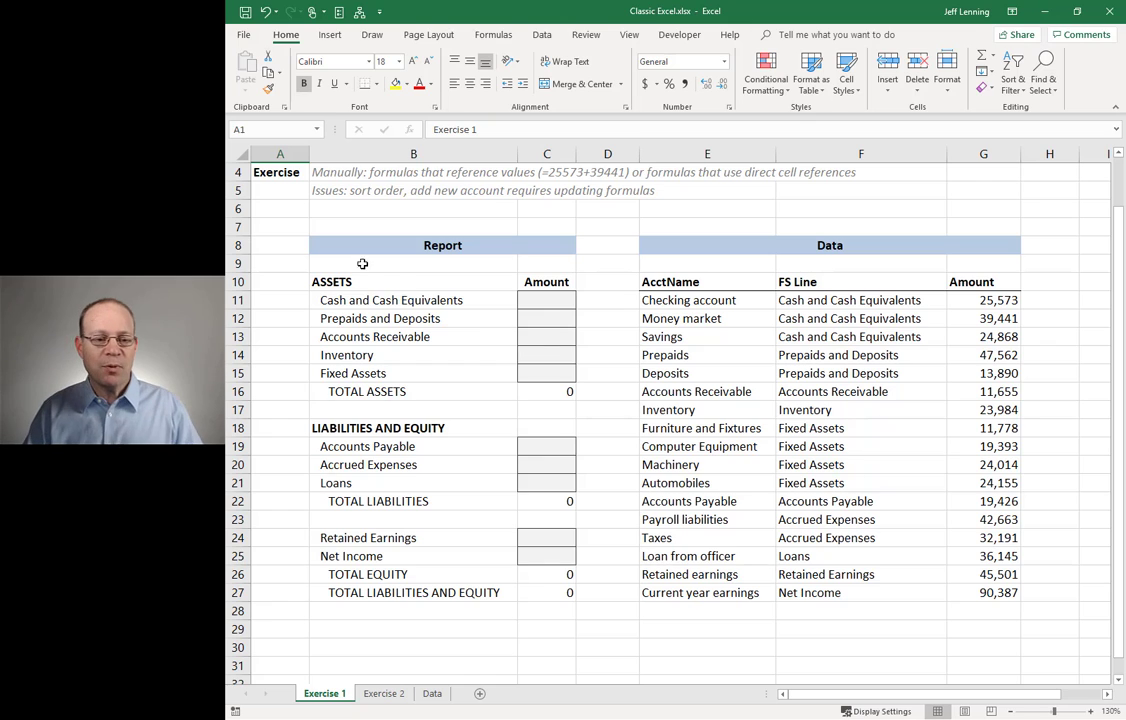
{"action": "left_click_drag", "start_coordinate": [364, 252], "coordinate": [568, 592]}
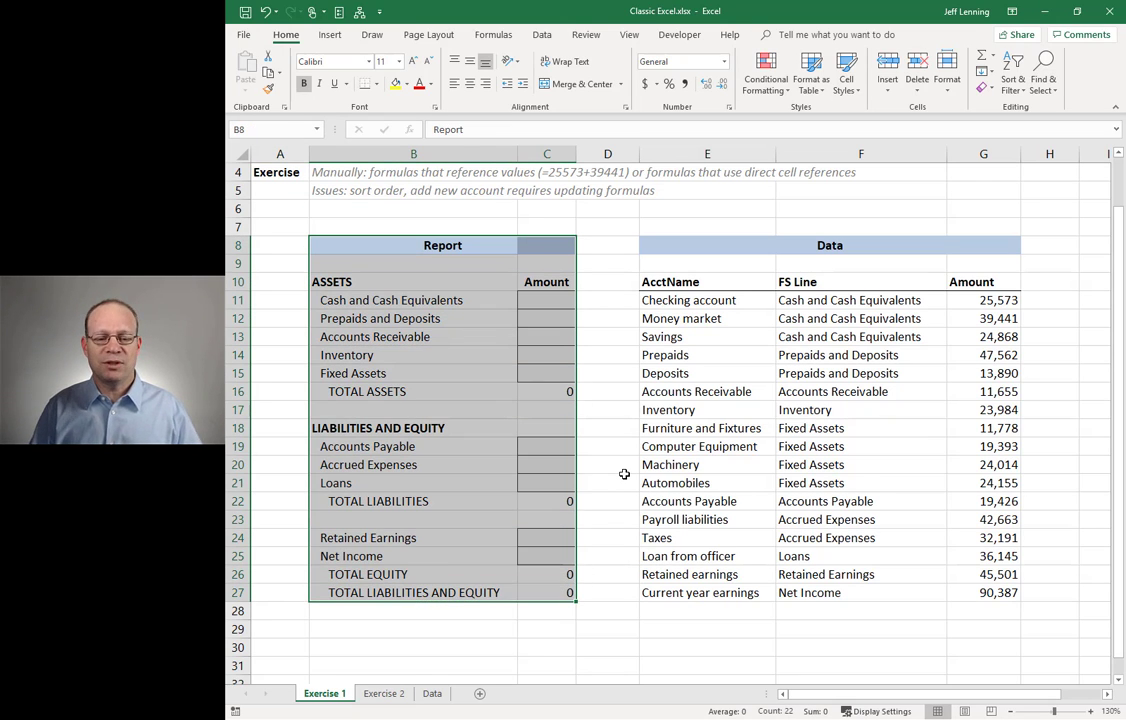
{"action": "left_click", "coordinate": [352, 246]}
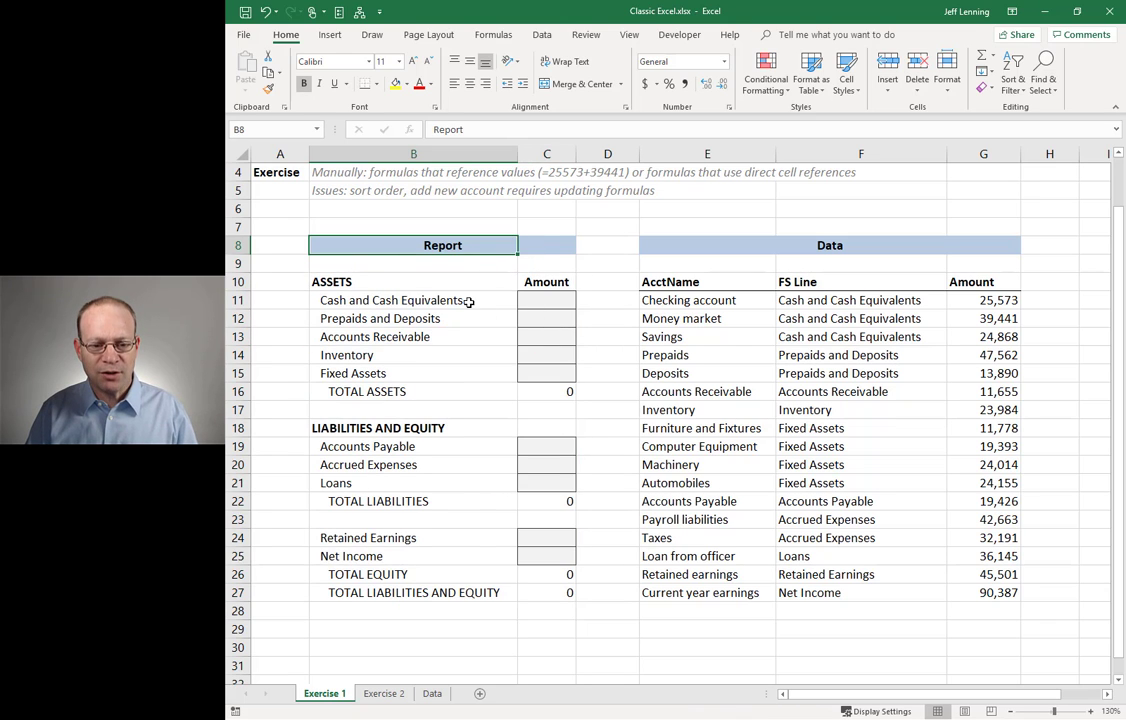
{"action": "left_click_drag", "start_coordinate": [347, 283], "coordinate": [556, 588]}
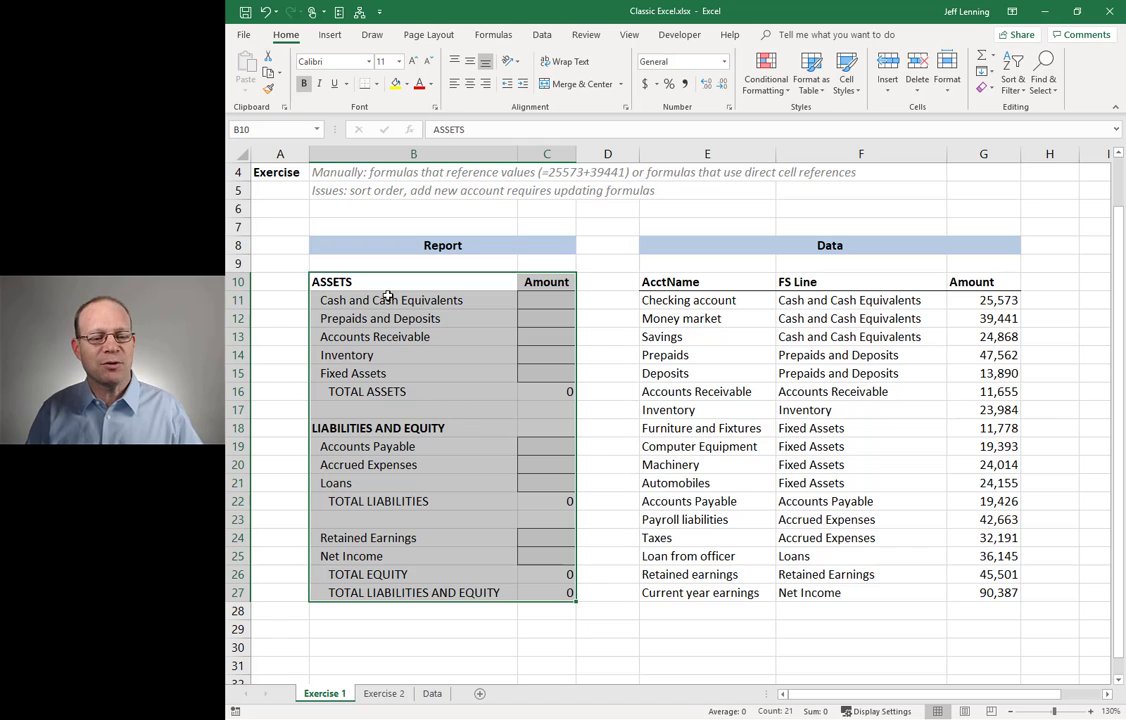
{"action": "left_click_drag", "start_coordinate": [983, 300], "coordinate": [985, 591]}
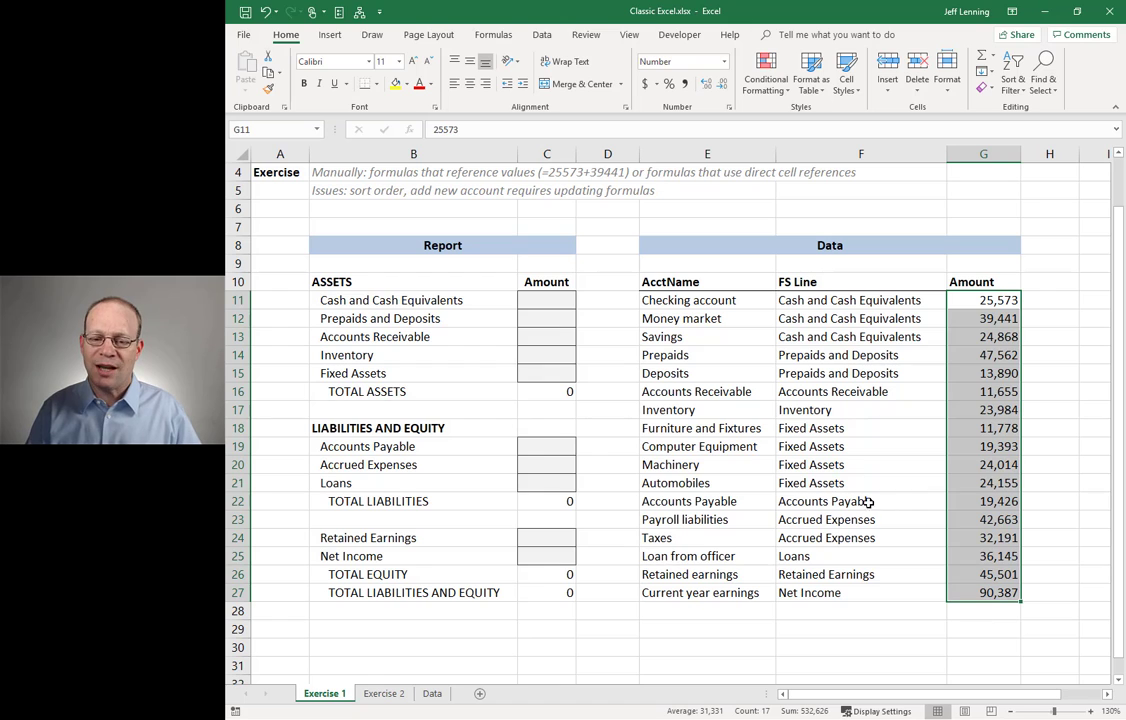
{"action": "left_click_drag", "start_coordinate": [335, 282], "coordinate": [550, 596]}
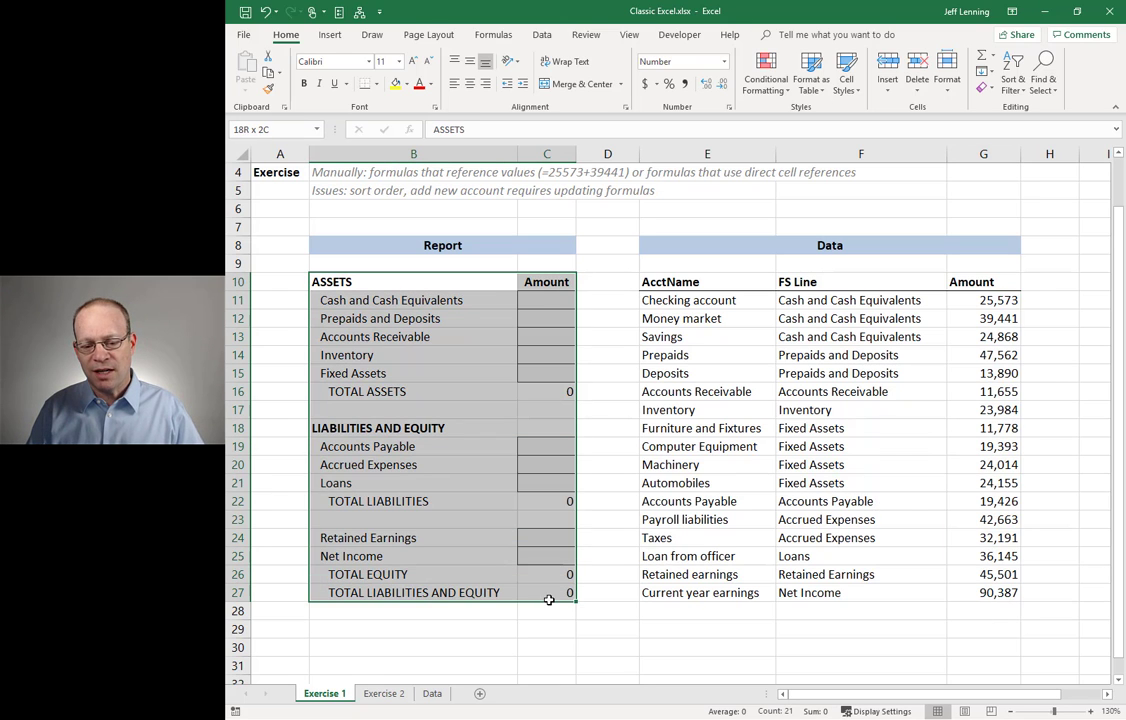
Enter the Cash and Cash Equivalents amount in C11 as the hardcoded sum +25573+39441+24868.
{"action": "left_click", "coordinate": [544, 300]}
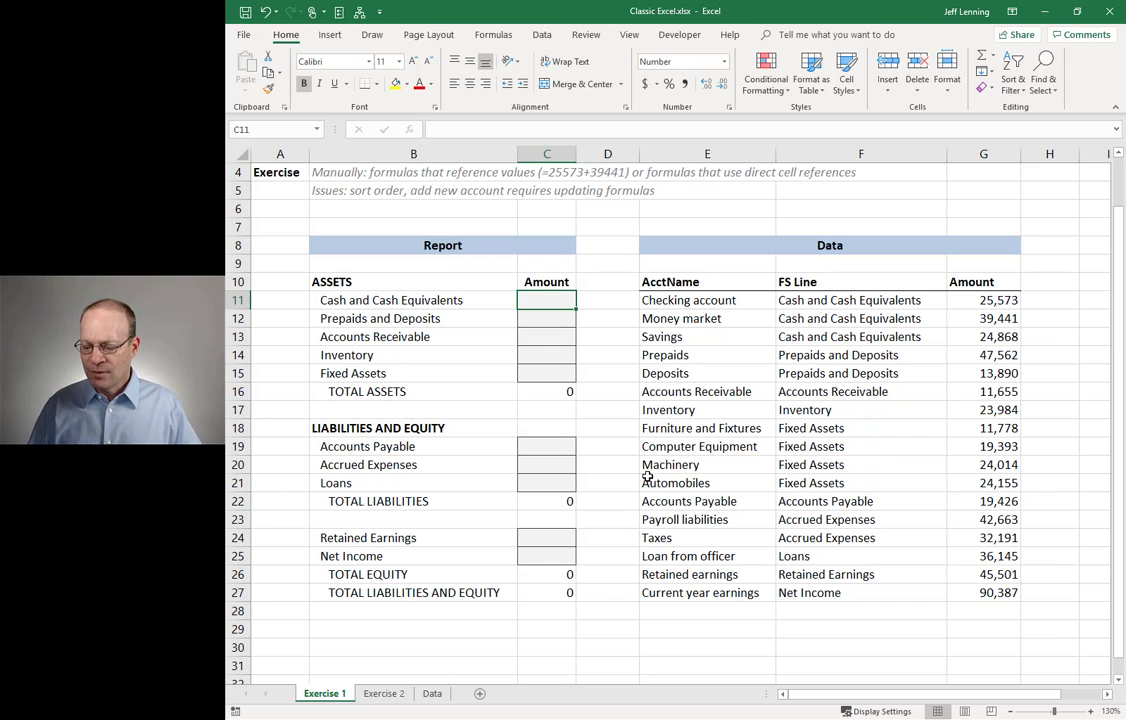
{"action": "type", "text": "+"}
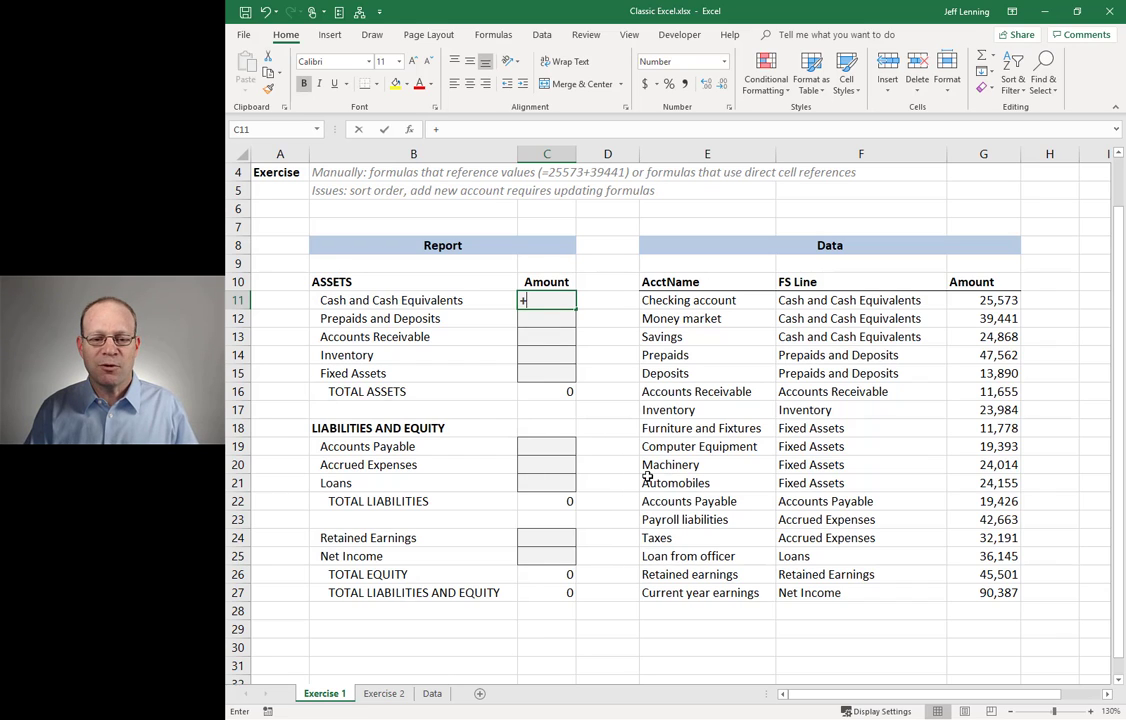
{"action": "type", "text": "255"}
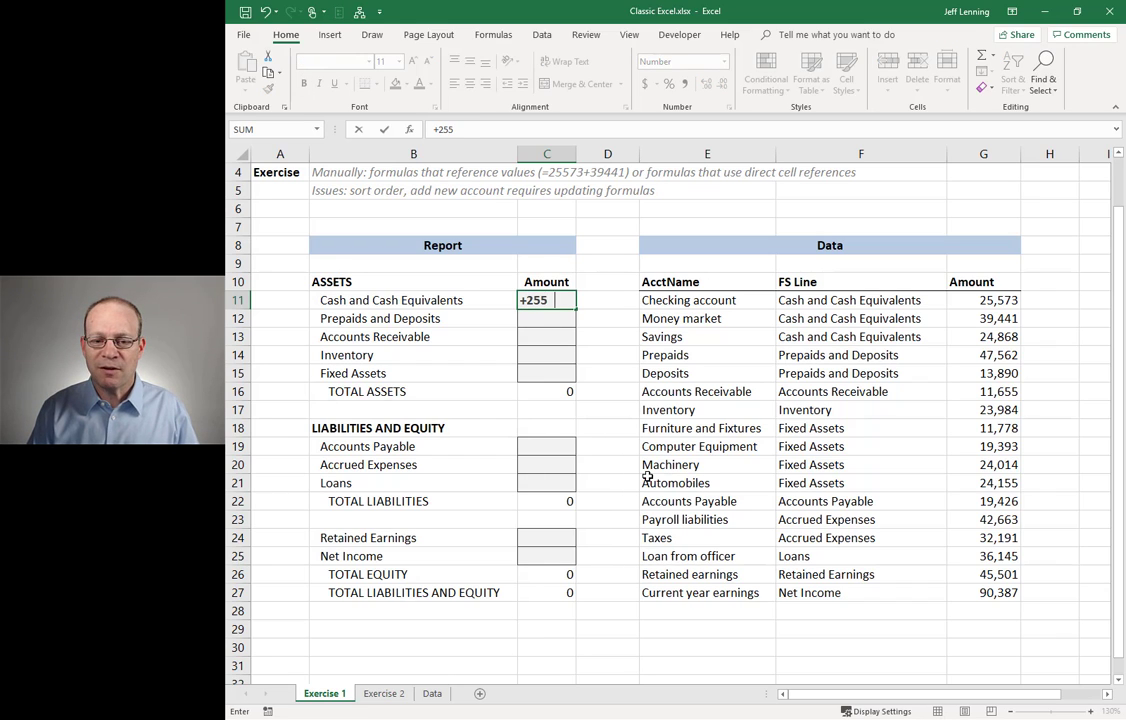
{"action": "type", "text": "73+39441"}
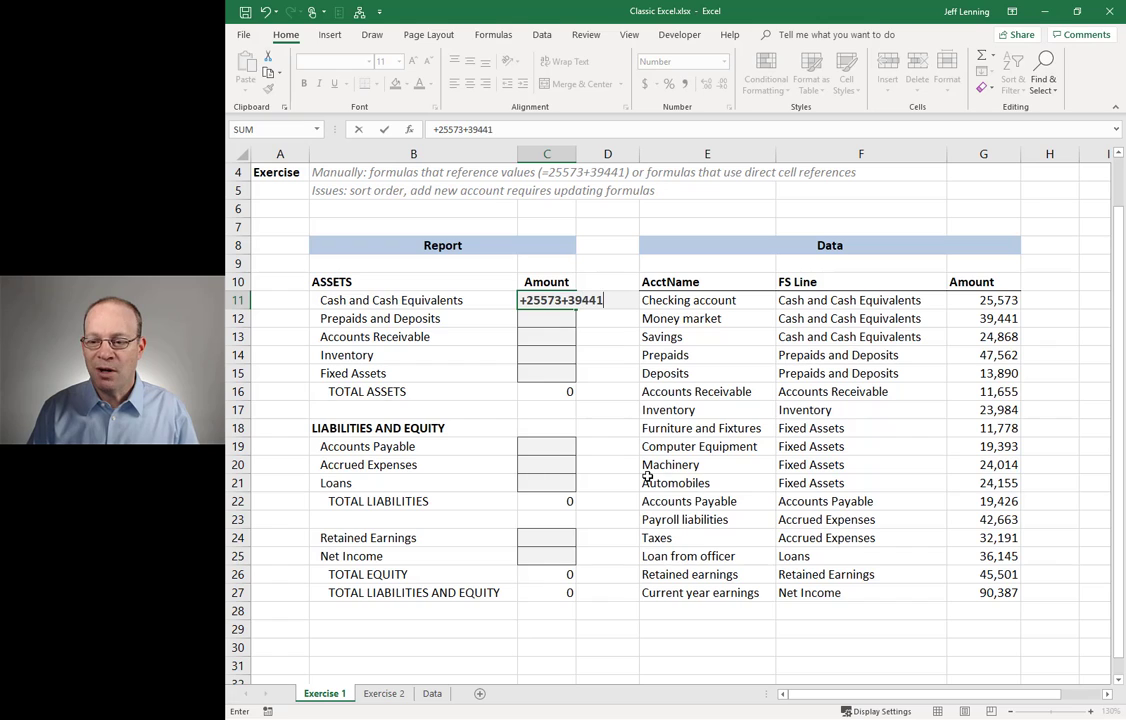
{"action": "type", "text": "+24868"}
{"action": "key", "text": "Return"}
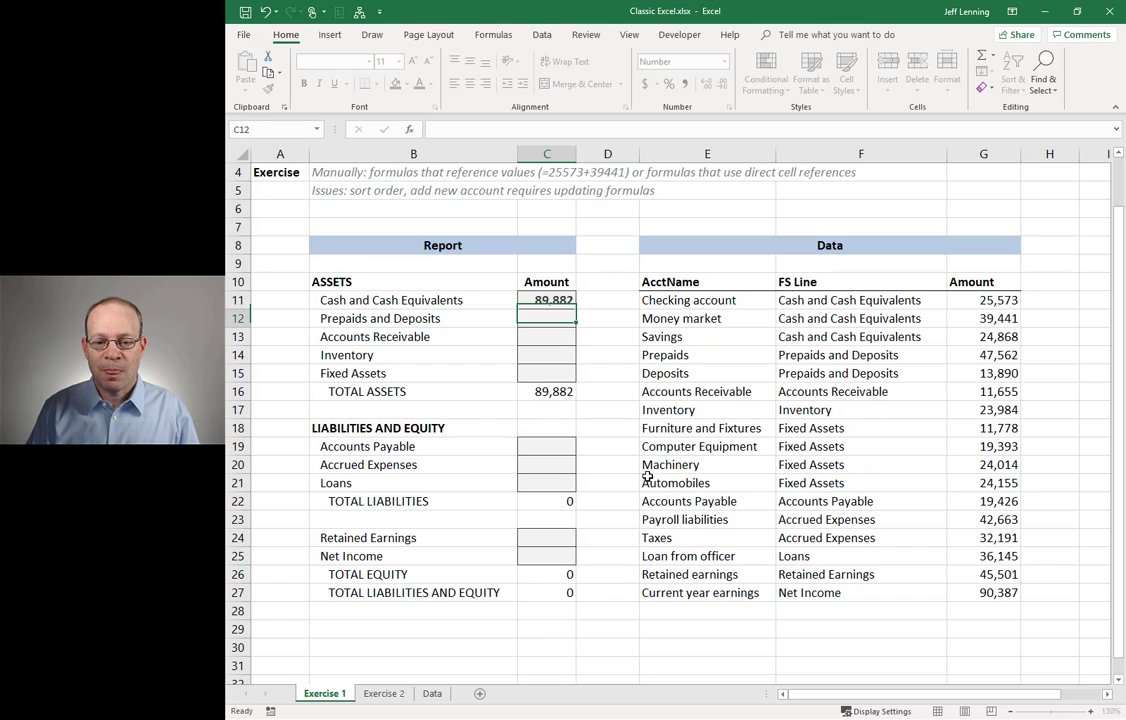
Enter the hardcoded amounts +47562+13890 for Prepaids and Deposits in C12 and +11655 for Accounts Receivable in C13.
{"action": "type", "text": "+47562+13890"}
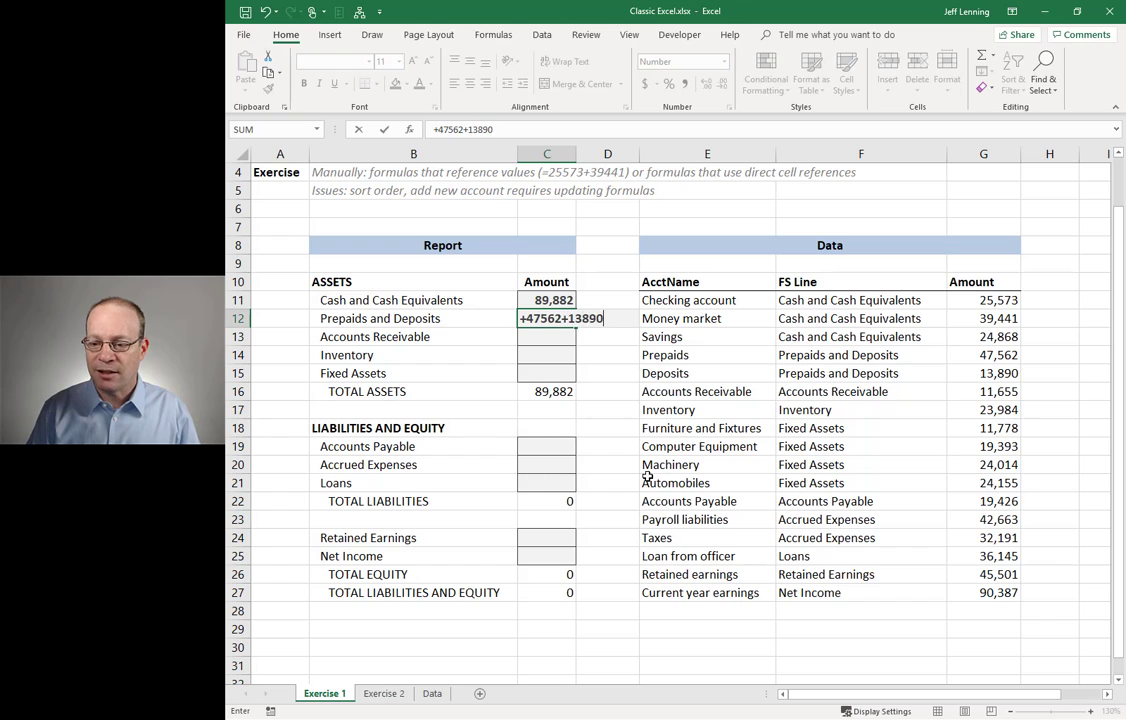
{"action": "key", "text": "Return"}
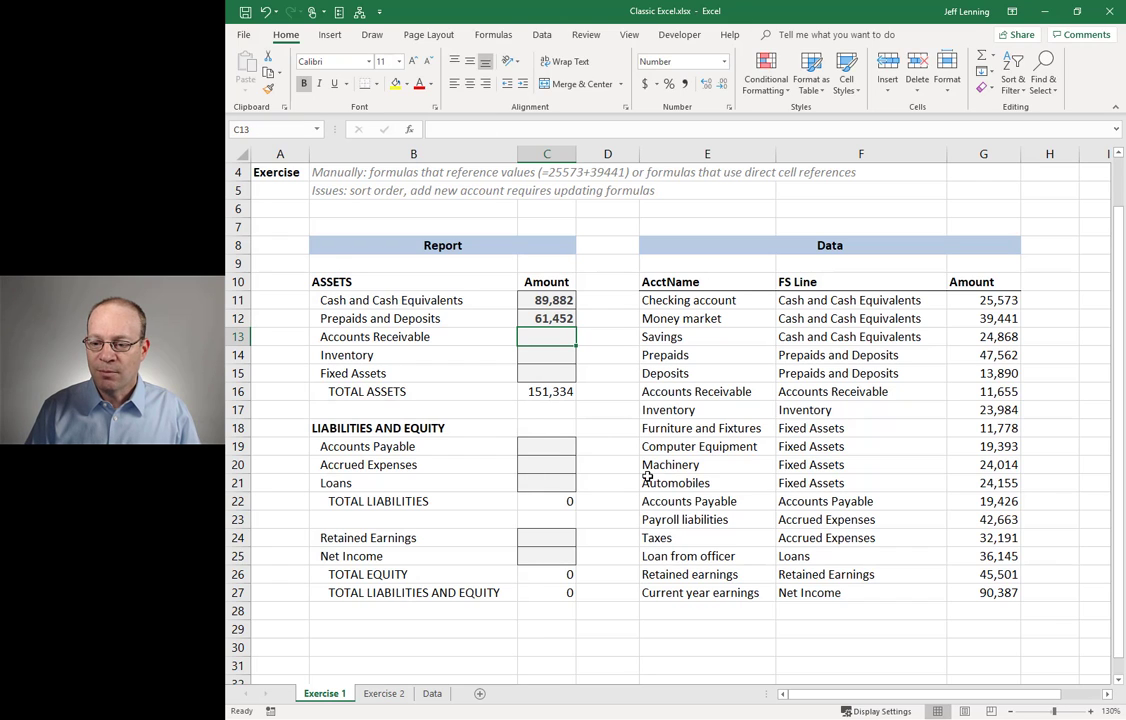
{"action": "type", "text": "+11655"}
{"action": "key", "text": "Return"}
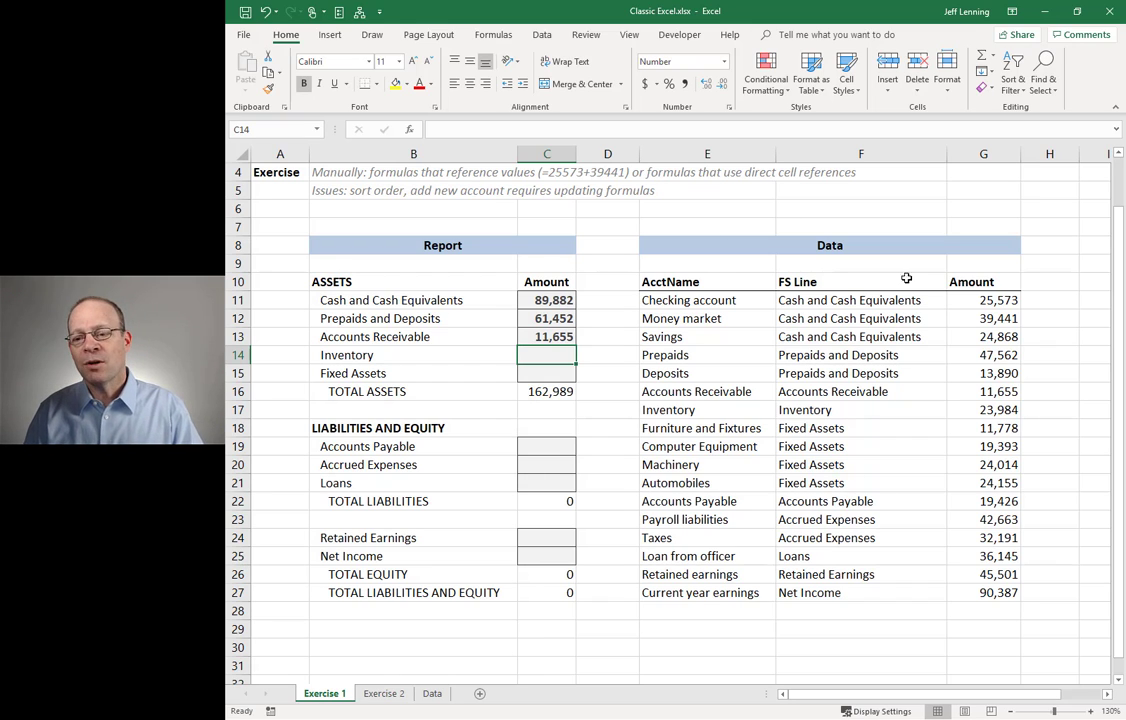
Check the hardcoded formula in C11 and clear the amounts in C11:C13 of the report.
{"action": "left_click_drag", "start_coordinate": [962, 300], "coordinate": [985, 583]}
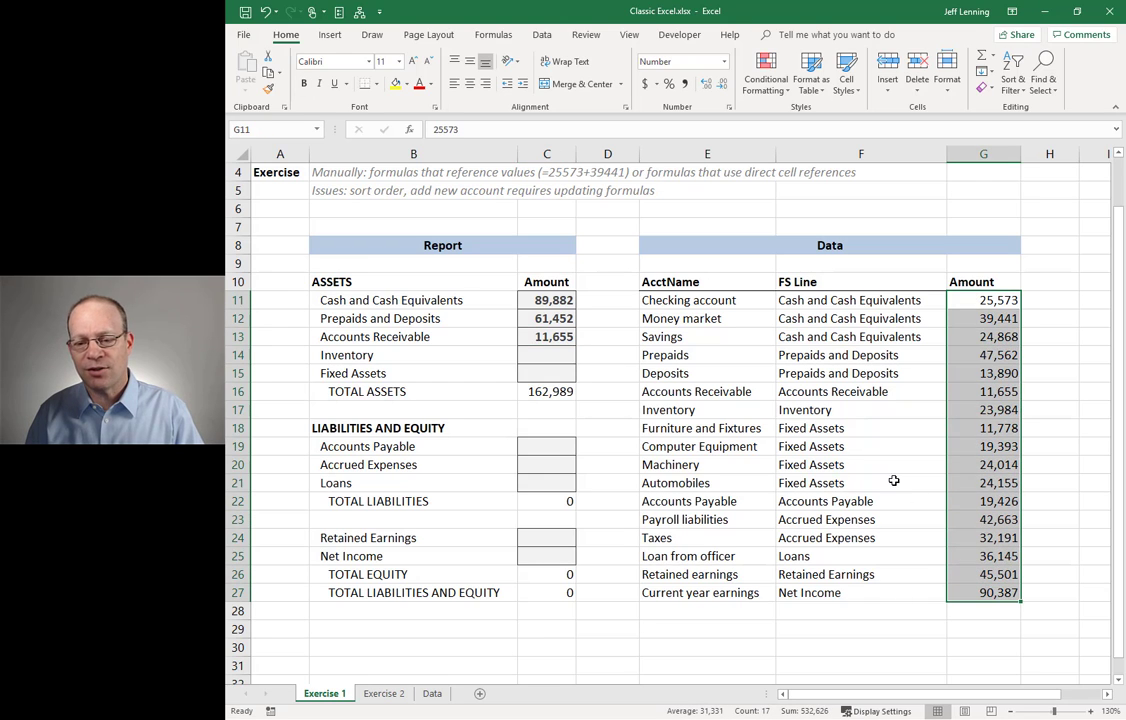
{"action": "double_click", "coordinate": [546, 300]}
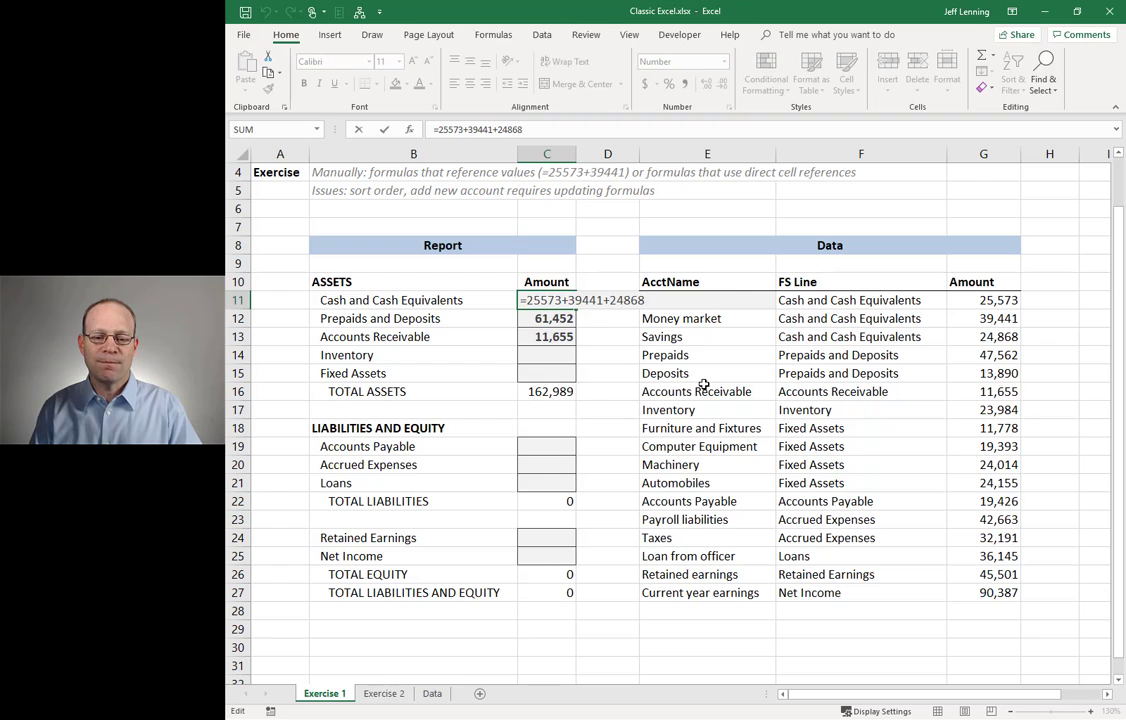
{"action": "key", "text": "Return"}
{"action": "key", "text": "Down"}
{"action": "key", "text": "Up"}
{"action": "key", "text": "Up"}
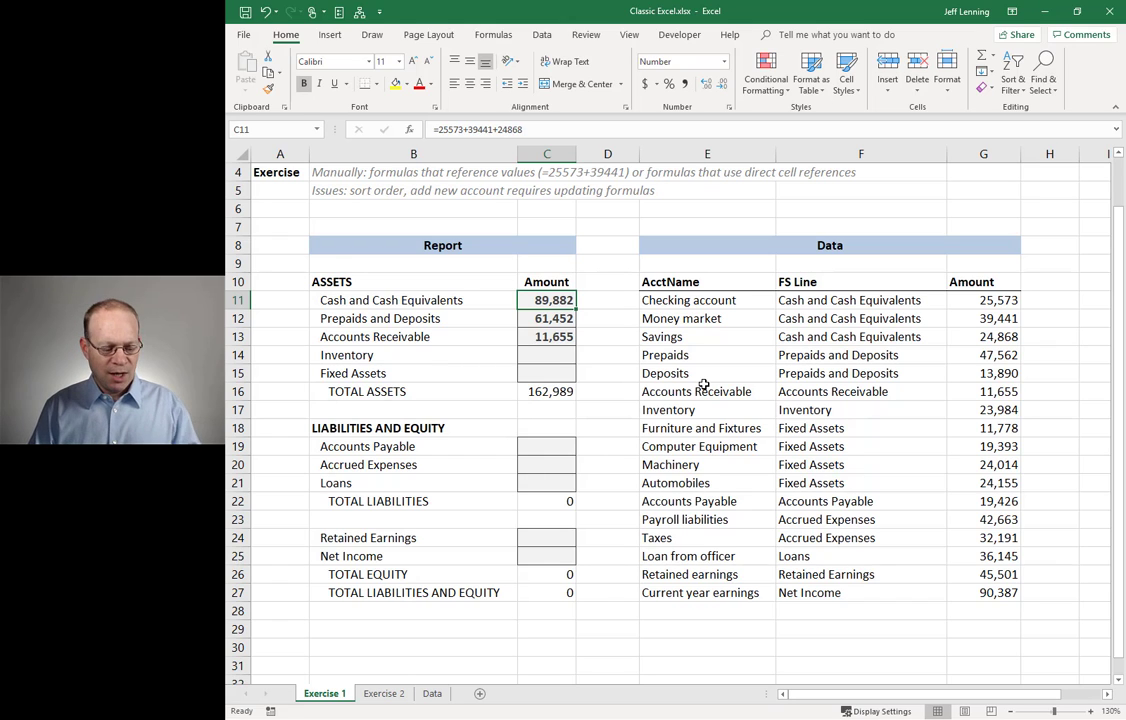
{"action": "key", "text": "shift+Down"}
{"action": "key", "text": "shift+Down"}
{"action": "key", "text": "Delete"}
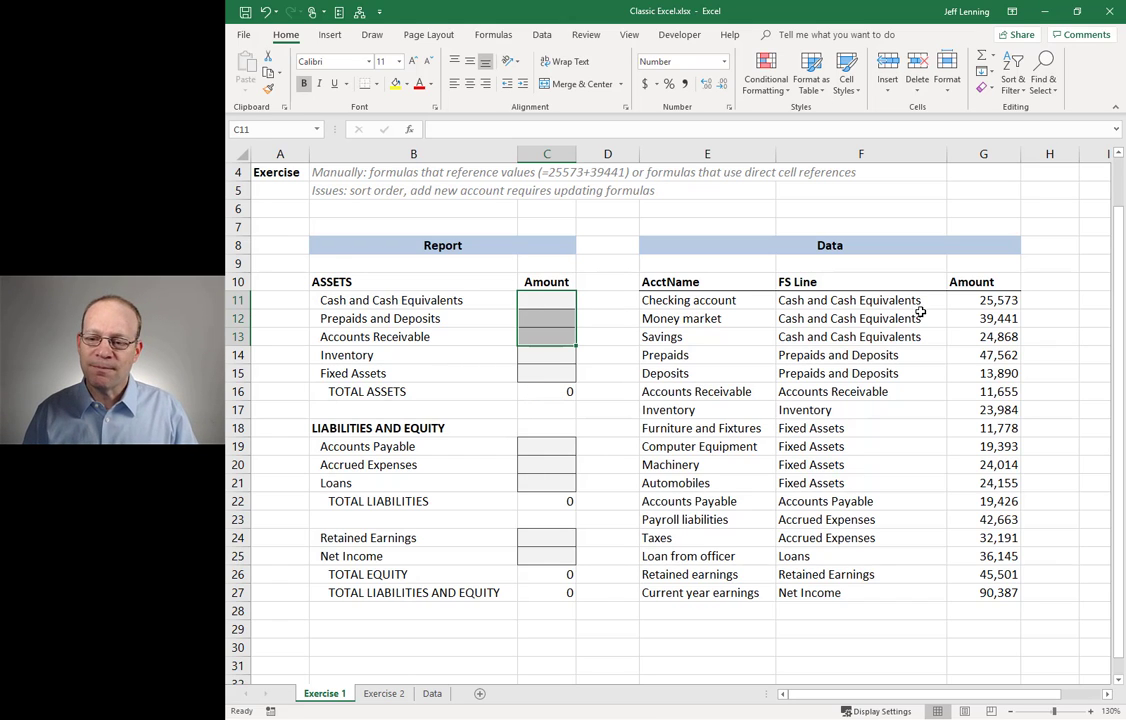
Calculate Cash and Cash Equivalents in C11 with direct references to the data amounts, using =G11+G12+G13.
{"action": "left_click_drag", "start_coordinate": [990, 300], "coordinate": [1000, 574]}
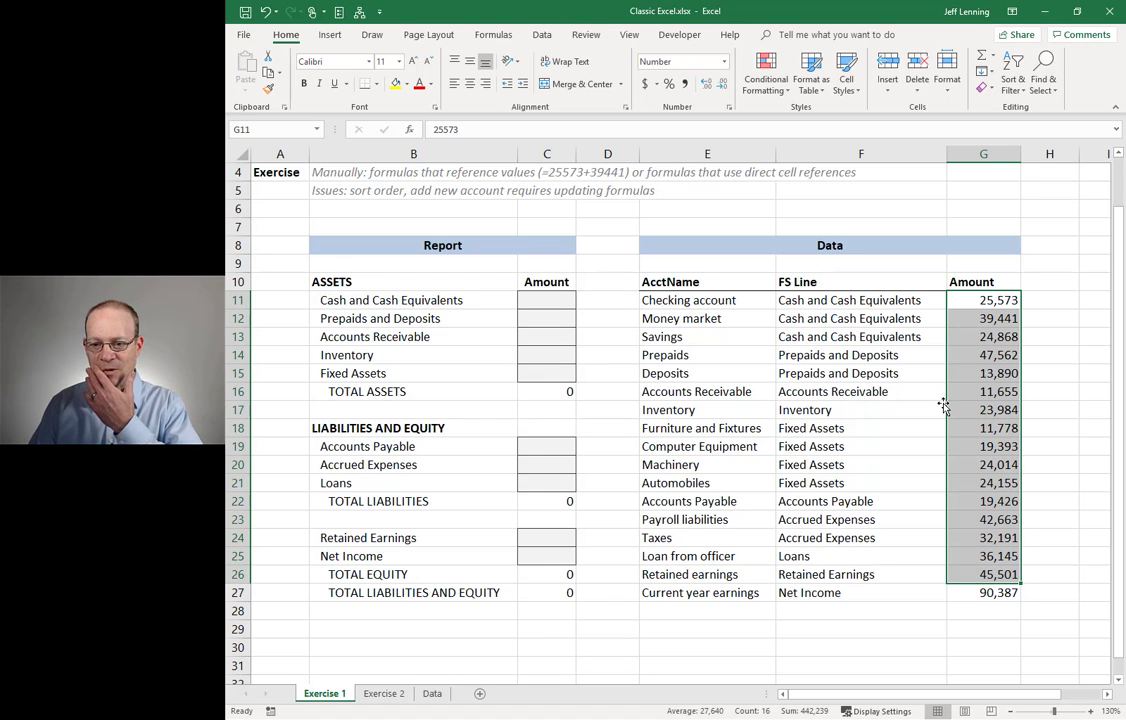
{"action": "left_click", "coordinate": [968, 300]}
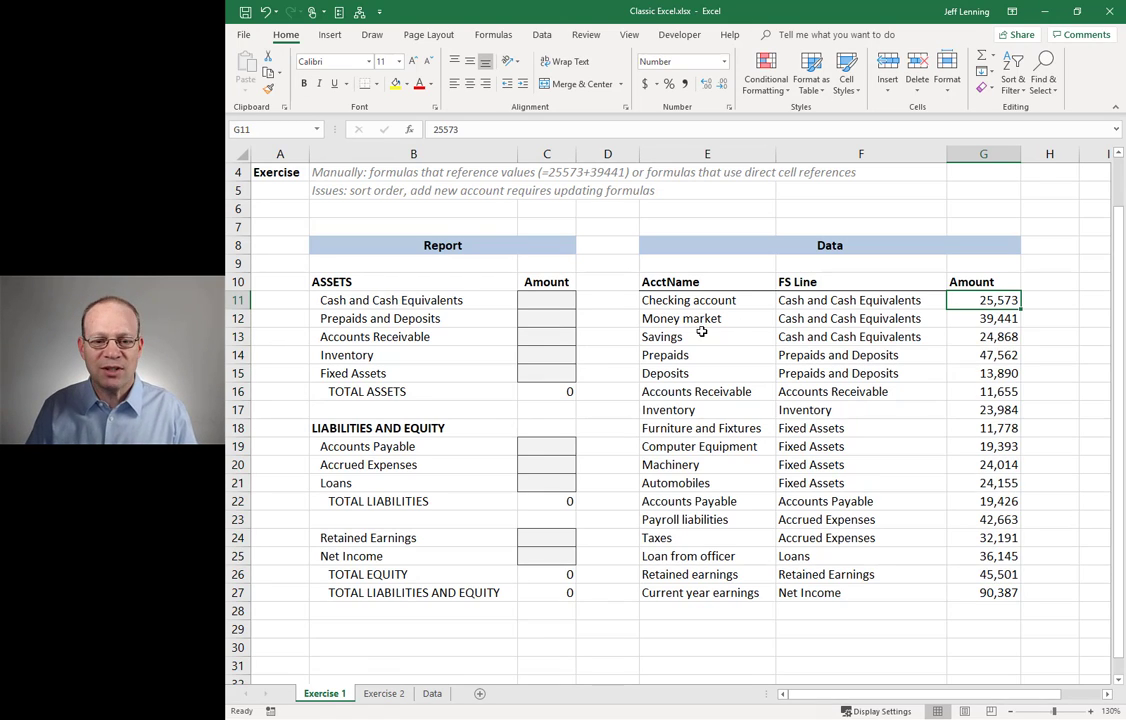
{"action": "left_click", "coordinate": [545, 300]}
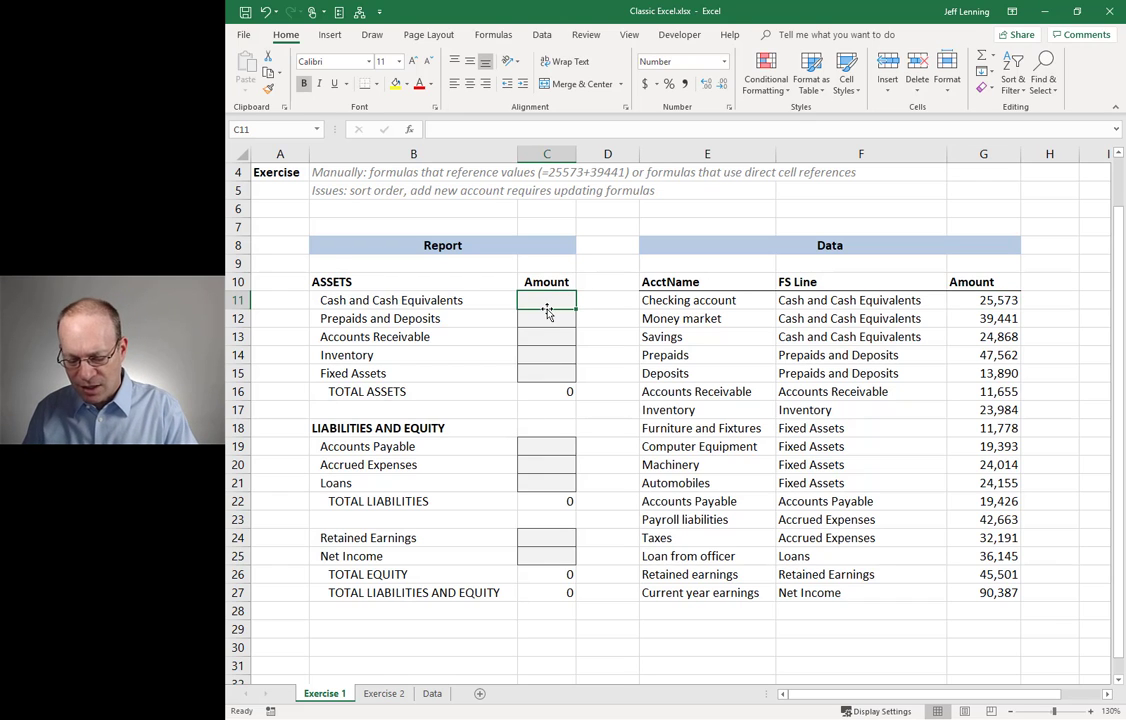
{"action": "type", "text": "="}
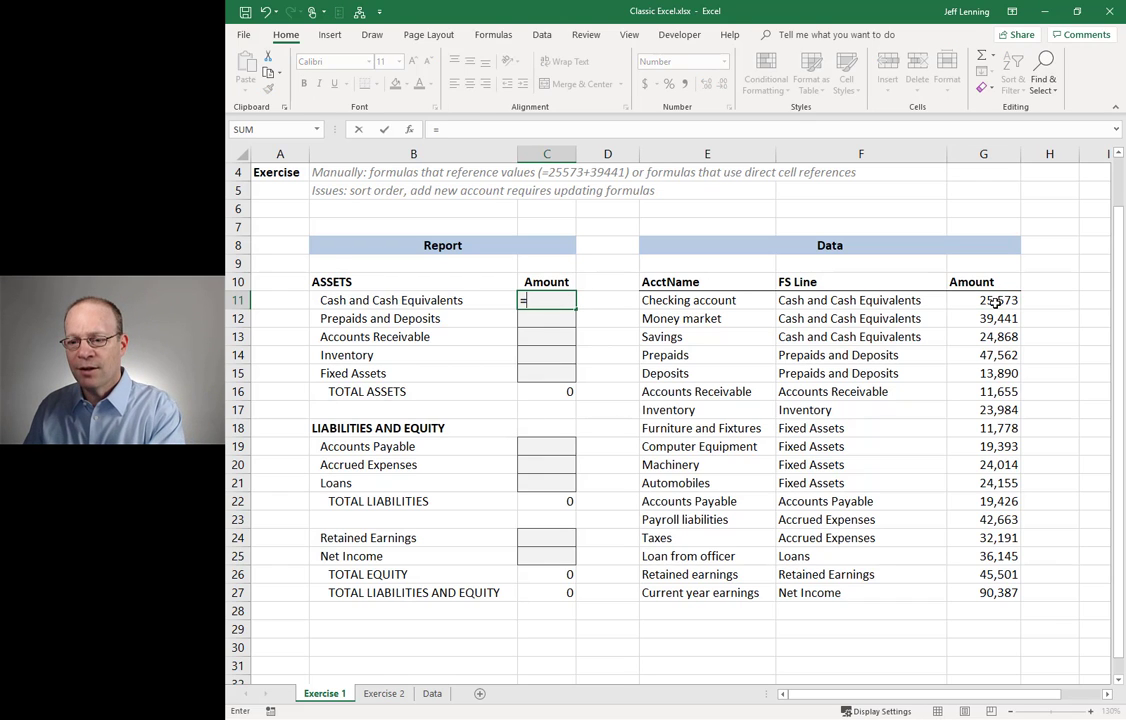
{"action": "left_click", "coordinate": [995, 302]}
{"action": "type", "text": "+"}
{"action": "left_click", "coordinate": [993, 318]}
{"action": "type", "text": "+"}
{"action": "left_click", "coordinate": [990, 336]}
{"action": "key", "text": "Return"}
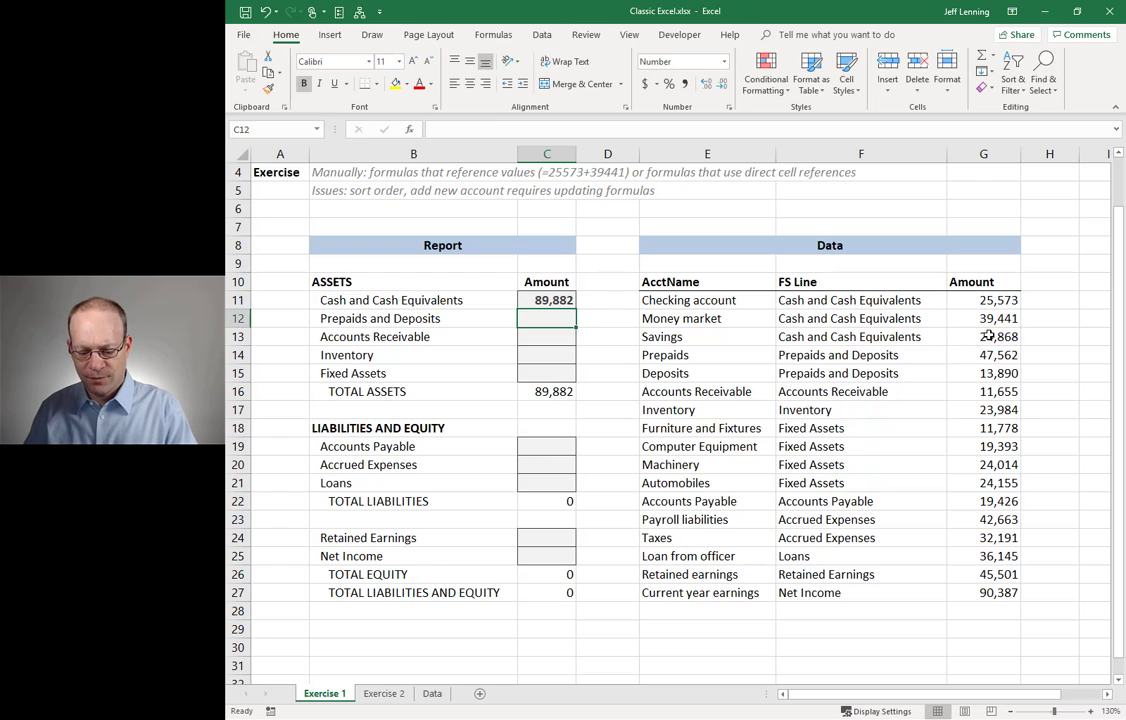
Fill Prepaids and Deposits in C12 with =G14+G15 and Accounts Receivable in C13 with =G16.
{"action": "type", "text": "="}
{"action": "left_click", "coordinate": [988, 355]}
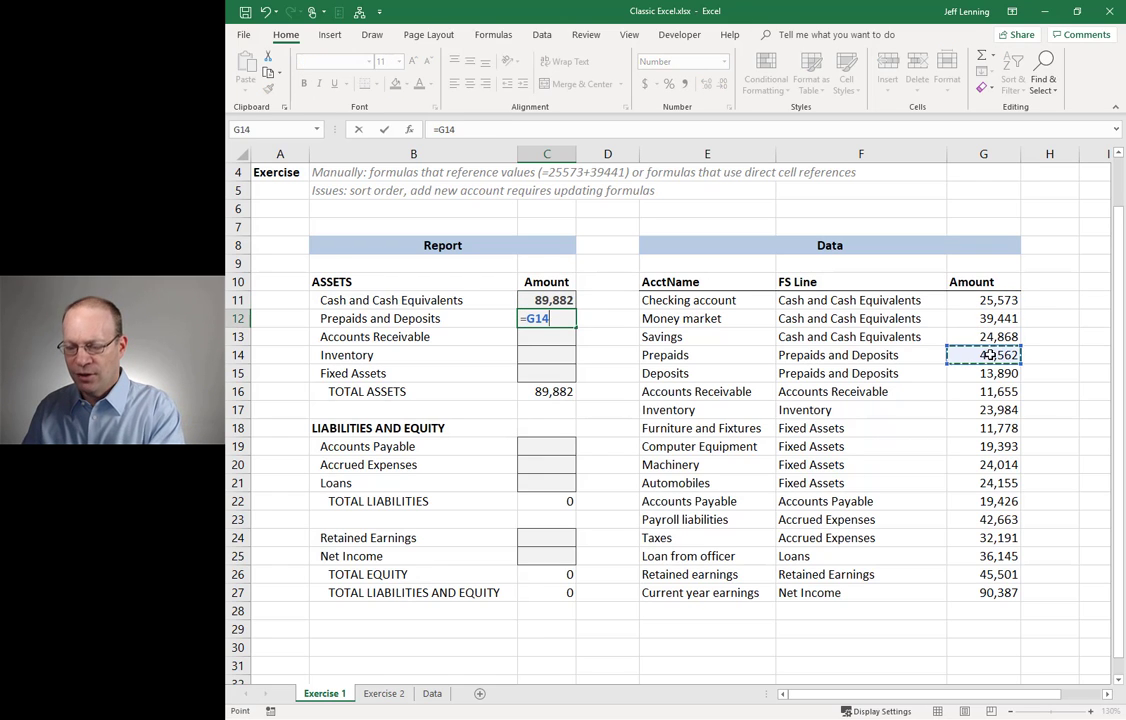
{"action": "type", "text": "+"}
{"action": "left_click", "coordinate": [987, 373]}
{"action": "key", "text": "Return"}
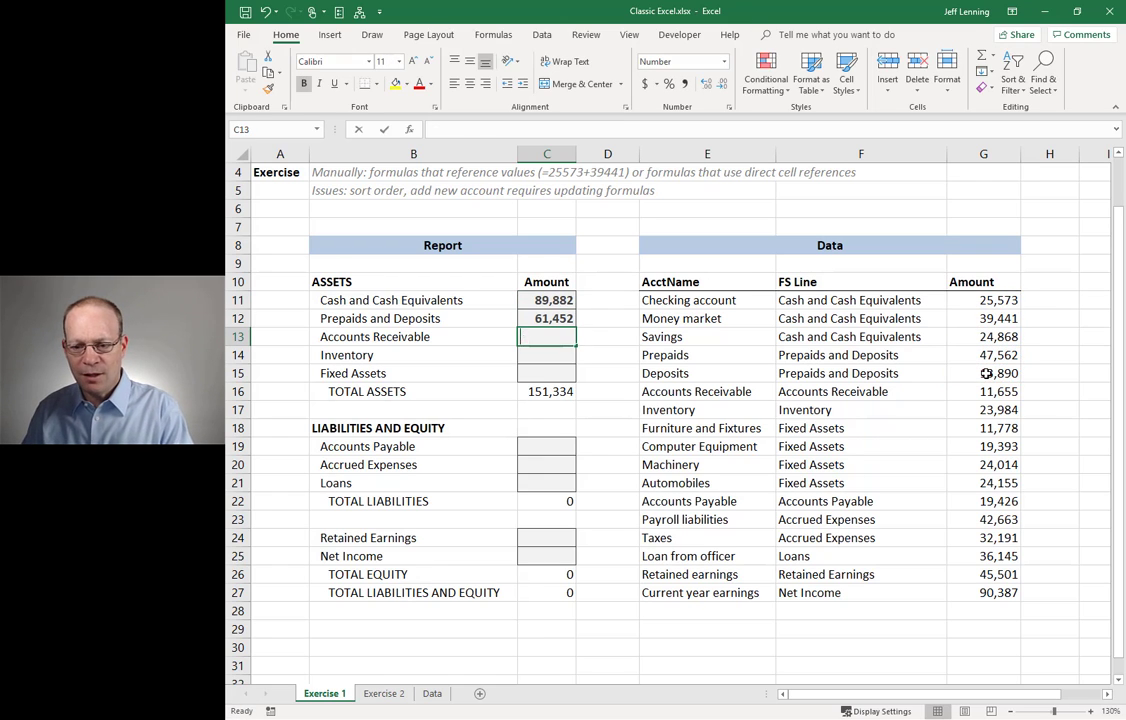
{"action": "type", "text": "="}
{"action": "left_click", "coordinate": [988, 391]}
{"action": "key", "text": "Return"}
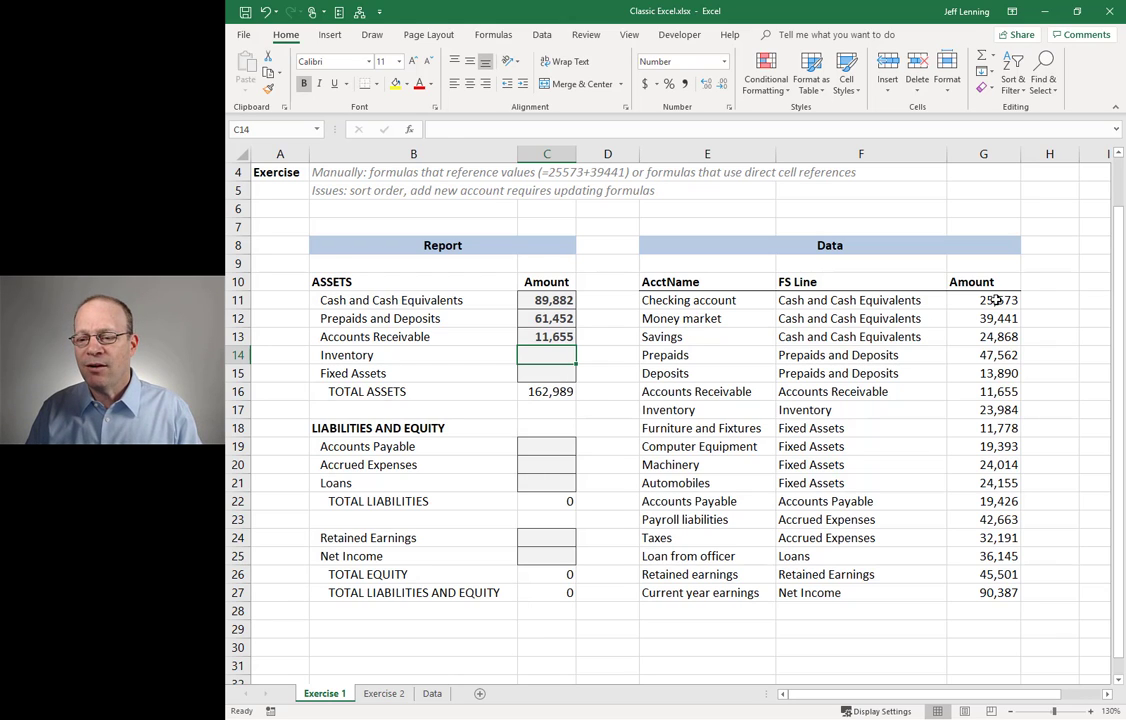
Examine the account rows in the data table and the direct cell references used by the report amounts in C11:C13.
{"action": "left_click_drag", "start_coordinate": [985, 300], "coordinate": [992, 340]}
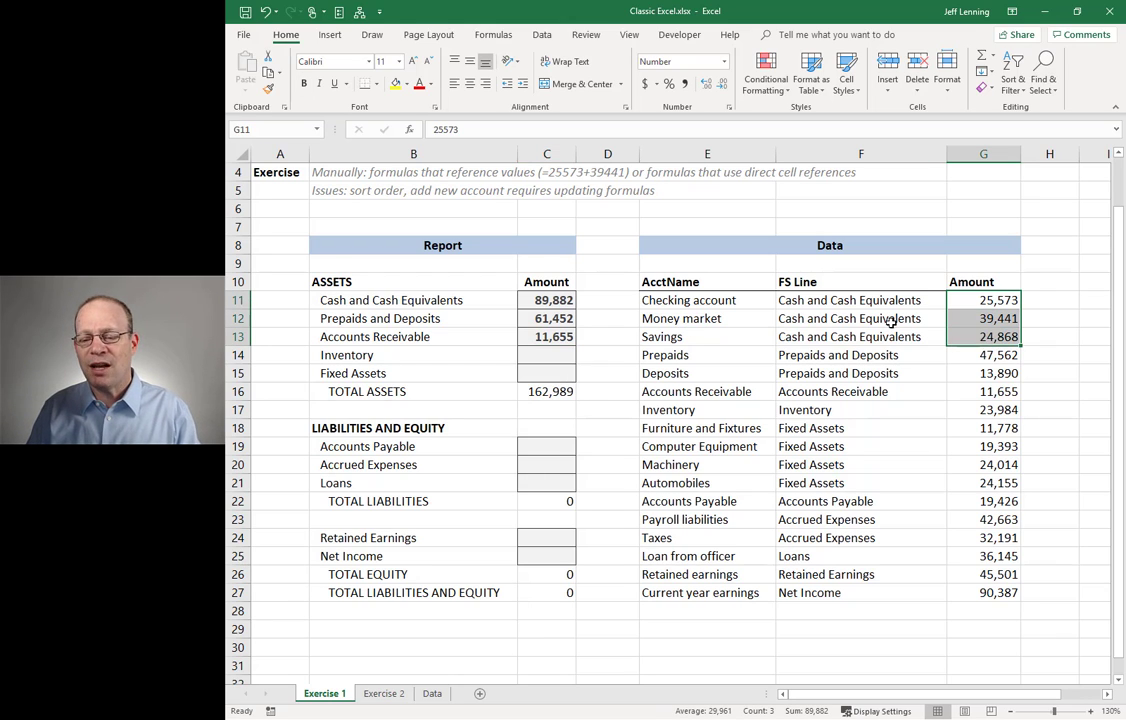
{"action": "left_click_drag", "start_coordinate": [690, 300], "coordinate": [978, 596]}
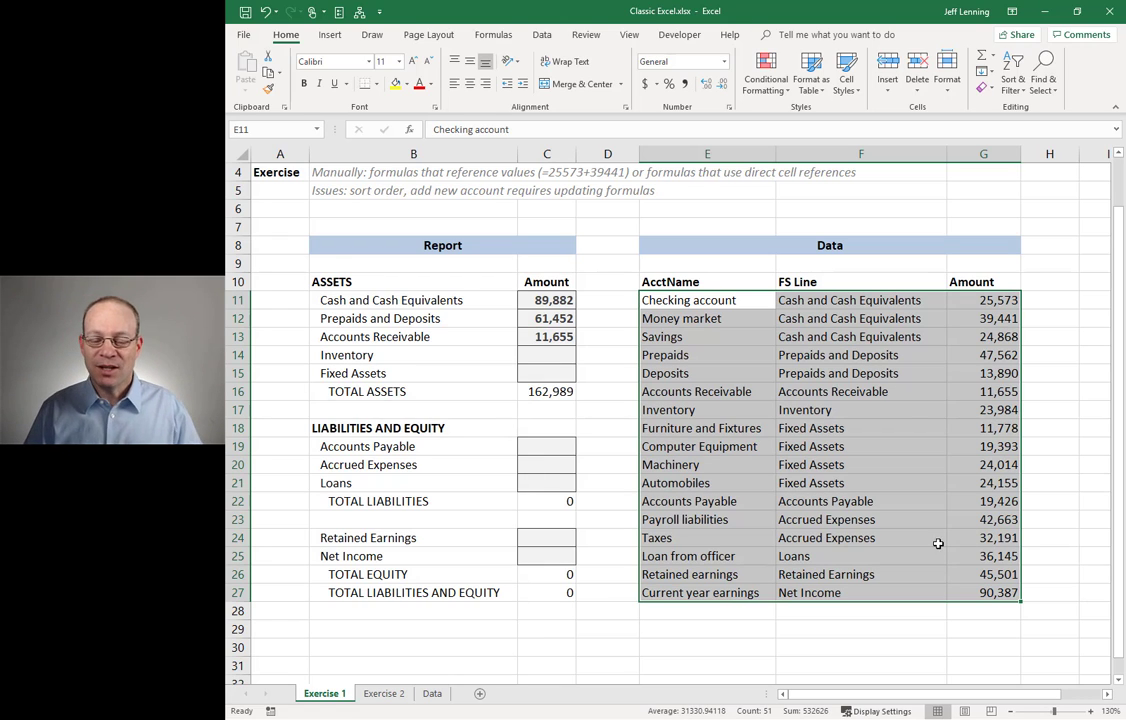
{"action": "left_click", "coordinate": [700, 610]}
{"action": "left_click", "coordinate": [980, 610], "text": "shift"}
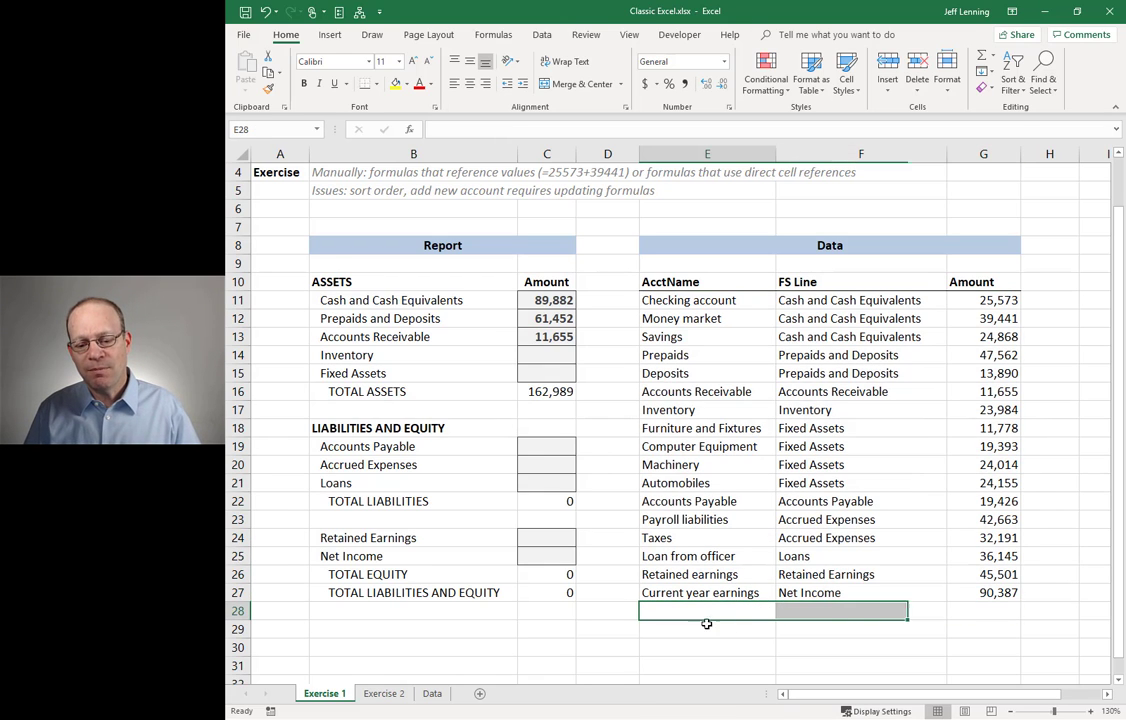
{"action": "left_click", "coordinate": [967, 630], "text": "shift"}
{"action": "left_click_drag", "start_coordinate": [687, 353], "coordinate": [975, 589]}
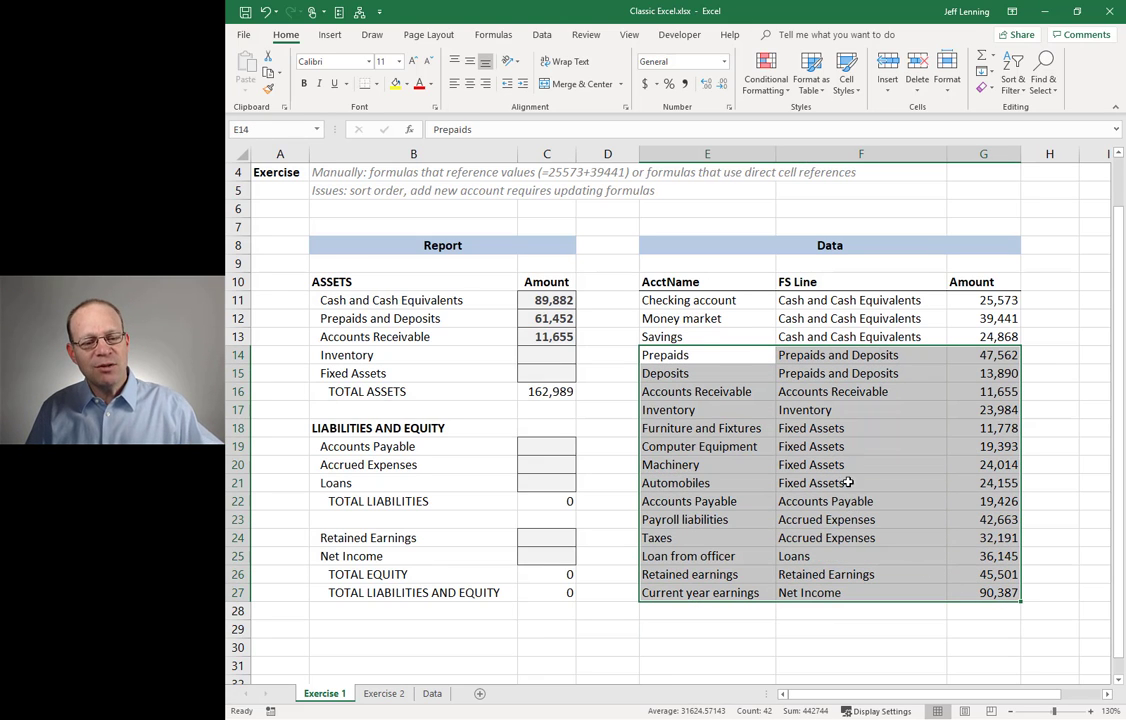
{"action": "left_click", "coordinate": [548, 318]}
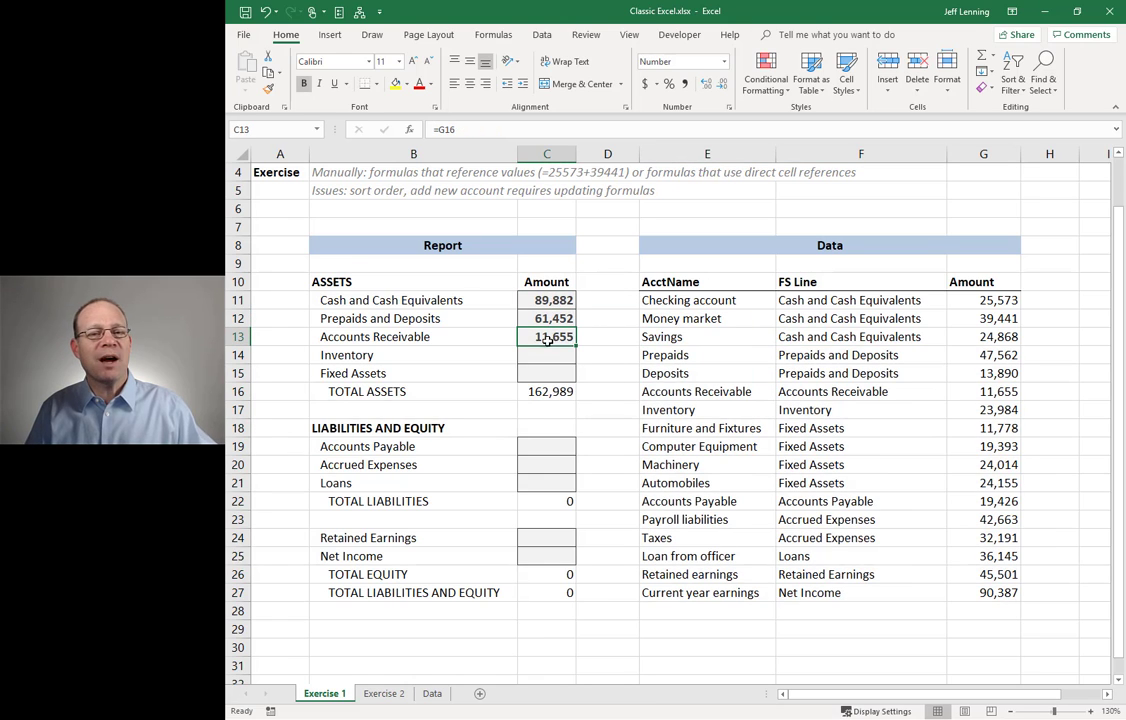
{"action": "left_click", "coordinate": [553, 300]}
{"action": "double_click", "coordinate": [553, 300]}
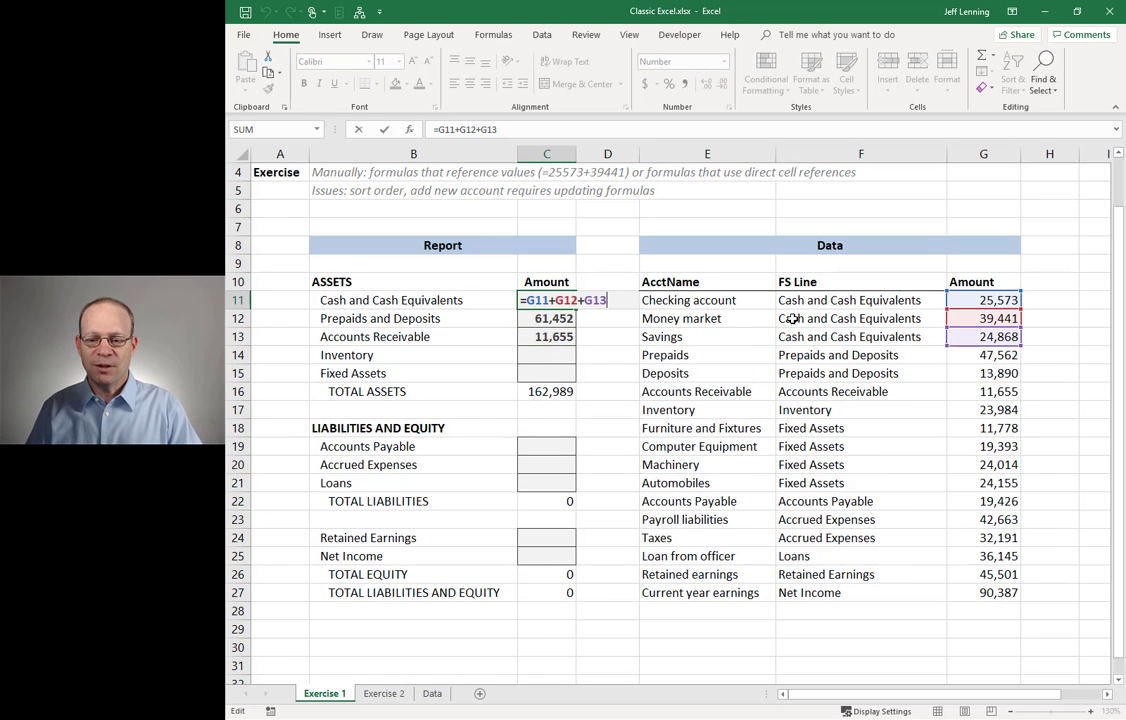
{"action": "key", "text": "Escape"}
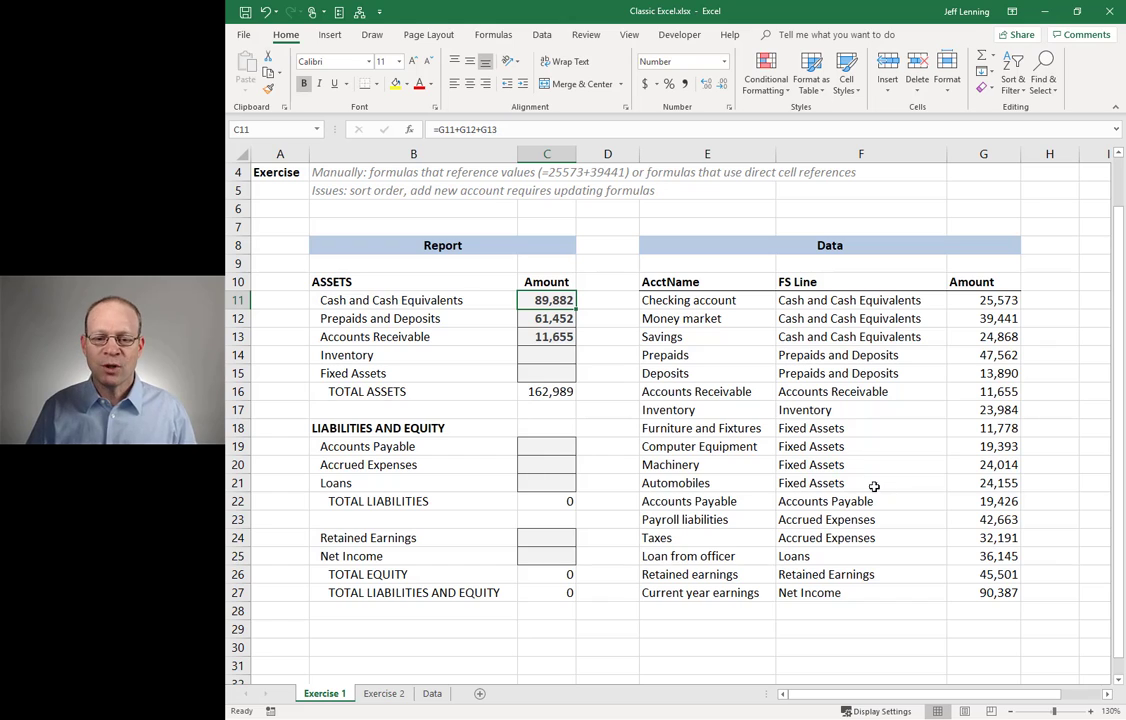
{"action": "left_click", "coordinate": [683, 300]}
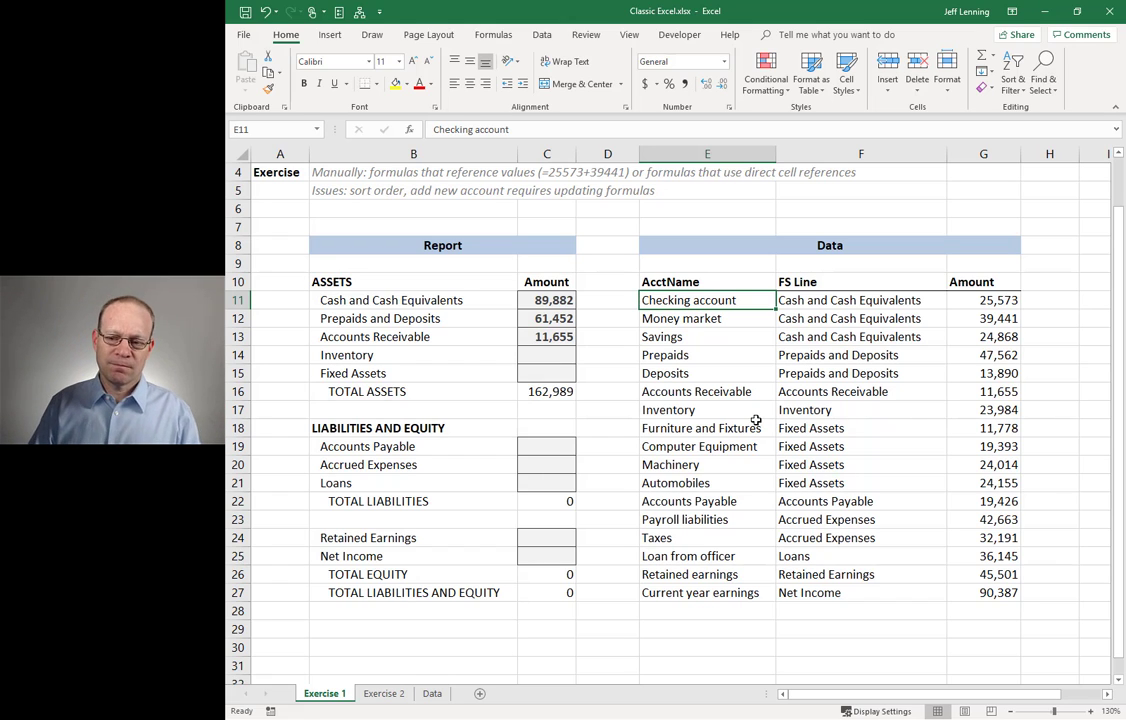
{"action": "left_click", "coordinate": [325, 300]}
{"action": "left_click", "coordinate": [545, 300]}
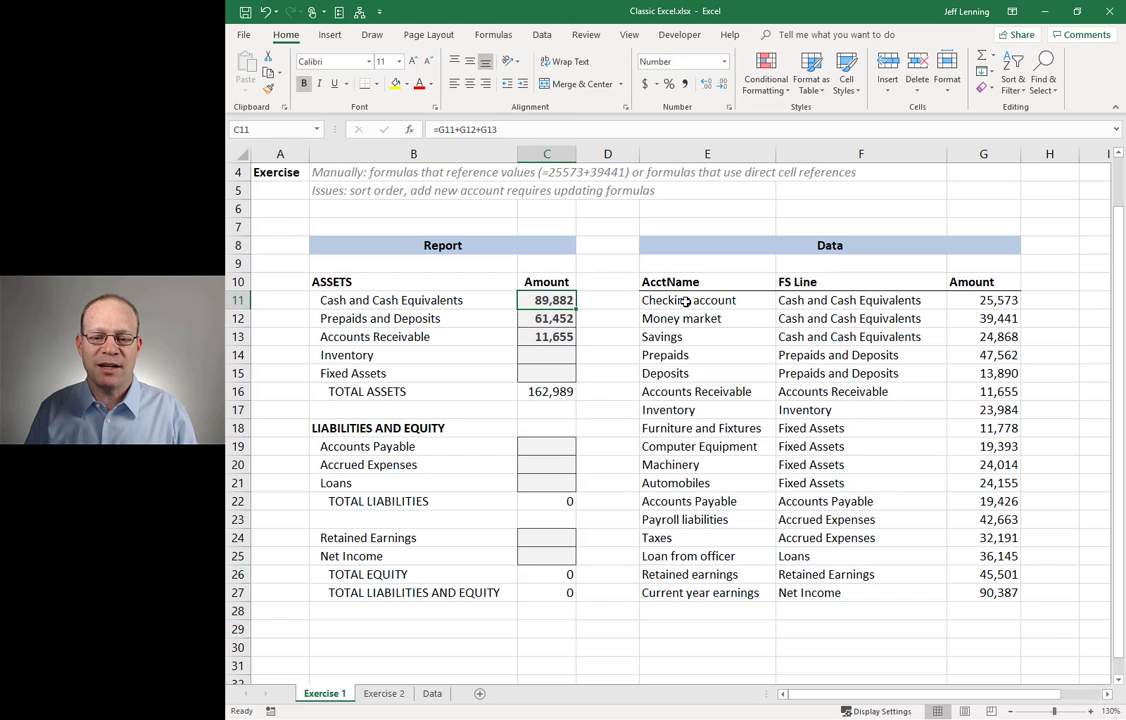
{"action": "left_click", "coordinate": [686, 299]}
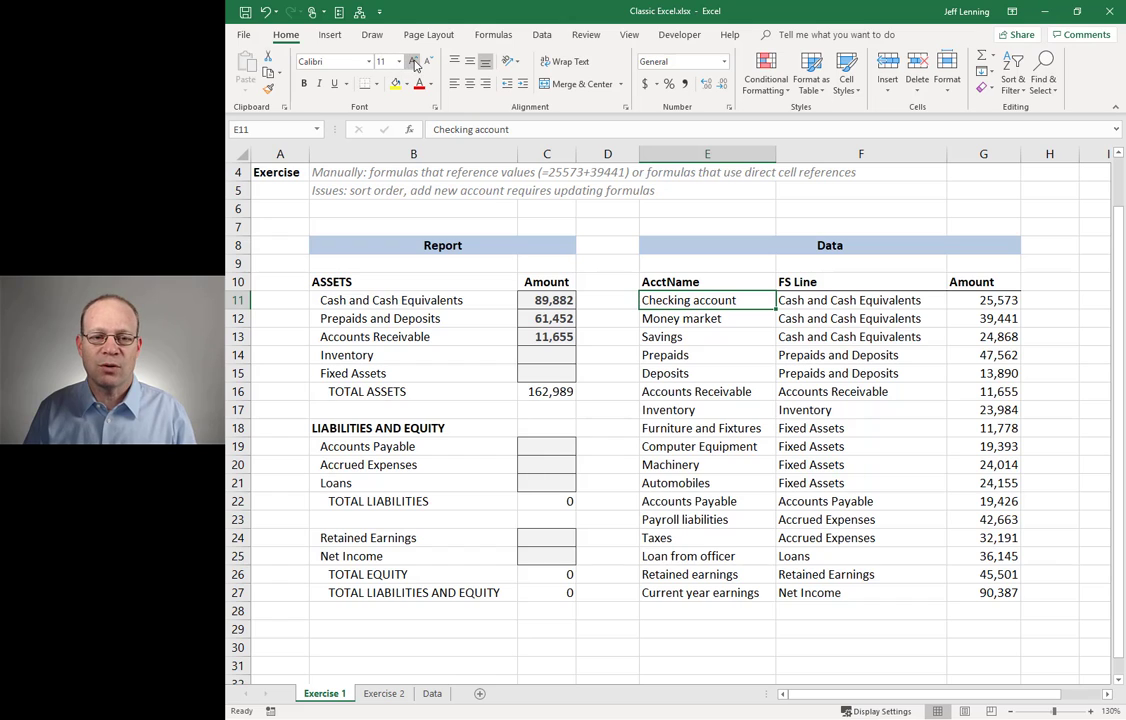
Sort the account data by AcctName from A to Z and inspect the cells referenced by the Cash and Cash Equivalents formula in C11.
{"action": "left_click", "coordinate": [537, 36]}
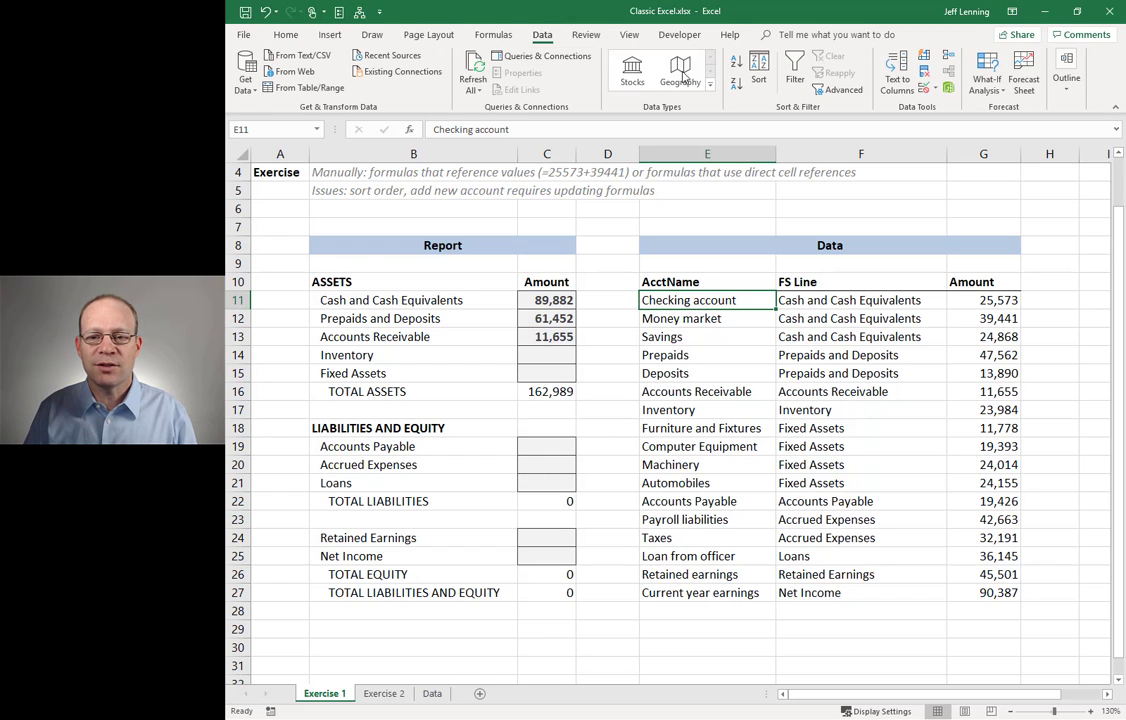
{"action": "left_click", "coordinate": [736, 64]}
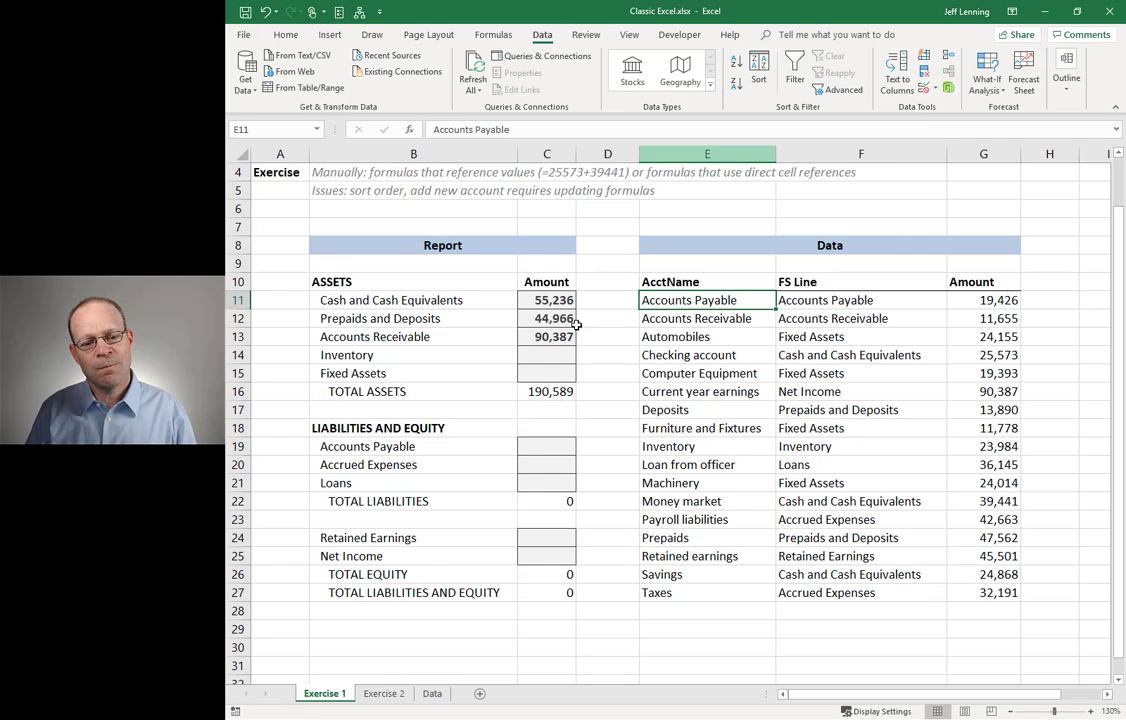
{"action": "left_click", "coordinate": [548, 300]}
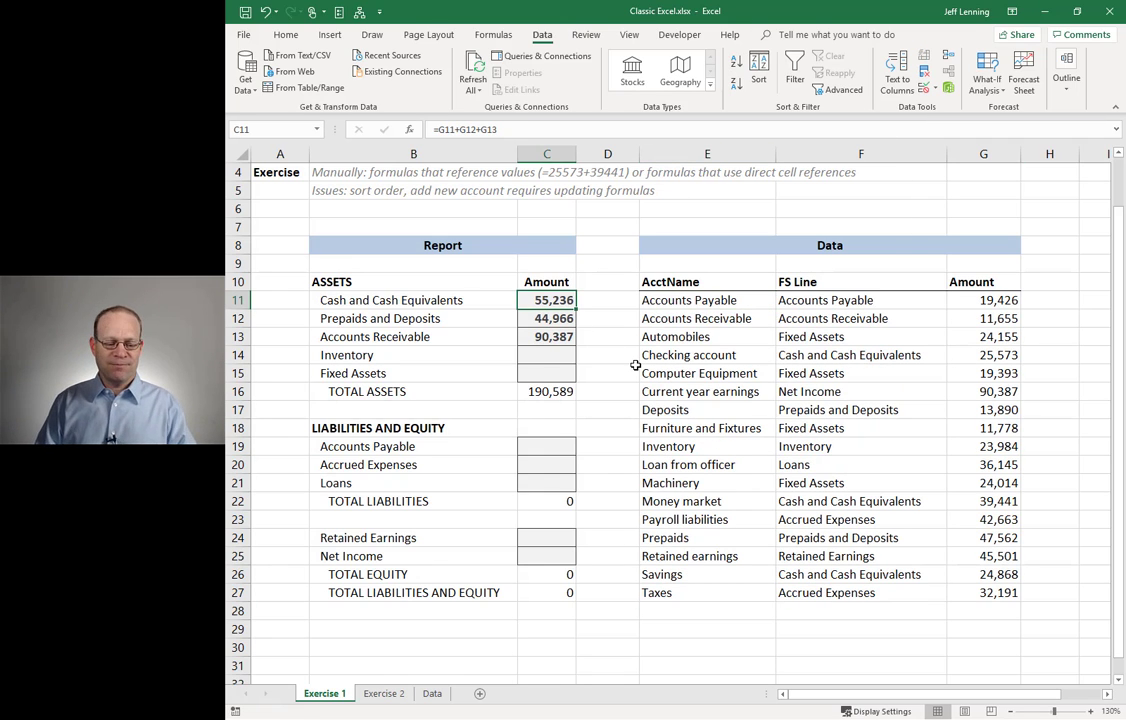
{"action": "key", "text": "F2"}
{"action": "key", "text": "Return"}
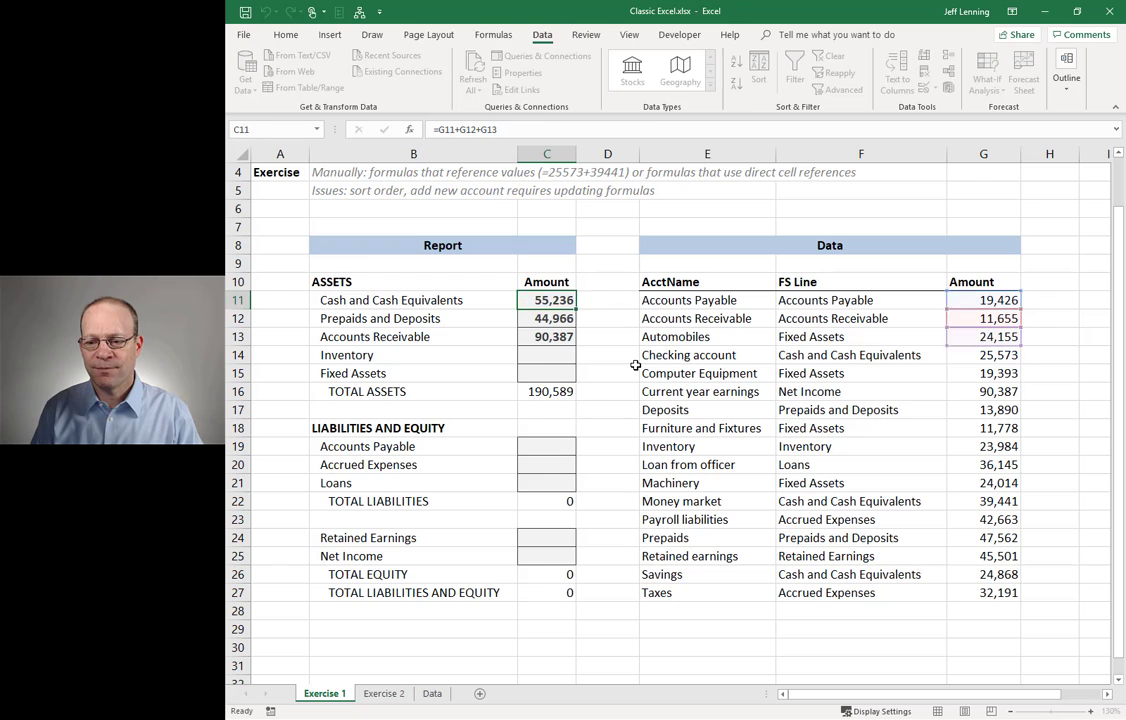
{"action": "key", "text": "F2"}
{"action": "key", "text": "Escape"}
{"action": "key", "text": "Up"}
{"action": "key", "text": "F2"}
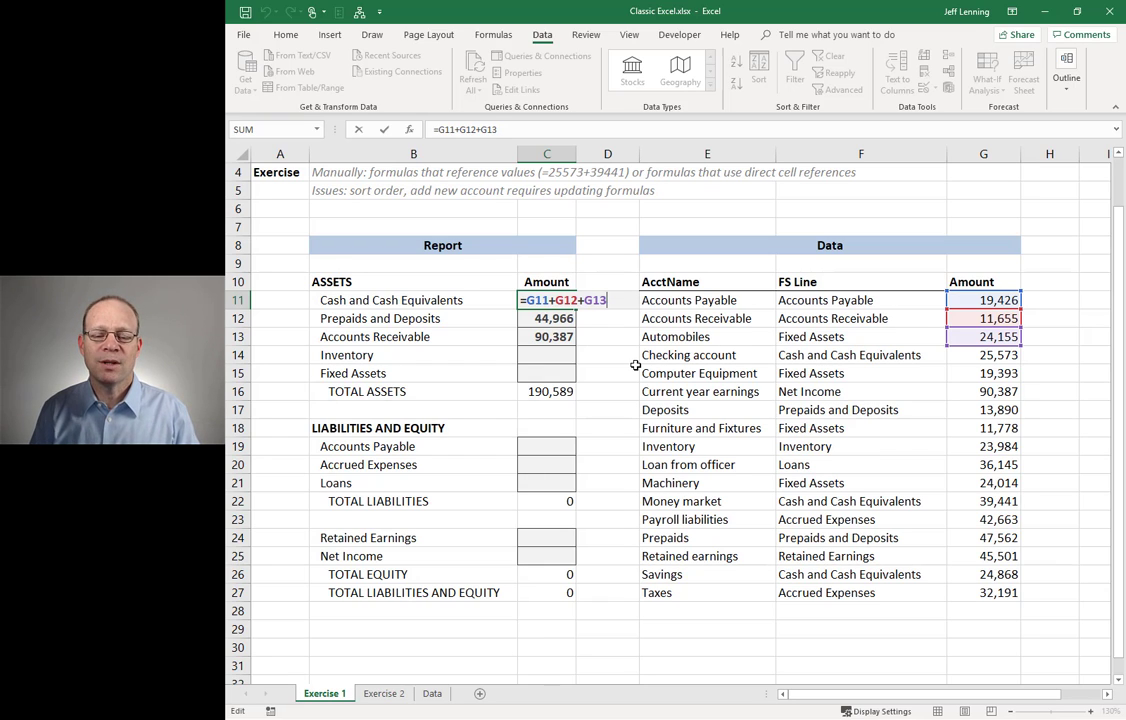
{"action": "key", "text": "ctrl+Return"}
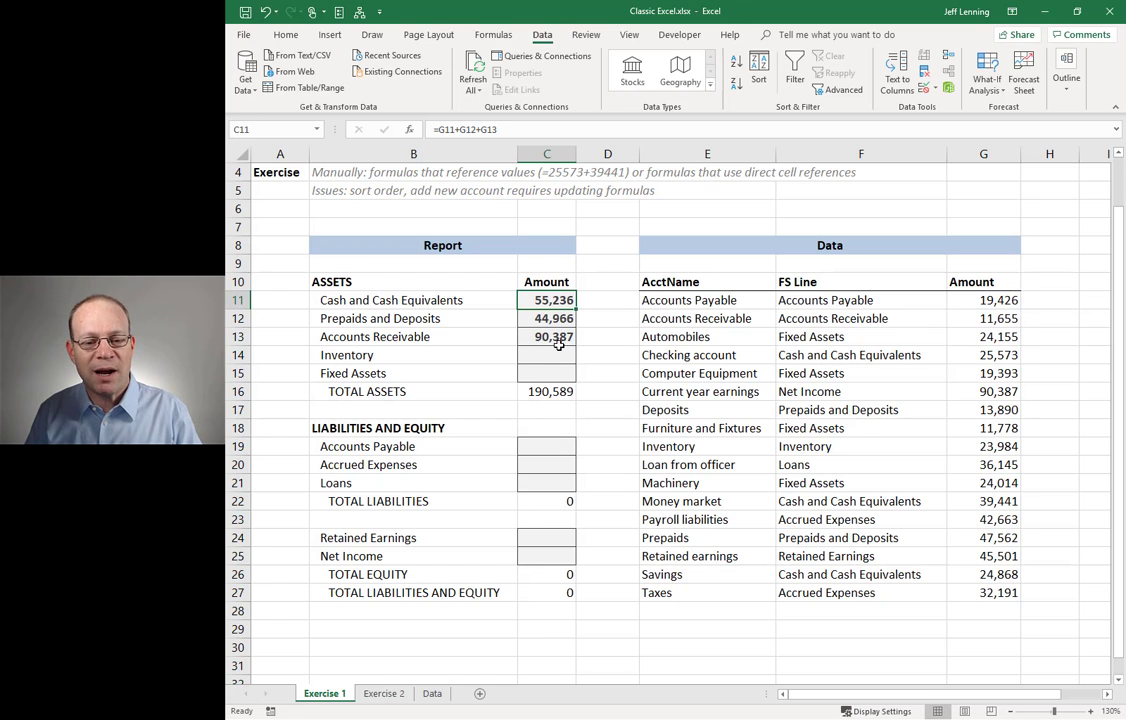
Trace the cells referenced by the report formulas in C11, C12 and C13 against the sorted data.
{"action": "key", "text": "F2"}
{"action": "key", "text": "Return"}
{"action": "key", "text": "F2"}
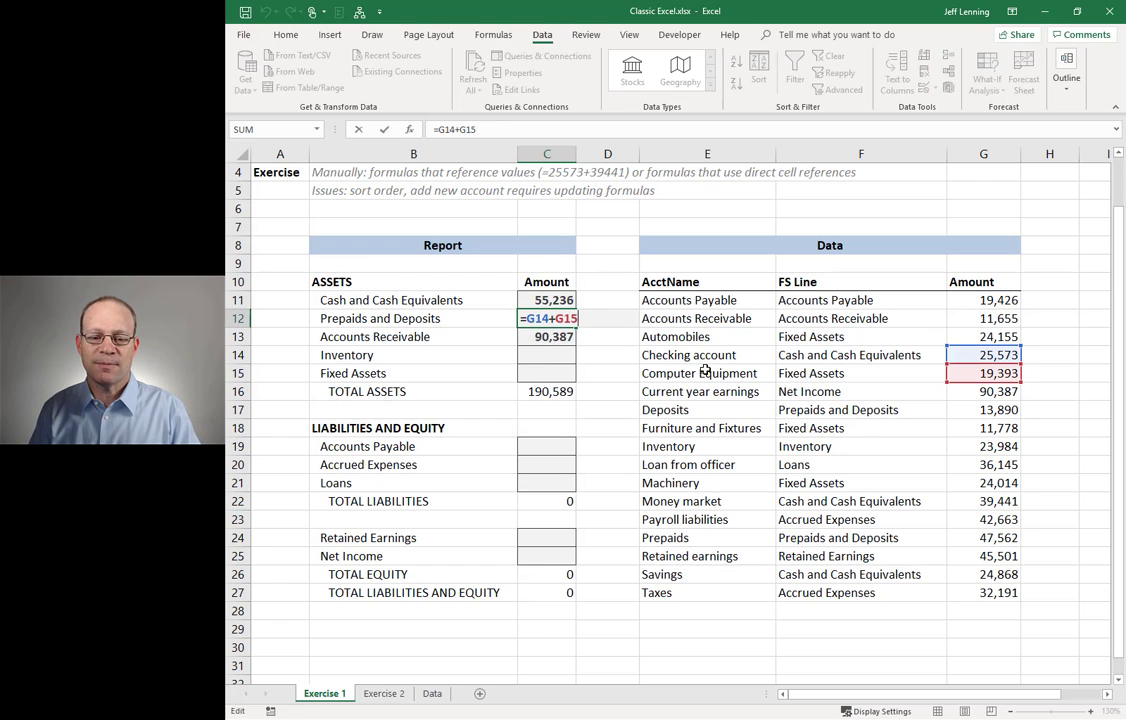
{"action": "key", "text": "Return"}
{"action": "key", "text": "F2"}
{"action": "key", "text": "ctrl+Return"}
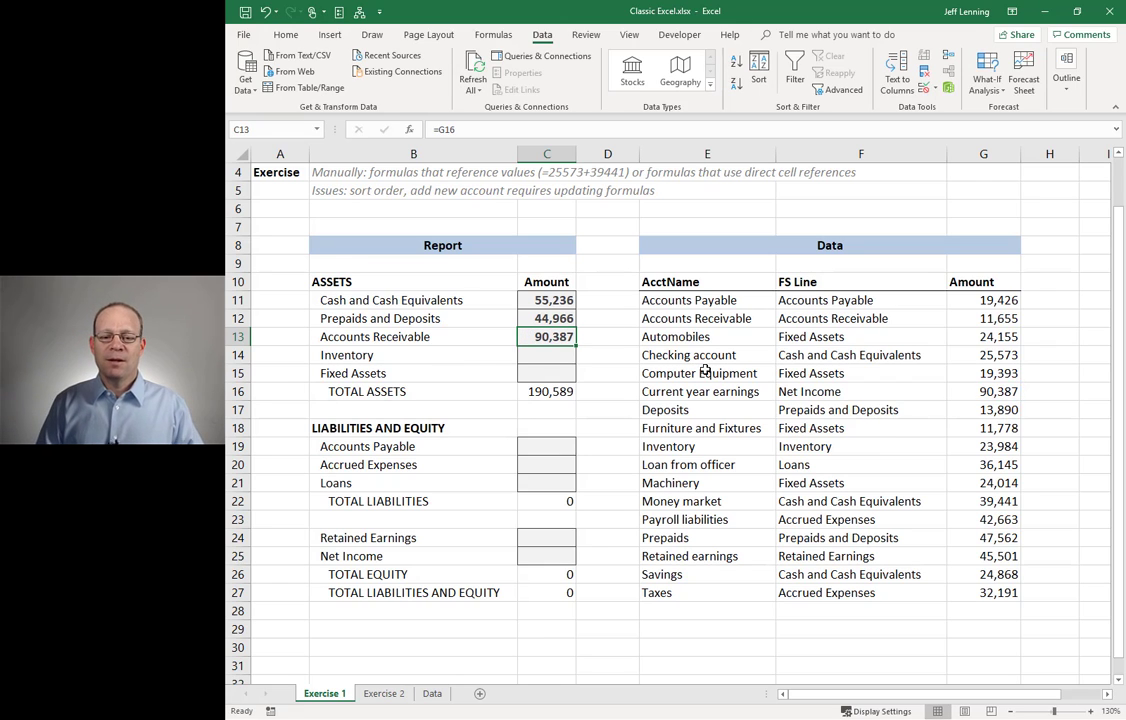
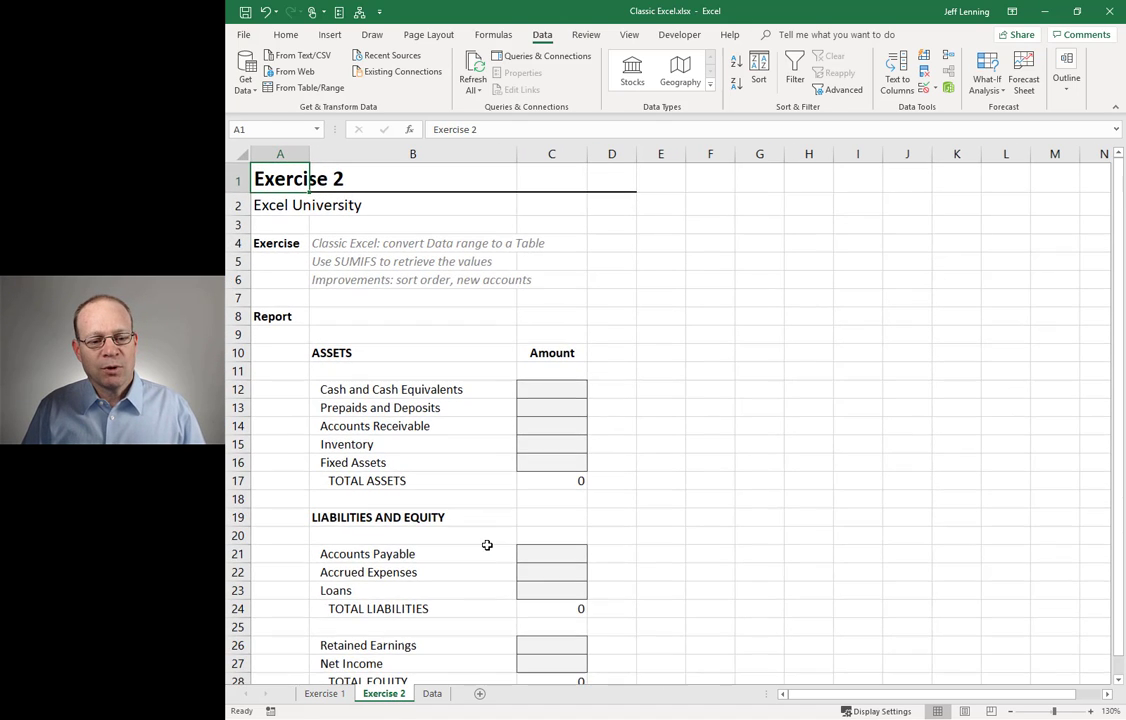
Convert the account range B10:D27 on the Data sheet to a table with headers and view its design options.
{"action": "left_click", "coordinate": [432, 694]}
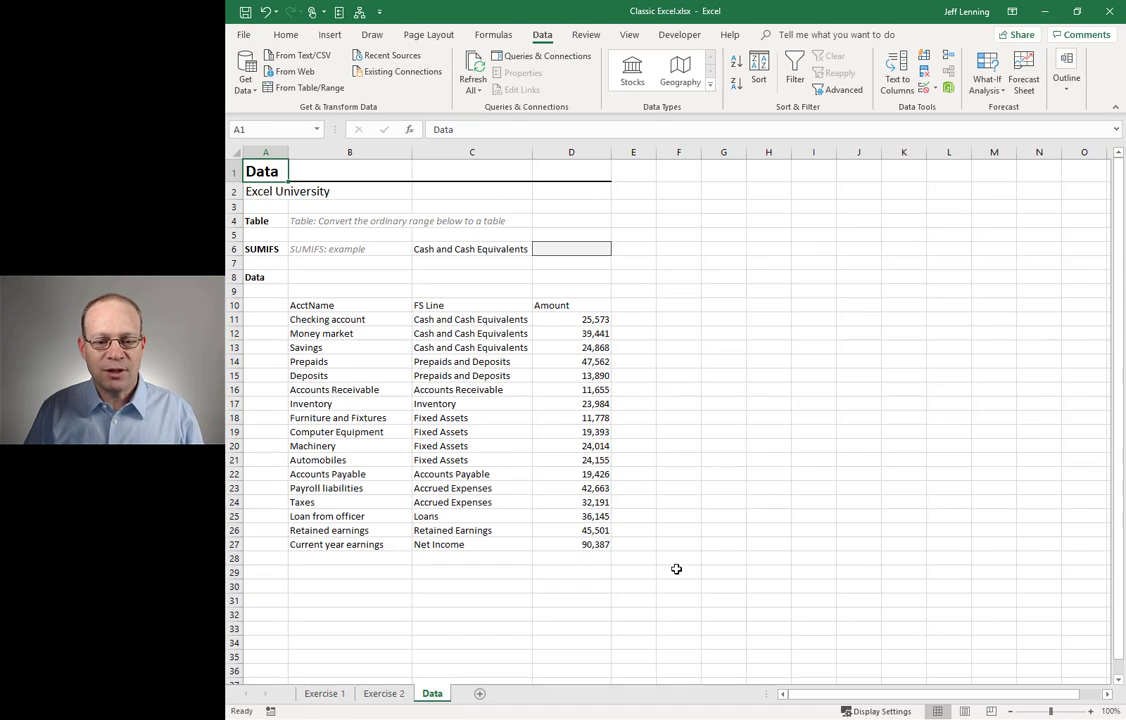
{"action": "scroll", "coordinate": [690, 564], "scroll_direction": "up", "scroll_amount": 3}
{"action": "scroll", "coordinate": [690, 564], "scroll_direction": "down", "scroll_amount": 1}
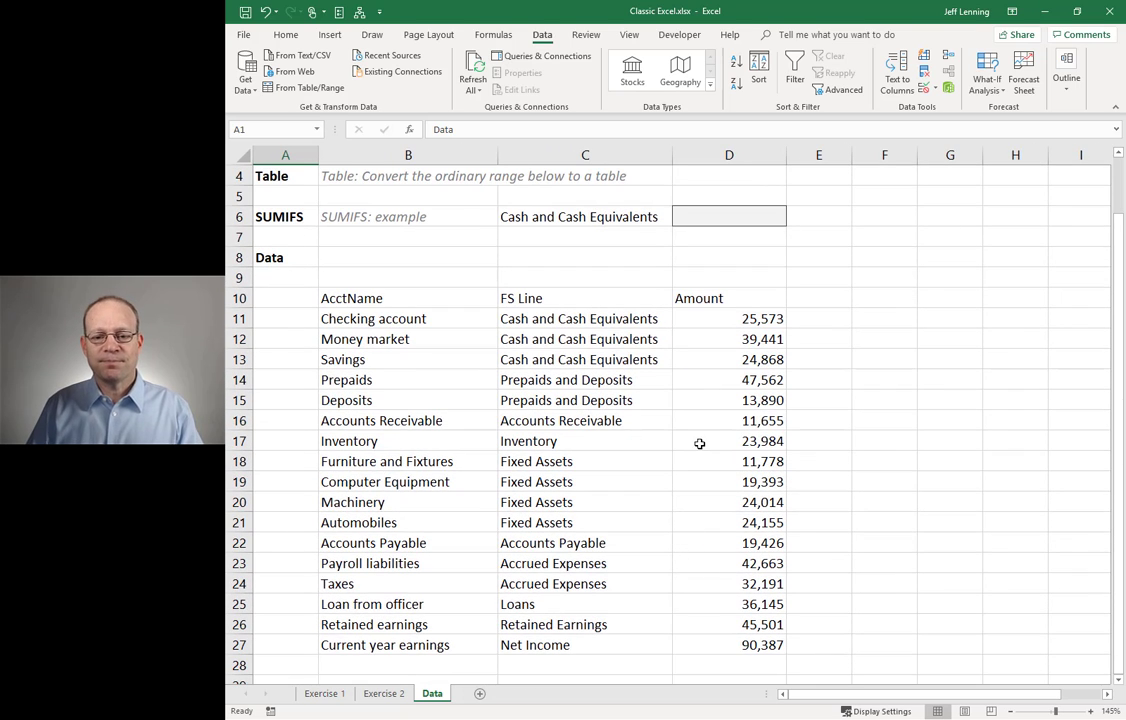
{"action": "left_click", "coordinate": [344, 298]}
{"action": "left_click_drag", "start_coordinate": [344, 298], "coordinate": [760, 645]}
{"action": "left_click", "coordinate": [444, 303]}
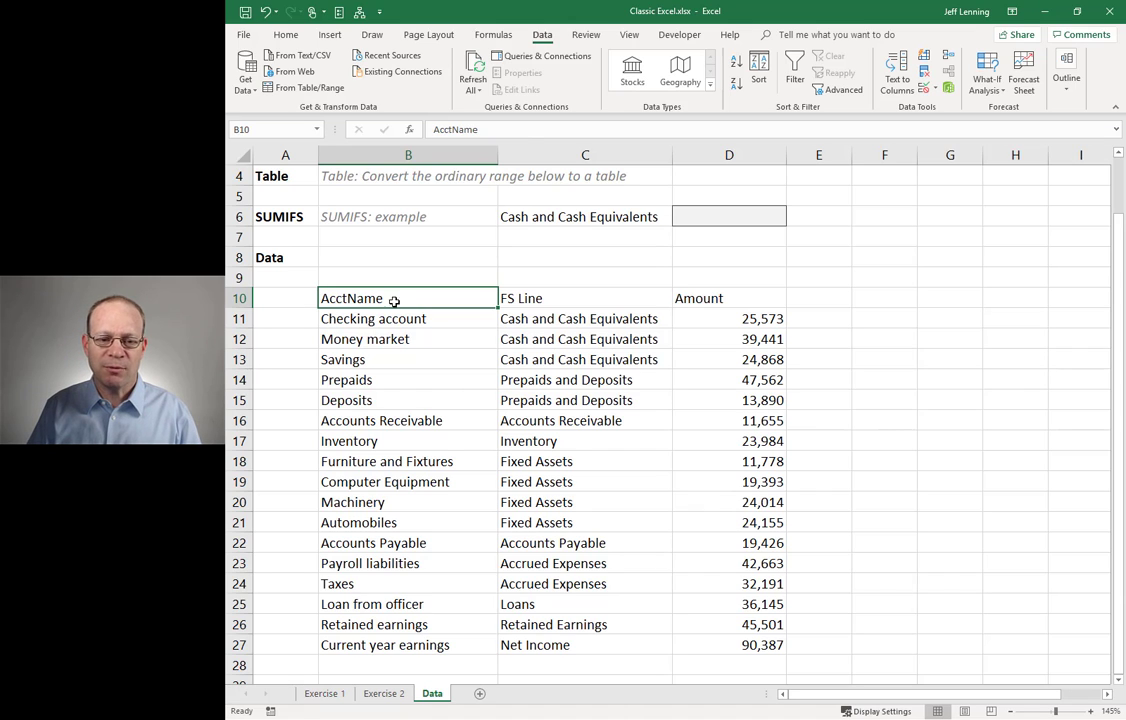
{"action": "left_click", "coordinate": [586, 398]}
{"action": "left_click", "coordinate": [438, 345]}
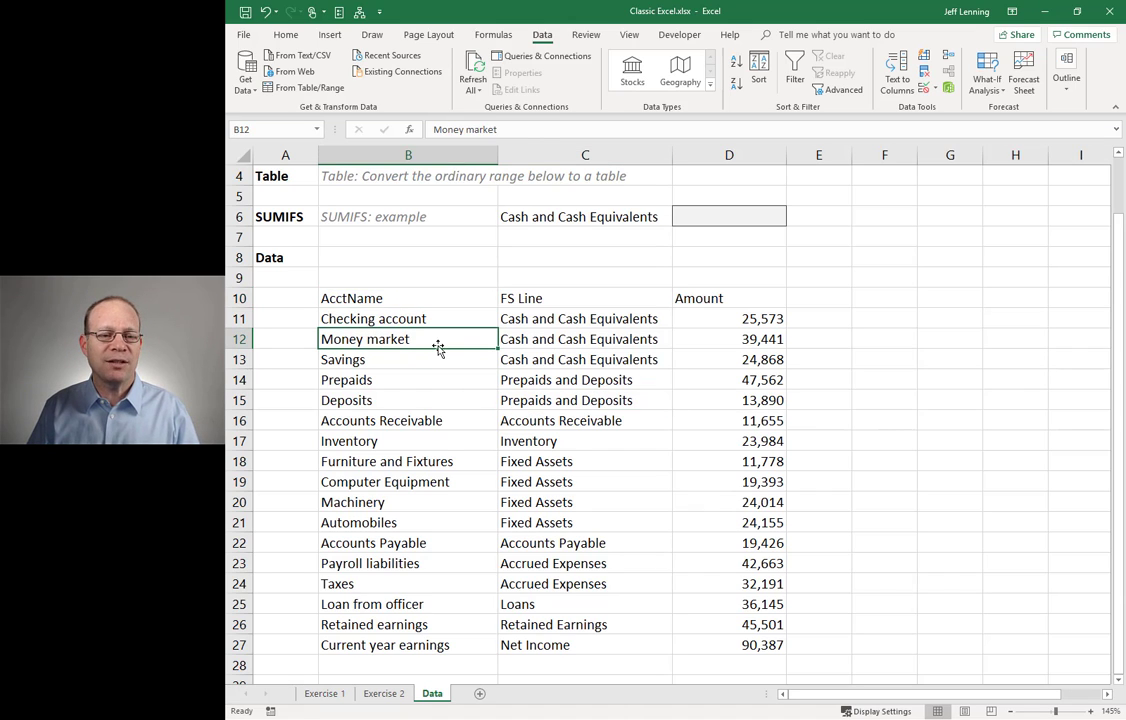
{"action": "left_click", "coordinate": [330, 34]}
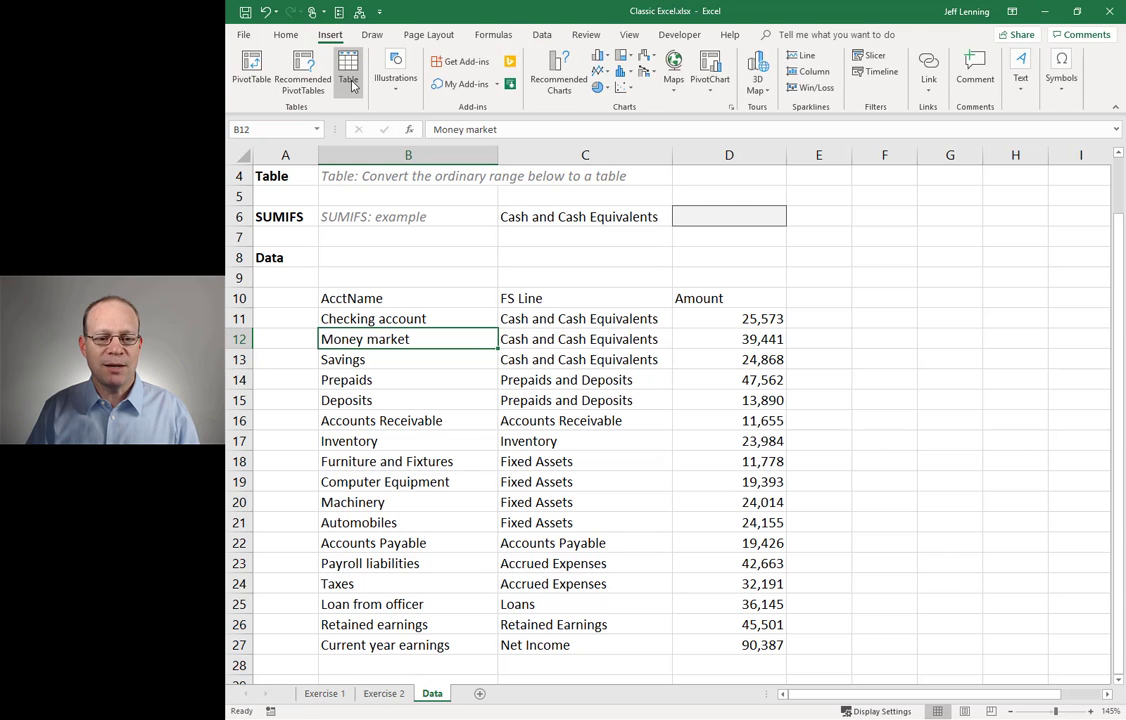
{"action": "left_click", "coordinate": [348, 68]}
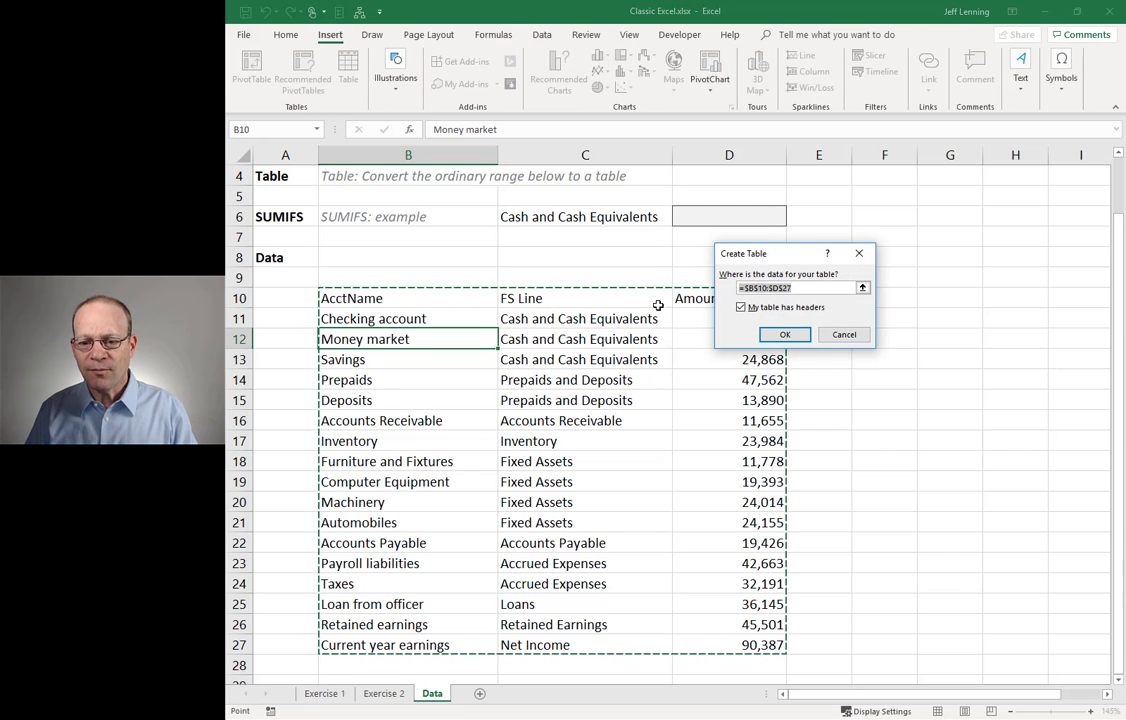
{"action": "left_click", "coordinate": [785, 334]}
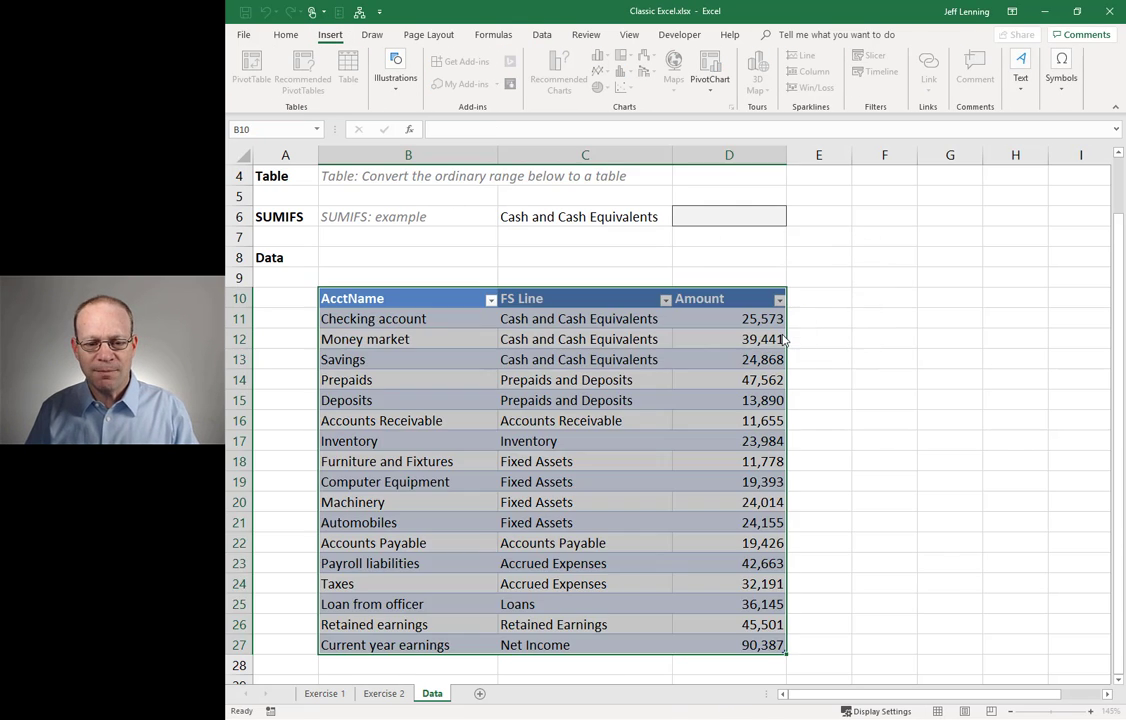
{"action": "left_click", "coordinate": [420, 318]}
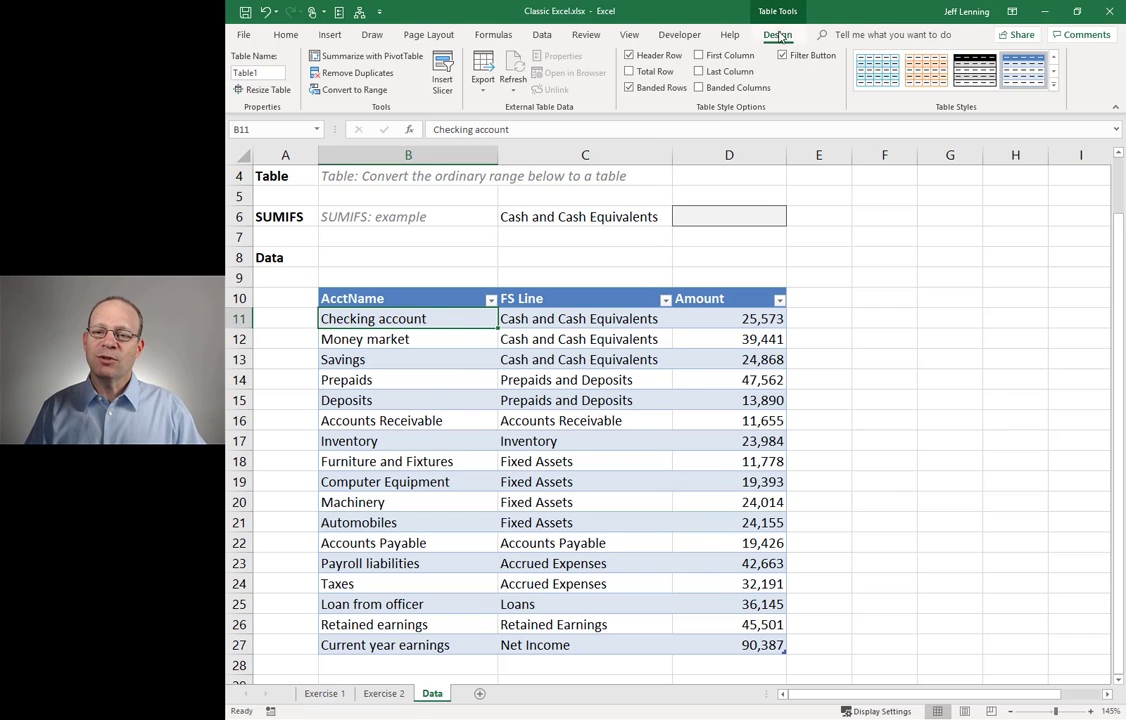
{"action": "left_click", "coordinate": [877, 70]}
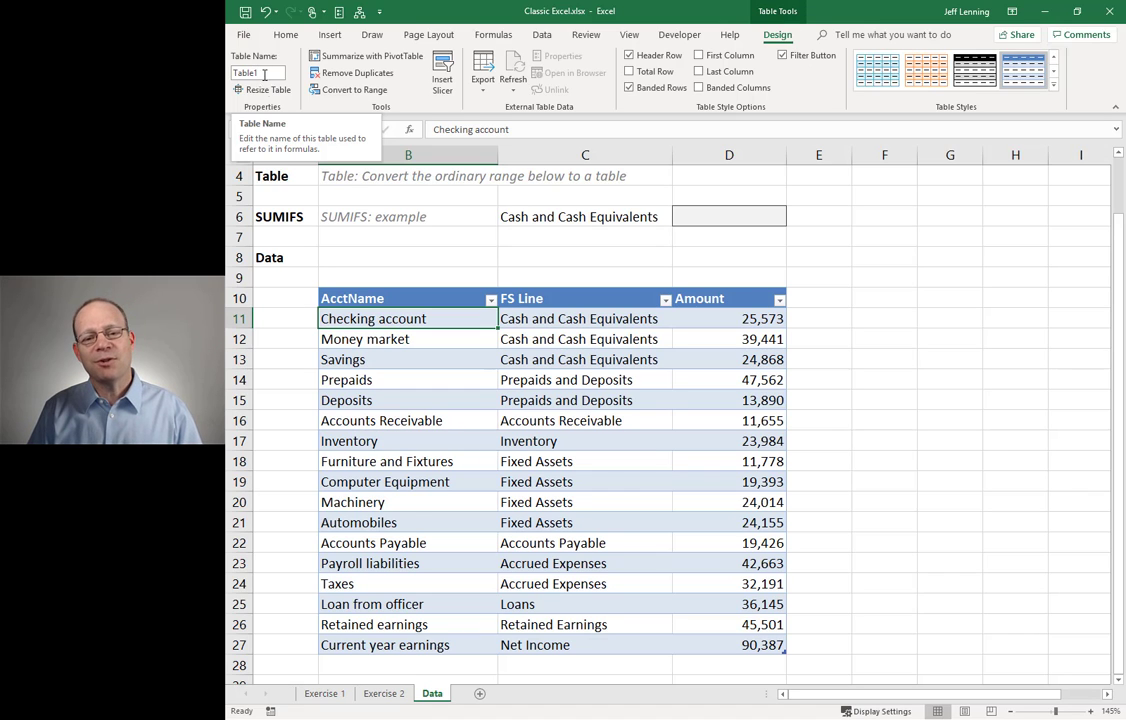
Try the direct cell reference formula =d11+d12 in D6 and discard it.
{"action": "left_click", "coordinate": [691, 216]}
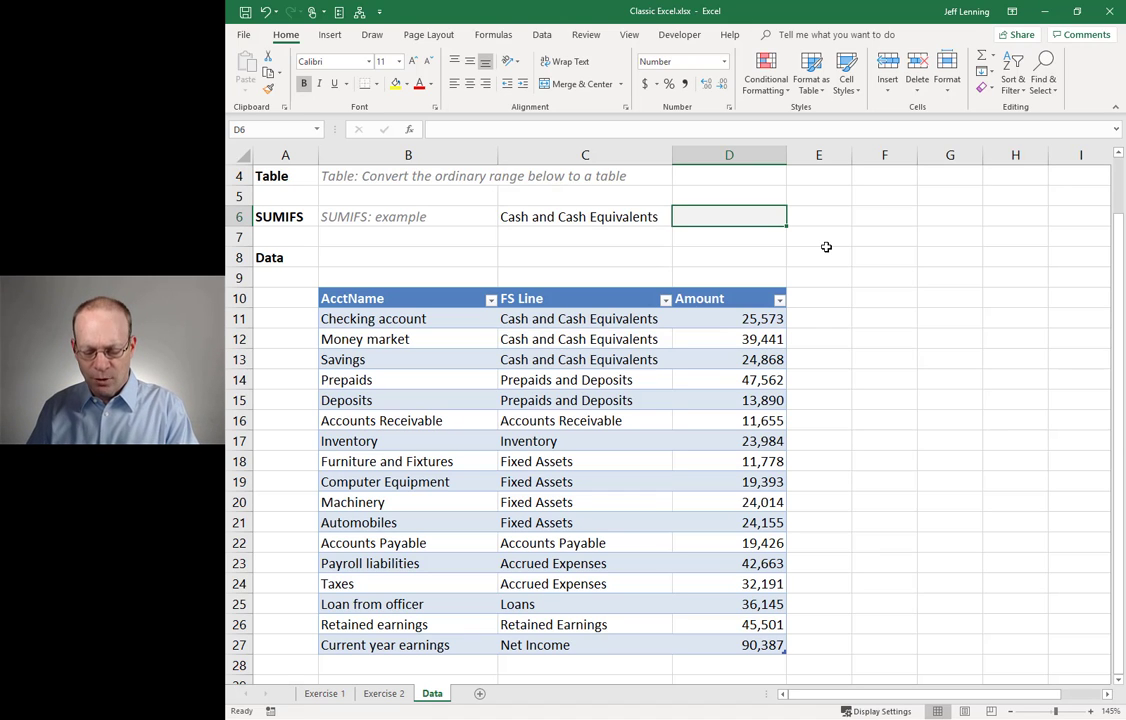
{"action": "type", "text": "=d11+d12"}
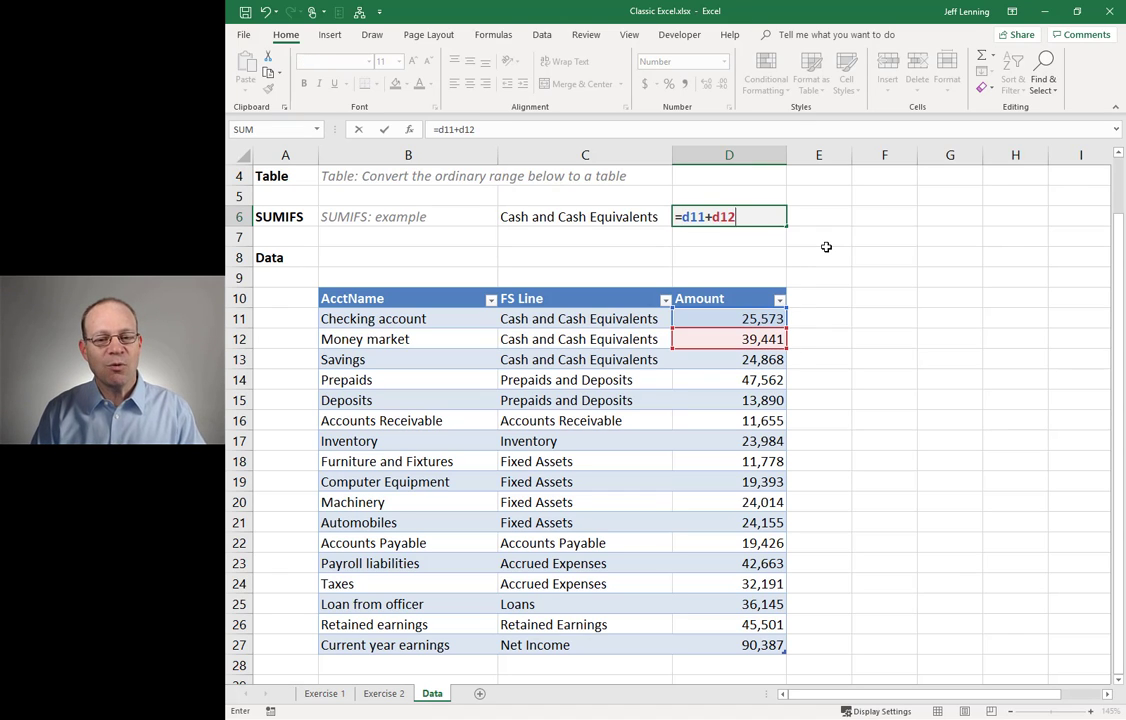
{"action": "key", "text": "Escape"}
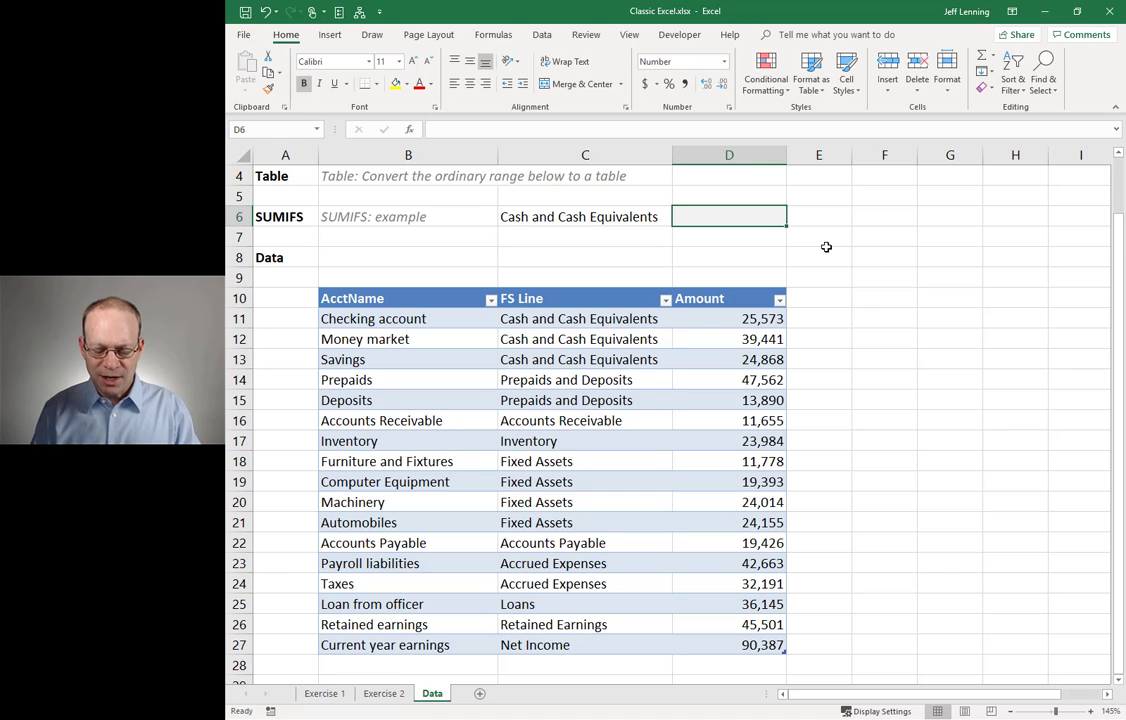
Try referencing the whole table in D6 with =Table1, both by its name and by selecting B11:D27, discarding each entry.
{"action": "type", "text": "=ta"}
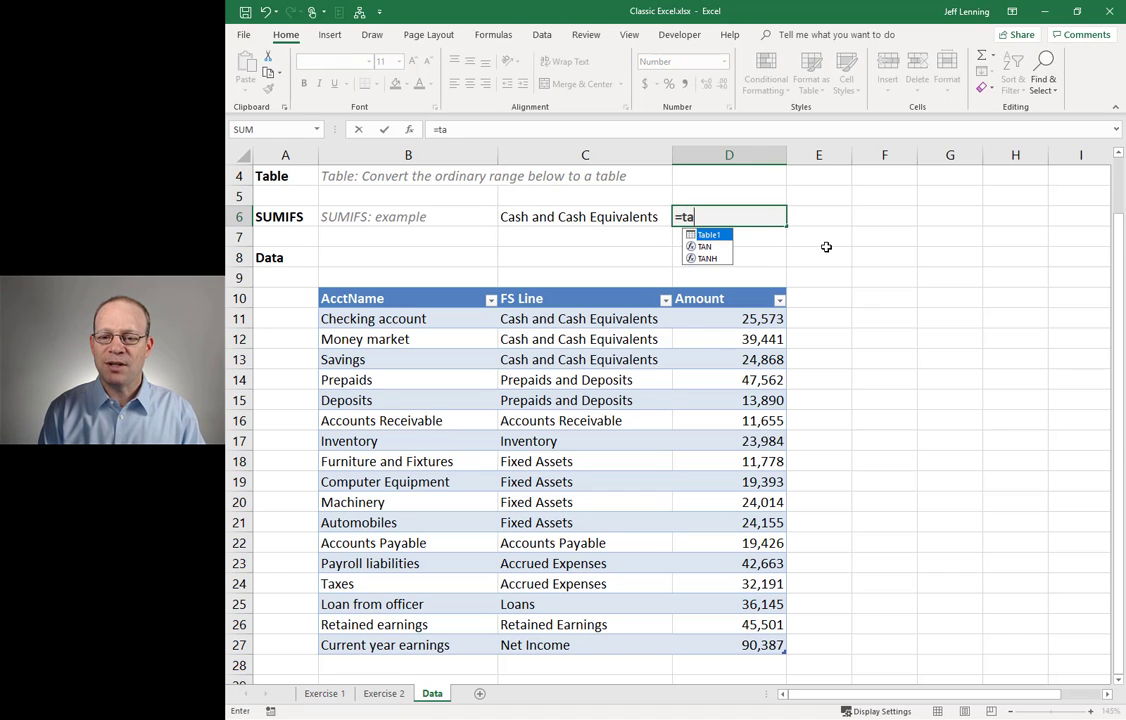
{"action": "type", "text": "ble1"}
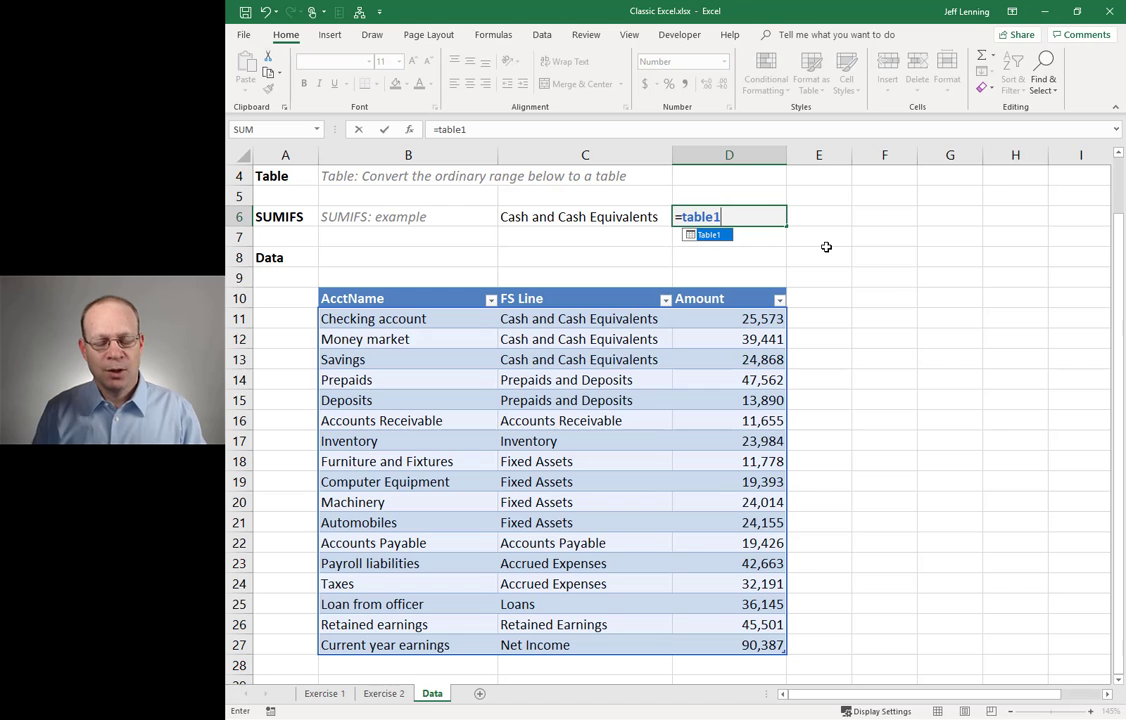
{"action": "key", "text": "Escape"}
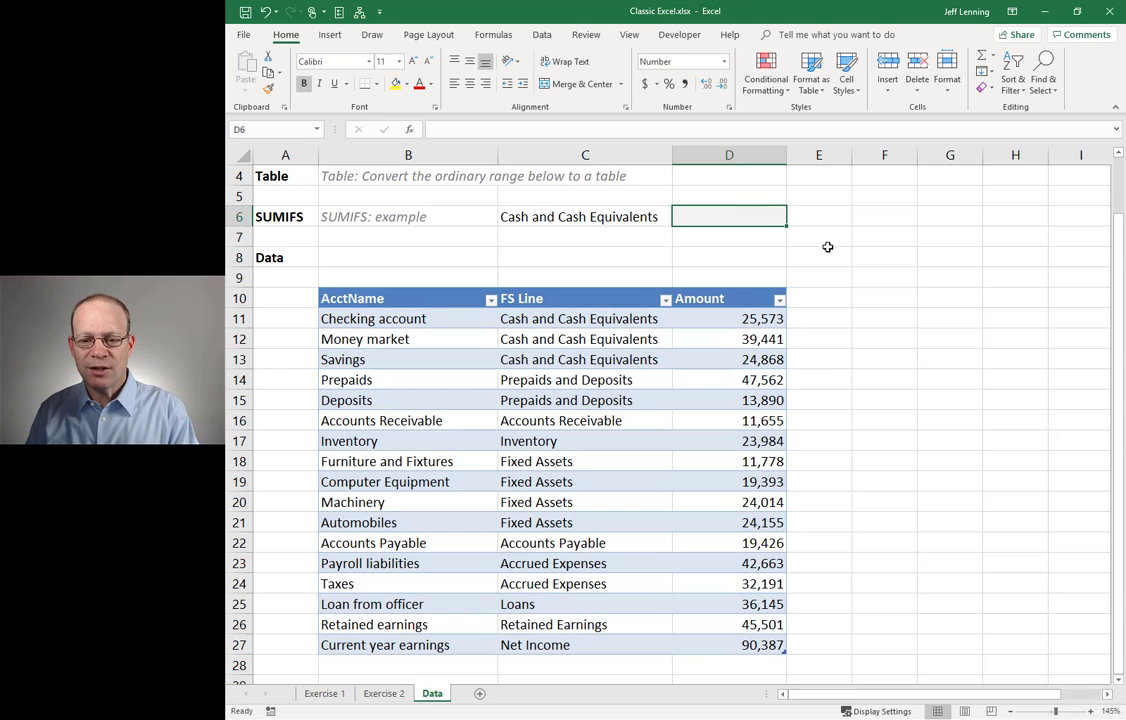
{"action": "type", "text": "="}
{"action": "left_click_drag", "start_coordinate": [485, 322], "coordinate": [775, 645]}
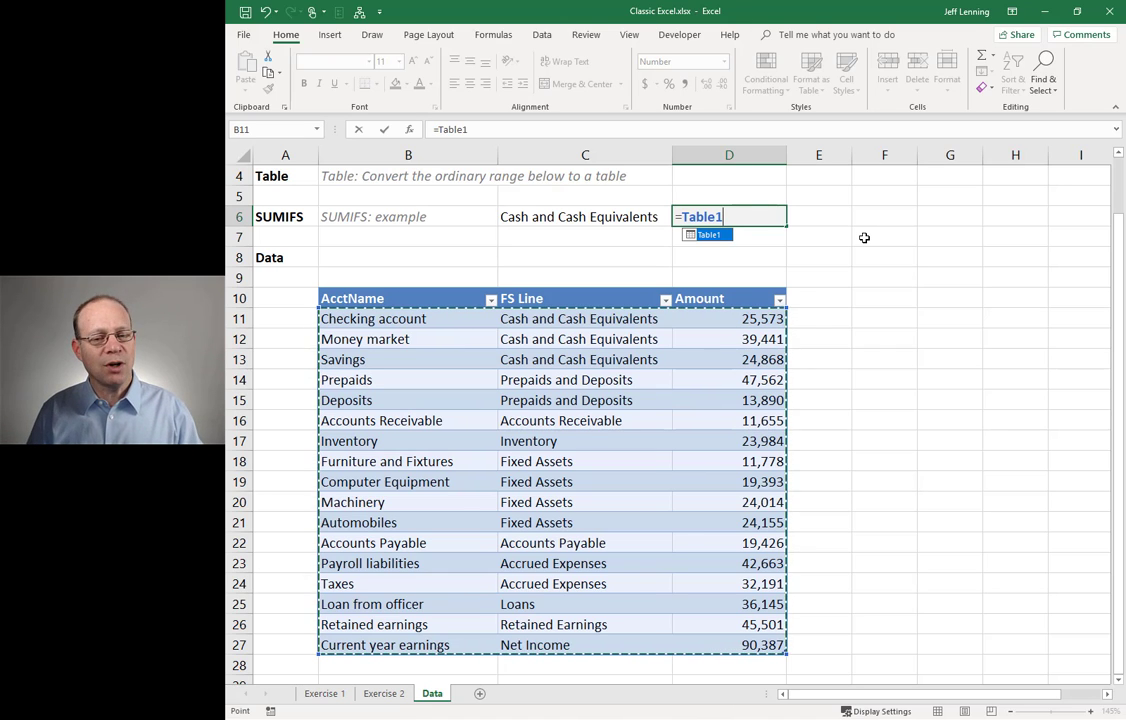
{"action": "key", "text": "Escape"}
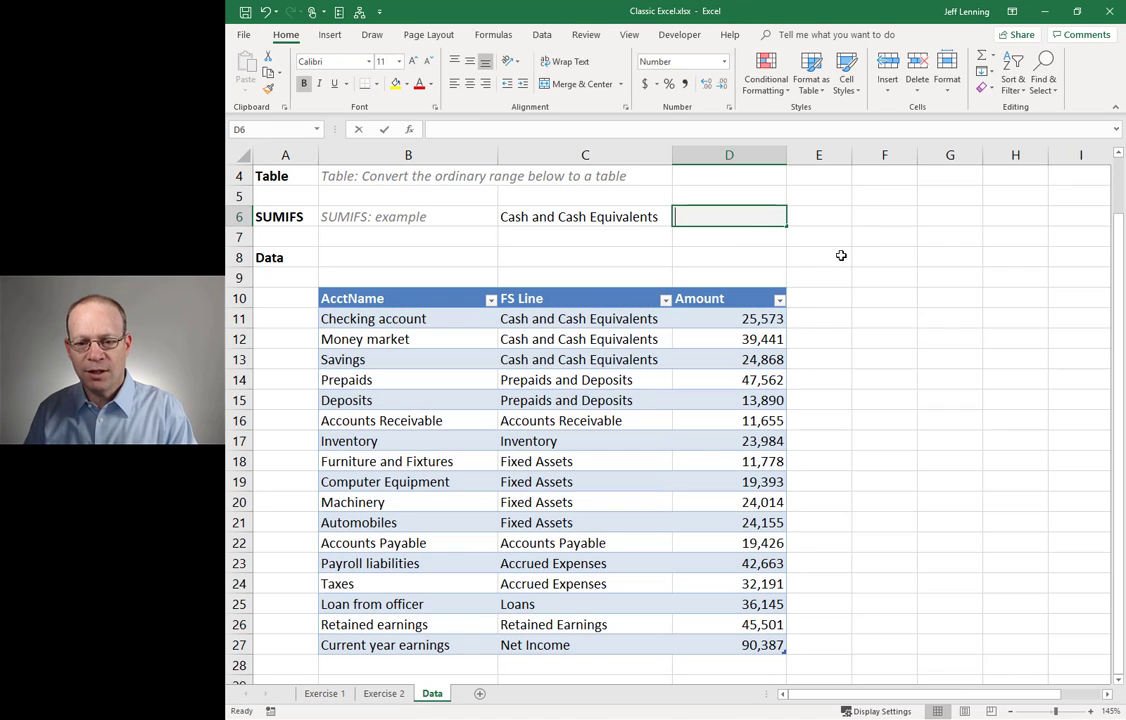
Try structured references in D6 to the table's Amount, FS Line and AcctName columns, and discard the formula.
{"action": "type", "text": "="}
{"action": "left_click_drag", "start_coordinate": [731, 318], "coordinate": [722, 643]}
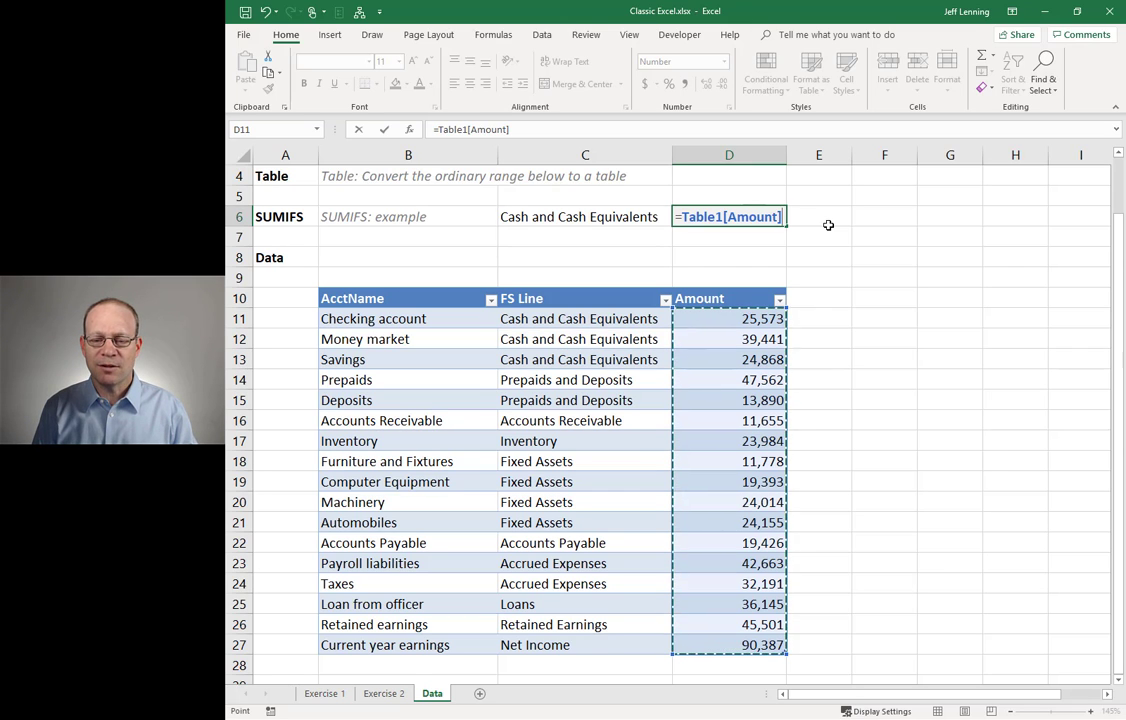
{"action": "left_click_drag", "start_coordinate": [622, 319], "coordinate": [643, 641]}
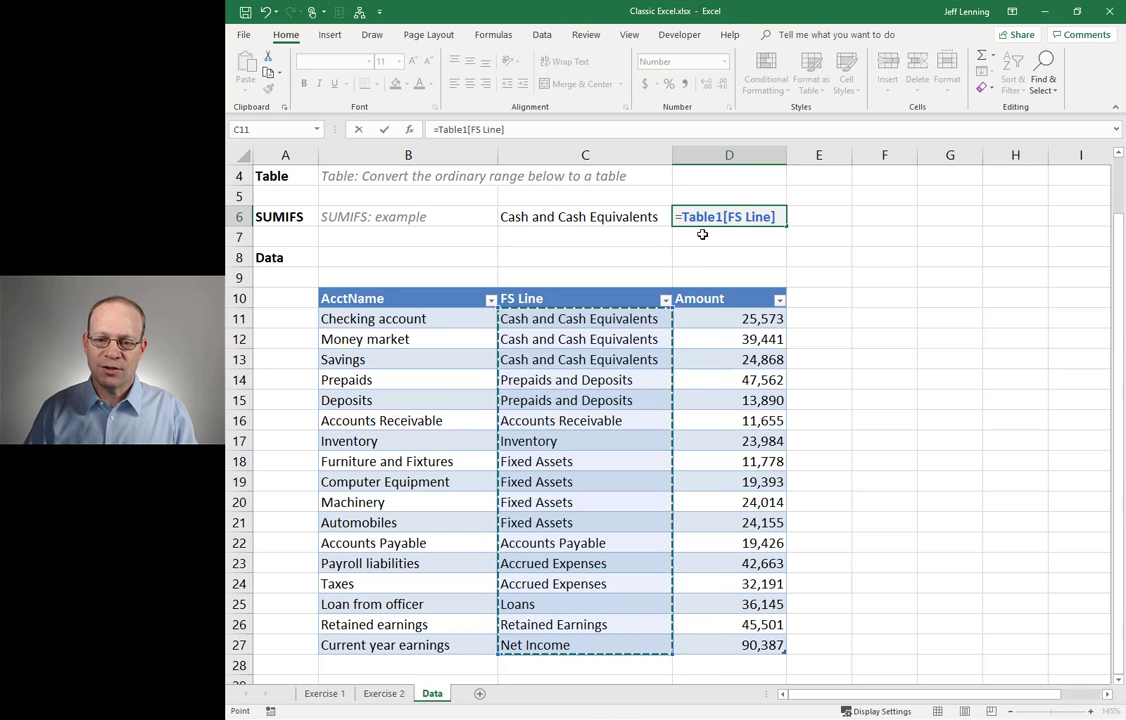
{"action": "left_click_drag", "start_coordinate": [378, 315], "coordinate": [441, 641]}
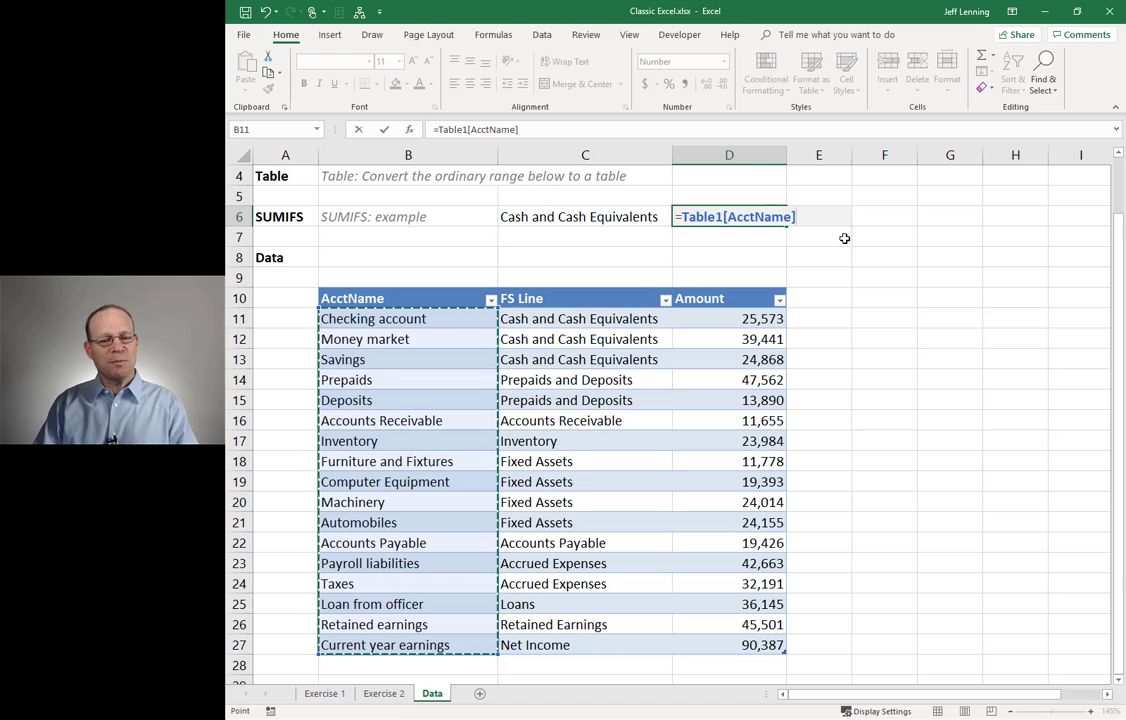
{"action": "key", "text": "Escape"}
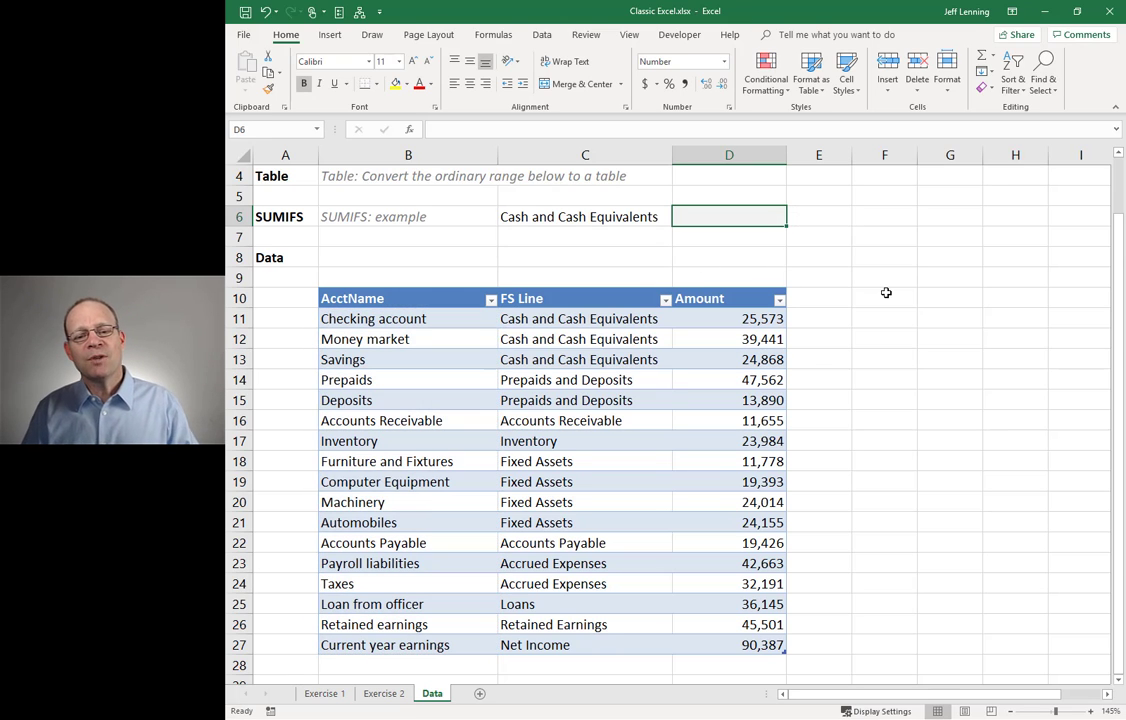
Add the account Payroll checking below the table's last row, with FS Line Cash and Cash Equivalents and amount 1,000.
{"action": "left_click", "coordinate": [360, 663]}
{"action": "scroll", "coordinate": [773, 593], "scroll_direction": "down", "scroll_amount": 1}
{"action": "type", "text": "P"}
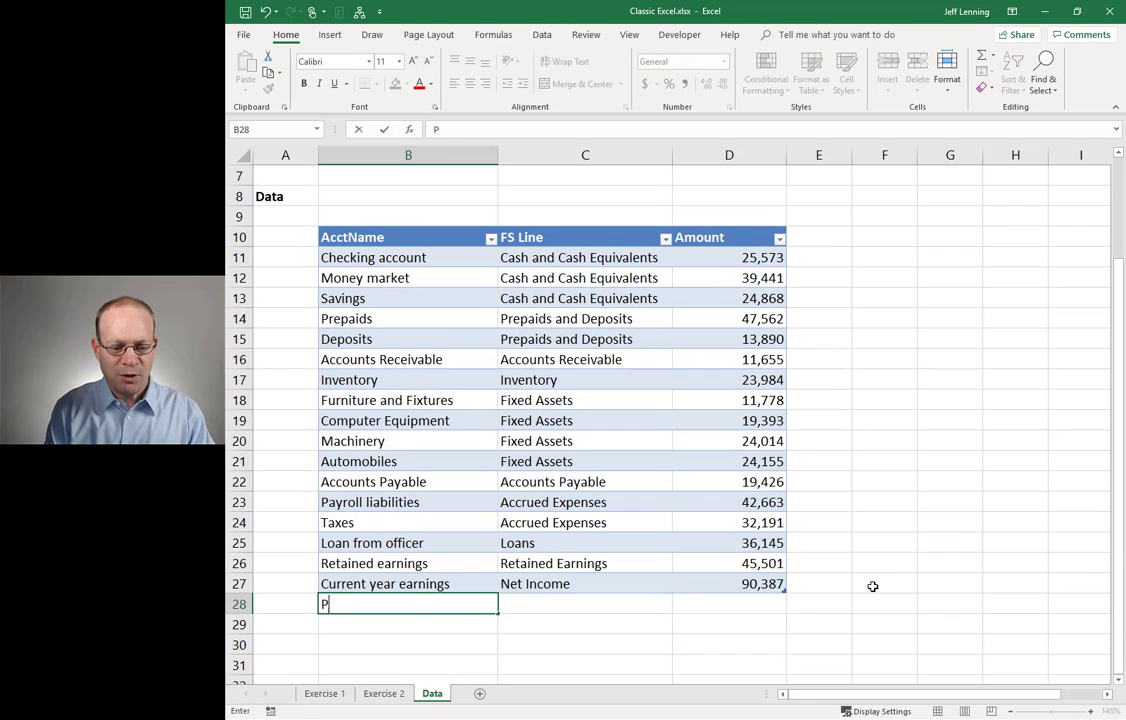
{"action": "type", "text": "ayroll checking"}
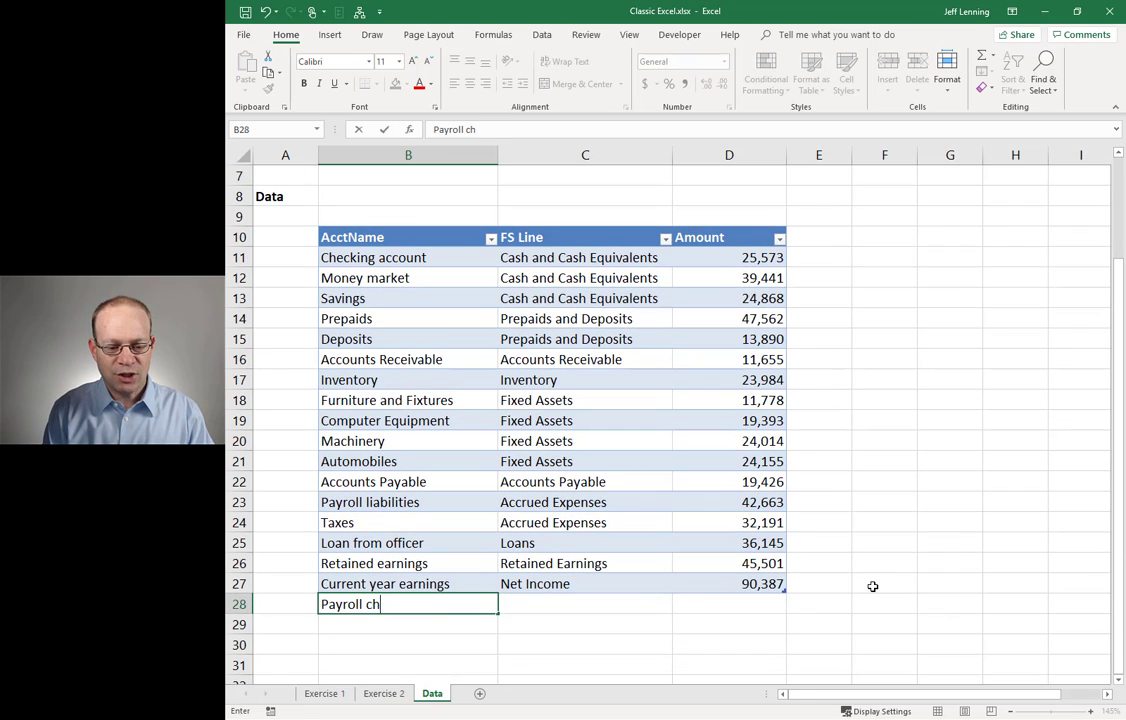
{"action": "key", "text": "ctrl+Return"}
{"action": "key", "text": "Tab"}
{"action": "type", "text": "C"}
{"action": "key", "text": "Tab"}
{"action": "type", "text": "1,000"}
{"action": "key", "text": "Return"}
Add a payroll saving account in row 29 with FS Line Cash and Cash Equivalents and amount 2000.
{"action": "type", "text": "payroll saving"}
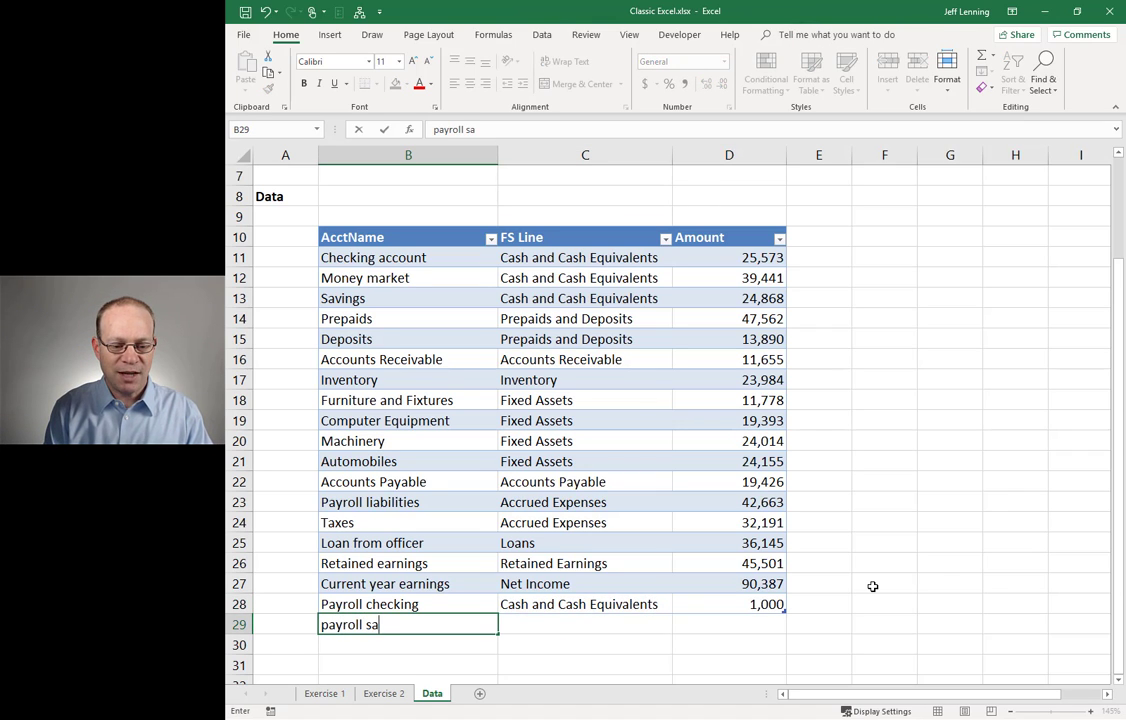
{"action": "key", "text": "Tab"}
{"action": "type", "text": "C"}
{"action": "key", "text": "Tab"}
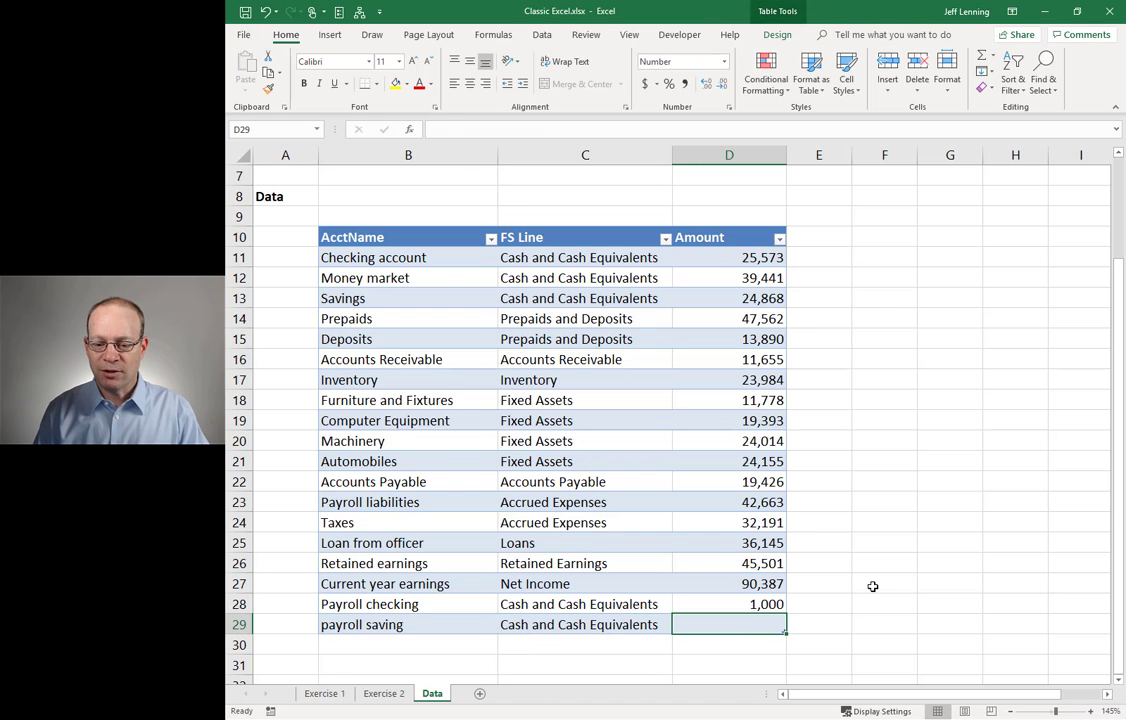
{"action": "type", "text": "2000"}
{"action": "key", "text": "ctrl+Return"}
{"action": "key", "text": "Return"}
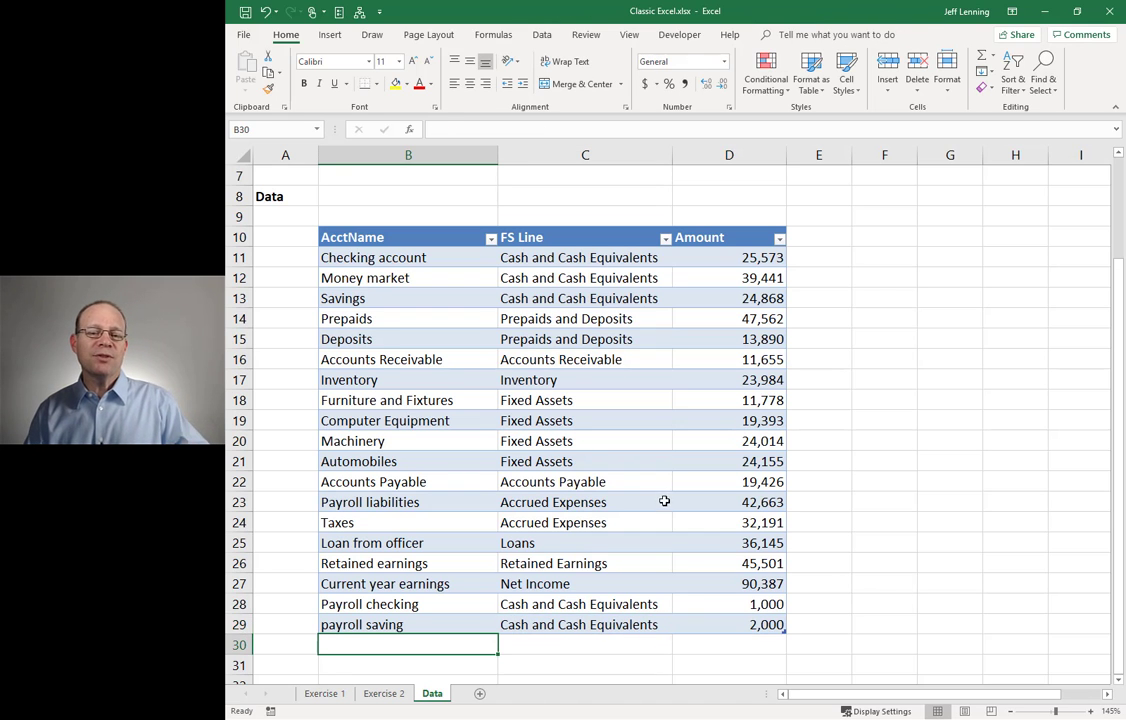
Delete rows 28 and 29, which hold the two added payroll accounts, from the Data sheet.
{"action": "scroll", "coordinate": [665, 498], "scroll_direction": "up", "scroll_amount": 1}
{"action": "scroll", "coordinate": [665, 498], "scroll_direction": "down", "scroll_amount": 1}
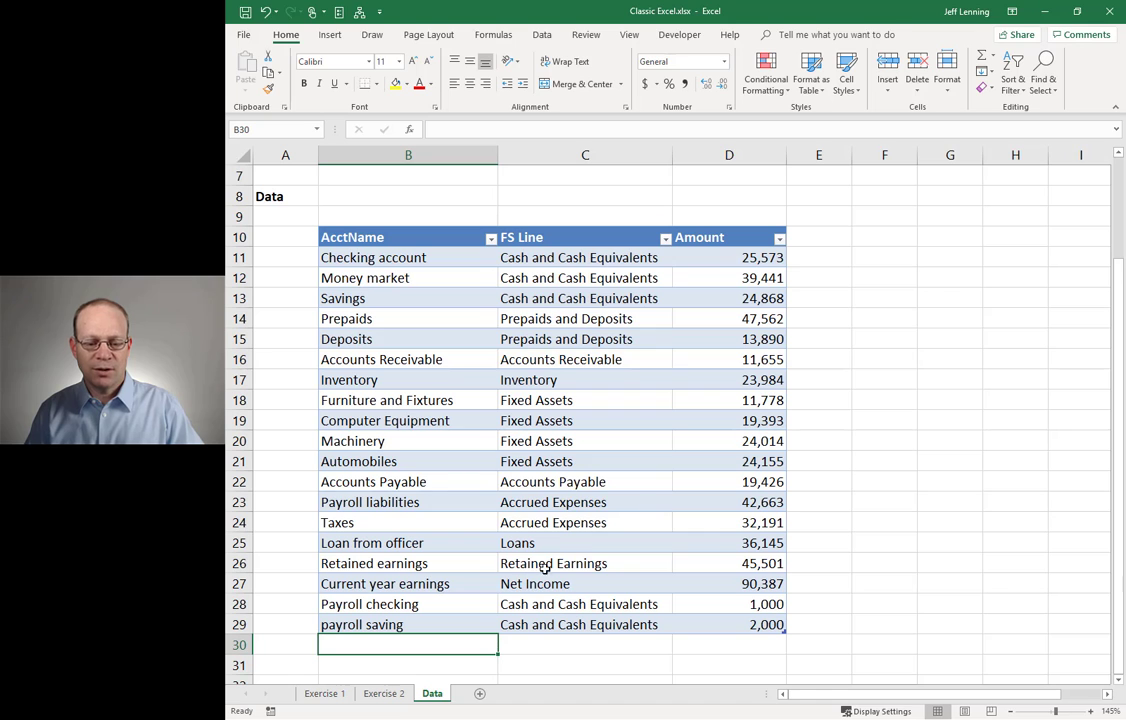
{"action": "scroll", "coordinate": [555, 520], "scroll_direction": "up", "scroll_amount": 2}
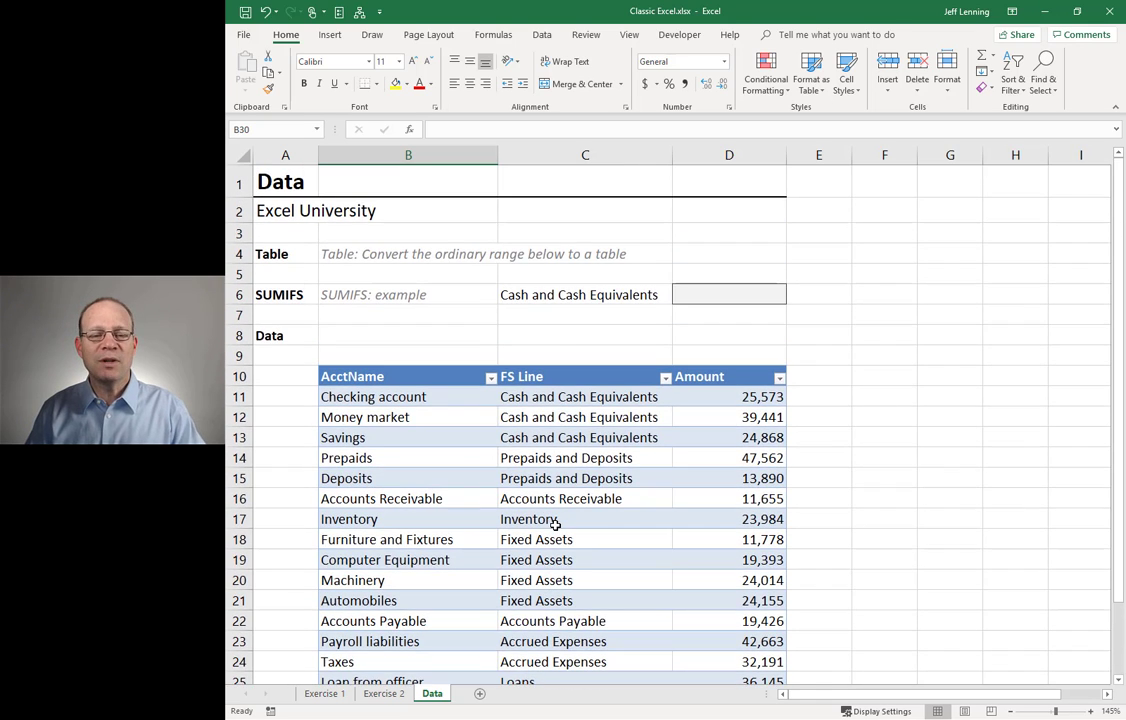
{"action": "scroll", "coordinate": [545, 527], "scroll_direction": "down", "scroll_amount": 3}
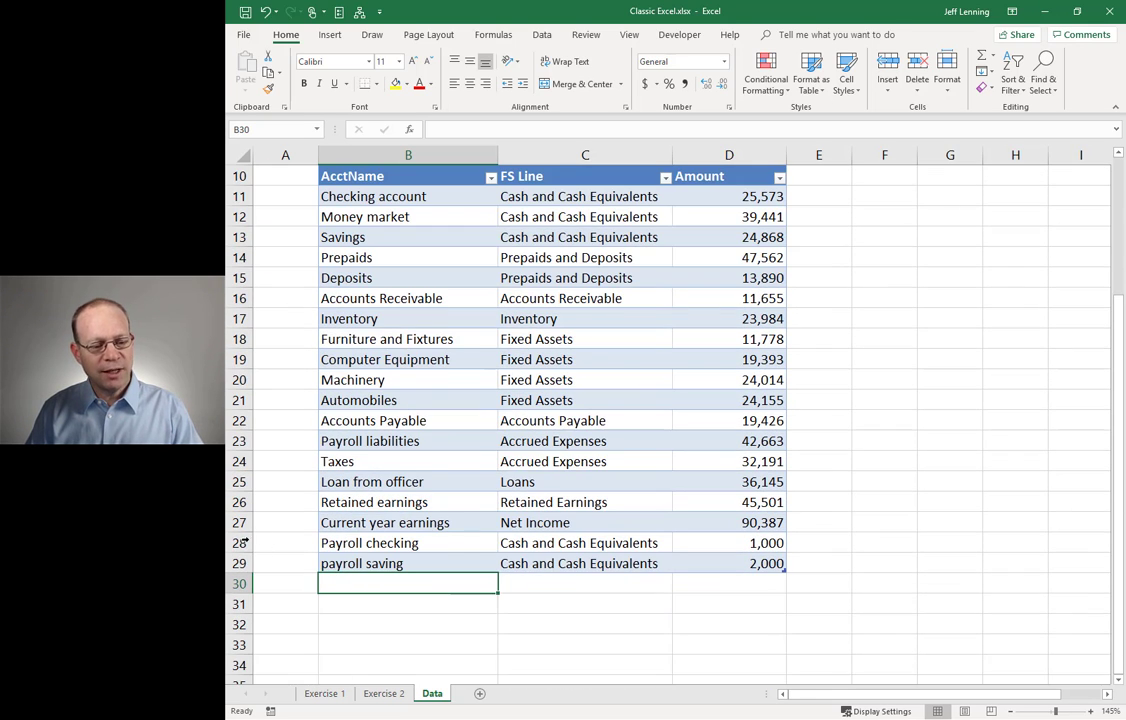
{"action": "left_click_drag", "start_coordinate": [239, 543], "coordinate": [246, 566]}
{"action": "key", "text": "Delete"}
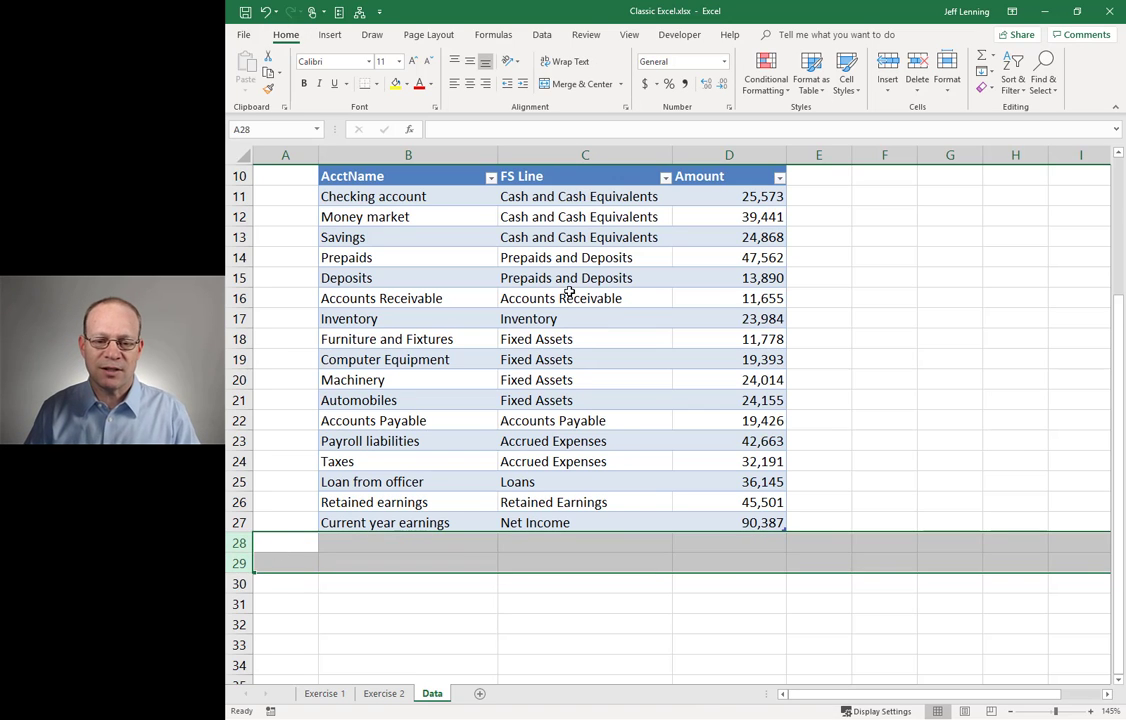
Enter =SUMIFS(Table1[Amount],Table1[FS Line],C6) in D6 to total the table amounts for Cash and Cash Equivalents.
{"action": "scroll", "coordinate": [590, 292], "scroll_direction": "up", "scroll_amount": 3}
{"action": "left_click", "coordinate": [775, 298]}
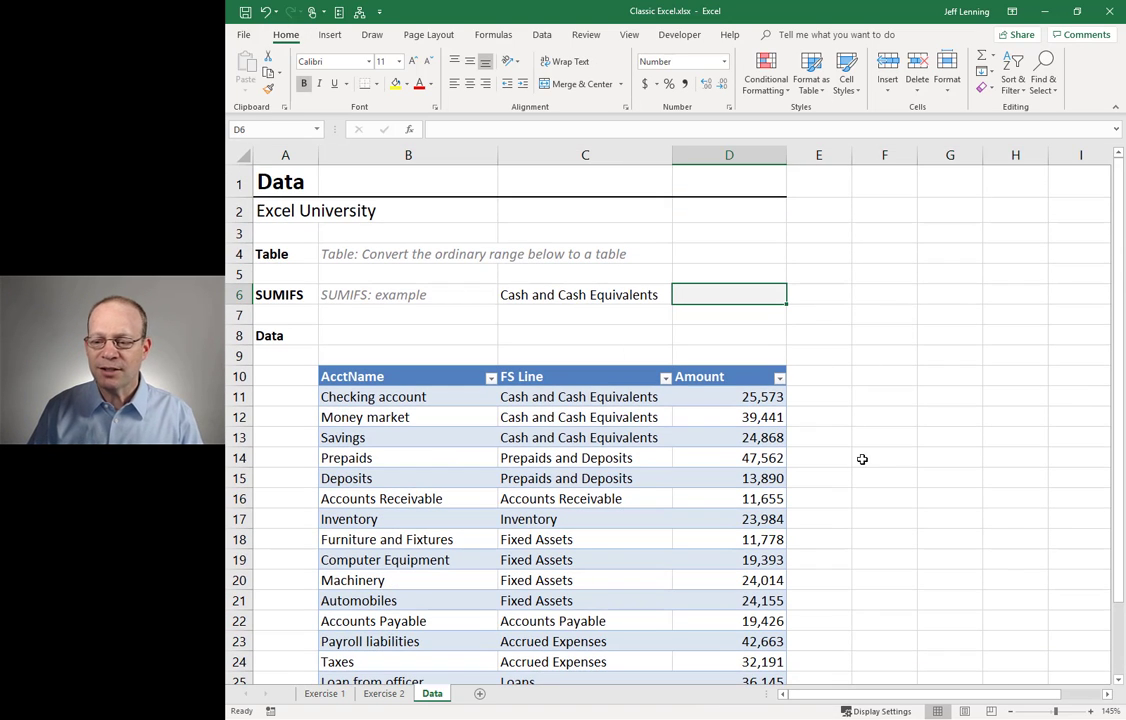
{"action": "scroll", "coordinate": [870, 465], "scroll_direction": "down", "scroll_amount": 1}
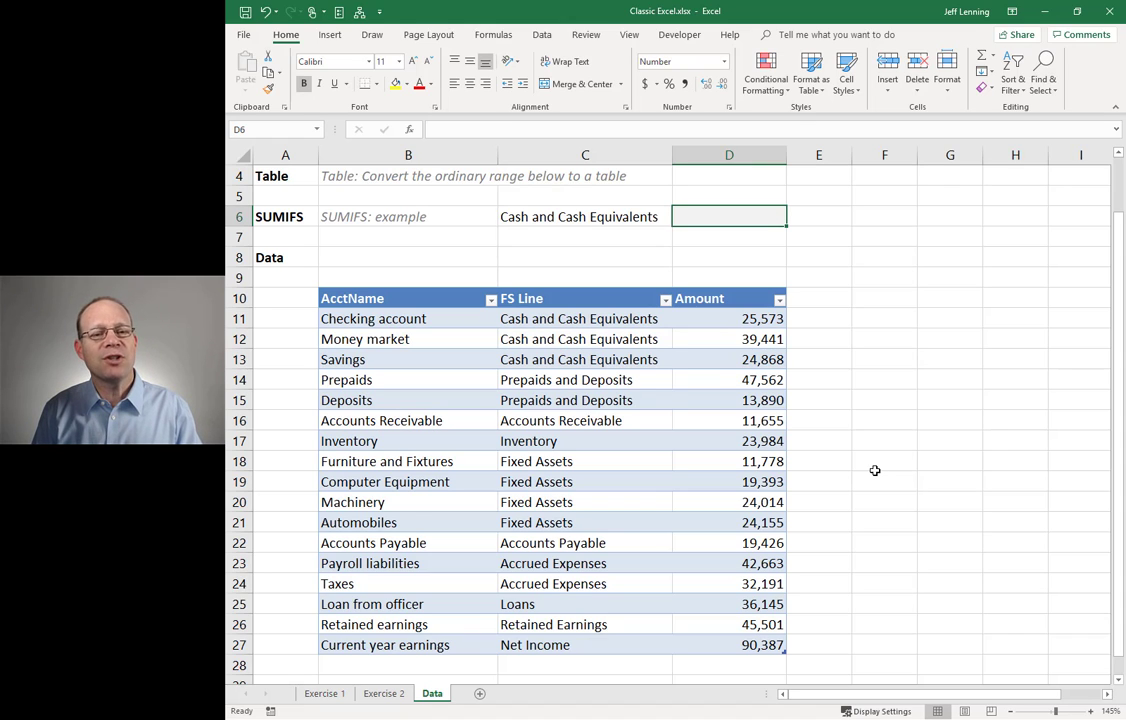
{"action": "type", "text": "=sumifs"}
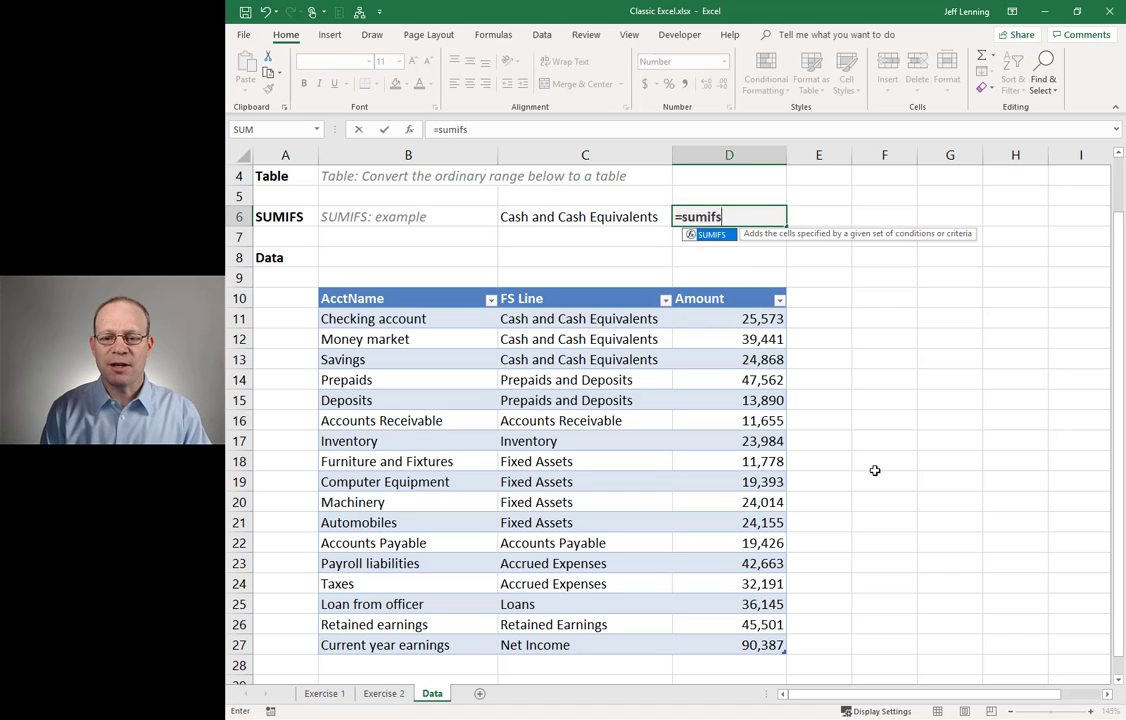
{"action": "key", "text": "Tab"}
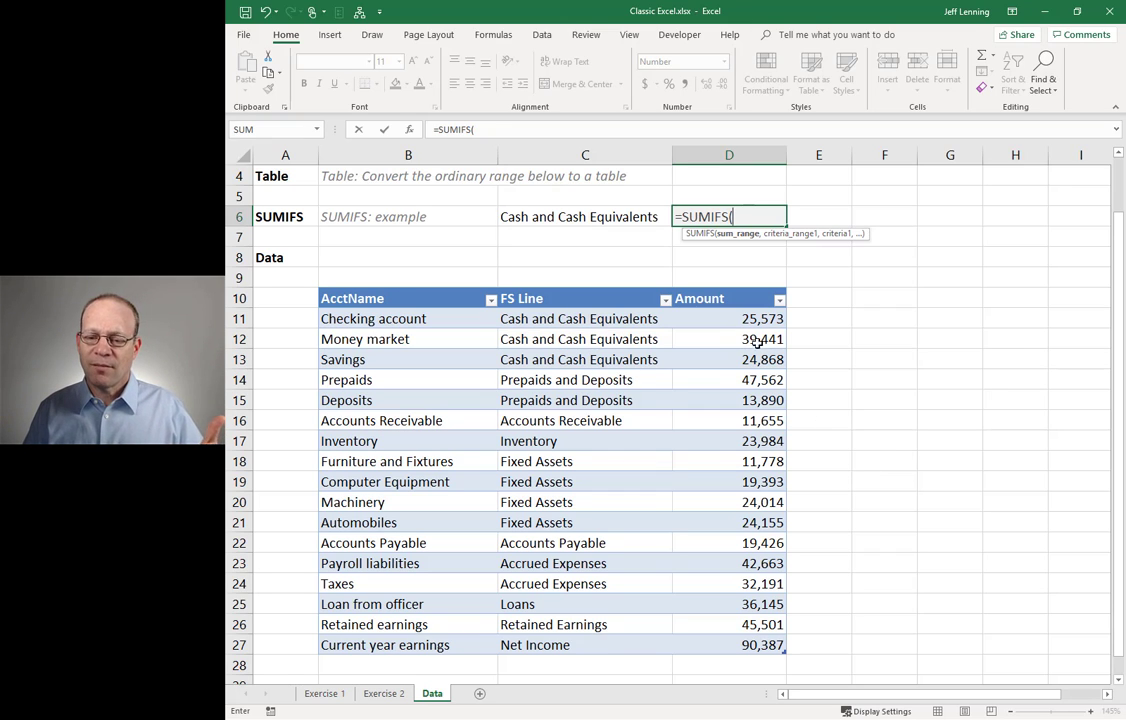
{"action": "left_click_drag", "start_coordinate": [750, 320], "coordinate": [767, 645]}
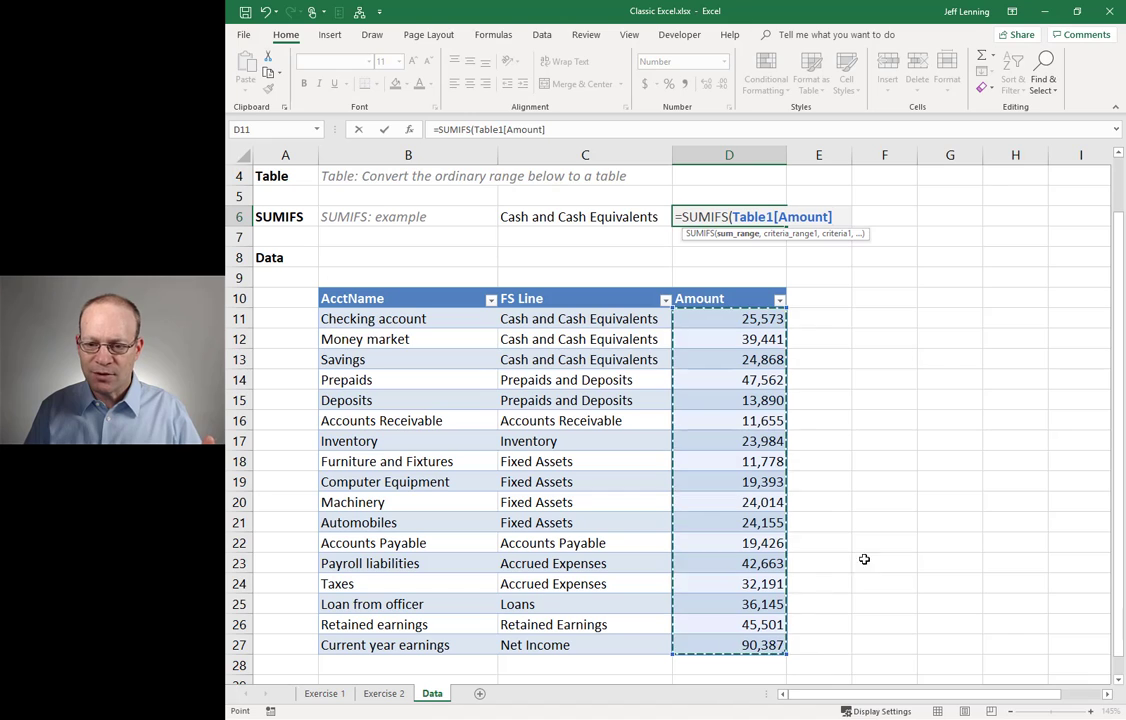
{"action": "type", "text": ","}
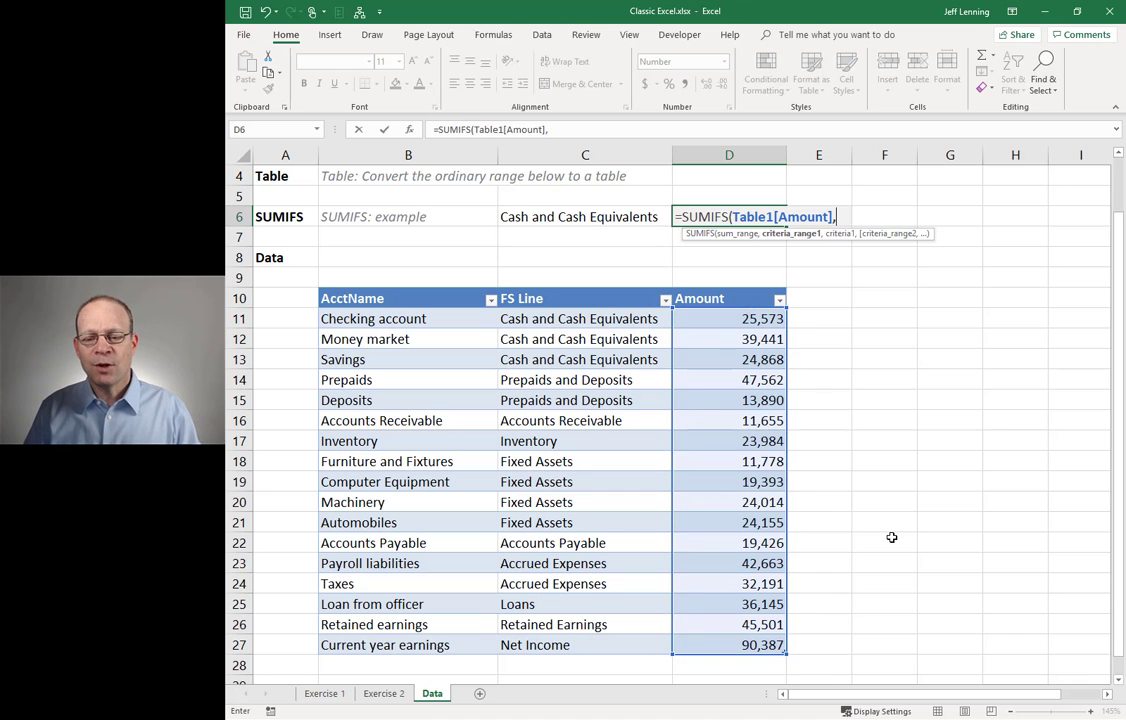
{"action": "left_click", "coordinate": [601, 319]}
{"action": "left_click_drag", "start_coordinate": [598, 379], "coordinate": [603, 639]}
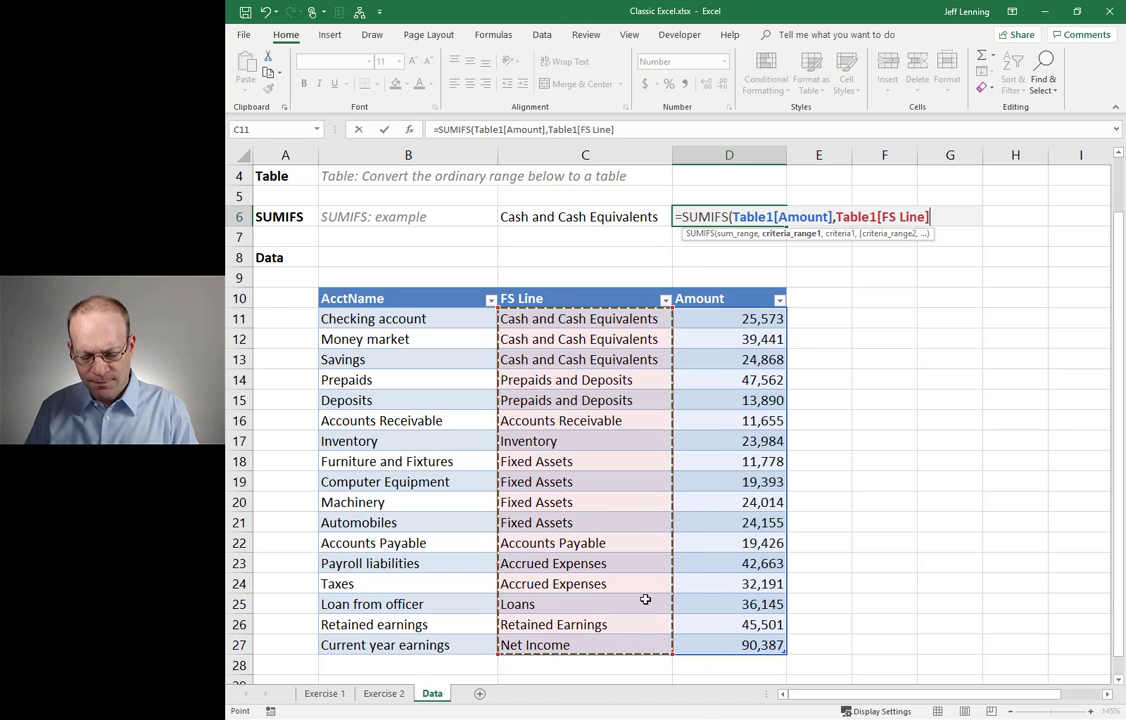
{"action": "type", "text": ","}
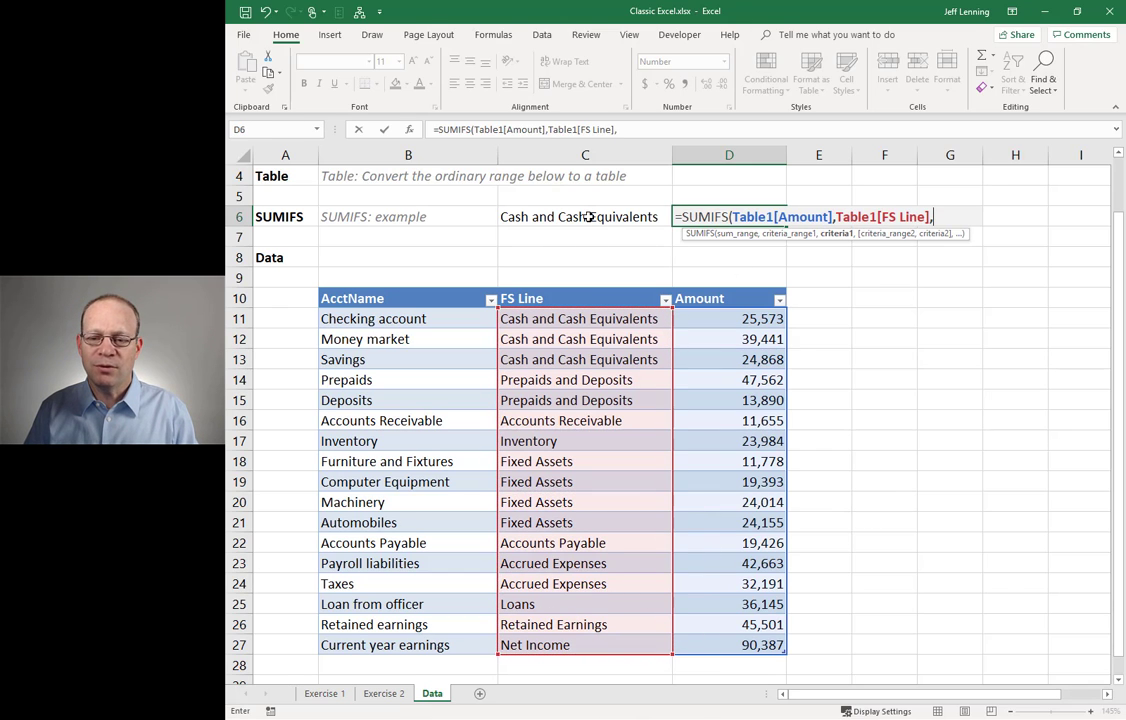
{"action": "left_click", "coordinate": [600, 228]}
{"action": "type", "text": ")"}
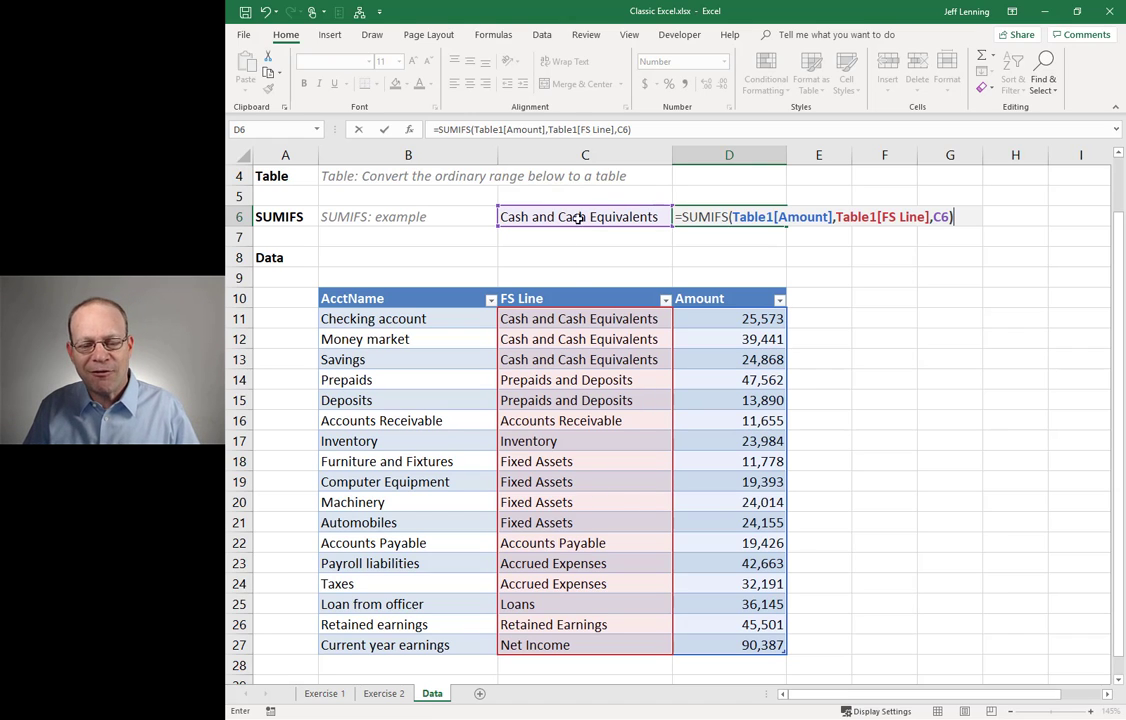
{"action": "key", "text": "Return"}
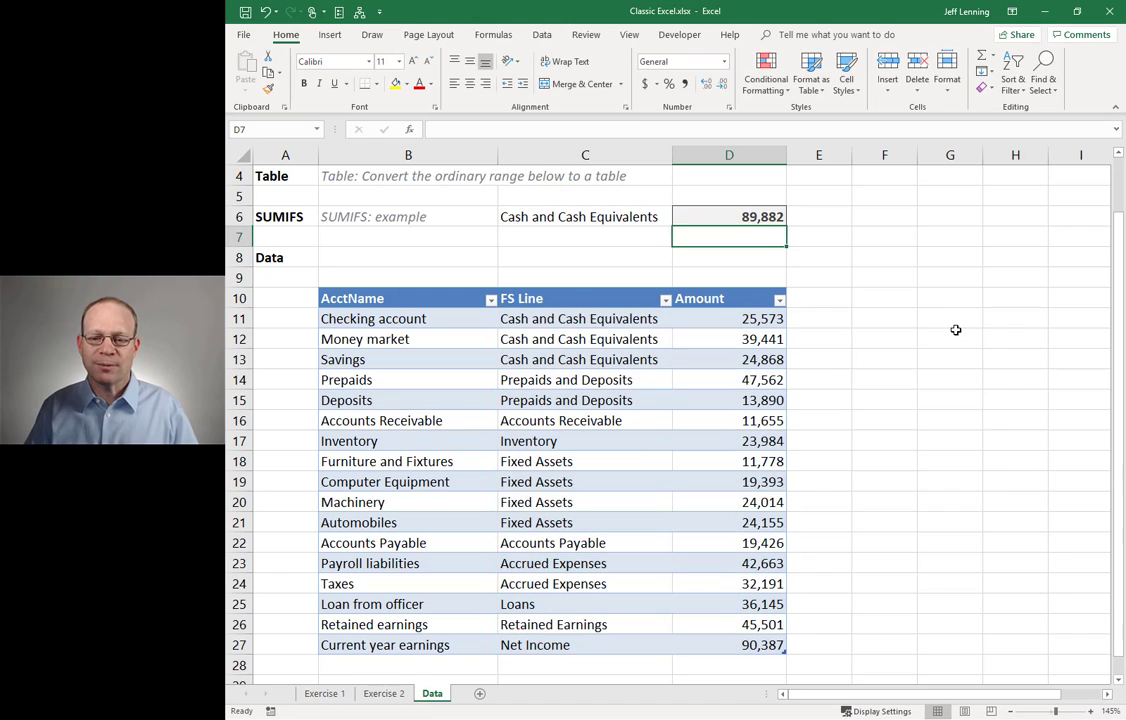
Copy the SUMIFS formula from D6 into the Cash and Cash Equivalents amount cell C12 on the Exercise 2 sheet.
{"action": "left_click", "coordinate": [768, 219]}
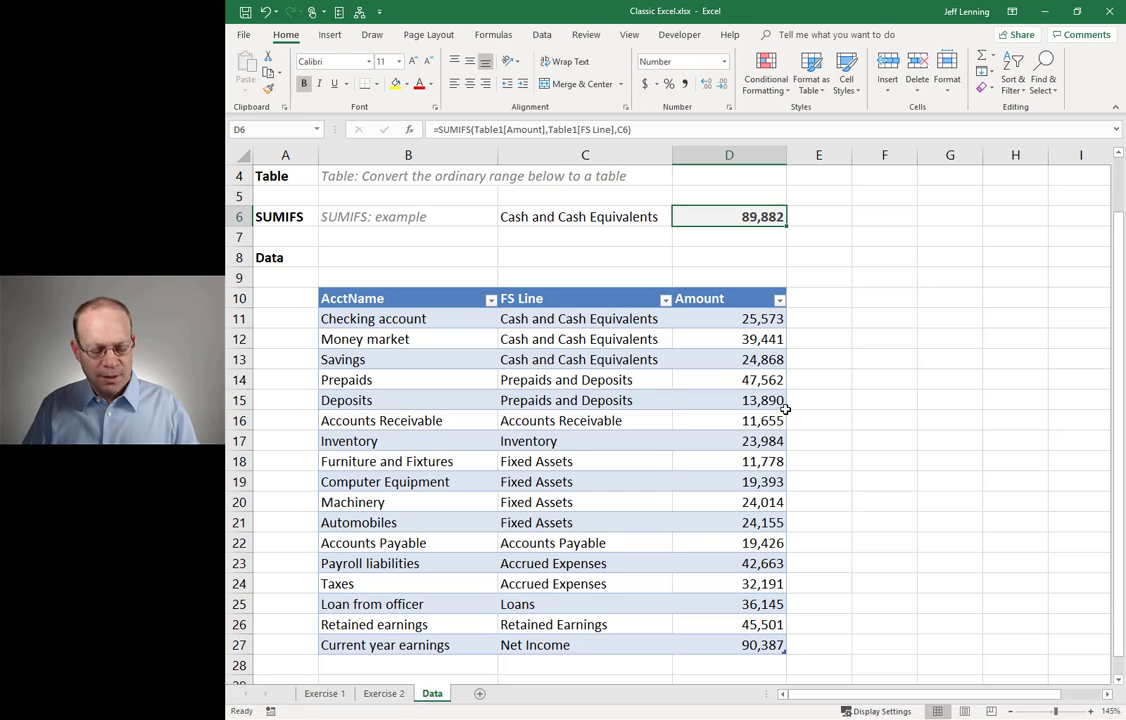
{"action": "key", "text": "ctrl+c"}
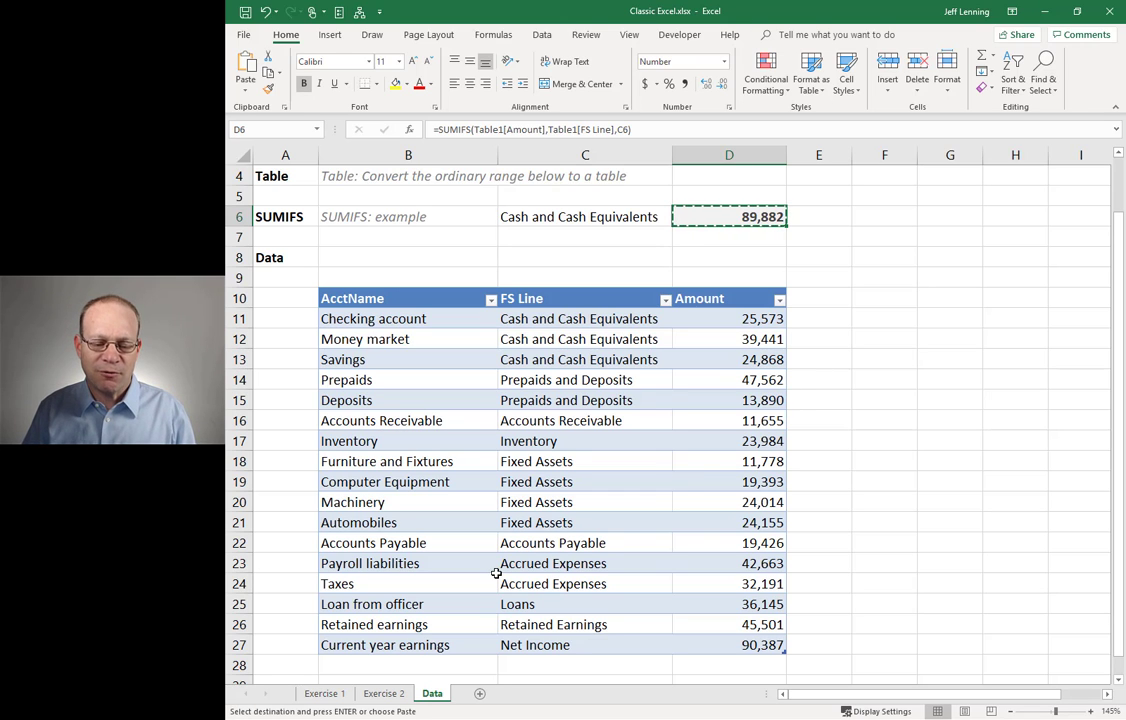
{"action": "left_click", "coordinate": [384, 693]}
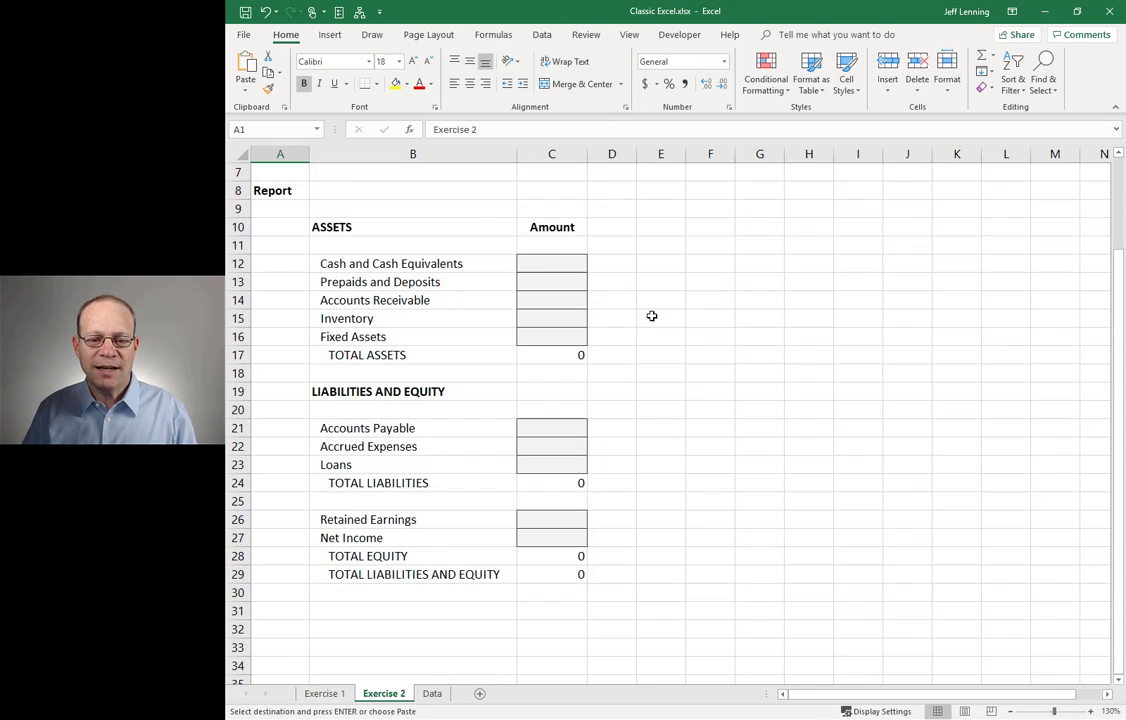
{"action": "left_click", "coordinate": [545, 263]}
{"action": "key", "text": "ctrl+v"}
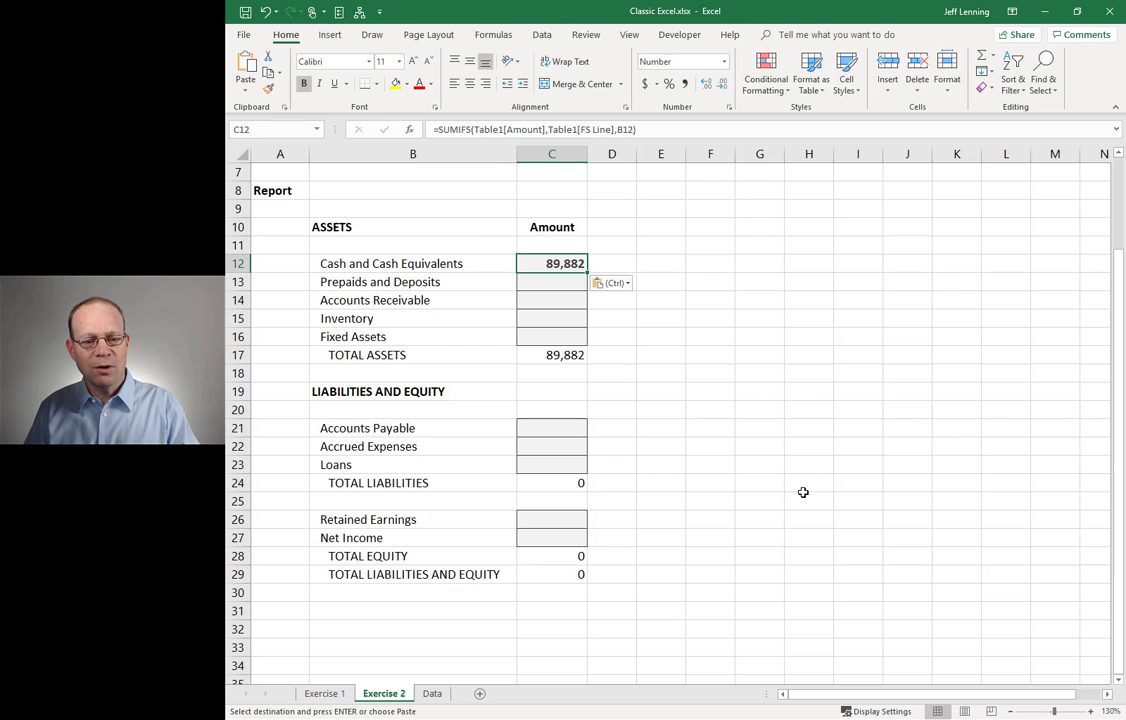
Examine the table references in the C12 formula and the empty asset amount cells below it.
{"action": "key", "text": "F2"}
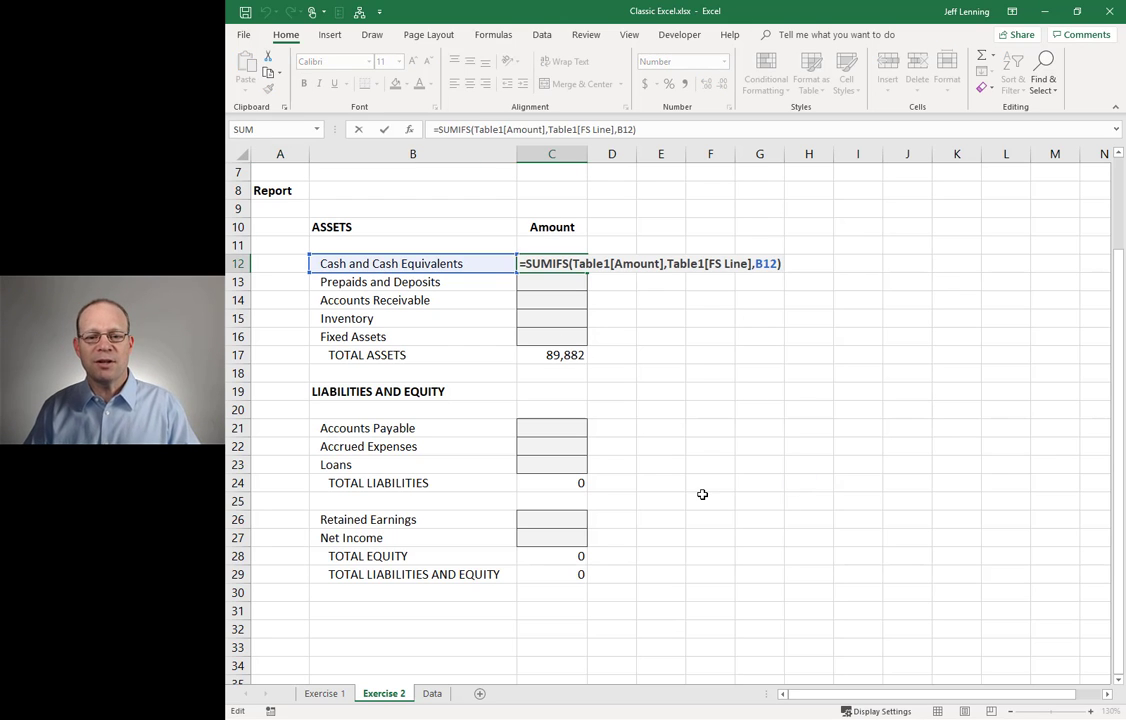
{"action": "left_click_drag", "start_coordinate": [573, 263], "coordinate": [664, 263]}
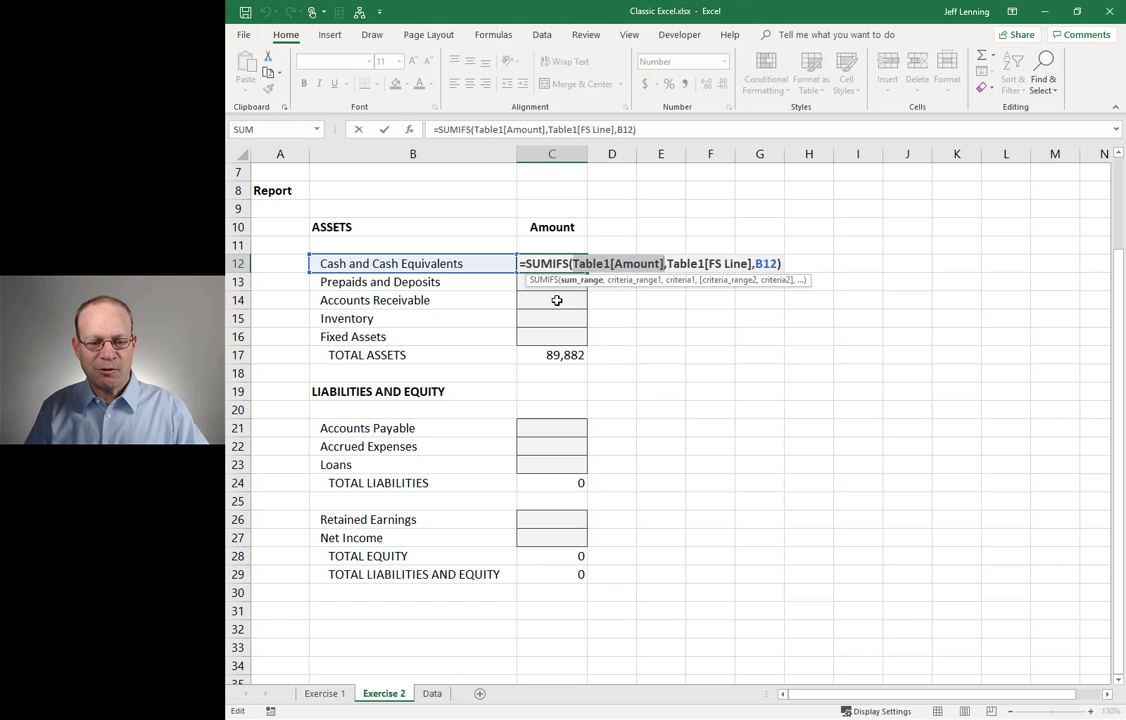
{"action": "key", "text": "ctrl+Return"}
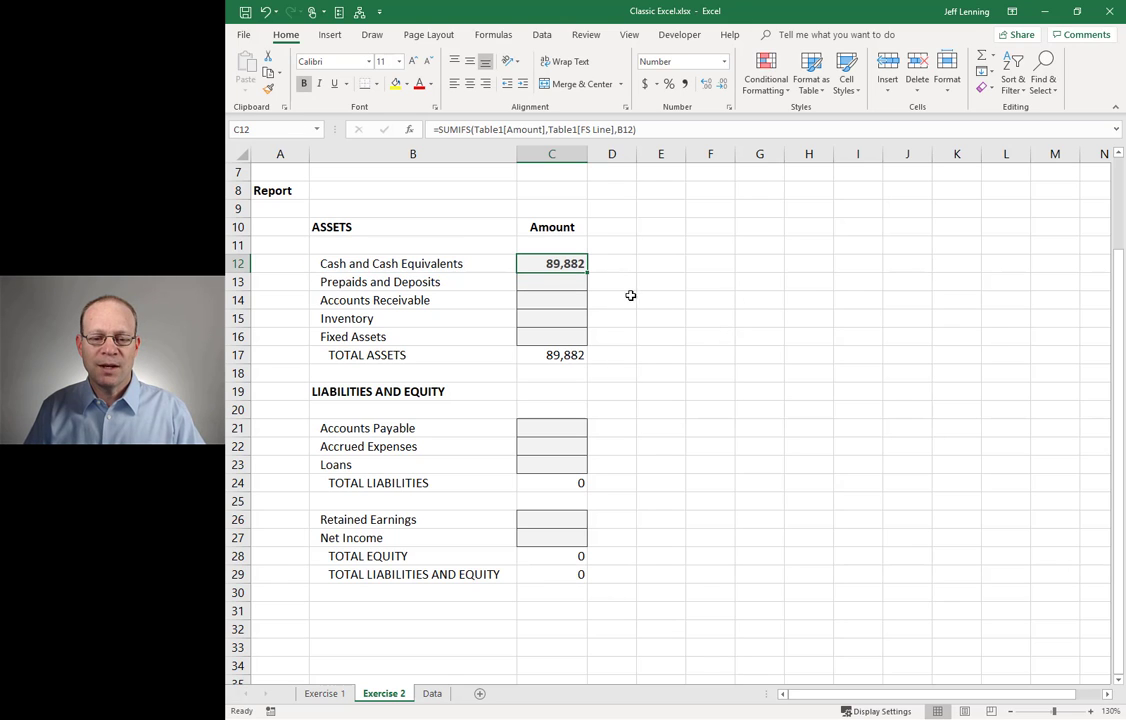
{"action": "left_click", "coordinate": [561, 282]}
{"action": "left_click", "coordinate": [561, 300]}
{"action": "left_click", "coordinate": [565, 336]}
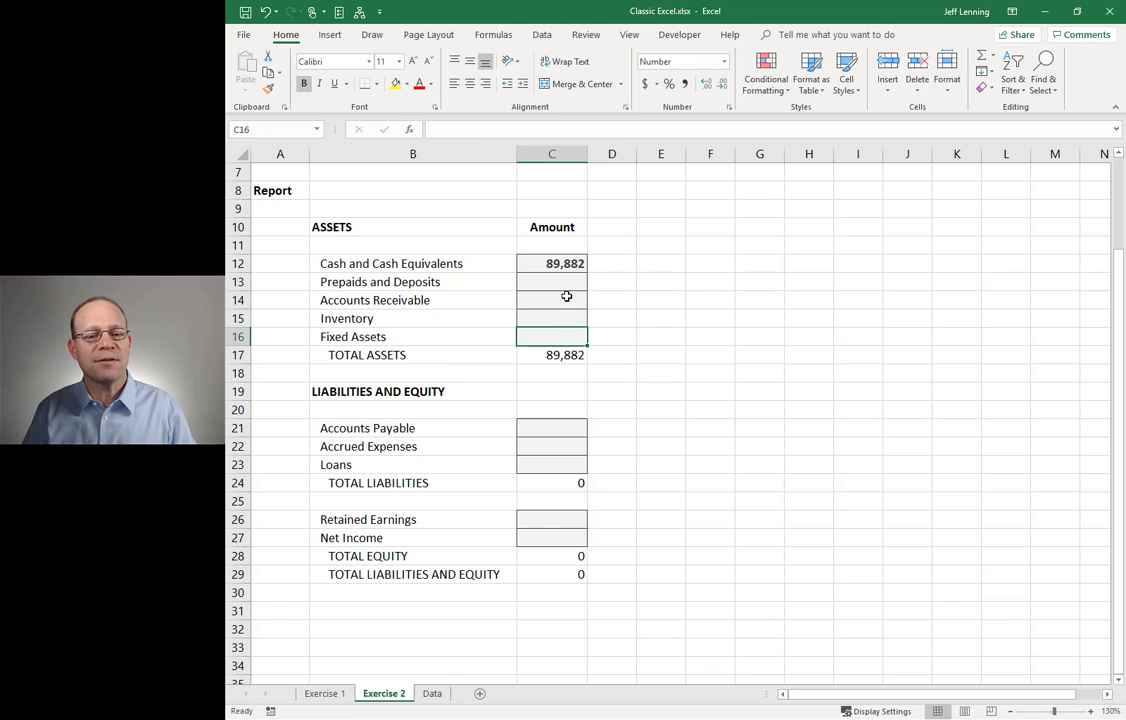
Copy the C12 formula into the remaining report amount cells C13:C16, C21:C23 and C26:C27.
{"action": "left_click", "coordinate": [567, 263]}
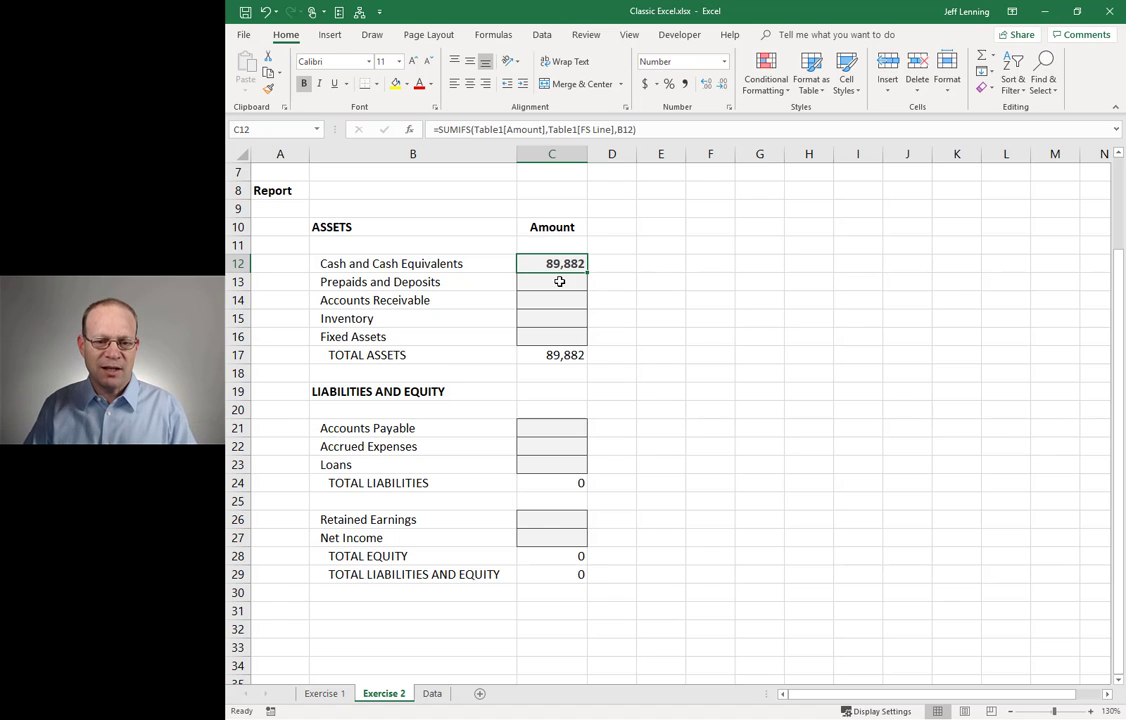
{"action": "key", "text": "ctrl+c"}
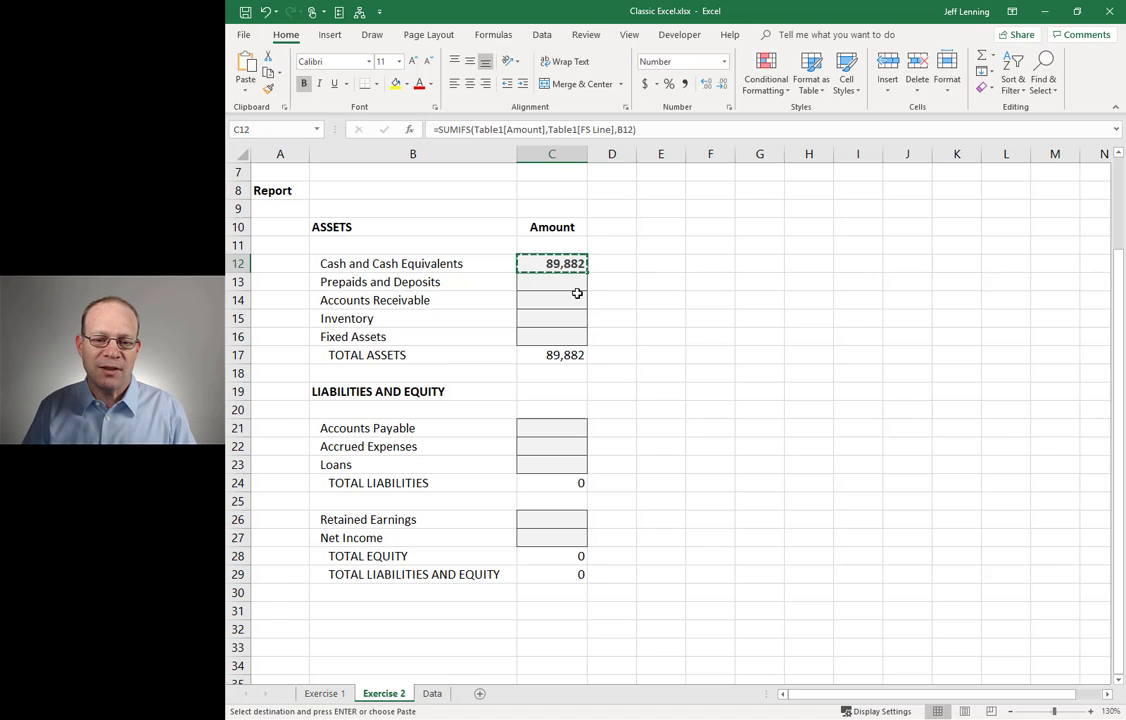
{"action": "left_click_drag", "start_coordinate": [560, 282], "coordinate": [586, 343]}
{"action": "key", "text": "ctrl+v"}
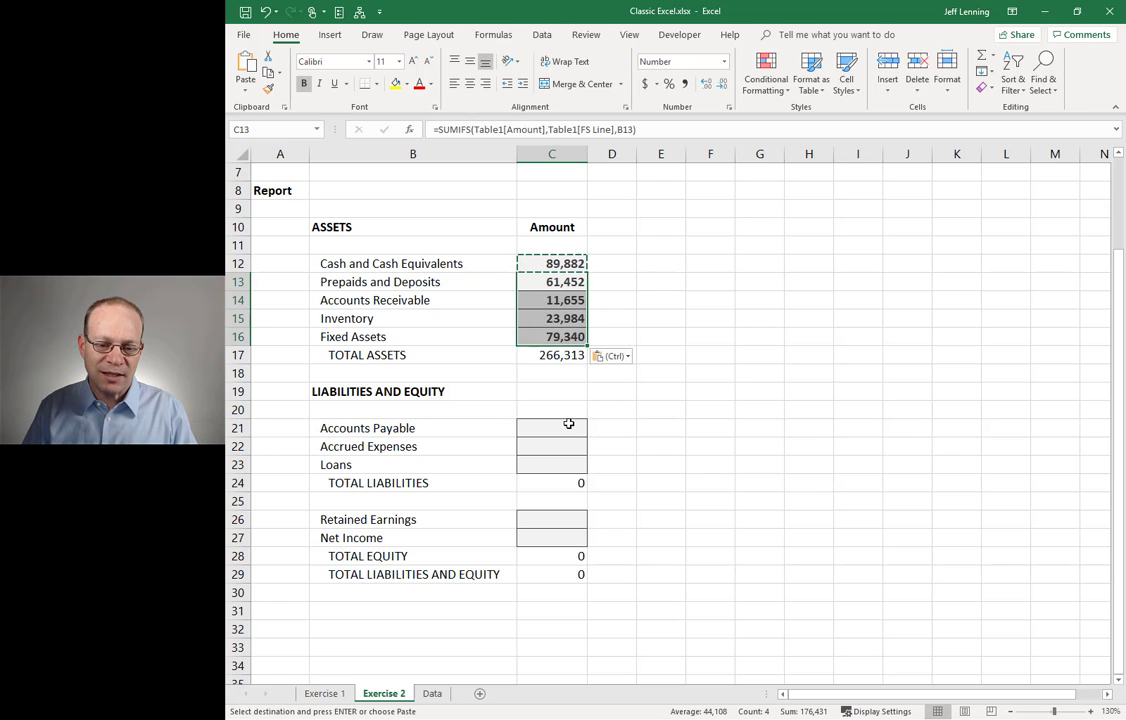
{"action": "left_click_drag", "start_coordinate": [566, 428], "coordinate": [563, 462]}
{"action": "key", "text": "ctrl+v"}
{"action": "key", "text": "ctrl+v"}
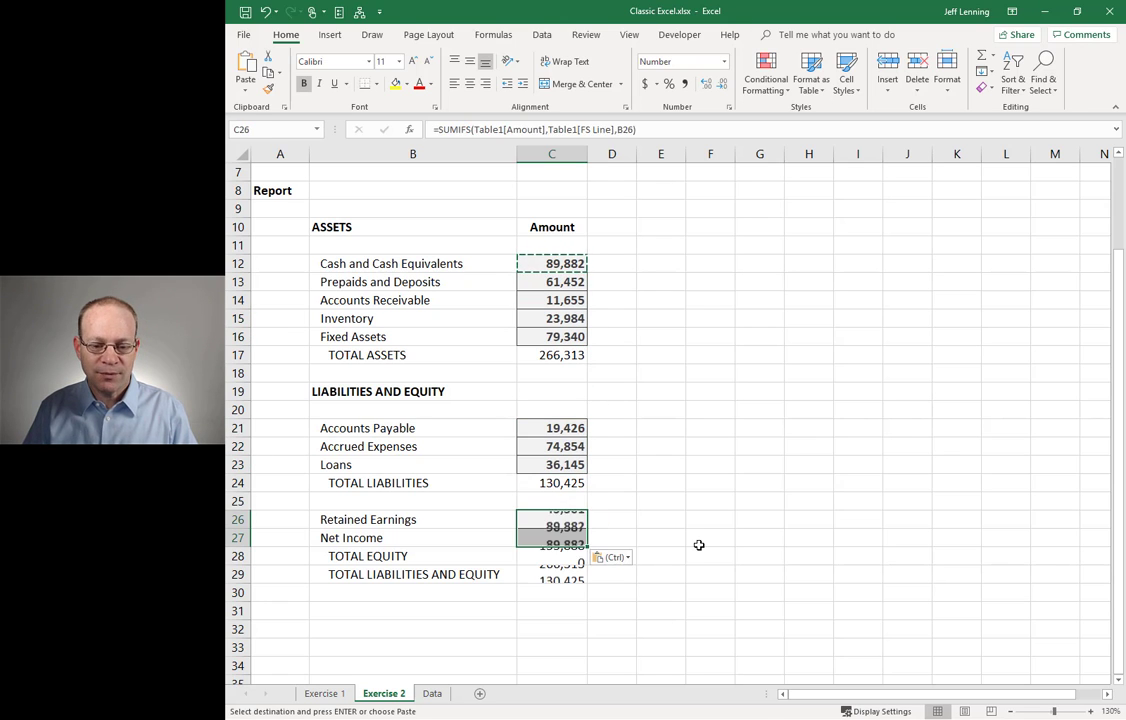
{"action": "left_click", "coordinate": [710, 535]}
{"action": "key", "text": "Escape"}
{"action": "left_click", "coordinate": [608, 576]}
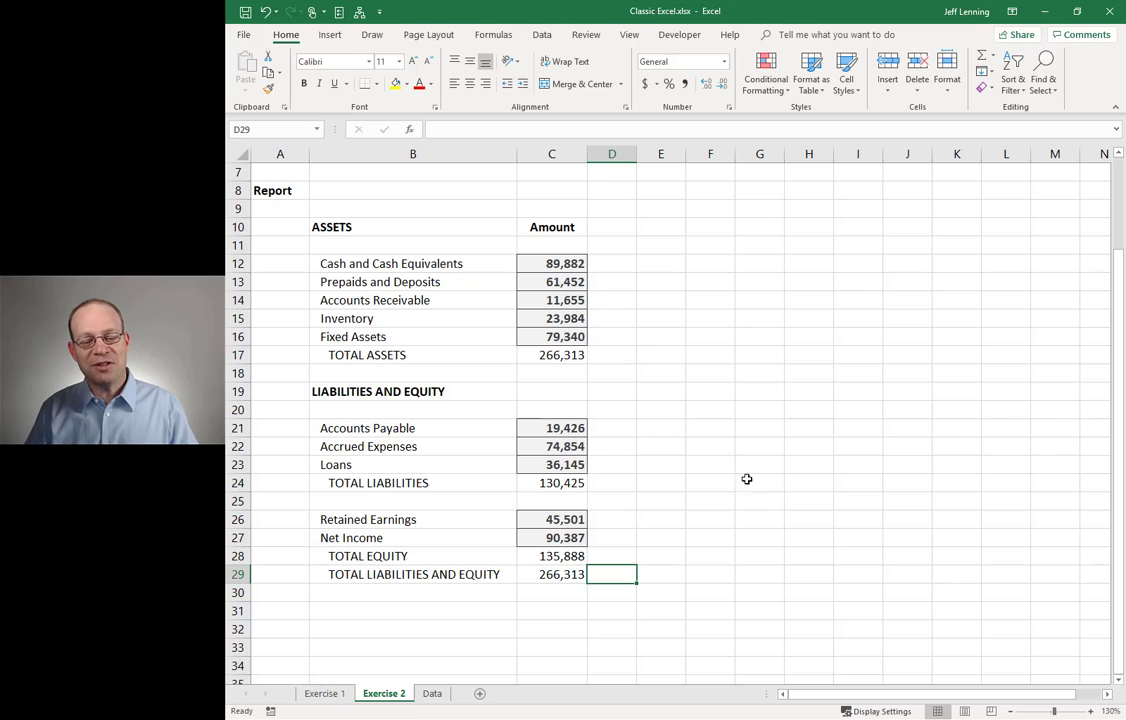
{"action": "left_click", "coordinate": [613, 353]}
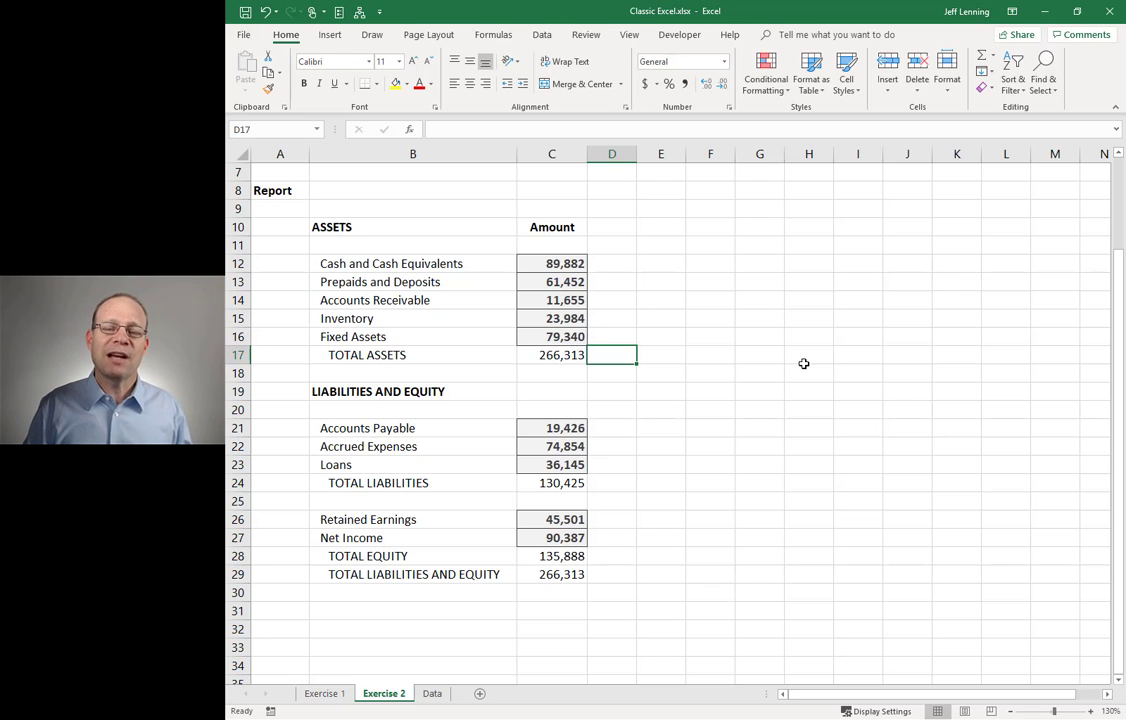
Sort the table on the Data sheet by AcctName in ascending order and check the Exercise 2 report.
{"action": "left_click", "coordinate": [432, 693]}
{"action": "left_click", "coordinate": [452, 320]}
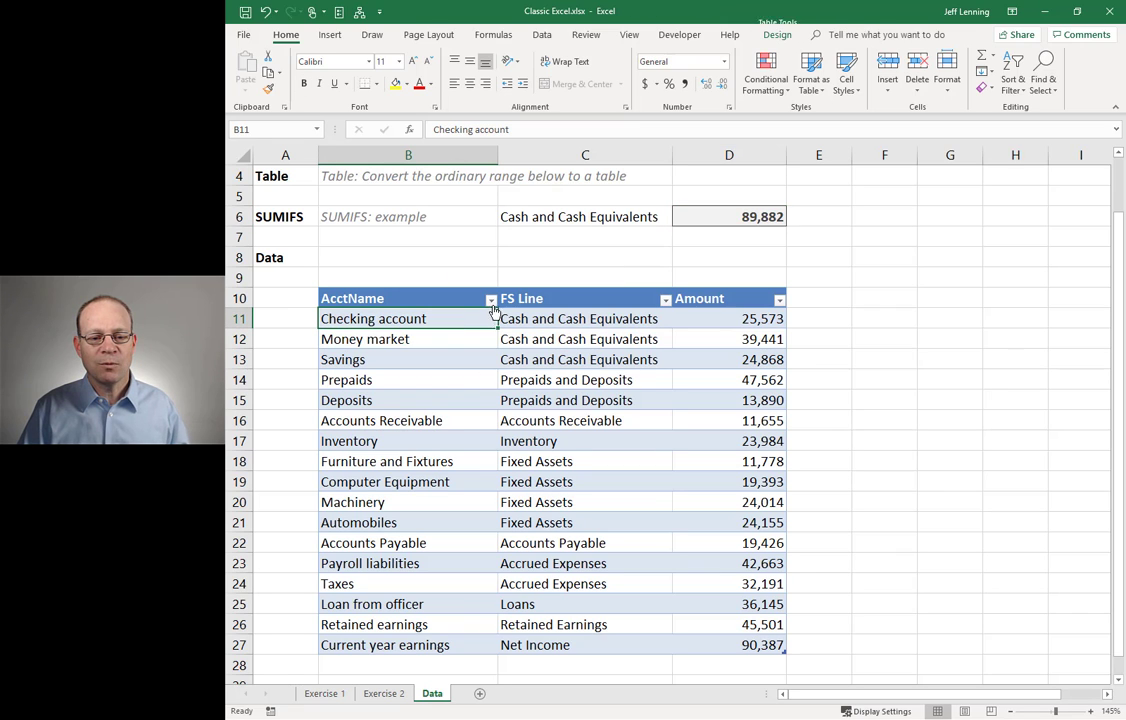
{"action": "left_click", "coordinate": [490, 299]}
{"action": "left_click", "coordinate": [416, 321]}
{"action": "left_click", "coordinate": [384, 693]}
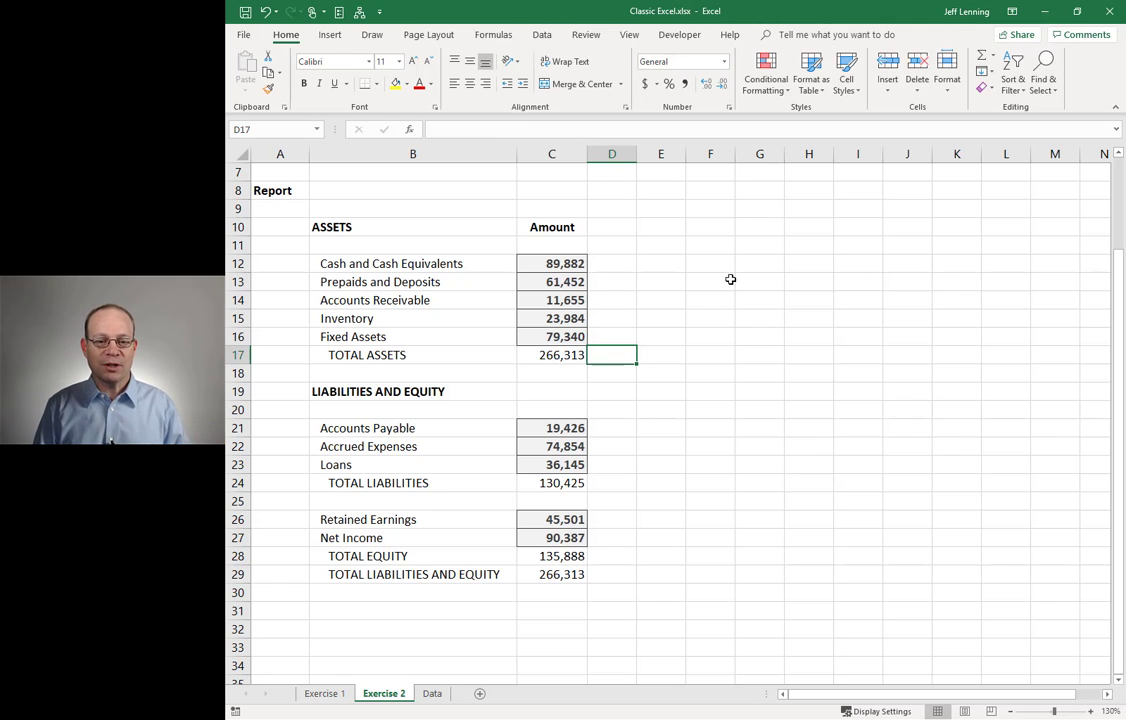
Add the account Payroll checking in row 28 of the Data sheet, with FS Line Cash and Cash Equivalents and amount 1000.
{"action": "left_click", "coordinate": [432, 693]}
{"action": "scroll", "coordinate": [646, 461], "scroll_direction": "down", "scroll_amount": 1}
{"action": "left_click", "coordinate": [460, 604]}
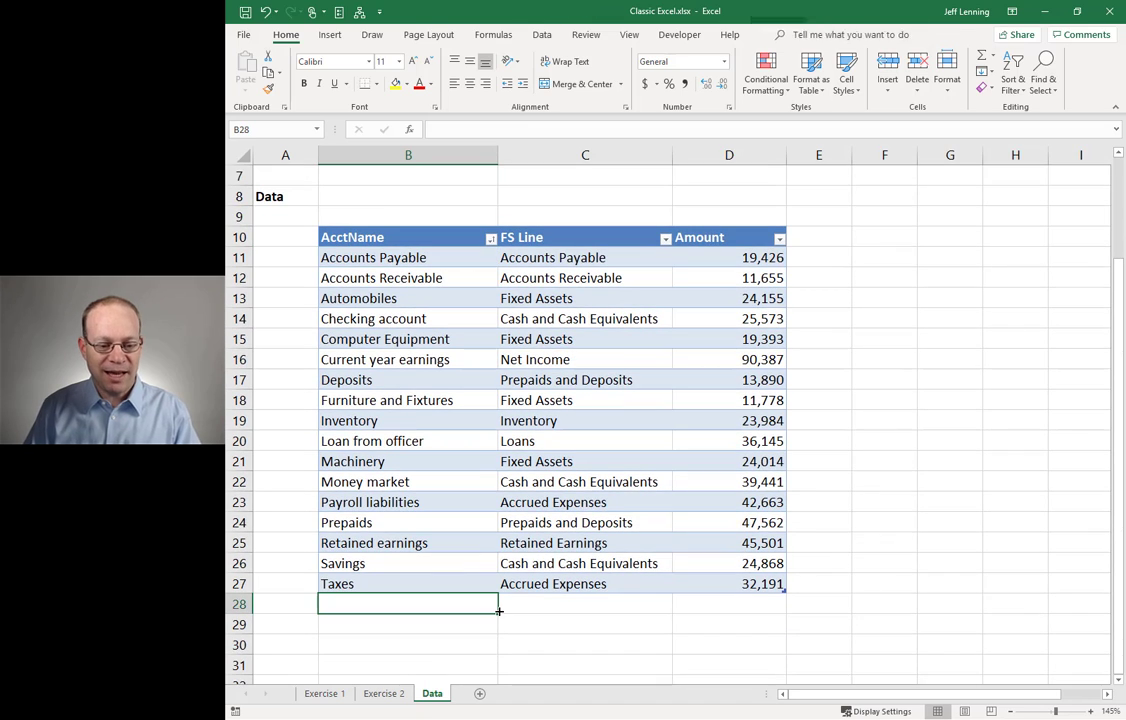
{"action": "type", "text": "Payrool c"}
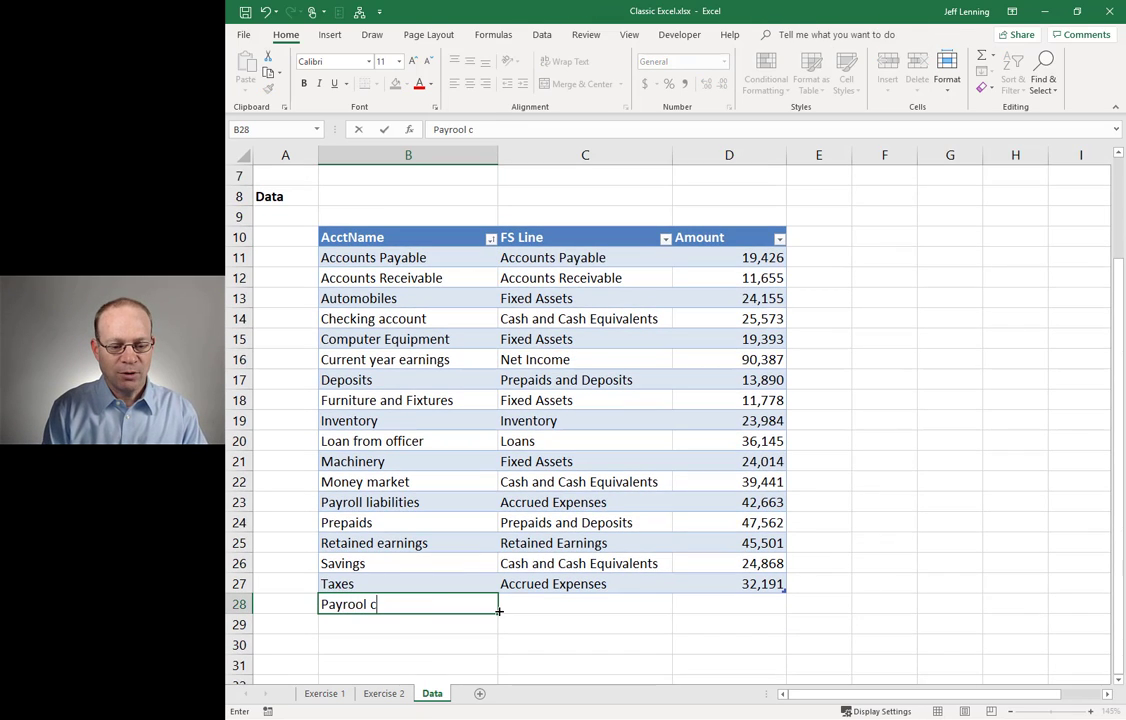
{"action": "key", "text": "BackSpace"}
{"action": "type", "text": "ll checking"}
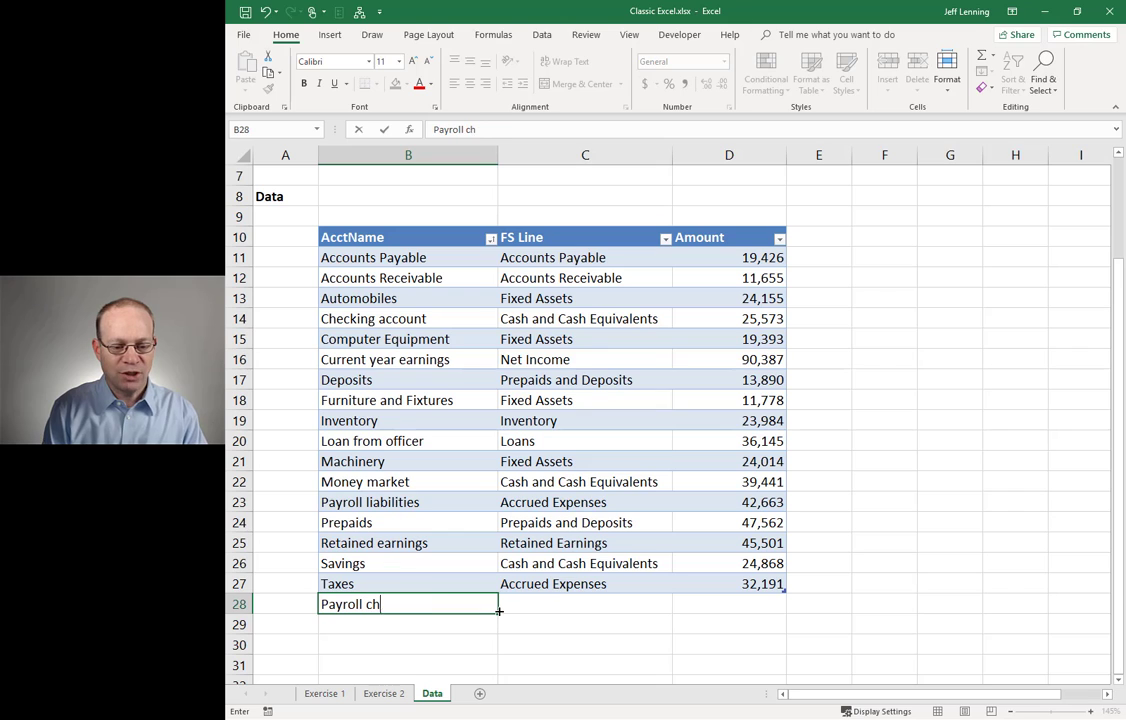
{"action": "key", "text": "Tab"}
{"action": "type", "text": "C"}
{"action": "key", "text": "Tab"}
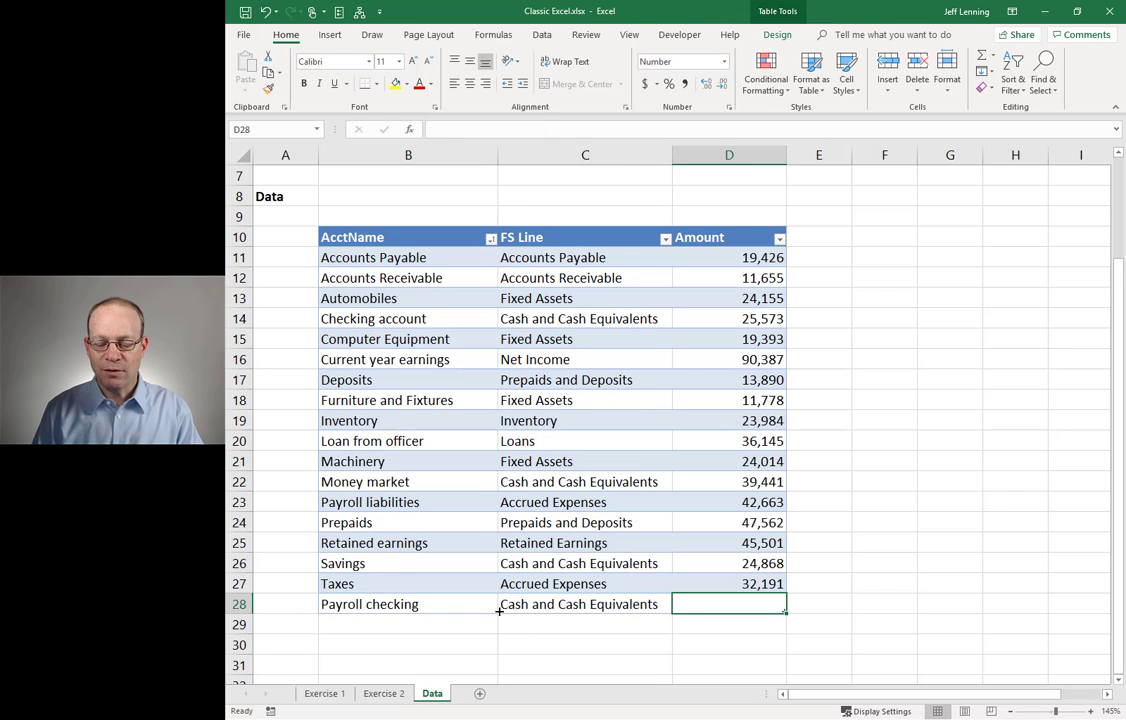
{"action": "type", "text": "1000"}
{"action": "key", "text": "Return"}
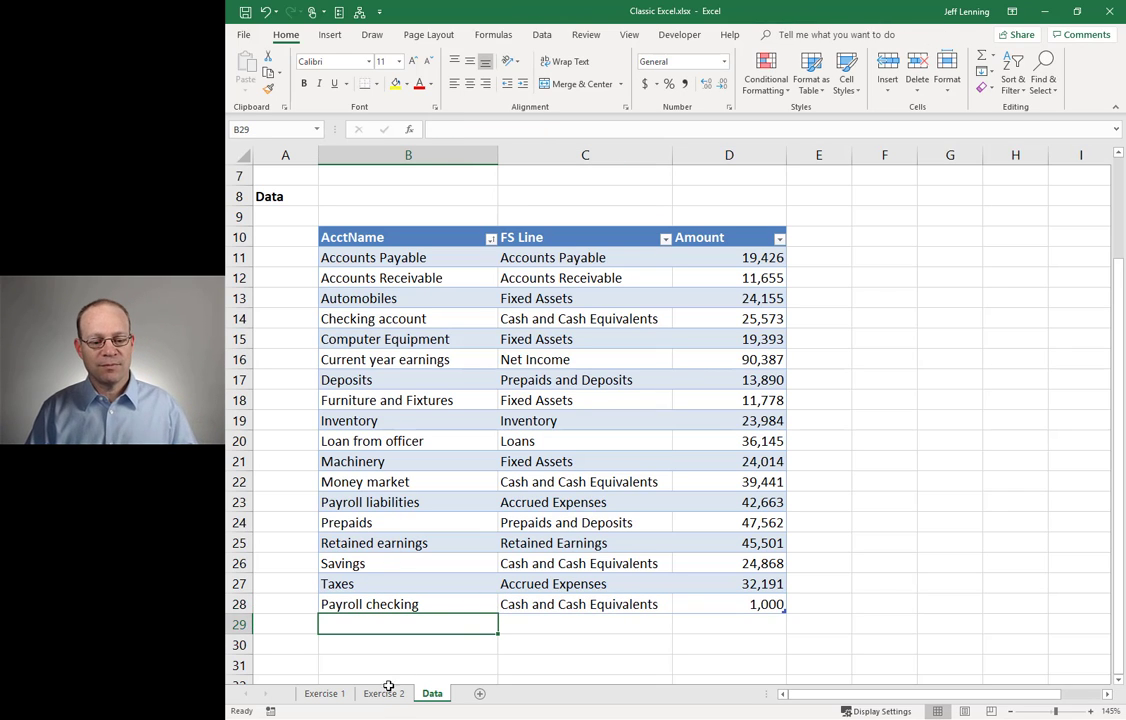
Check the Exercise 2 cash amount and both report totals against the FS Line column of the Data sheet.
{"action": "left_click", "coordinate": [386, 694]}
{"action": "left_click", "coordinate": [560, 258]}
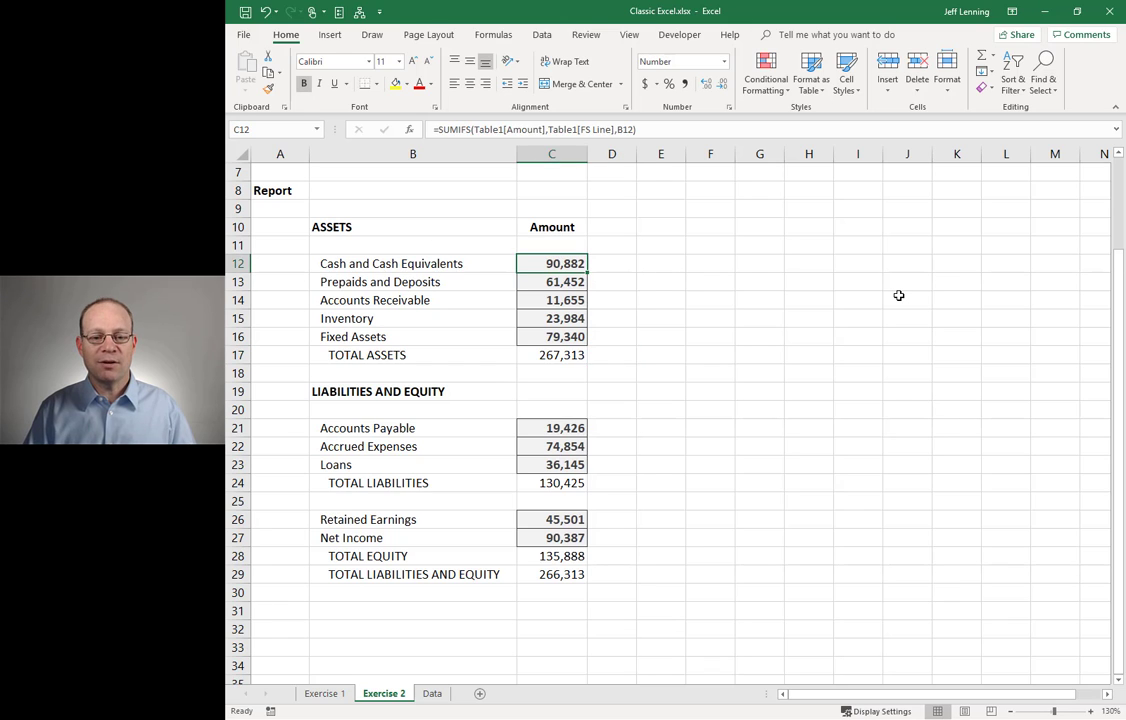
{"action": "left_click", "coordinate": [603, 357]}
{"action": "left_click", "coordinate": [606, 571]}
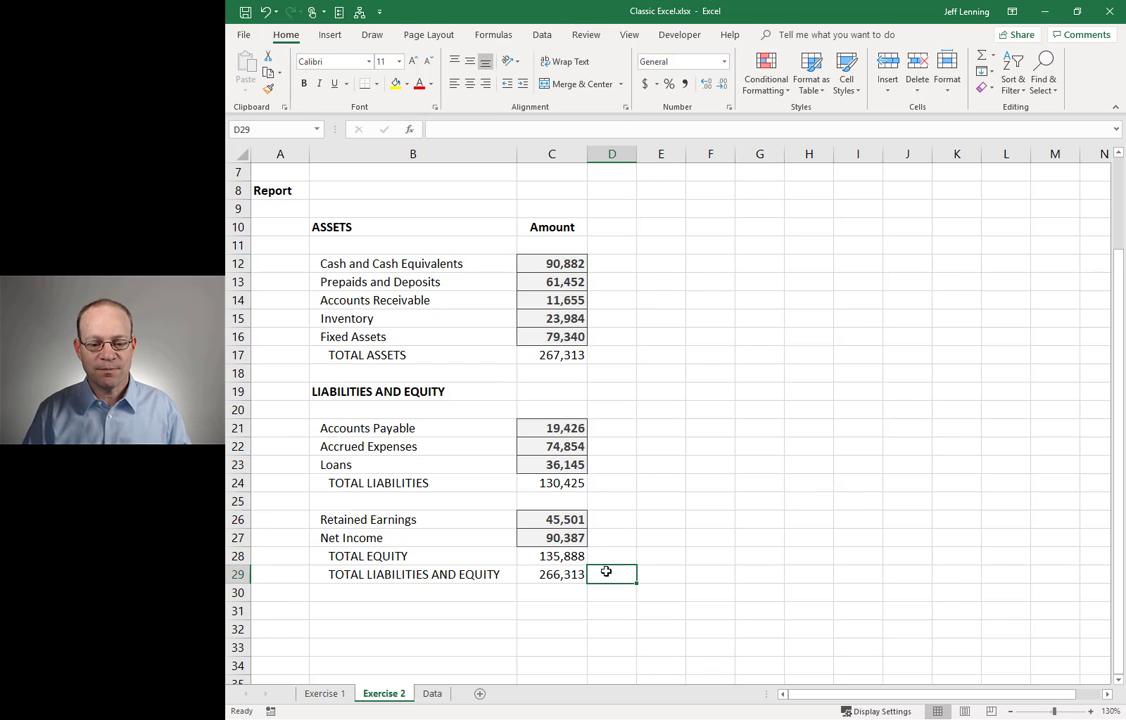
{"action": "left_click", "coordinate": [434, 692]}
{"action": "left_click_drag", "start_coordinate": [560, 258], "coordinate": [583, 603]}
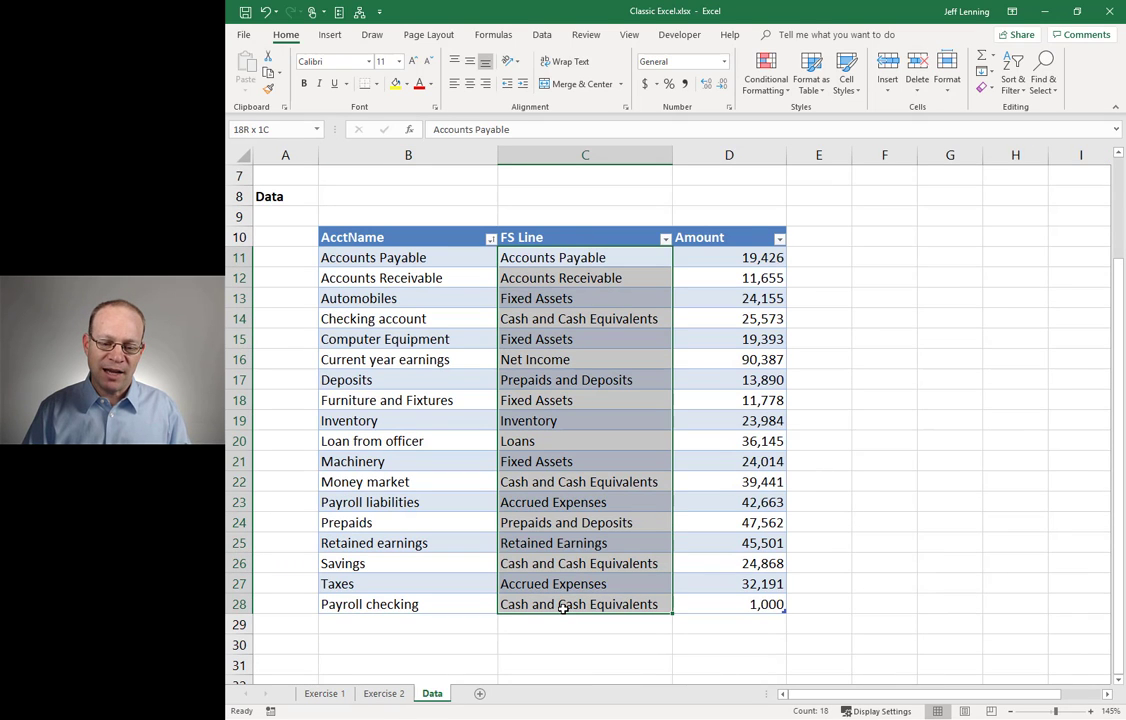
{"action": "left_click", "coordinate": [399, 697]}
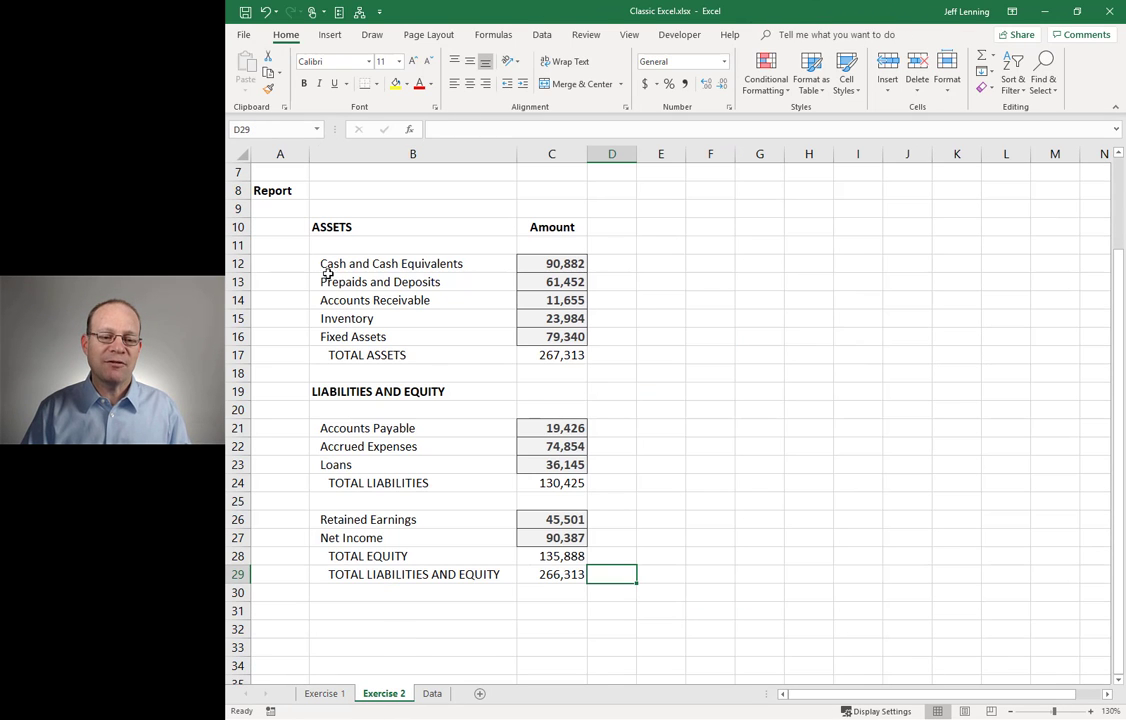
Insert a blank row above Fixed Assets in the Exercise 2 report and undo the insertion.
{"action": "left_click", "coordinate": [242, 336]}
{"action": "right_click", "coordinate": [246, 337]}
{"action": "left_click", "coordinate": [283, 436]}
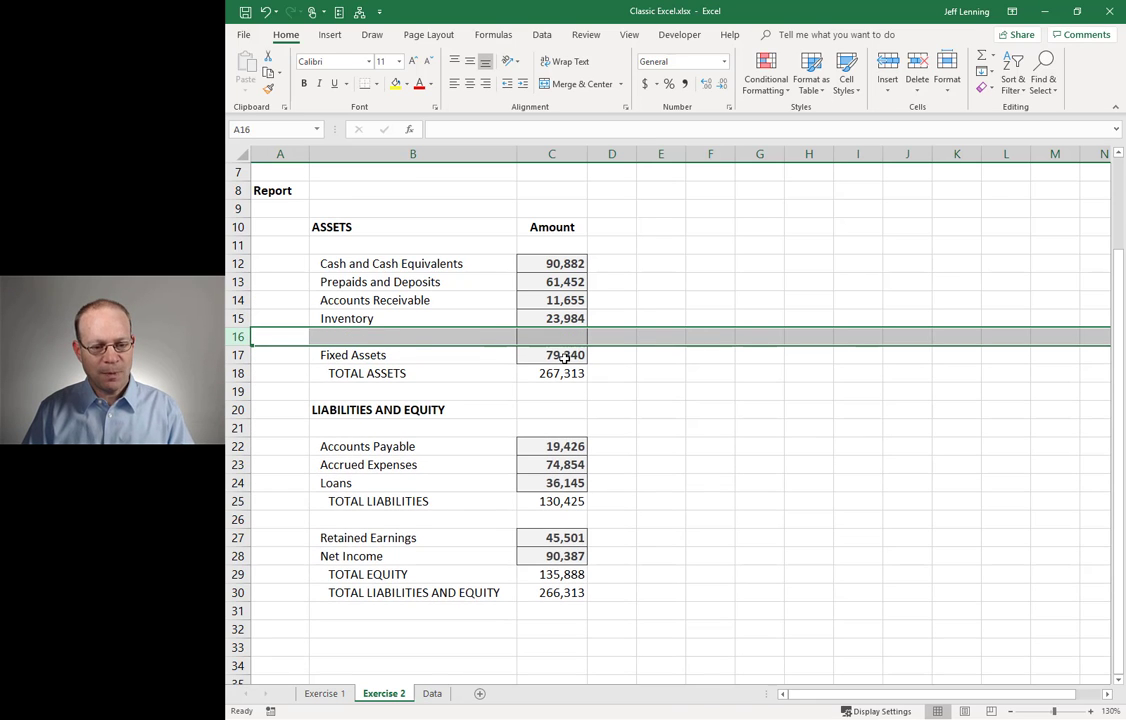
{"action": "key", "text": "ctrl+z"}
Delete row 28 with the Payroll checking account from the Data sheet.
{"action": "left_click", "coordinate": [434, 694]}
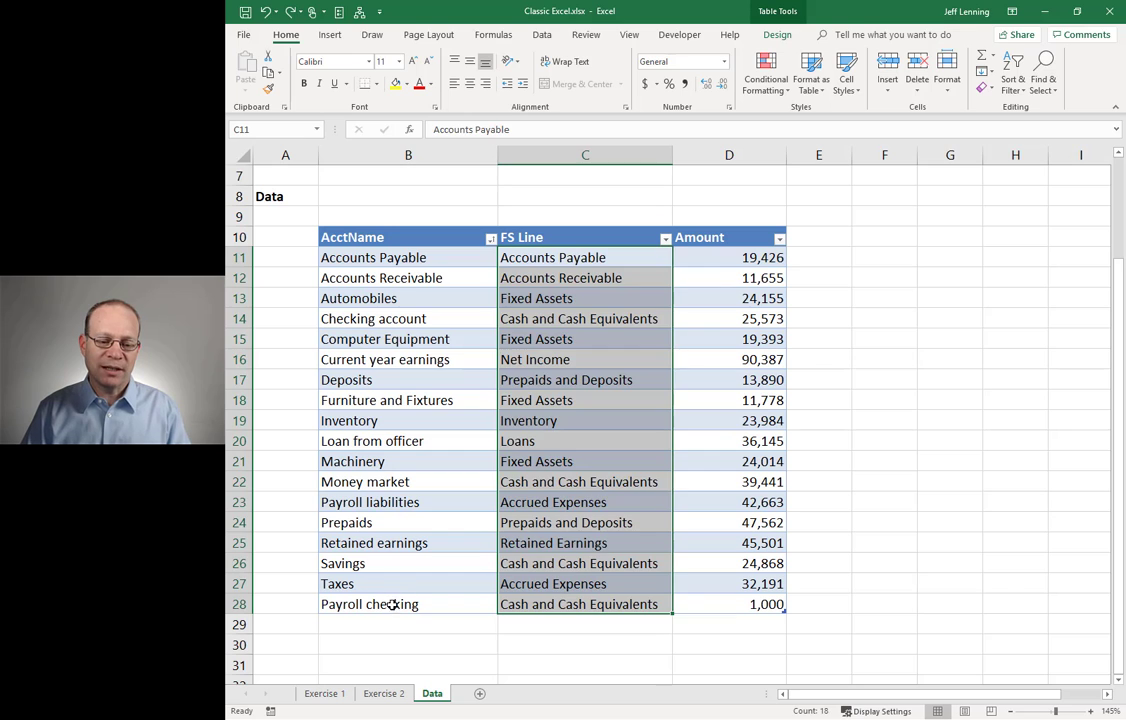
{"action": "left_click", "coordinate": [394, 604]}
{"action": "key", "text": "Right"}
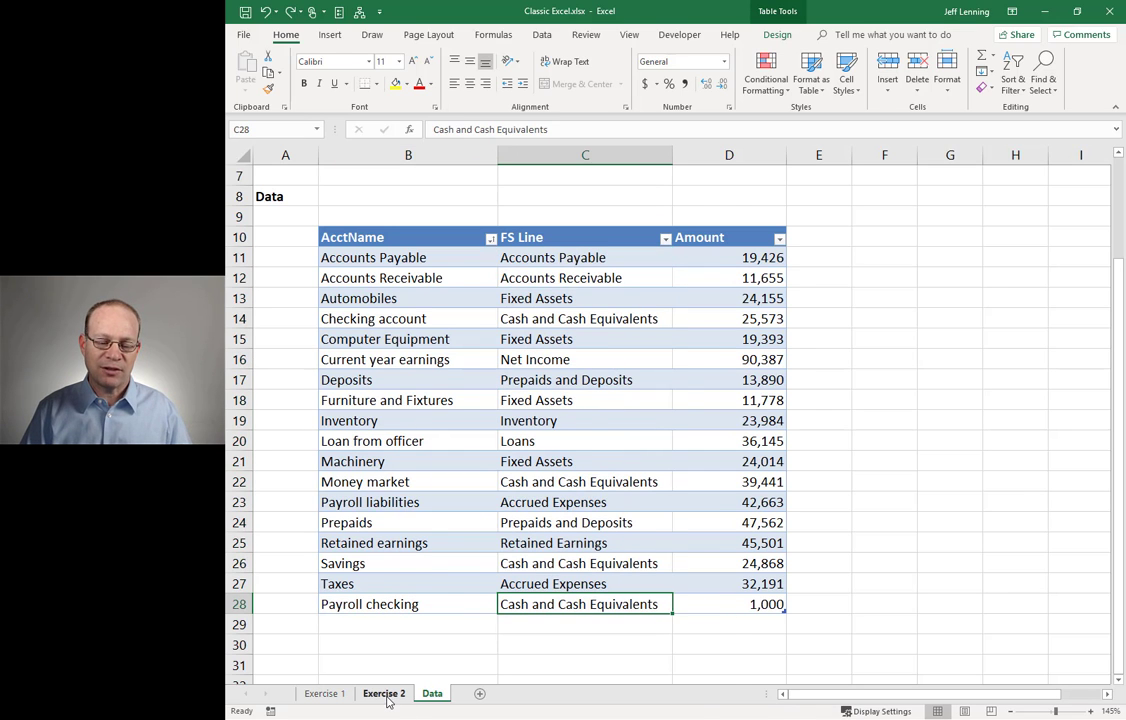
{"action": "left_click", "coordinate": [388, 697]}
{"action": "left_click", "coordinate": [438, 697]}
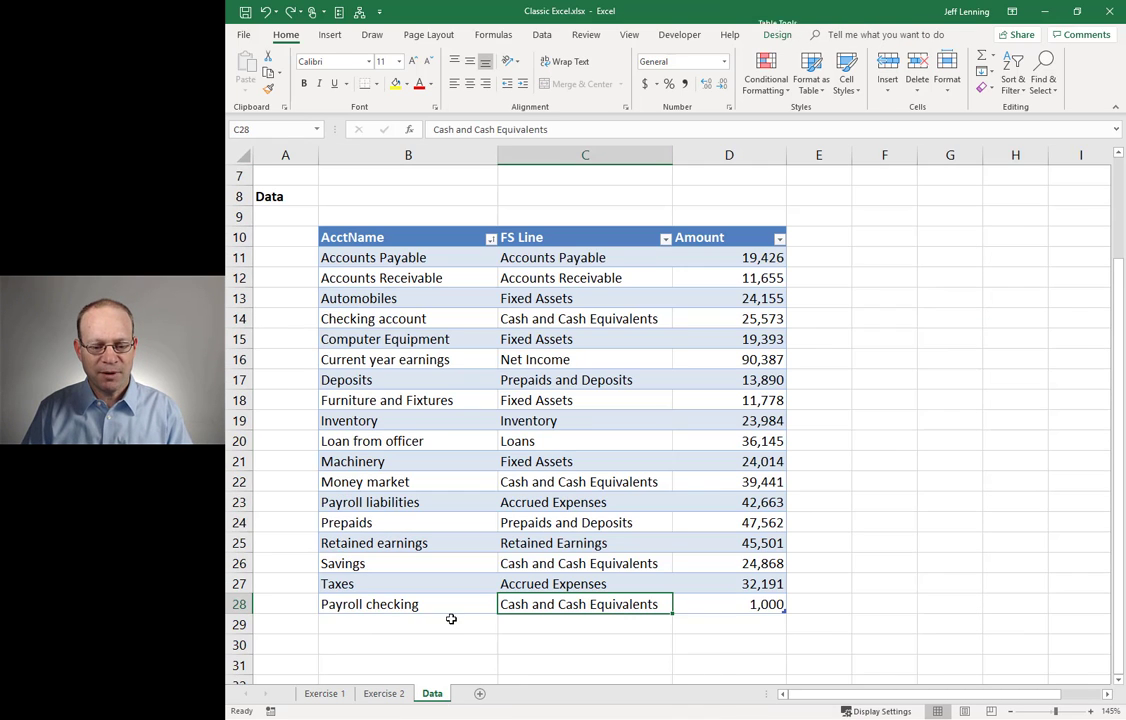
{"action": "left_click", "coordinate": [239, 604]}
{"action": "key", "text": "ctrl+minus"}
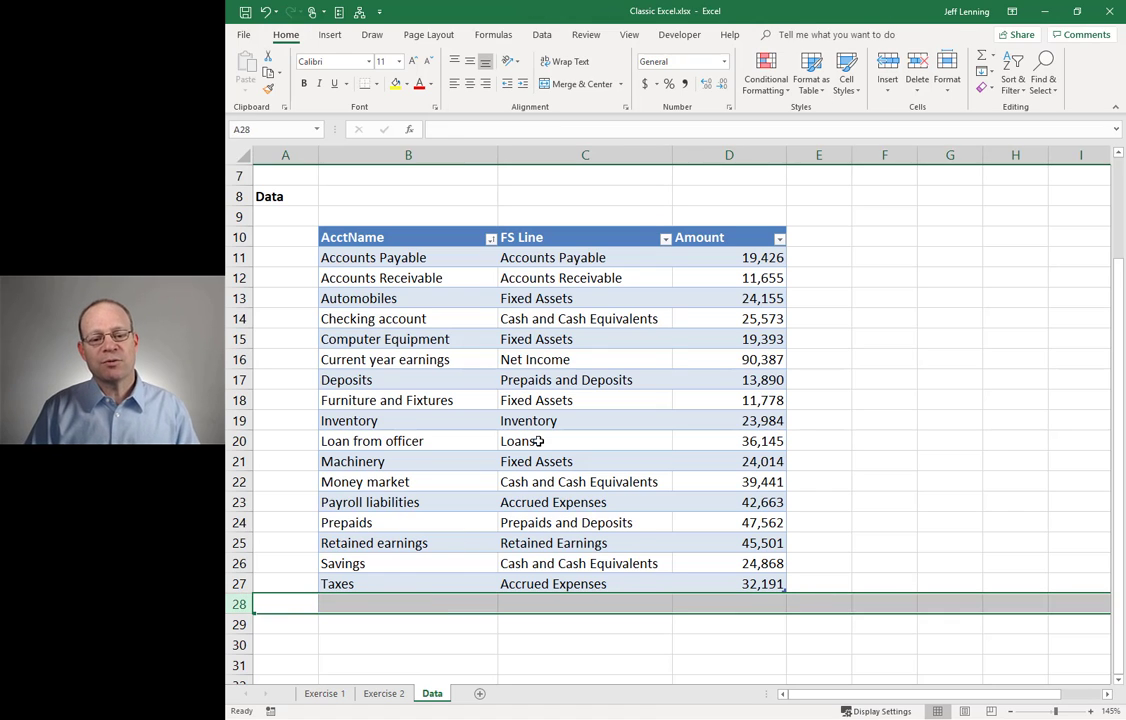
{"action": "left_click", "coordinate": [538, 441]}
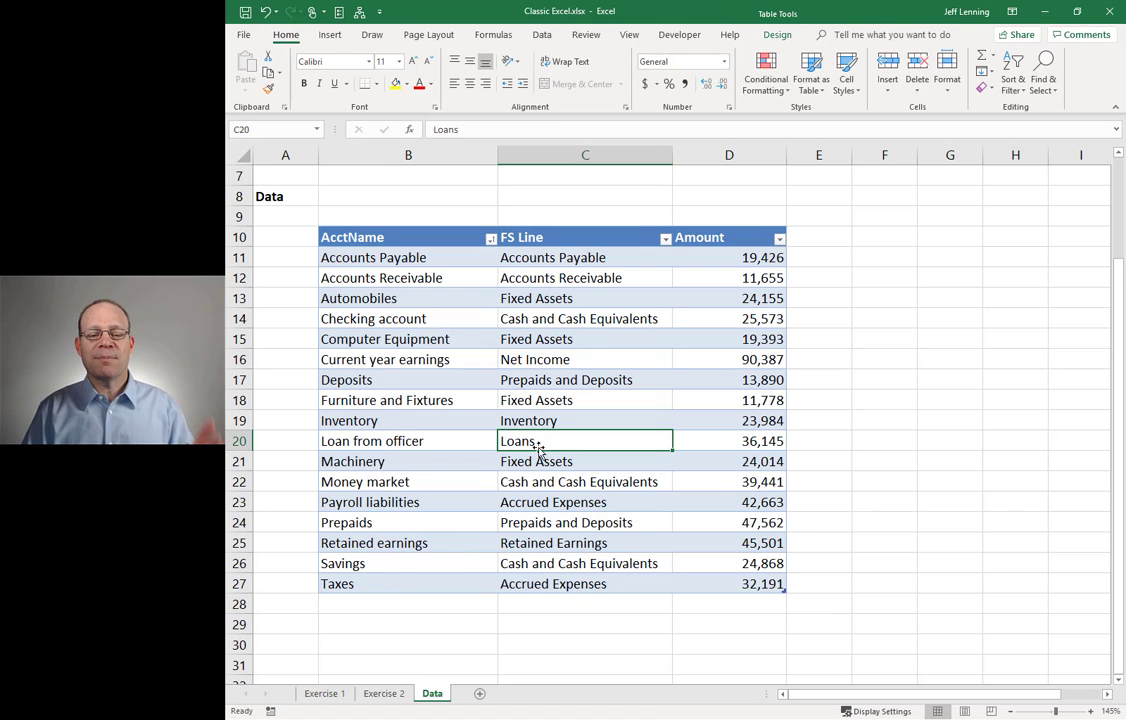
Review the account table and the SUMIFS formula in D6 of the Data sheet.
{"action": "left_click", "coordinate": [543, 258]}
{"action": "left_click", "coordinate": [492, 298]}
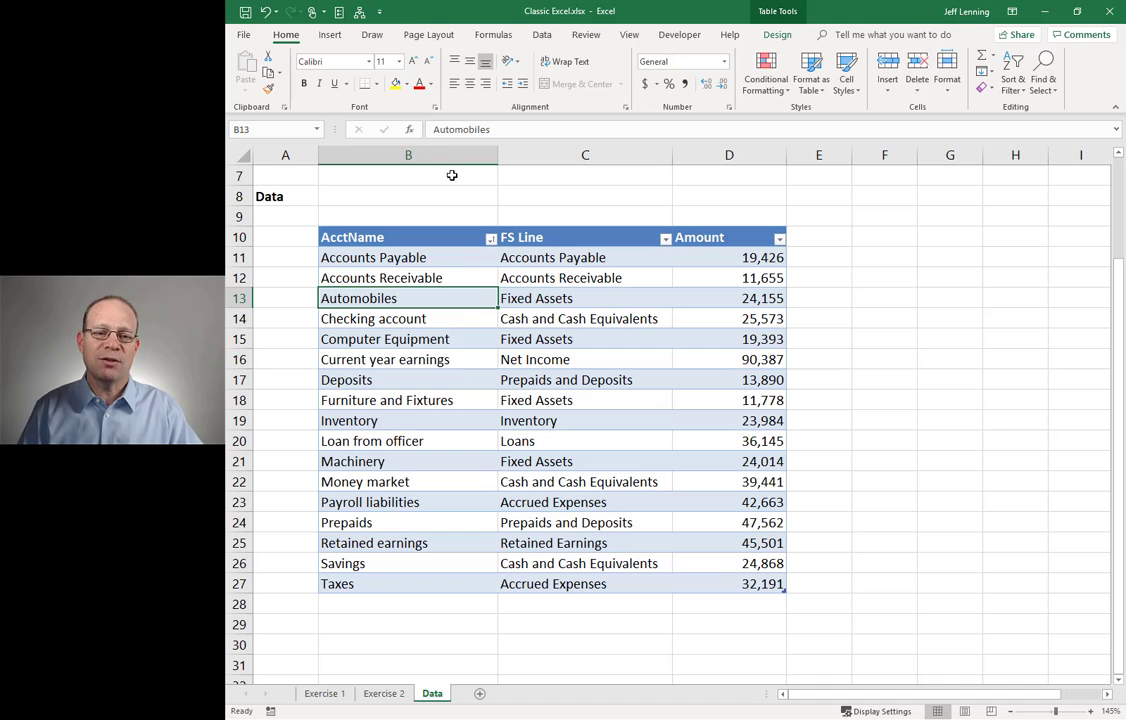
{"action": "left_click", "coordinate": [329, 35]}
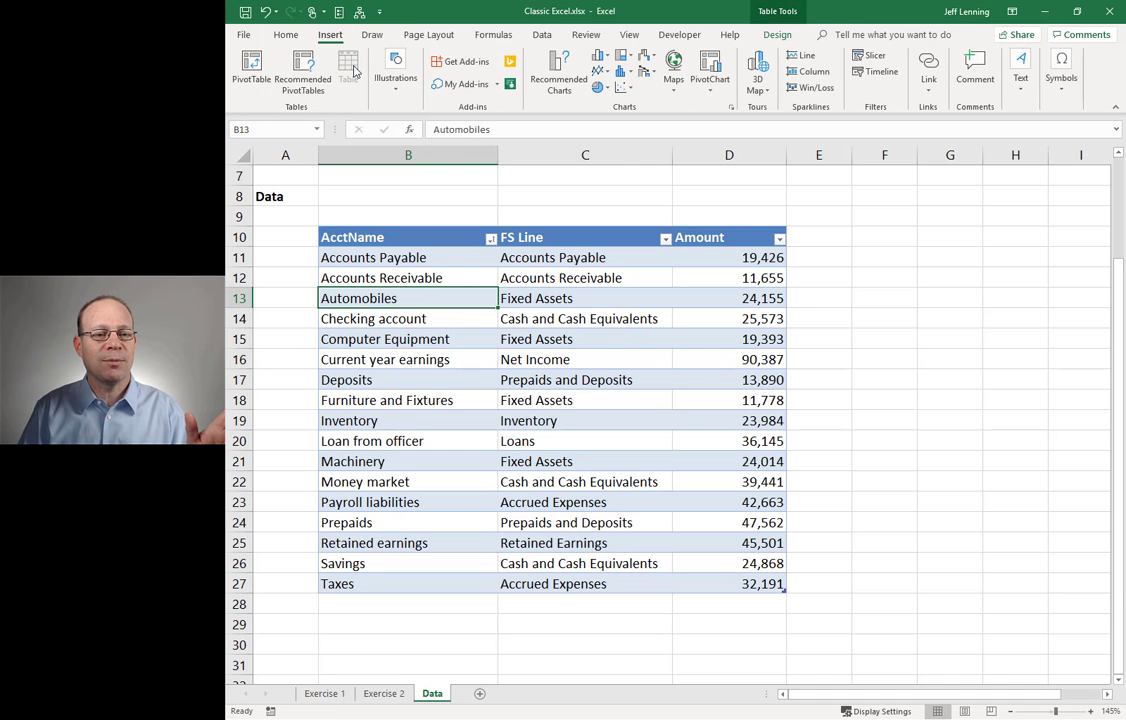
{"action": "left_click", "coordinate": [550, 260]}
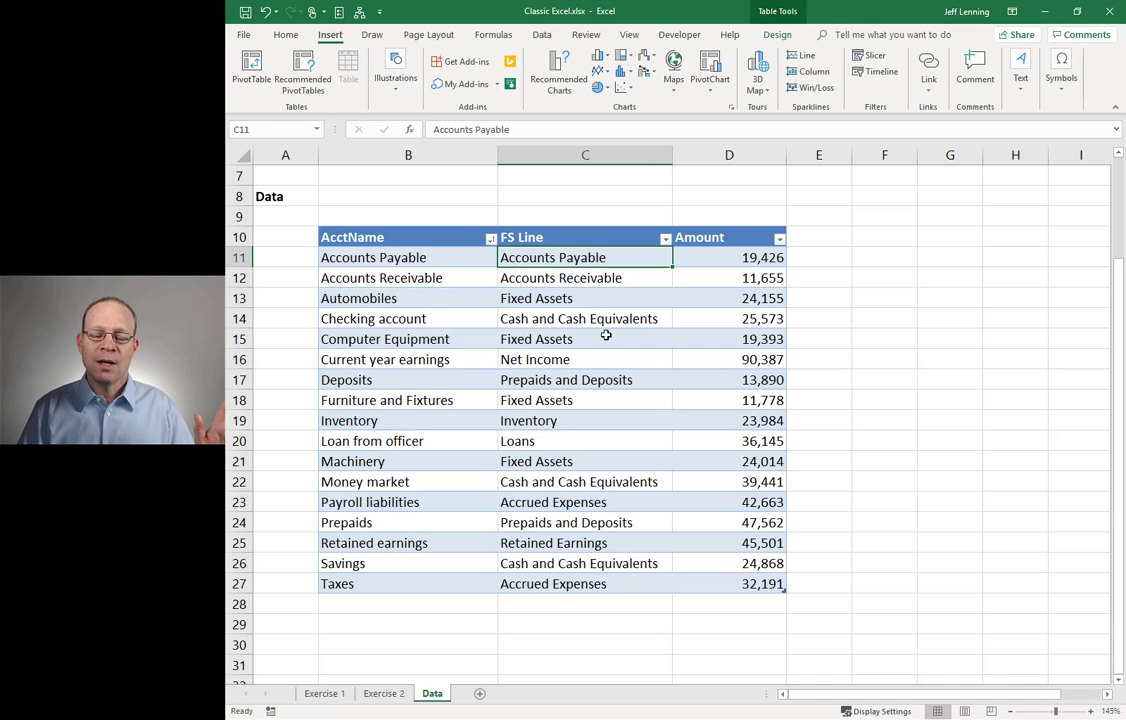
{"action": "scroll", "coordinate": [605, 333], "scroll_direction": "up", "scroll_amount": 1}
{"action": "scroll", "coordinate": [603, 328], "scroll_direction": "up", "scroll_amount": 1}
{"action": "left_click", "coordinate": [696, 290]}
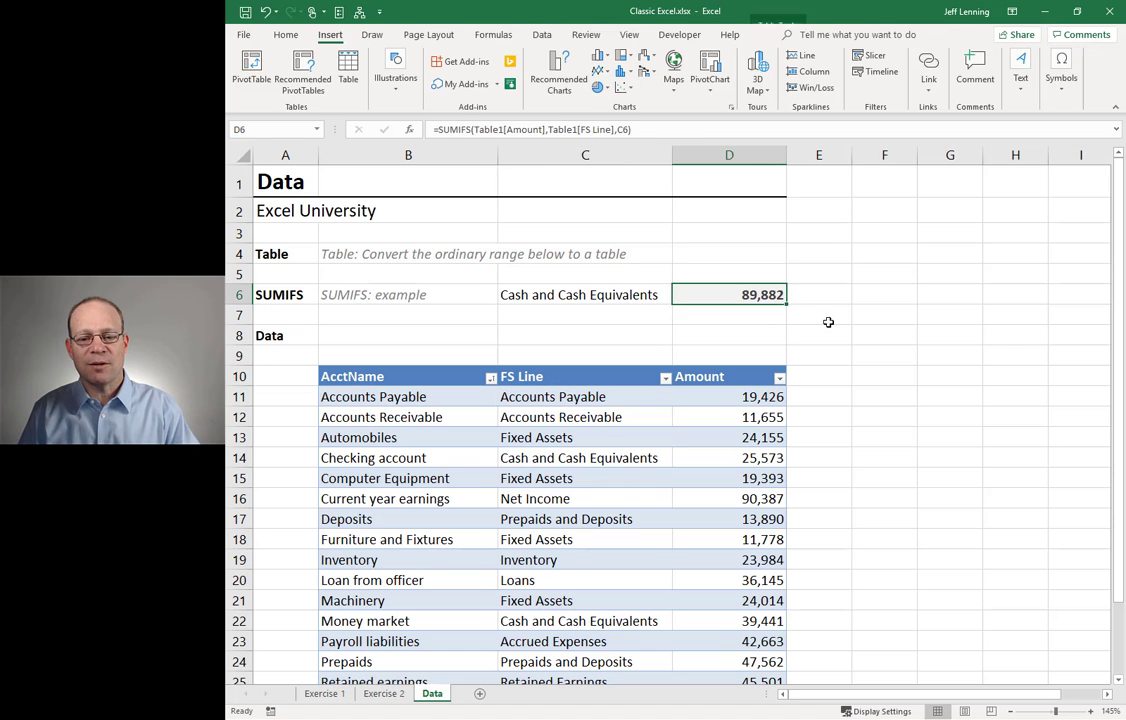
{"action": "key", "text": "F2"}
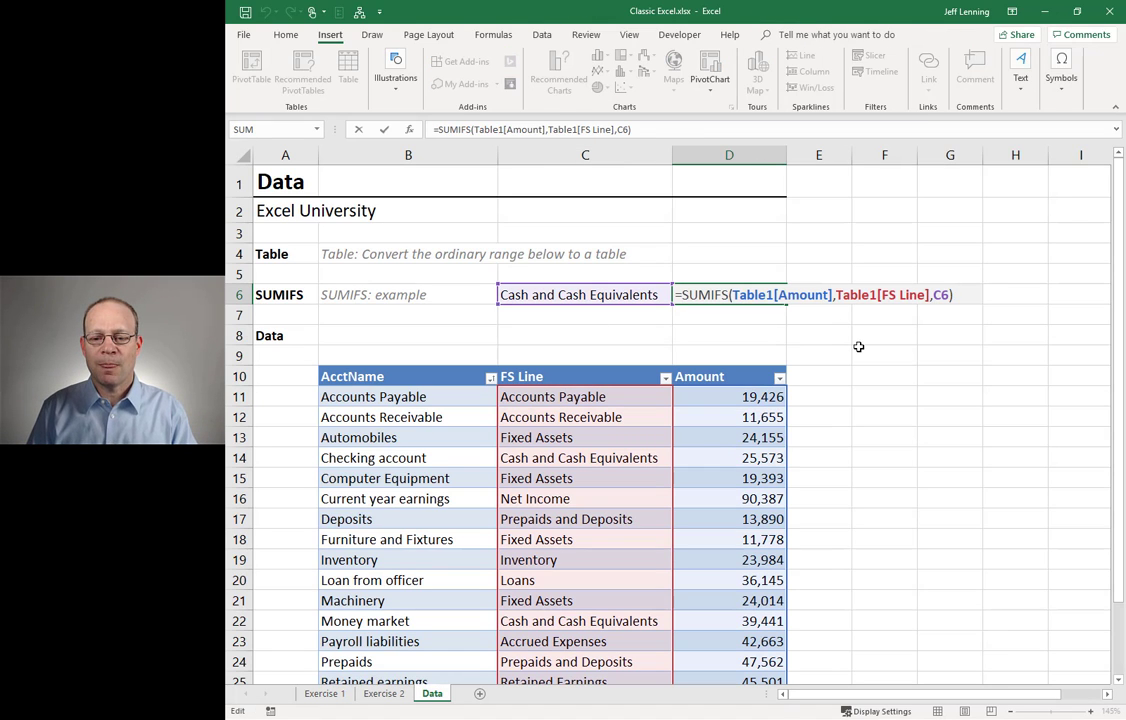
{"action": "key", "text": "Escape"}
Clear D6 on the Data sheet and re-enter the formula =SUMIFS(Table1[Amount],Table1[FS Line],C6).
{"action": "key", "text": "Delete"}
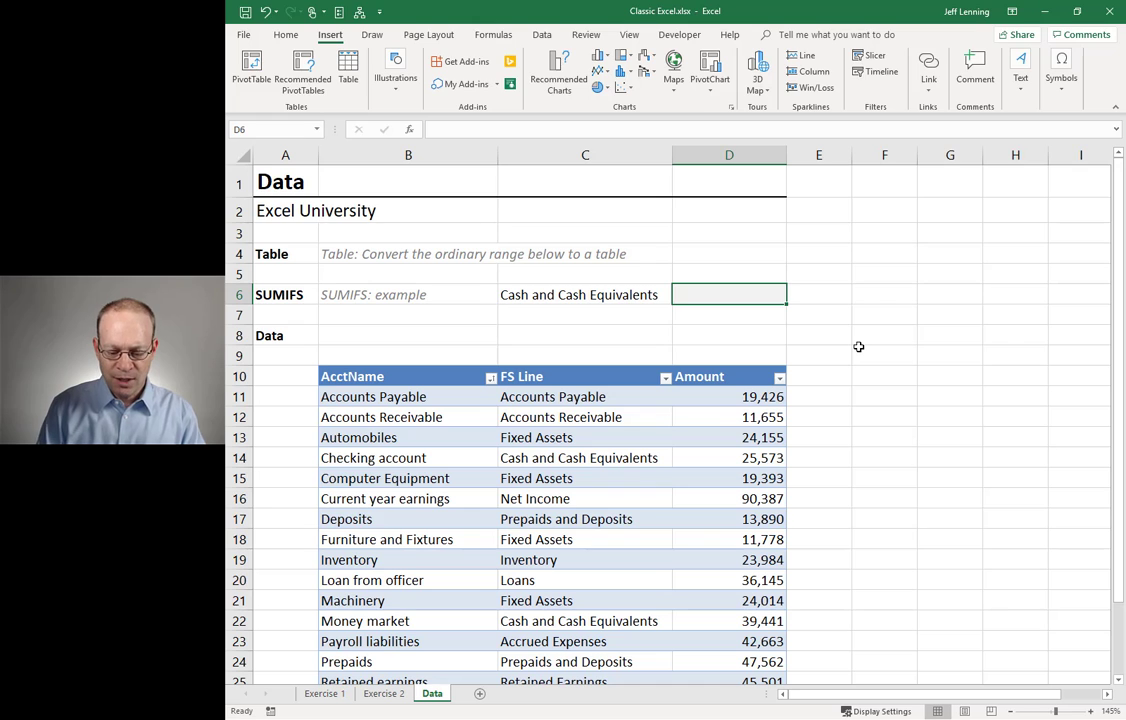
{"action": "type", "text": "=sumifs"}
{"action": "key", "text": "Tab"}
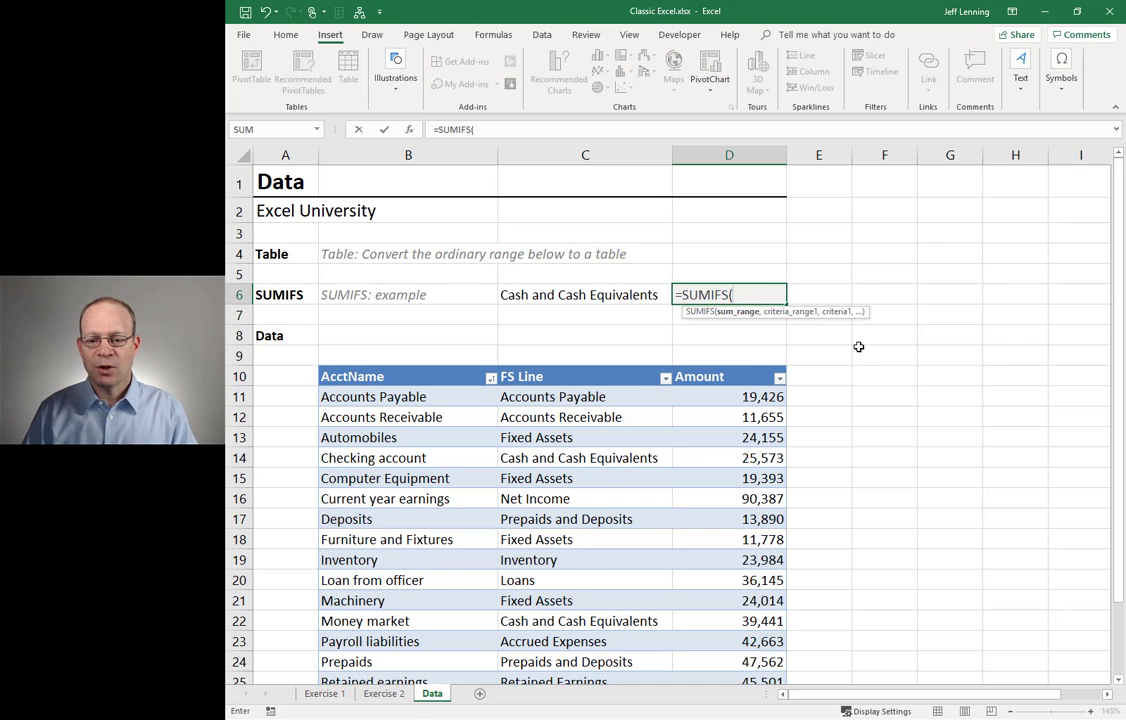
{"action": "scroll", "coordinate": [832, 357], "scroll_direction": "down", "scroll_amount": 1}
{"action": "left_click_drag", "start_coordinate": [744, 319], "coordinate": [760, 648]}
{"action": "type", "text": ","}
{"action": "left_click_drag", "start_coordinate": [598, 319], "coordinate": [611, 642]}
{"action": "type", "text": ","}
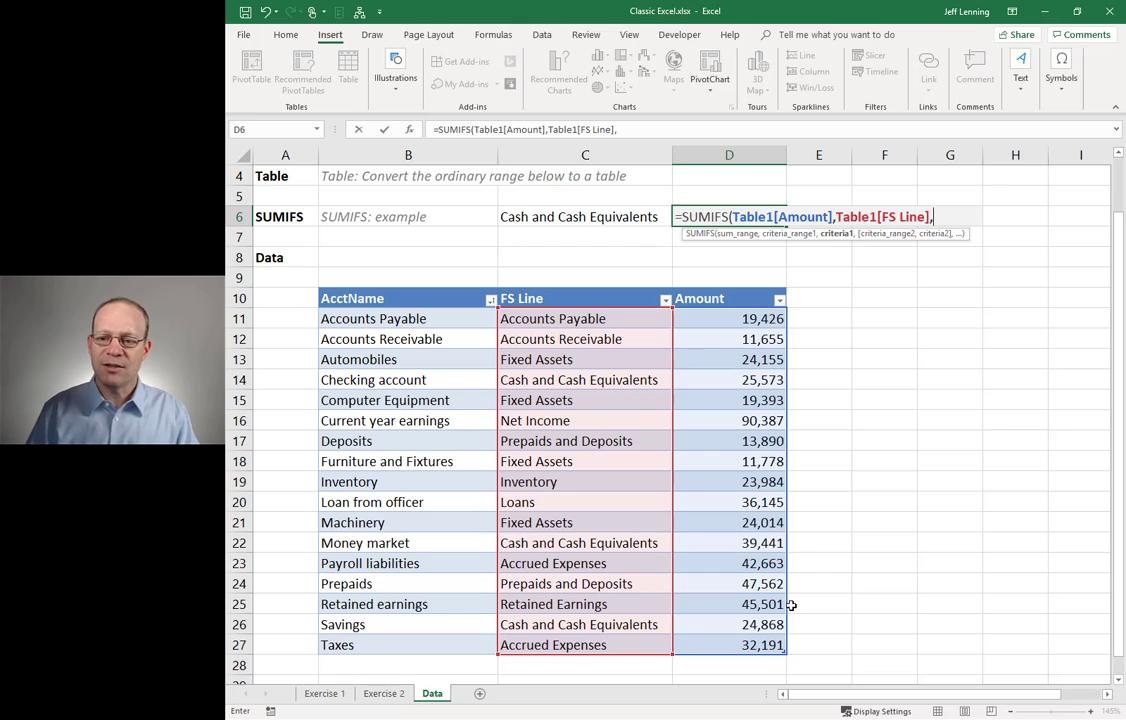
{"action": "left_click", "coordinate": [602, 216]}
{"action": "scroll", "coordinate": [602, 216], "scroll_direction": "down", "scroll_amount": 1}
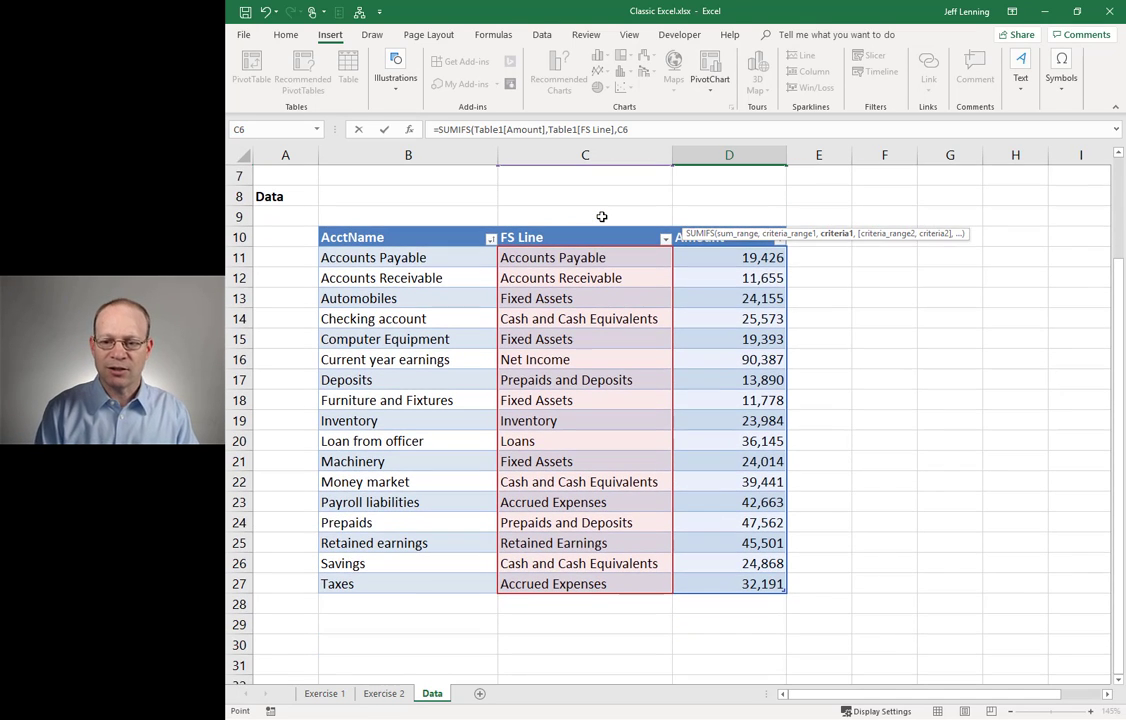
{"action": "key", "text": "Return"}
{"action": "scroll", "coordinate": [668, 211], "scroll_direction": "up", "scroll_amount": 1}
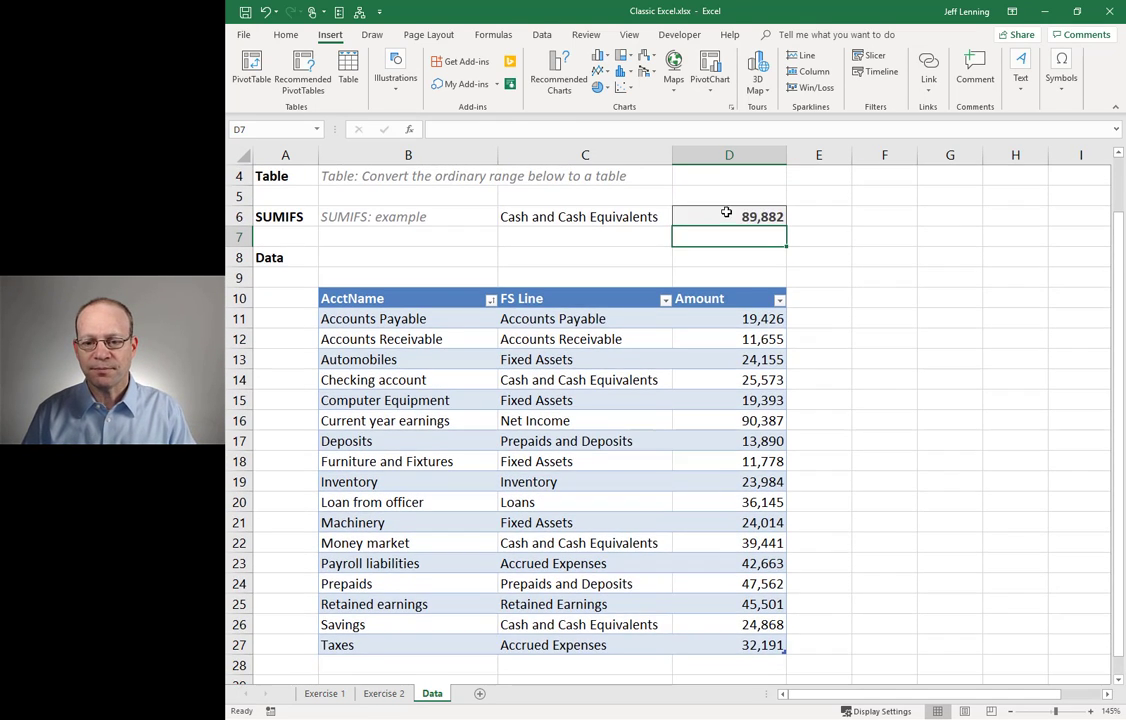
Copy the D6 SUMIFS formula from the Data sheet into the Cash and Cash Equivalents amount C12 on Exercise 2.
{"action": "double_click", "coordinate": [729, 216]}
{"action": "key", "text": "Escape"}
{"action": "key", "text": "ctrl+c"}
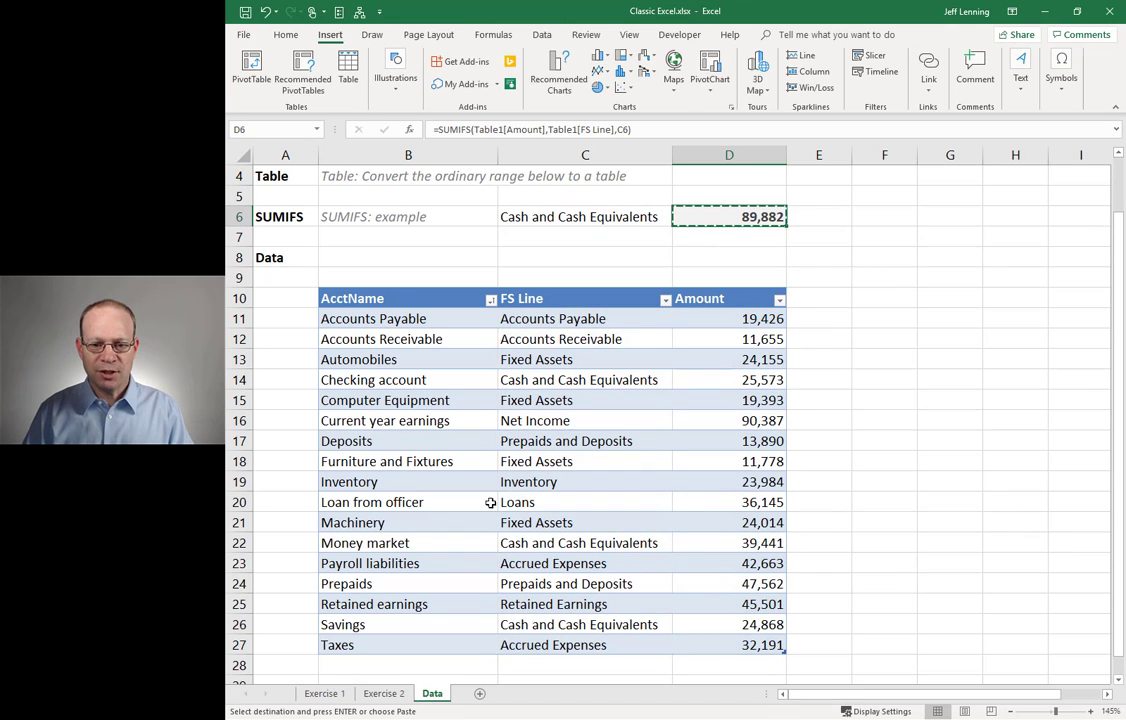
{"action": "left_click", "coordinate": [383, 693]}
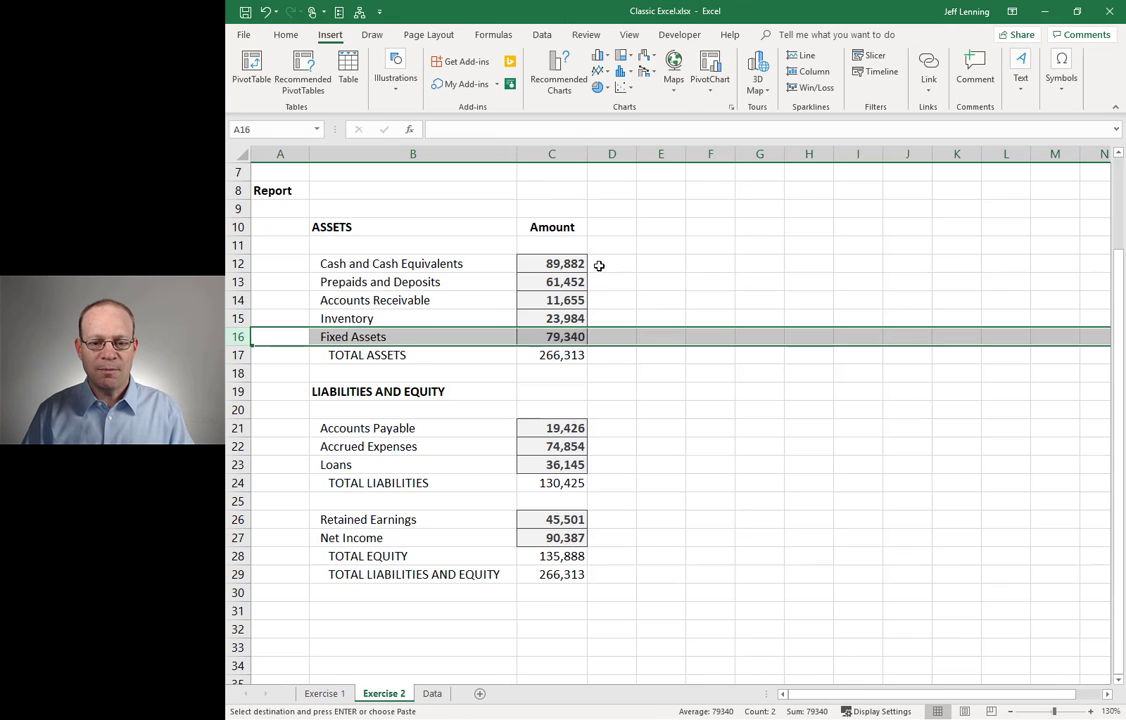
{"action": "left_click", "coordinate": [598, 264]}
{"action": "key", "text": "ctrl+v"}
Copy the C12 formula into the other Exercise 2 report amounts C13:C16, C21:C23 and C26:C27.
{"action": "key", "text": "ctrl+c"}
{"action": "left_click", "coordinate": [575, 281]}
{"action": "left_click_drag", "start_coordinate": [565, 312], "coordinate": [558, 337]}
{"action": "key", "text": "ctrl+v"}
{"action": "left_click_drag", "start_coordinate": [560, 429], "coordinate": [567, 462]}
{"action": "key", "text": "ctrl+v"}
{"action": "left_click_drag", "start_coordinate": [556, 519], "coordinate": [553, 537]}
{"action": "key", "text": "ctrl+v"}
{"action": "left_click", "coordinate": [705, 537]}
{"action": "key", "text": "Escape"}
Compare total assets with total liabilities and equity, and examine the SUMIFS formula in C12 of the report.
{"action": "left_click", "coordinate": [616, 572]}
{"action": "left_click", "coordinate": [612, 358]}
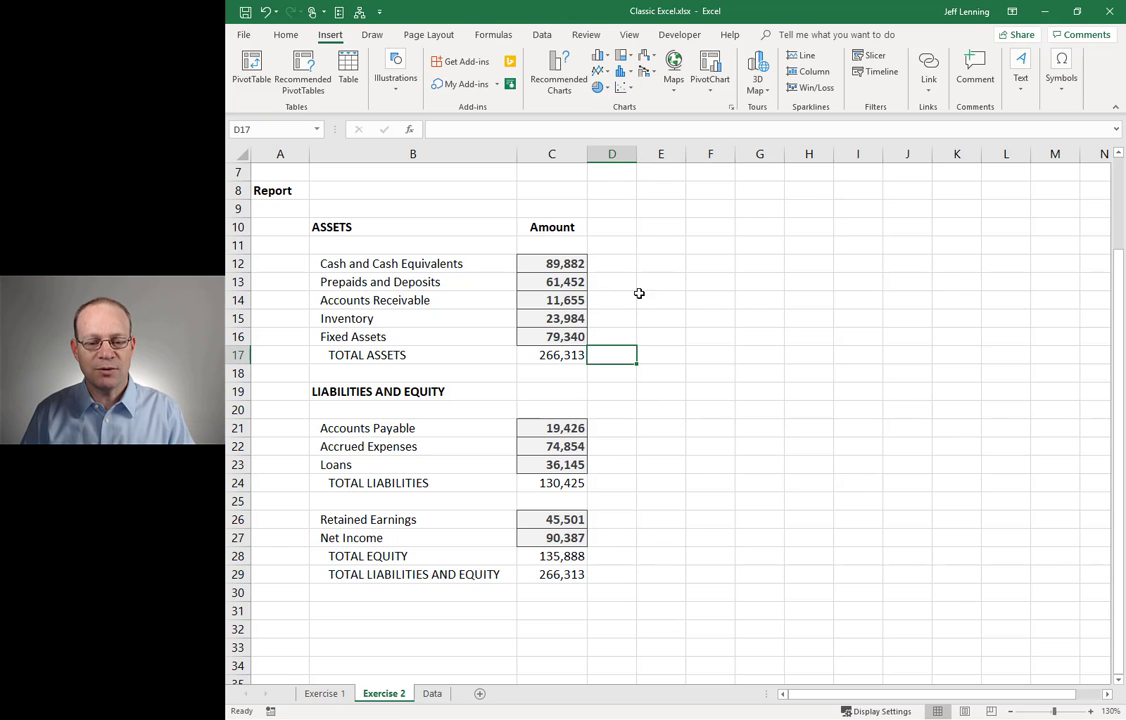
{"action": "double_click", "coordinate": [565, 262]}
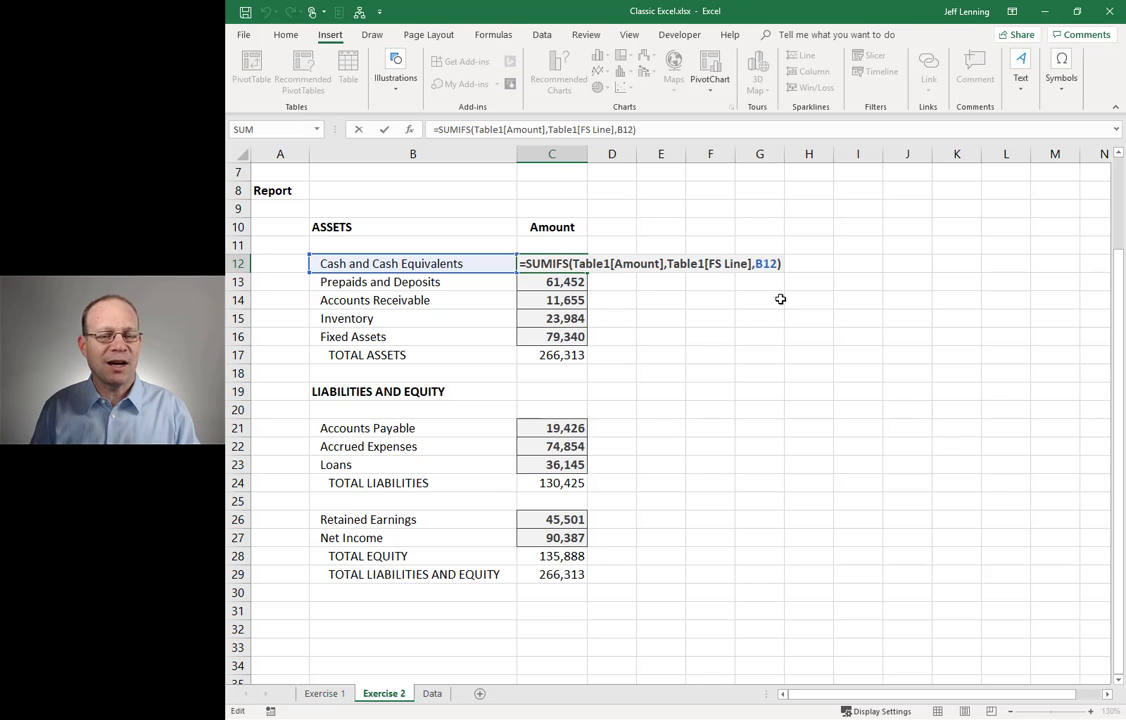
{"action": "key", "text": "ctrl+Return"}
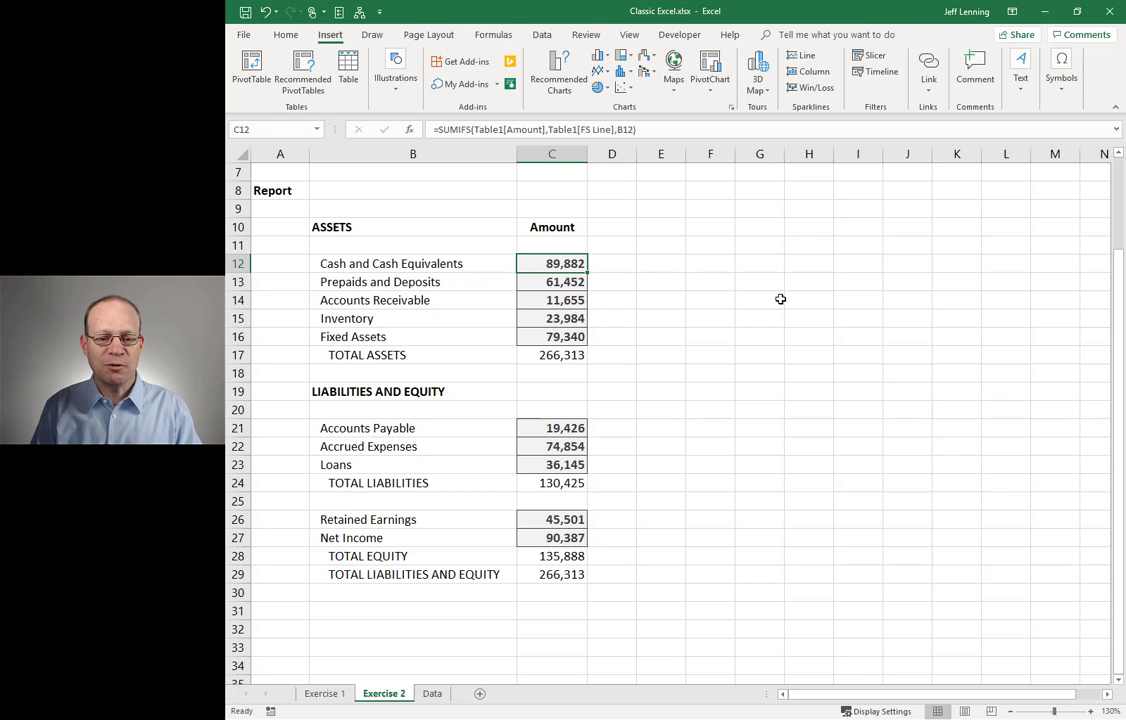
{"action": "key", "text": "ctrl+Page_Up"}
{"action": "key", "text": "ctrl+Page_Down"}
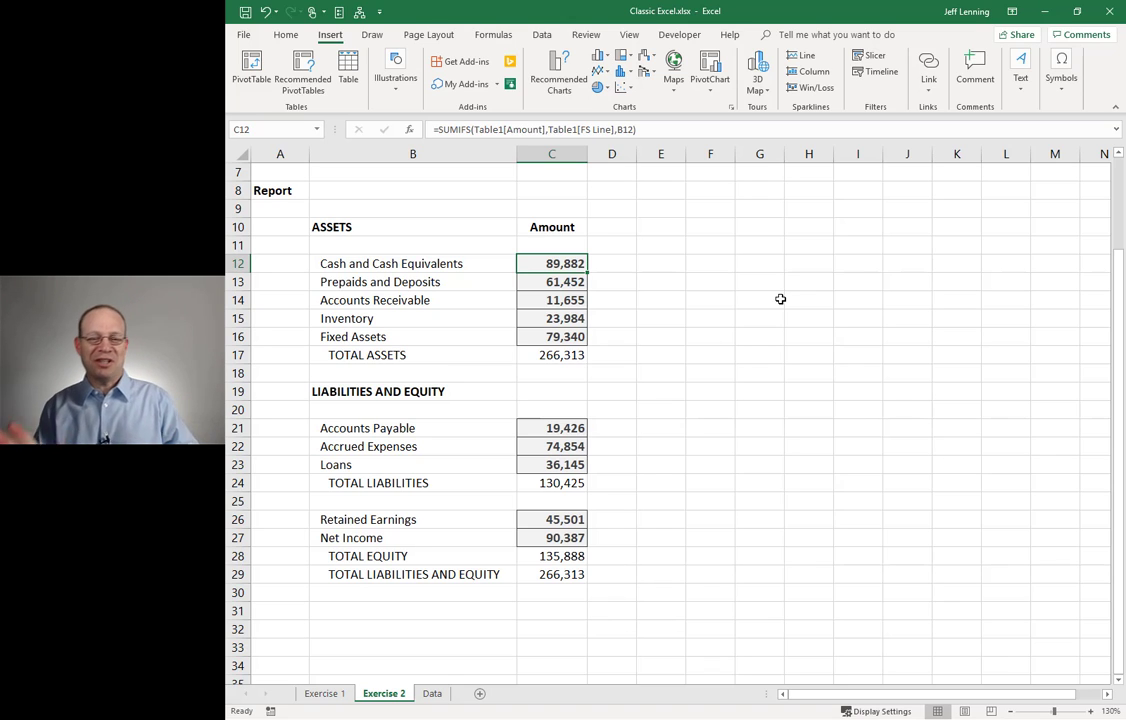
Close the Classic Excel.xlsx workbook without saving the changes.
{"action": "key", "text": "alt+F4"}
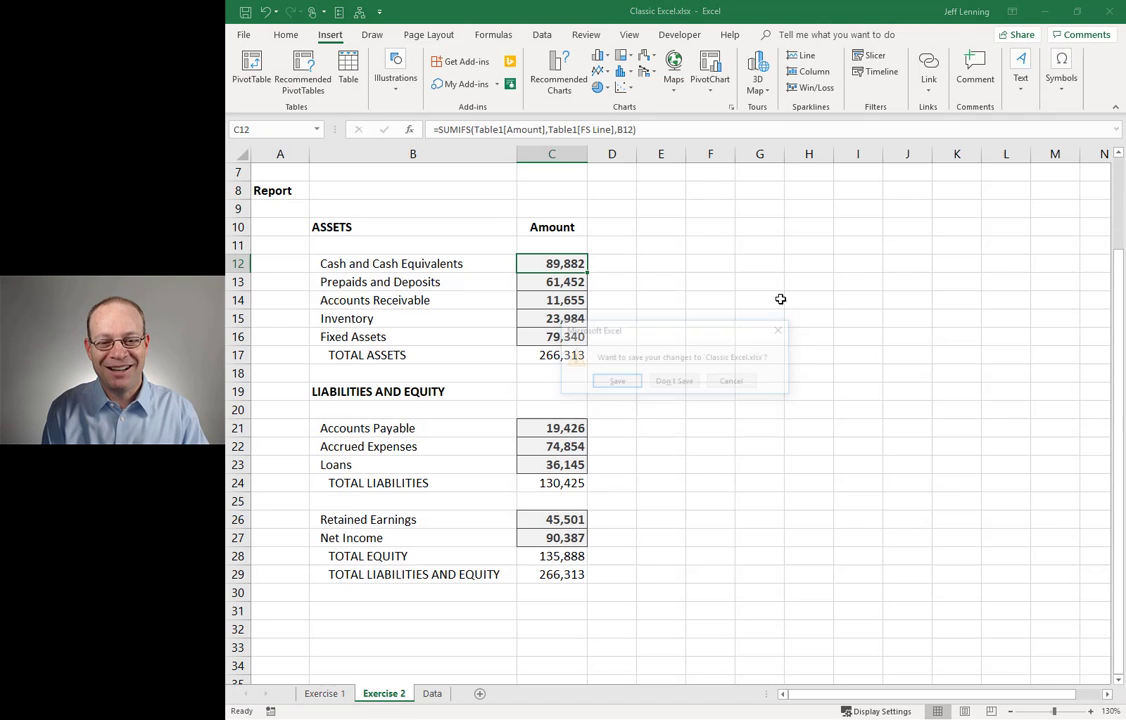
{"action": "key", "text": "n"}
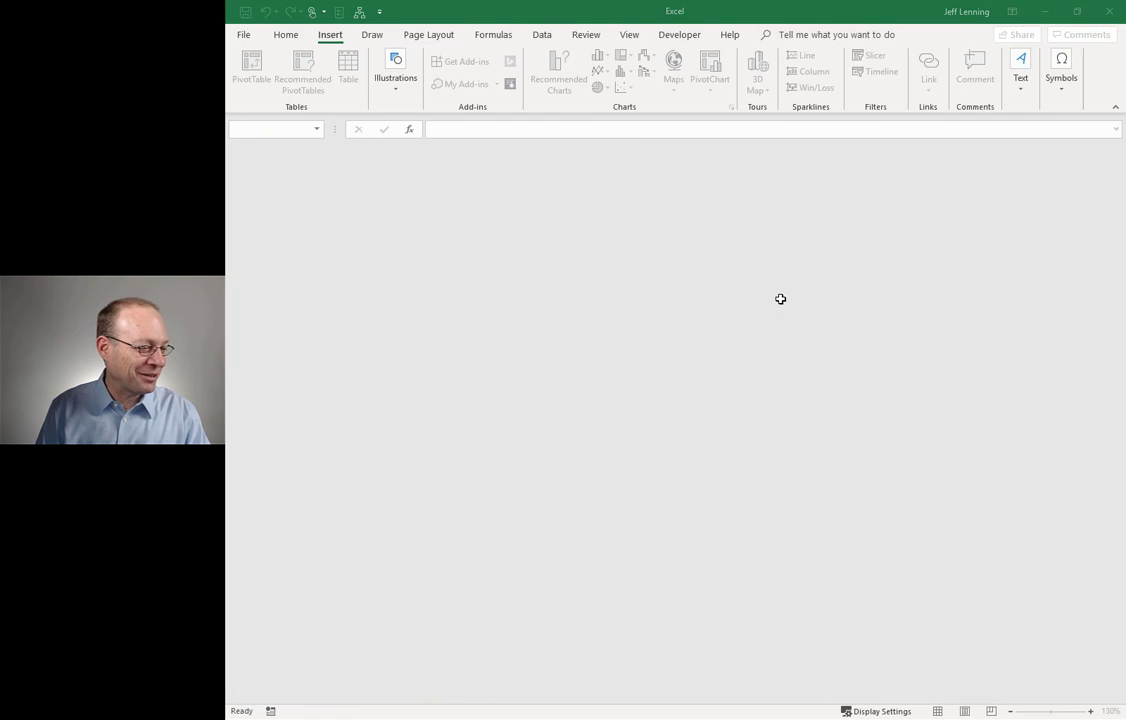
Switch to the Excel University site in the browser and find the article The Power of Mapping on the Articles page.
{"action": "key", "text": "alt+Tab"}
{"action": "key", "text": "Right"}
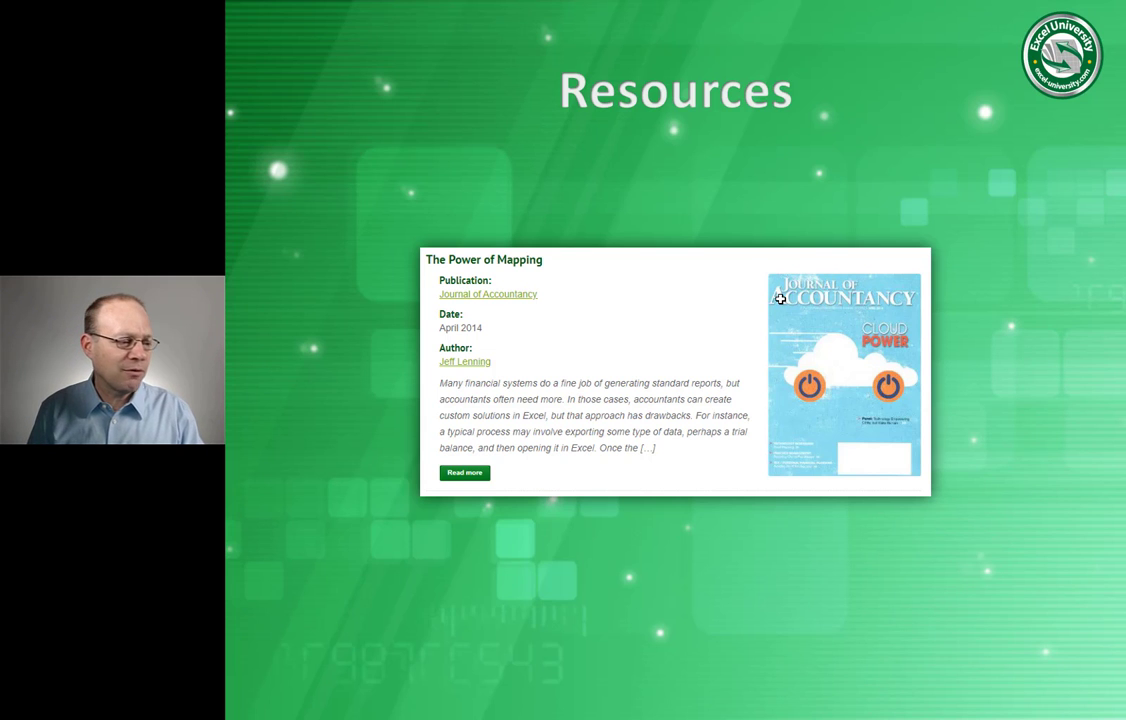
{"action": "key", "text": "alt+Tab"}
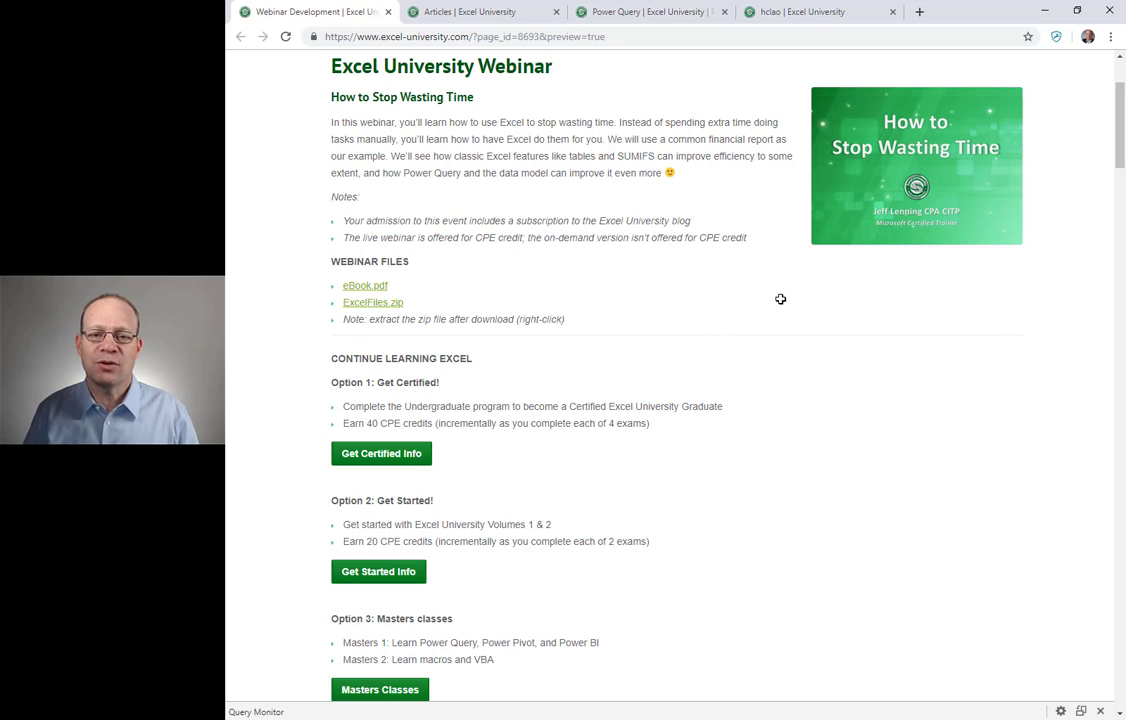
{"action": "left_click", "coordinate": [440, 14]}
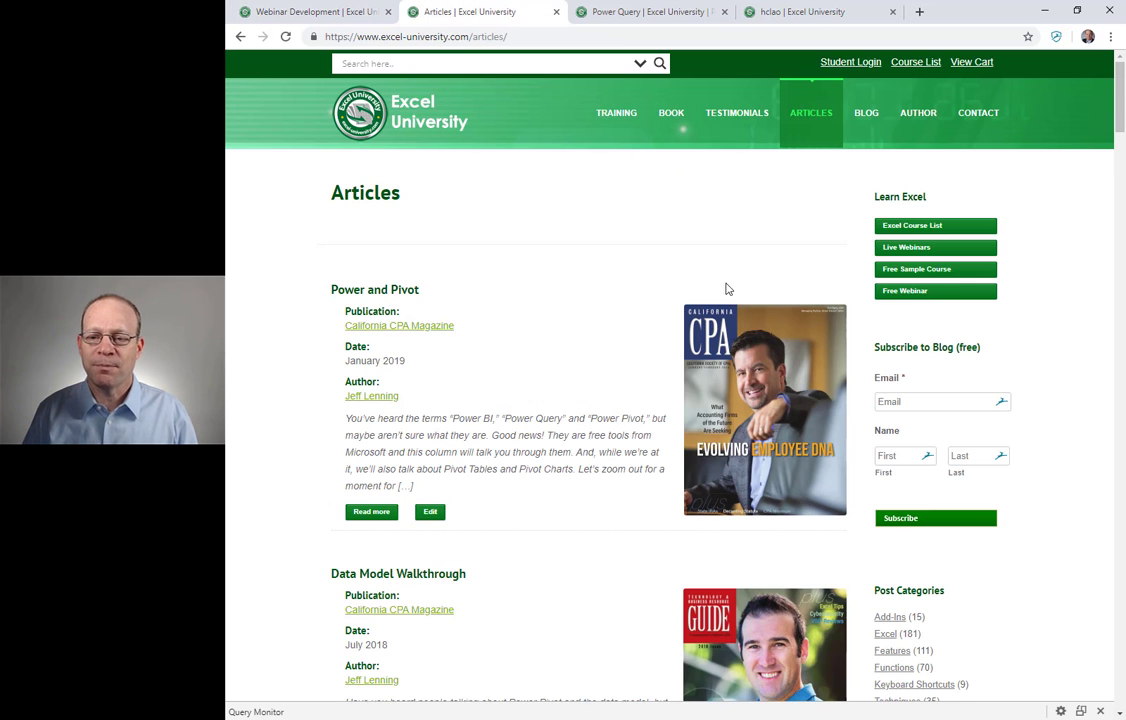
{"action": "scroll", "coordinate": [524, 337], "scroll_direction": "down", "scroll_amount": 6}
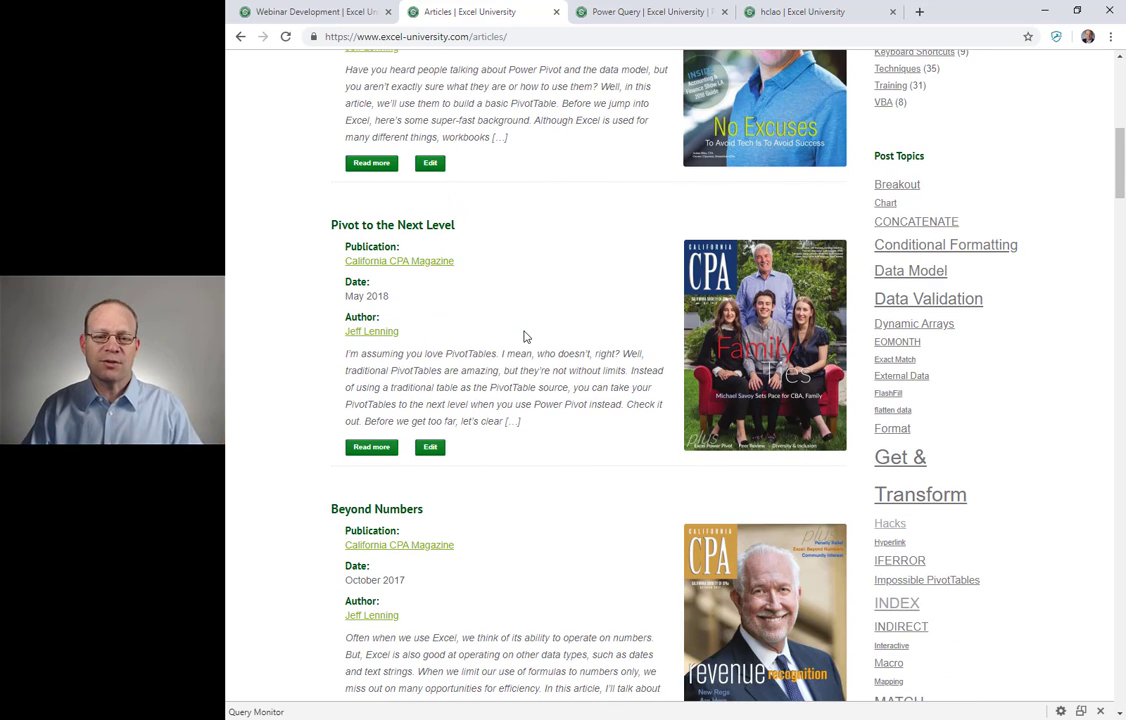
{"action": "scroll", "coordinate": [524, 337], "scroll_direction": "down", "scroll_amount": 15}
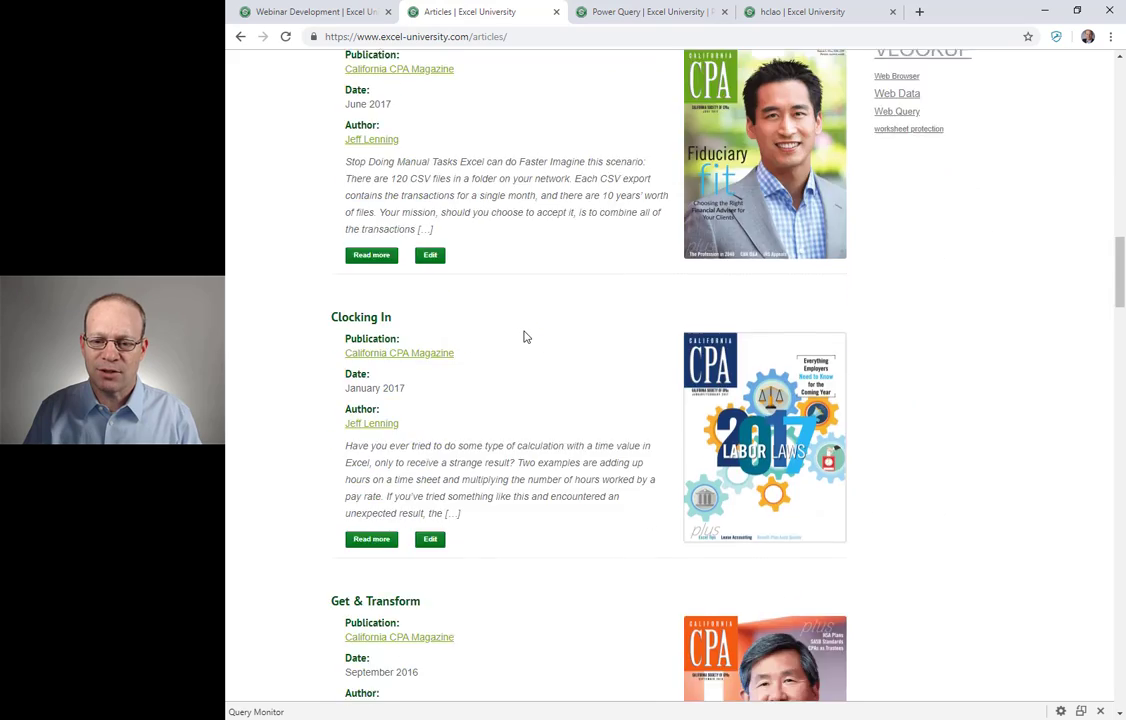
{"action": "scroll", "coordinate": [524, 337], "scroll_direction": "down", "scroll_amount": 18}
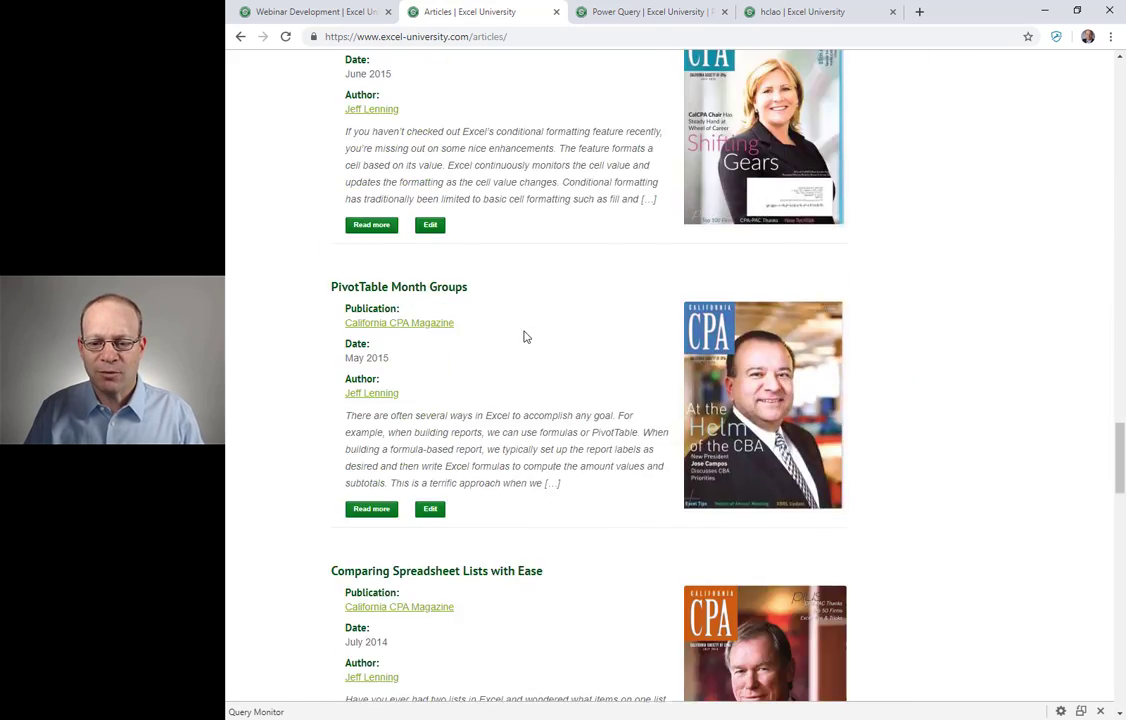
{"action": "scroll", "coordinate": [524, 330], "scroll_direction": "down", "scroll_amount": 4}
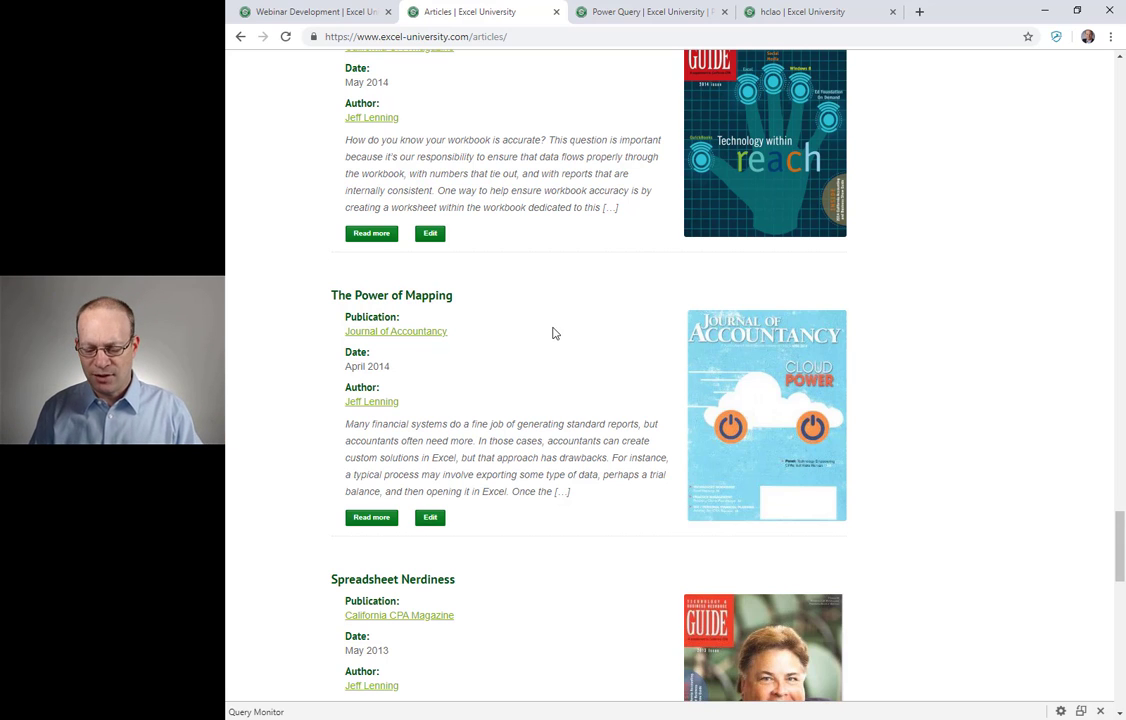
{"action": "key", "text": "Home"}
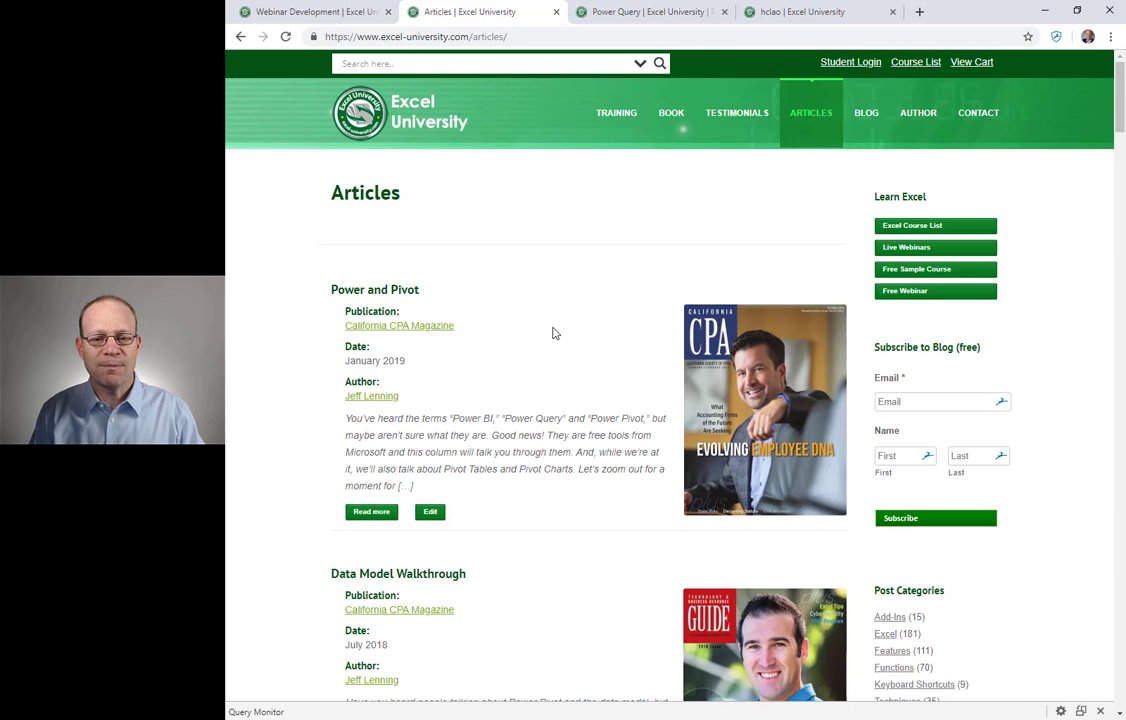
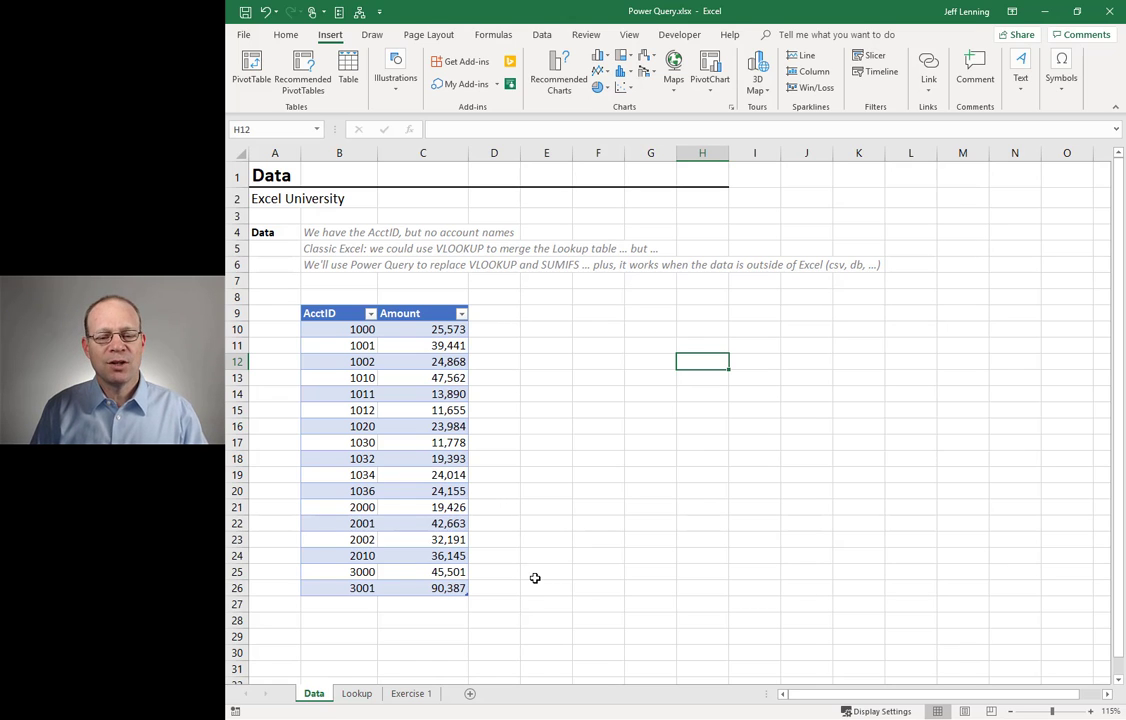
Compare the account IDs and amounts in the Power Query.xlsx Data table with the account names and FS lines in the Lookup table.
{"action": "left_click_drag", "start_coordinate": [329, 329], "coordinate": [449, 588]}
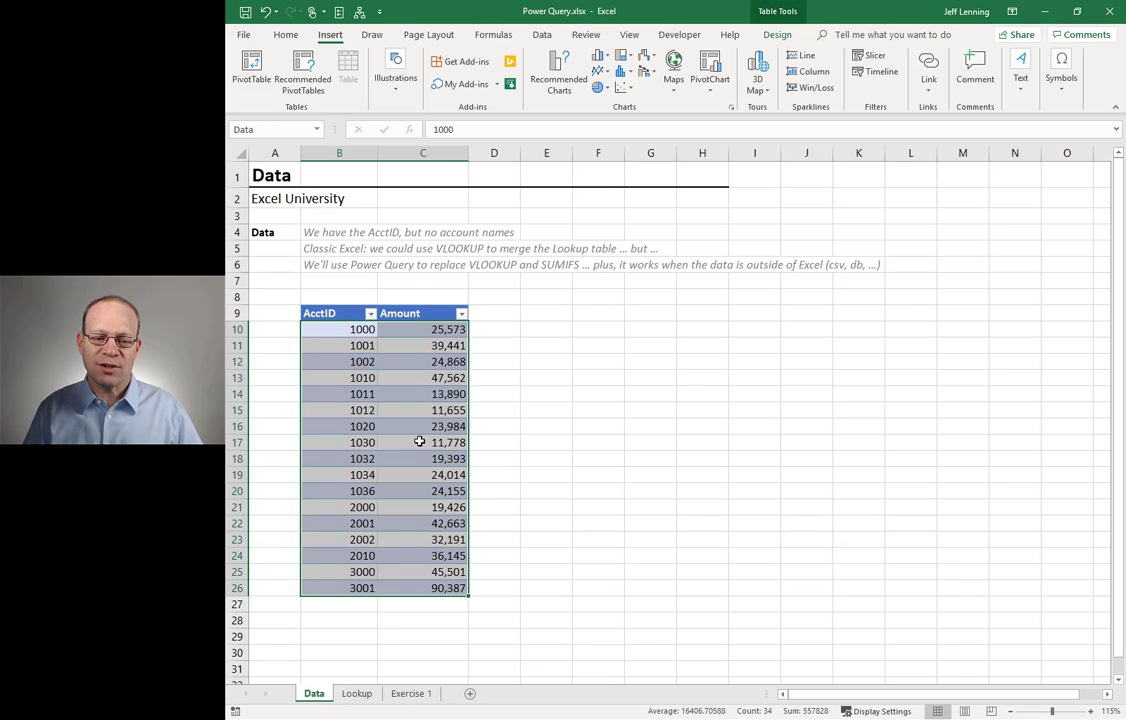
{"action": "left_click_drag", "start_coordinate": [362, 329], "coordinate": [360, 586]}
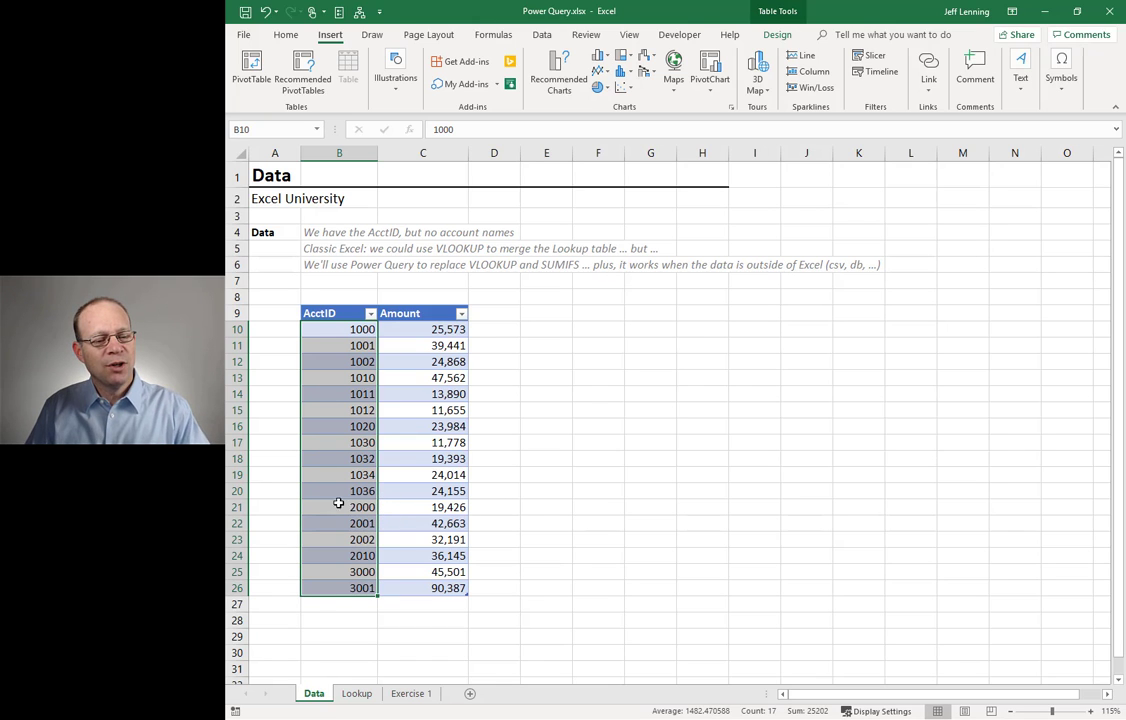
{"action": "left_click", "coordinate": [357, 693]}
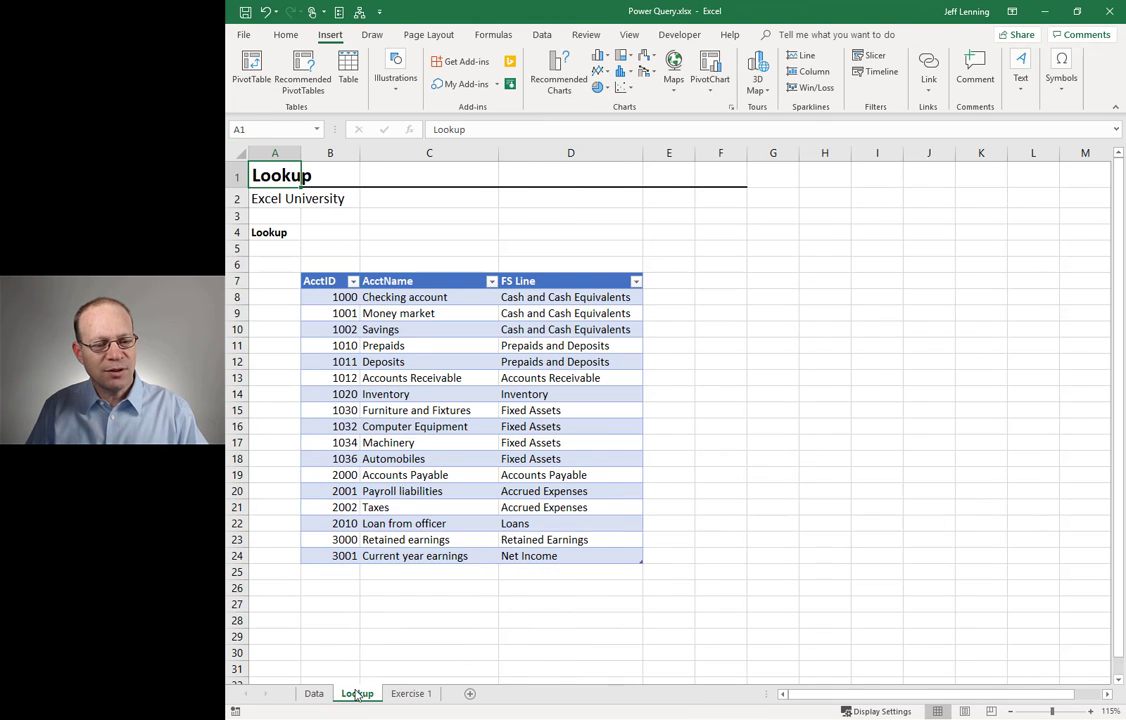
{"action": "left_click_drag", "start_coordinate": [342, 299], "coordinate": [570, 558]}
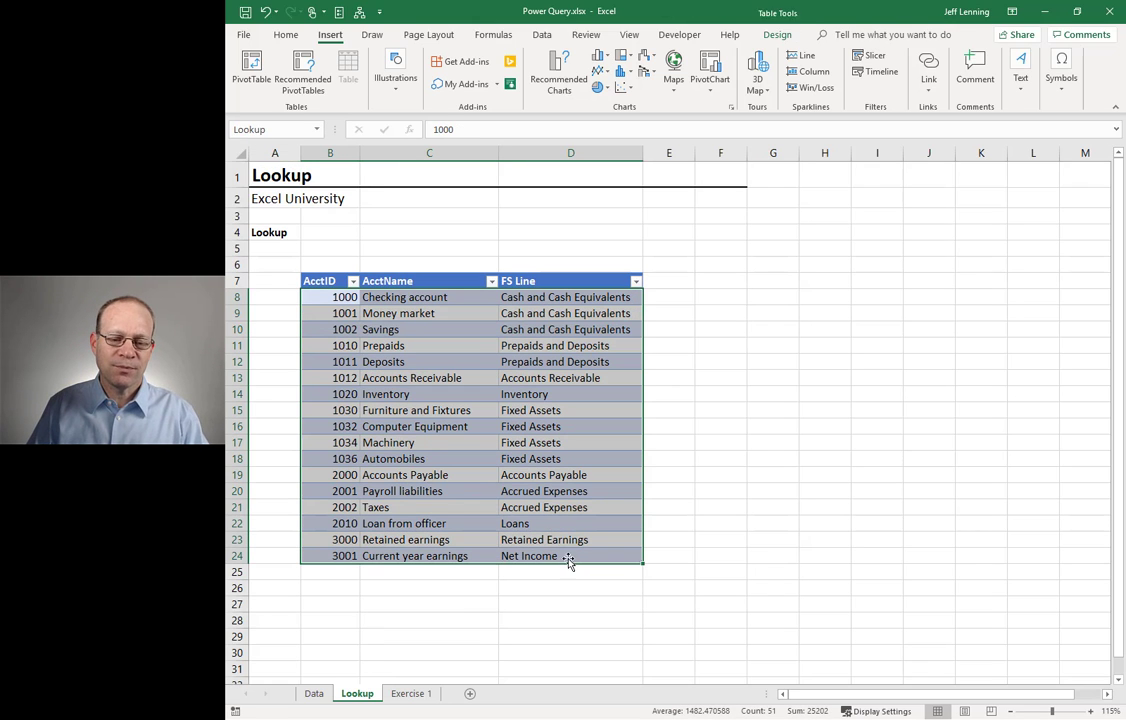
{"action": "left_click", "coordinate": [481, 371]}
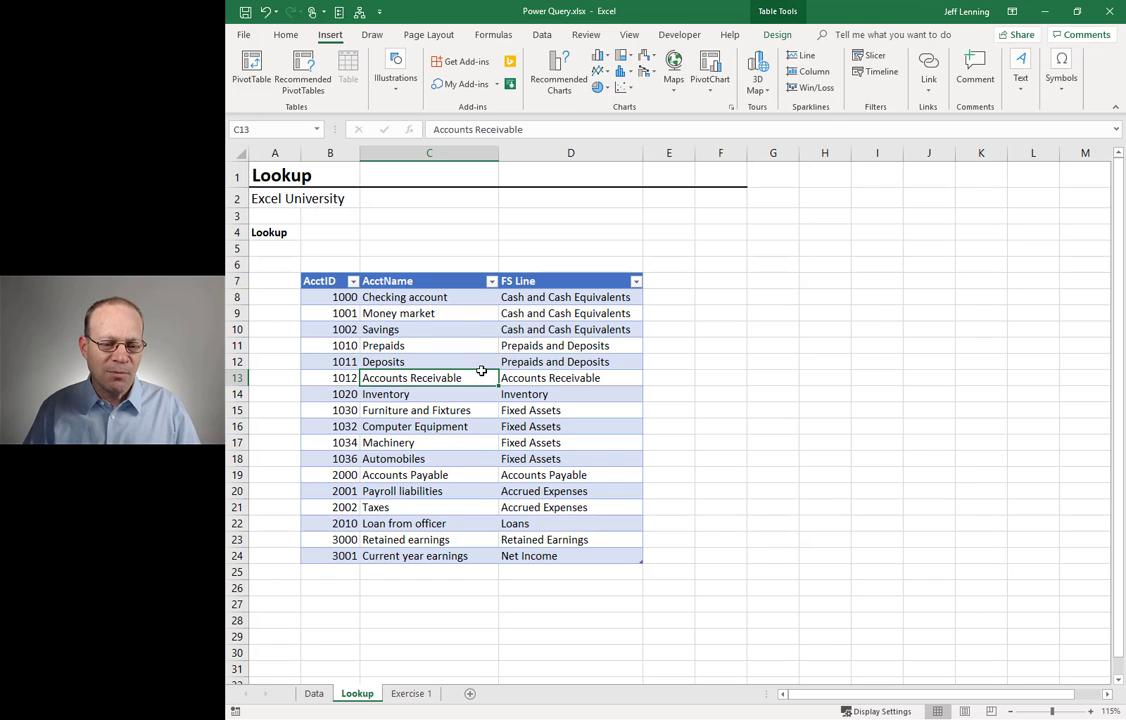
{"action": "left_click", "coordinate": [314, 694]}
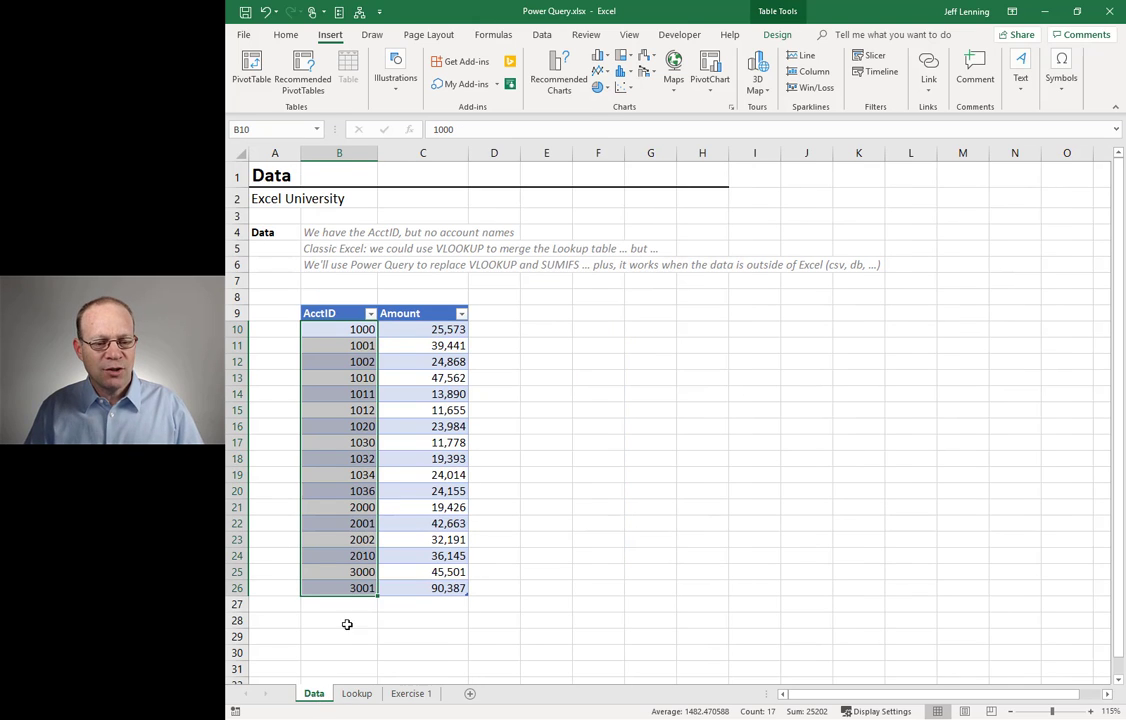
{"action": "left_click", "coordinate": [405, 331]}
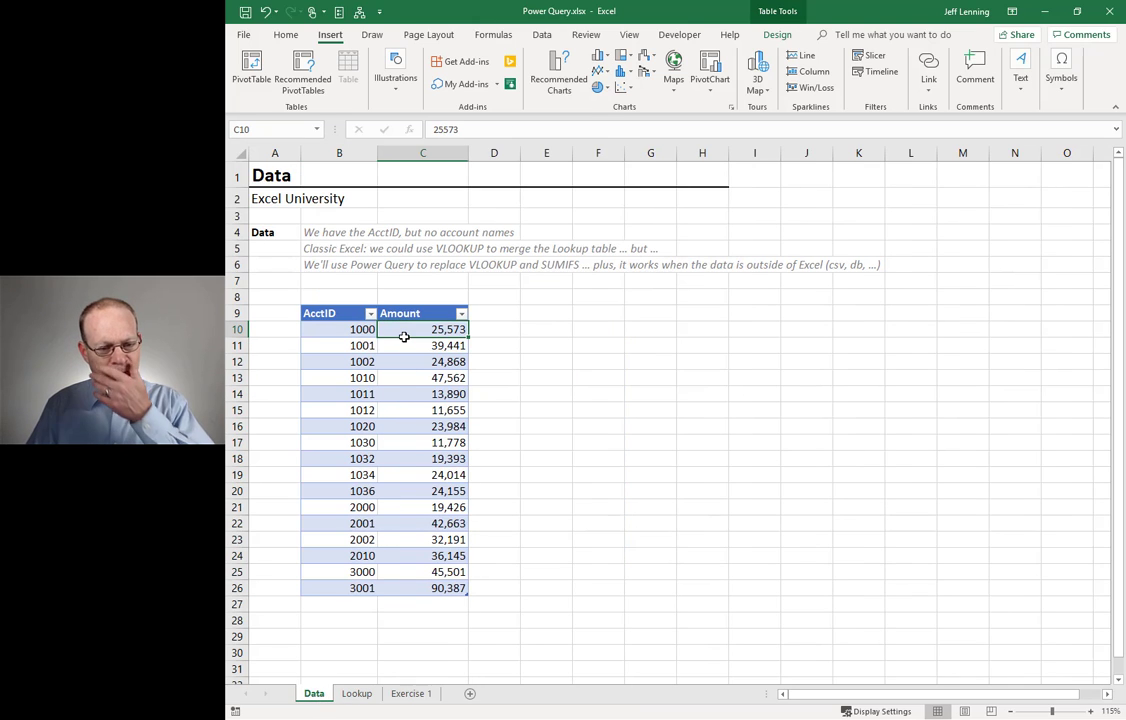
{"action": "left_click", "coordinate": [360, 693]}
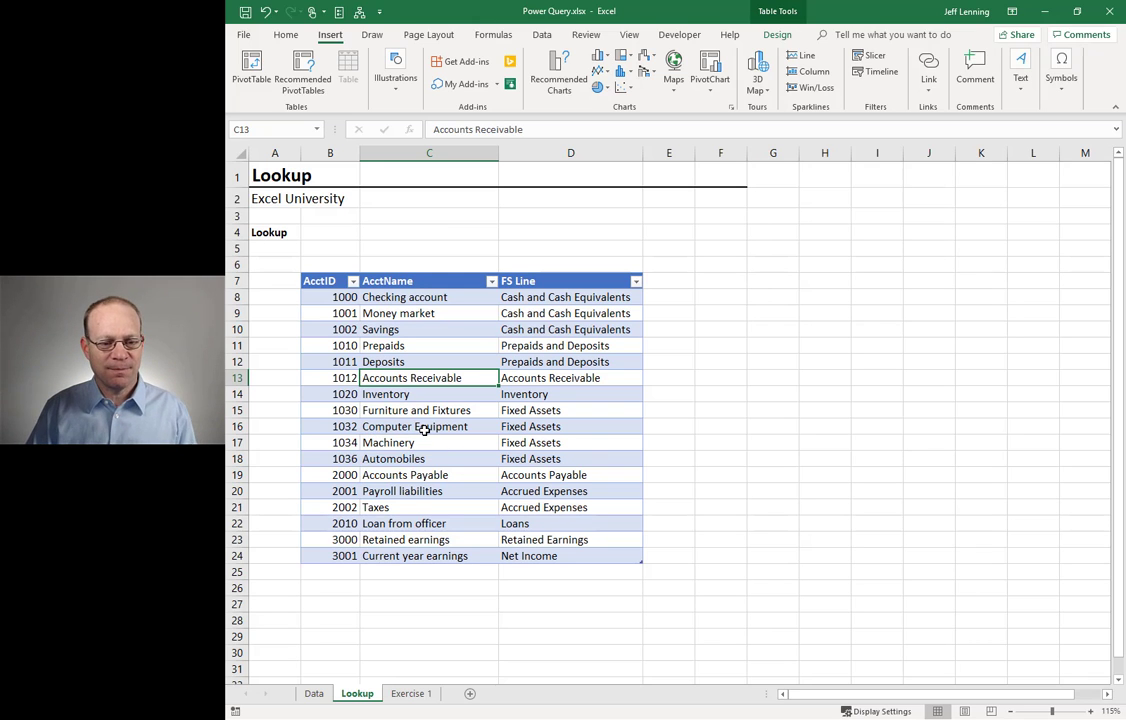
Read the Exercise 1 instructions and check the AcctID column shared by the Data and Lookup tables.
{"action": "left_click", "coordinate": [412, 693]}
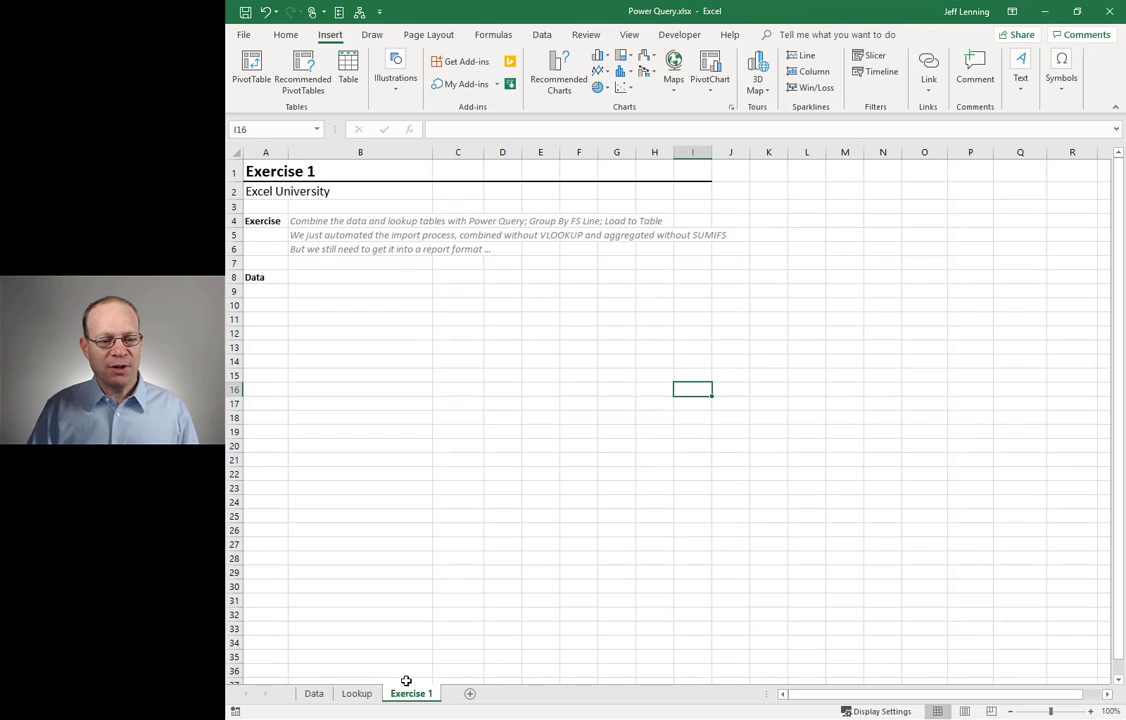
{"action": "left_click", "coordinate": [360, 694]}
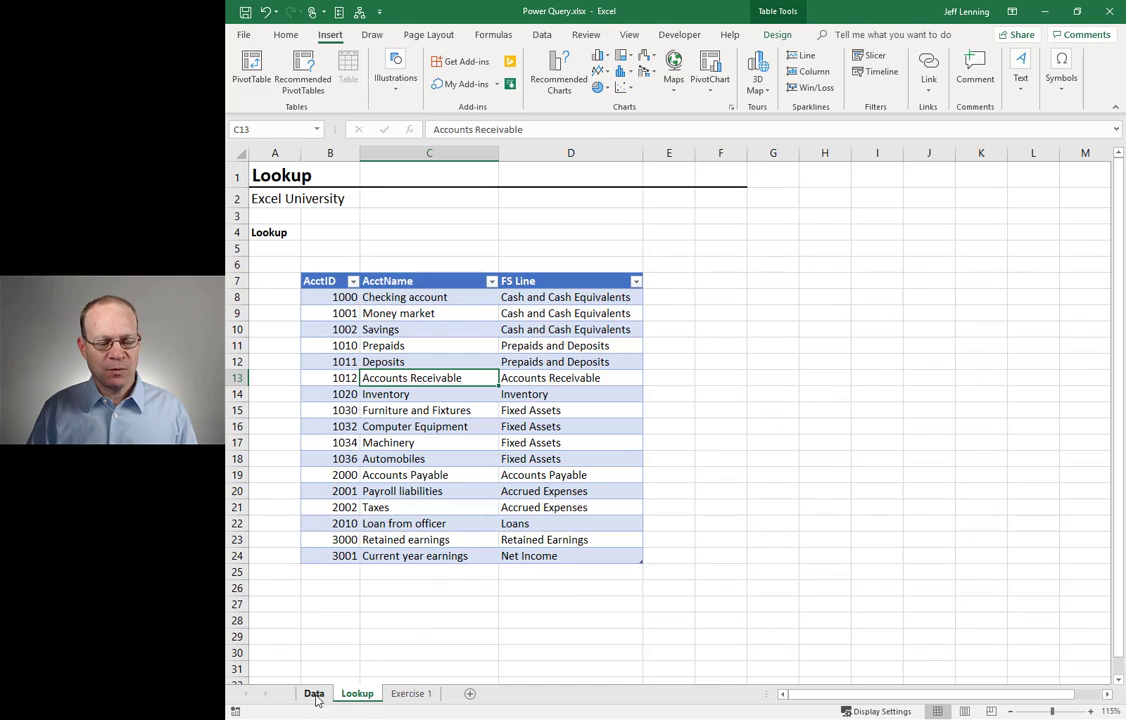
{"action": "left_click", "coordinate": [315, 695]}
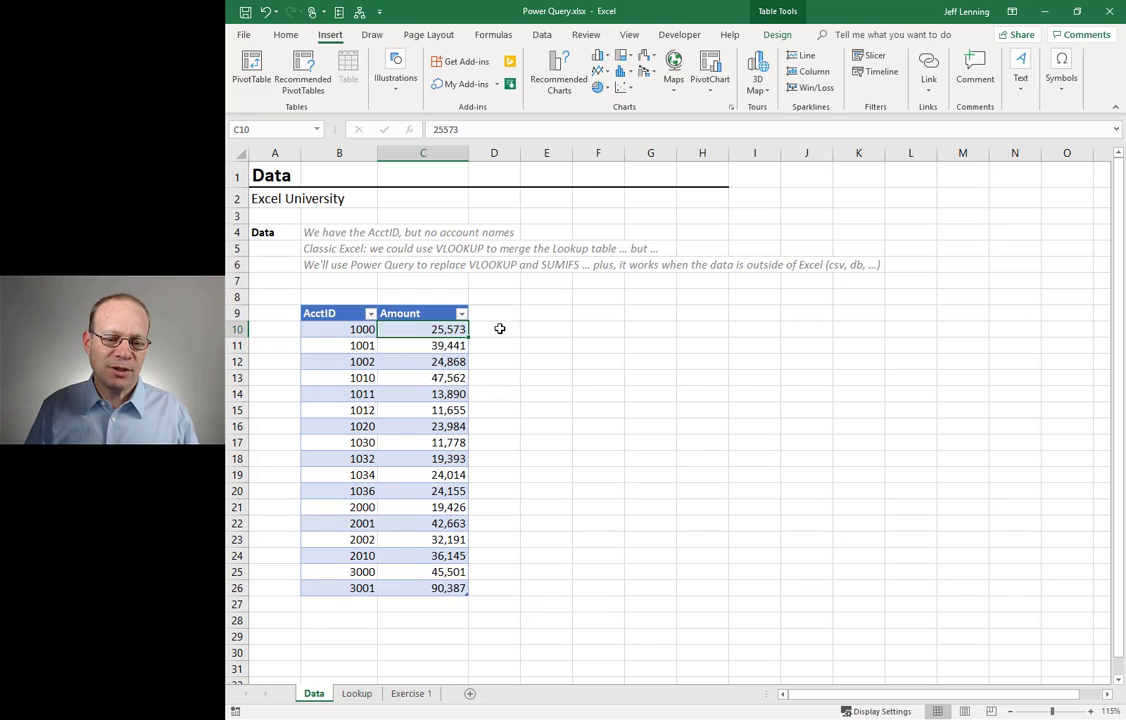
{"action": "left_click", "coordinate": [314, 290]}
{"action": "left_click", "coordinate": [357, 693]}
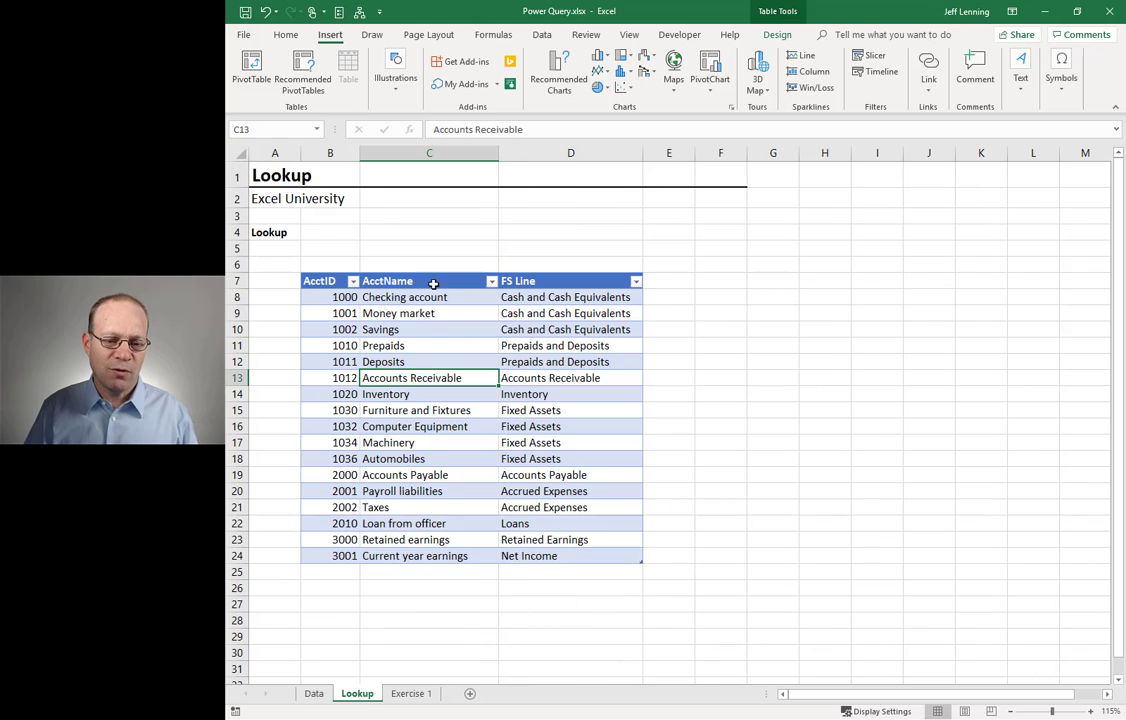
{"action": "left_click", "coordinate": [320, 694]}
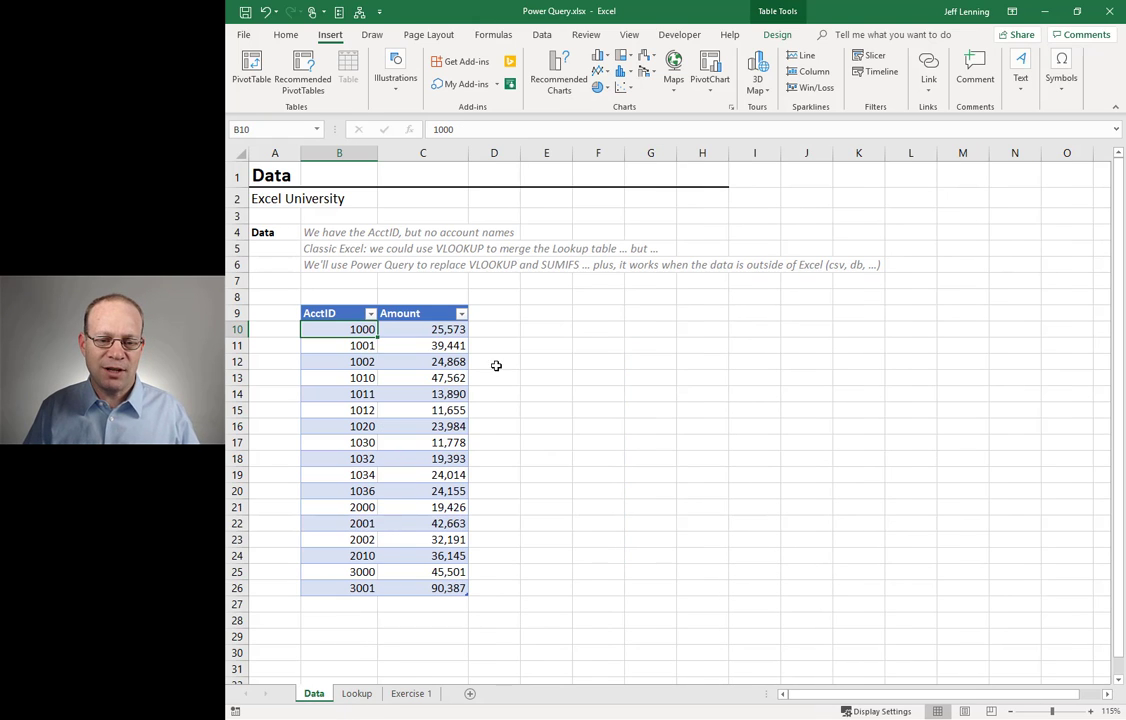
Examine the empty range D10:D26 beside the Data table, the Lookup sheet, and the Data table's account IDs and amounts.
{"action": "left_click_drag", "start_coordinate": [498, 329], "coordinate": [512, 588]}
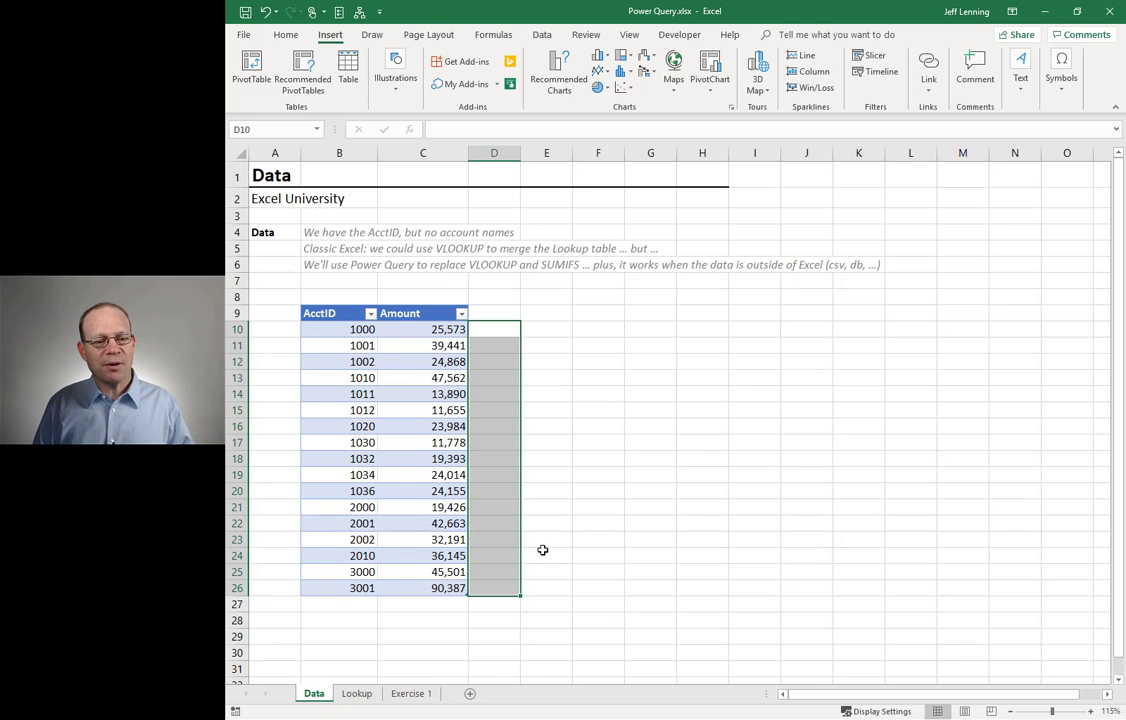
{"action": "left_click", "coordinate": [440, 329]}
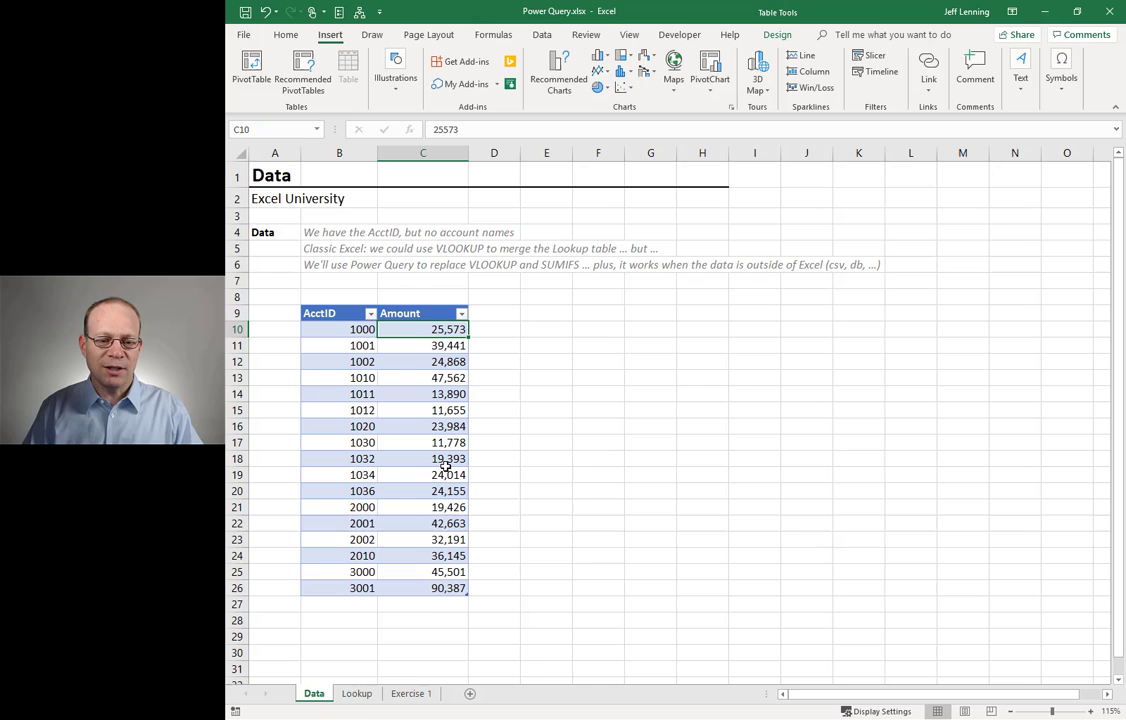
{"action": "left_click", "coordinate": [357, 693]}
{"action": "left_click", "coordinate": [314, 693]}
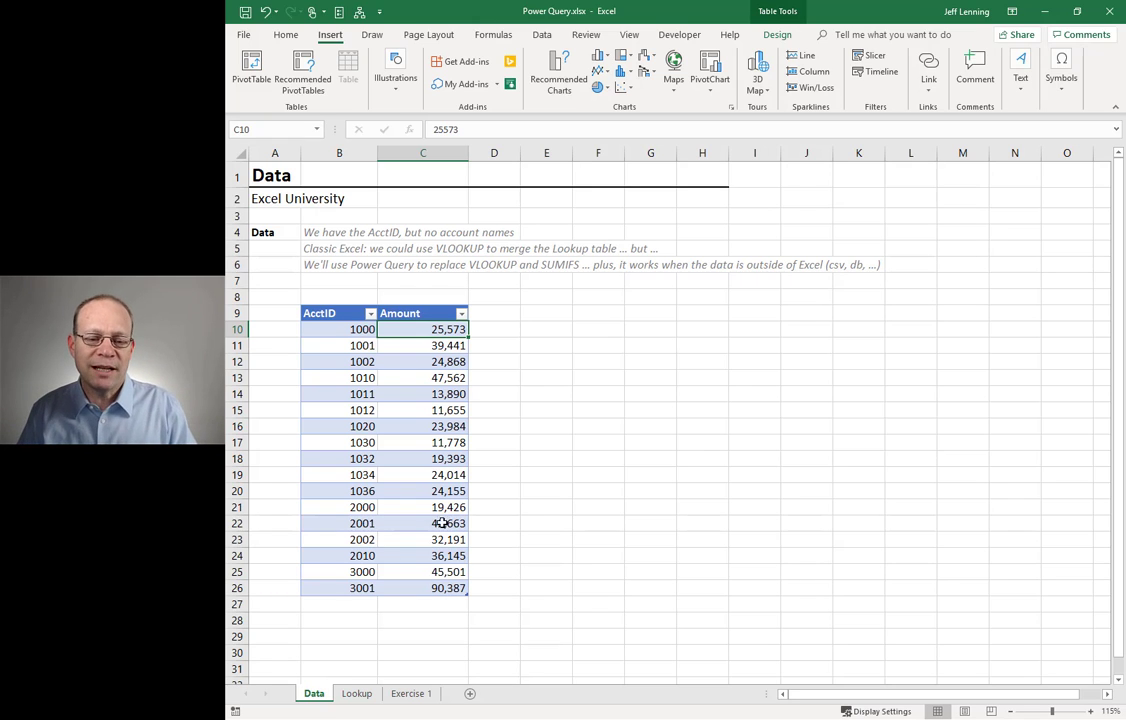
{"action": "left_click_drag", "start_coordinate": [364, 329], "coordinate": [425, 330]}
{"action": "left_click_drag", "start_coordinate": [433, 400], "coordinate": [445, 588]}
{"action": "left_click", "coordinate": [349, 329]}
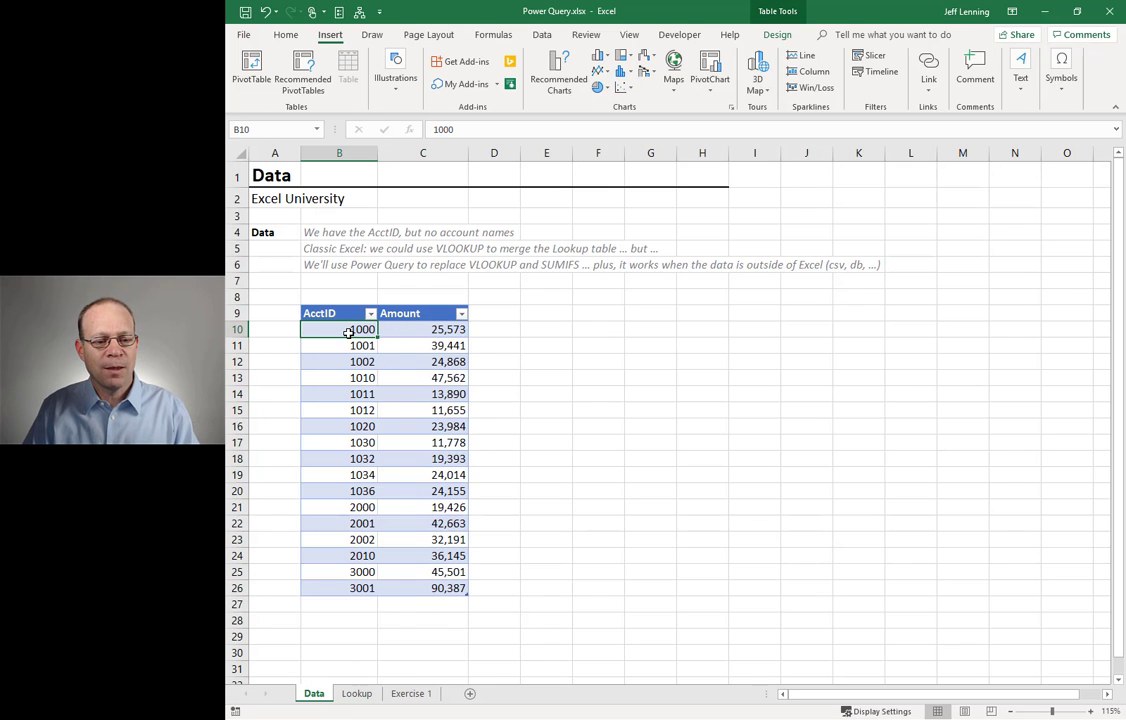
{"action": "left_click", "coordinate": [402, 329]}
{"action": "left_click", "coordinate": [376, 362]}
{"action": "left_click", "coordinate": [383, 346]}
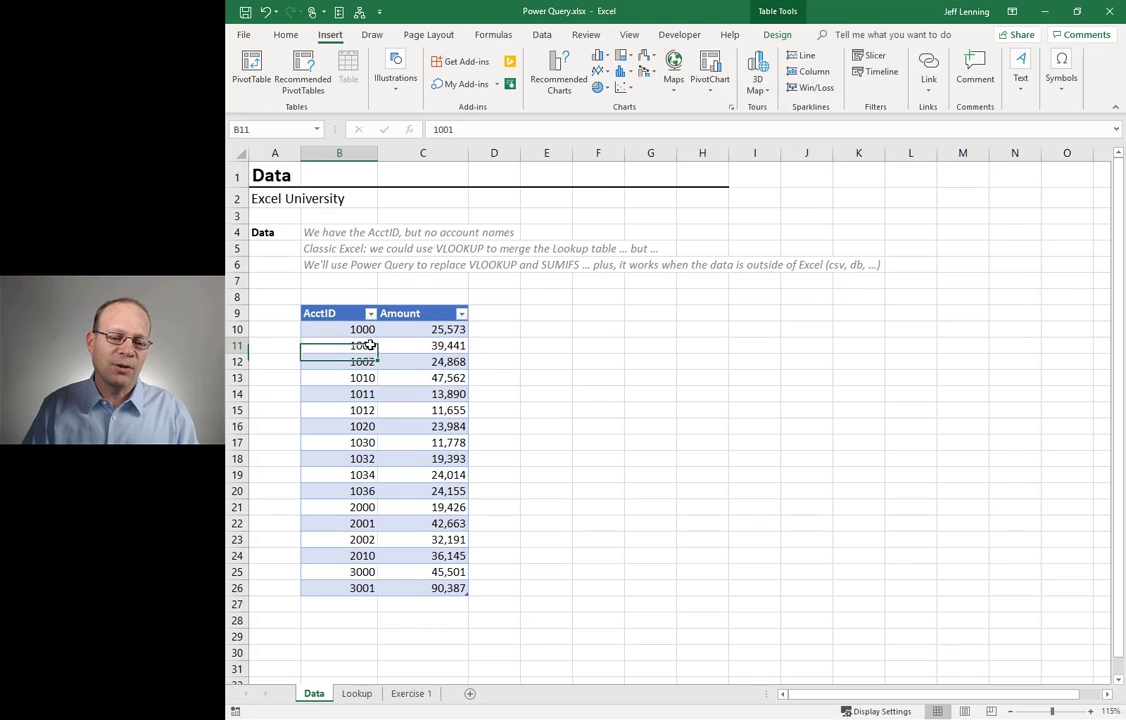
{"action": "left_click", "coordinate": [409, 394]}
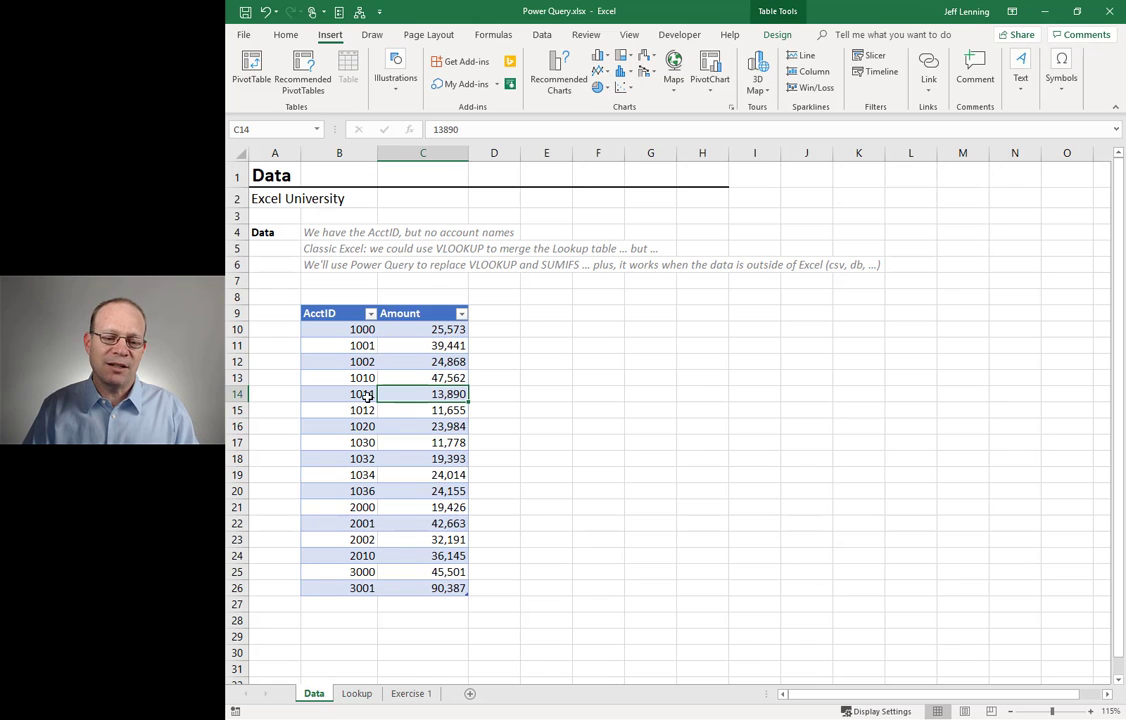
{"action": "left_click", "coordinate": [364, 394]}
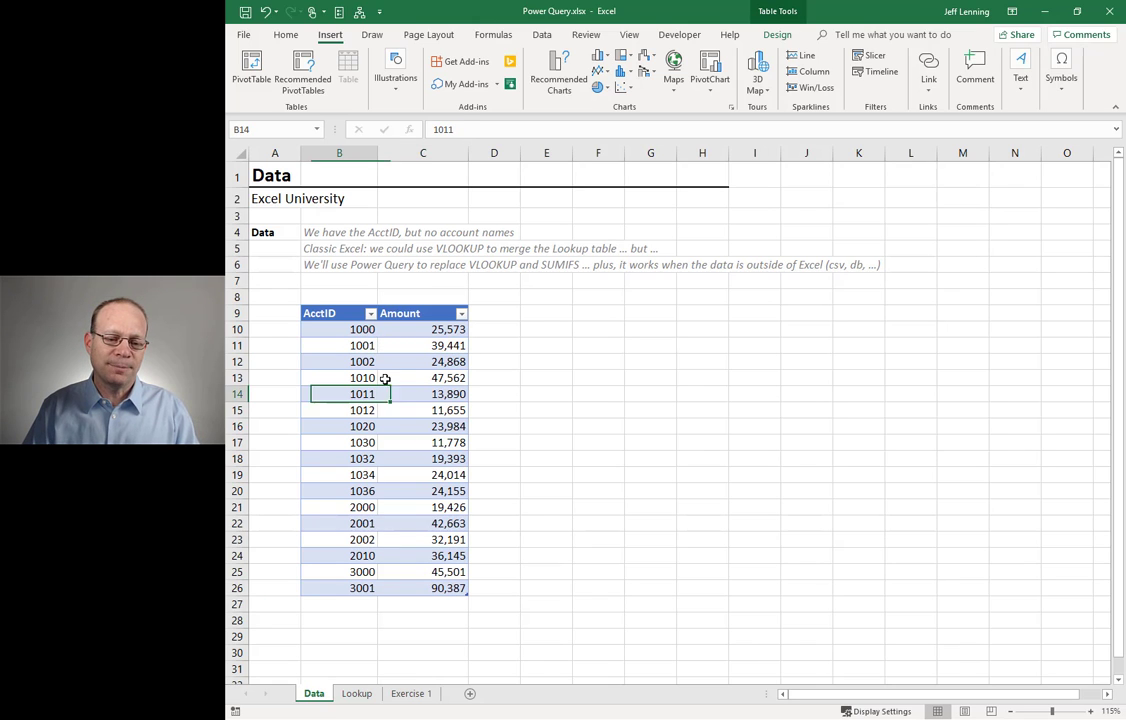
Review the external data sources that Get Data offers, including the file and database source types.
{"action": "left_click", "coordinate": [542, 34]}
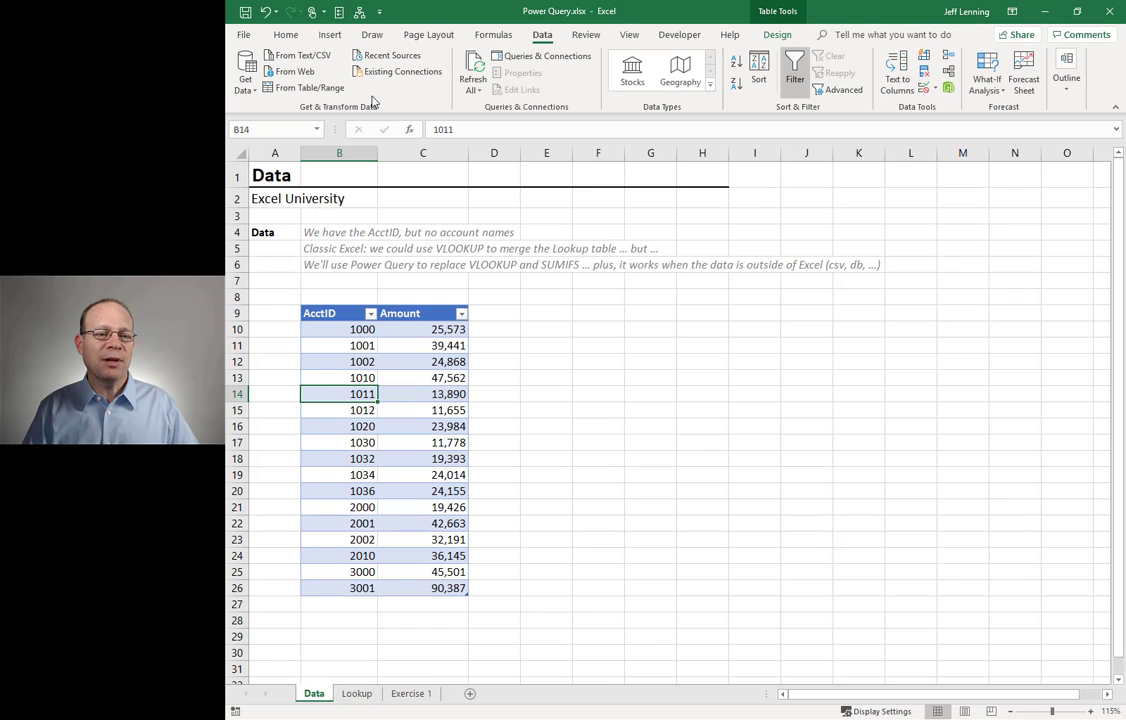
{"action": "left_click", "coordinate": [246, 82]}
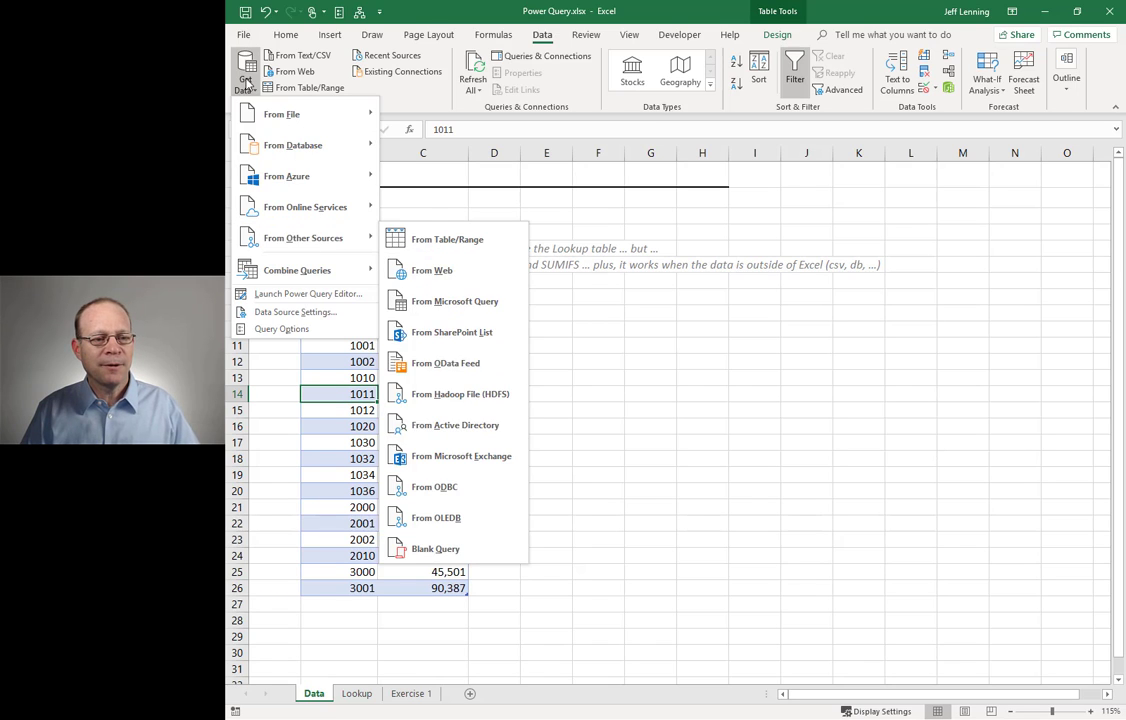
{"action": "key", "text": "Escape"}
{"action": "key", "text": "Escape"}
{"action": "left_click", "coordinate": [391, 329]}
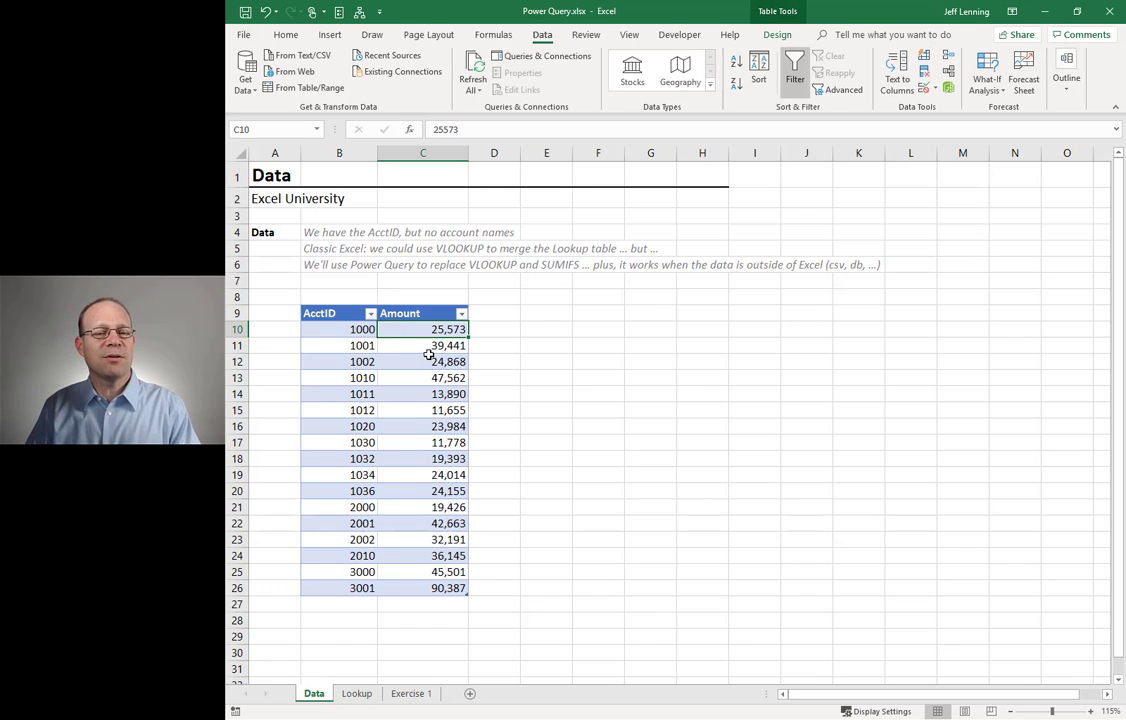
{"action": "left_click", "coordinate": [252, 90]}
{"action": "mouse_move", "coordinate": [290, 114]}
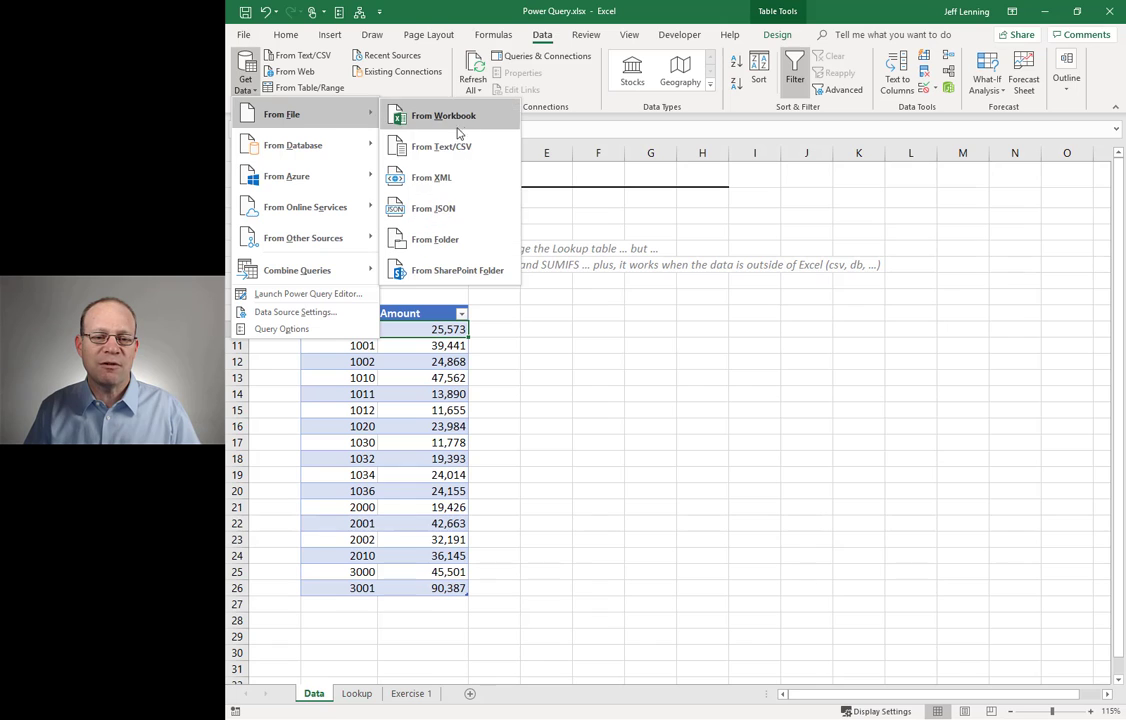
{"action": "mouse_move", "coordinate": [290, 145]}
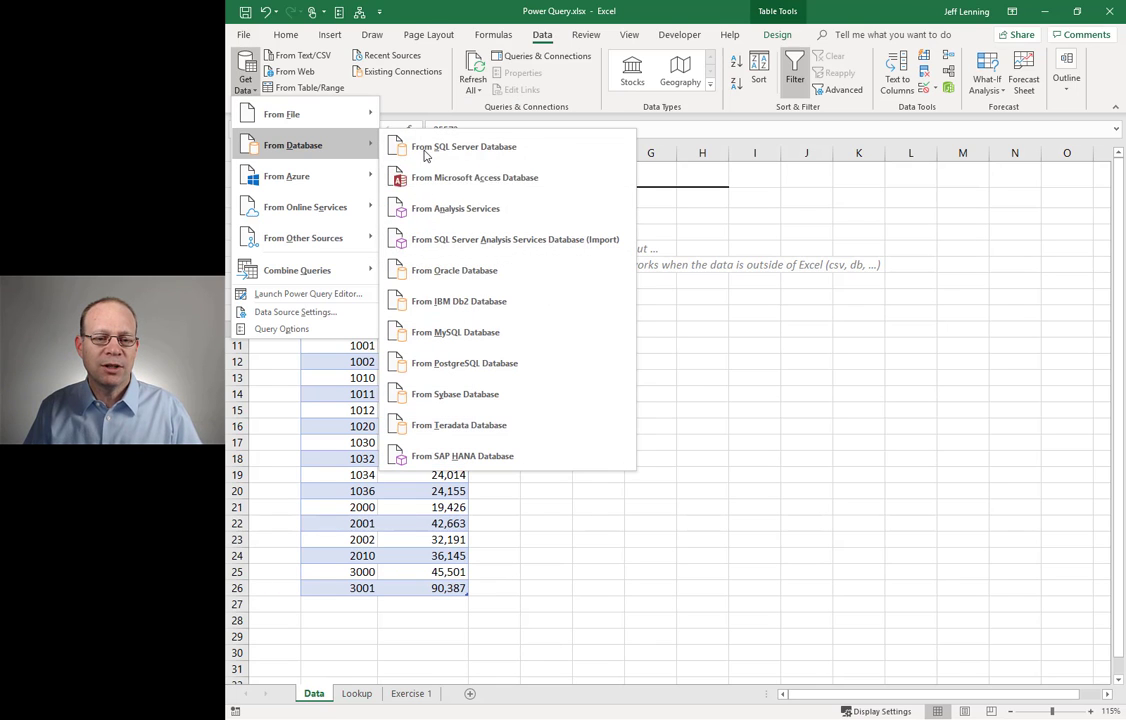
{"action": "key", "text": "Escape"}
{"action": "key", "text": "Escape"}
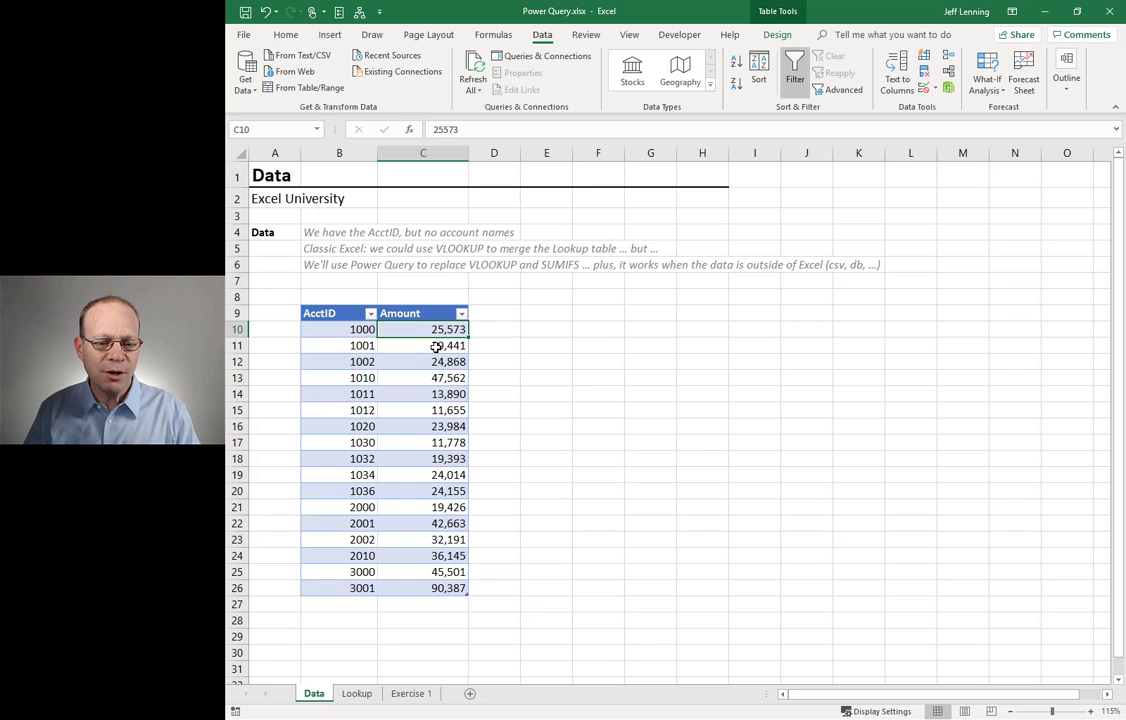
Open the Data table in the Power Query Editor as a new query from the table range.
{"action": "left_click", "coordinate": [437, 347]}
{"action": "left_click", "coordinate": [362, 347]}
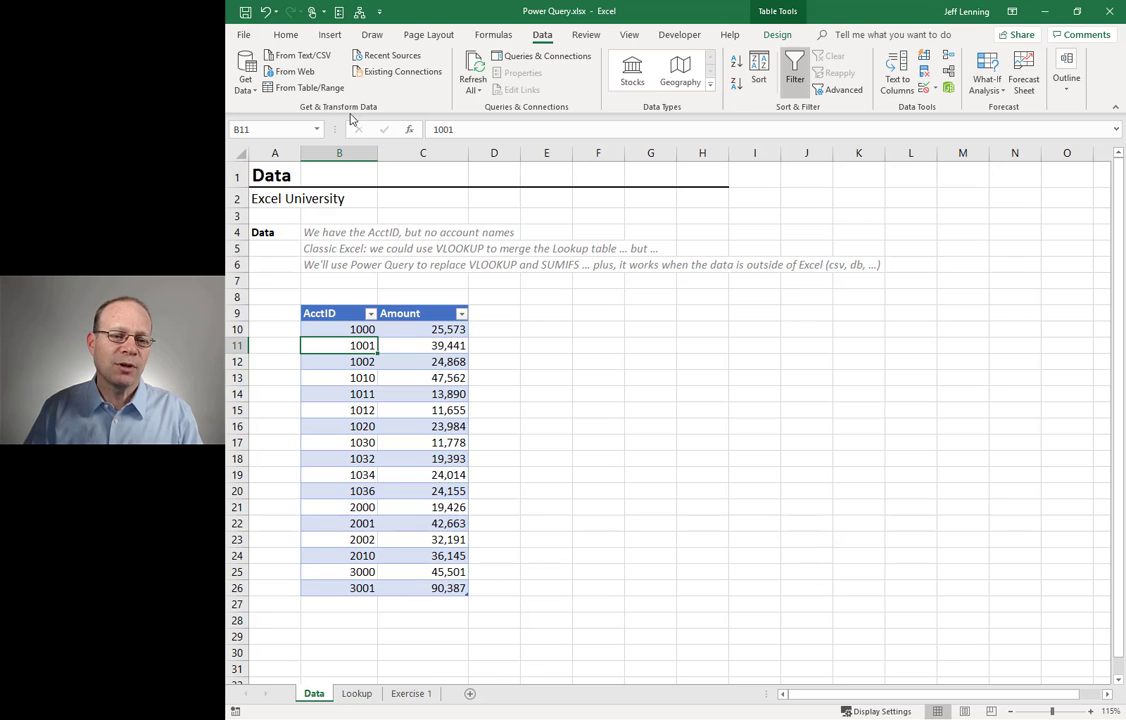
{"action": "left_click", "coordinate": [311, 88]}
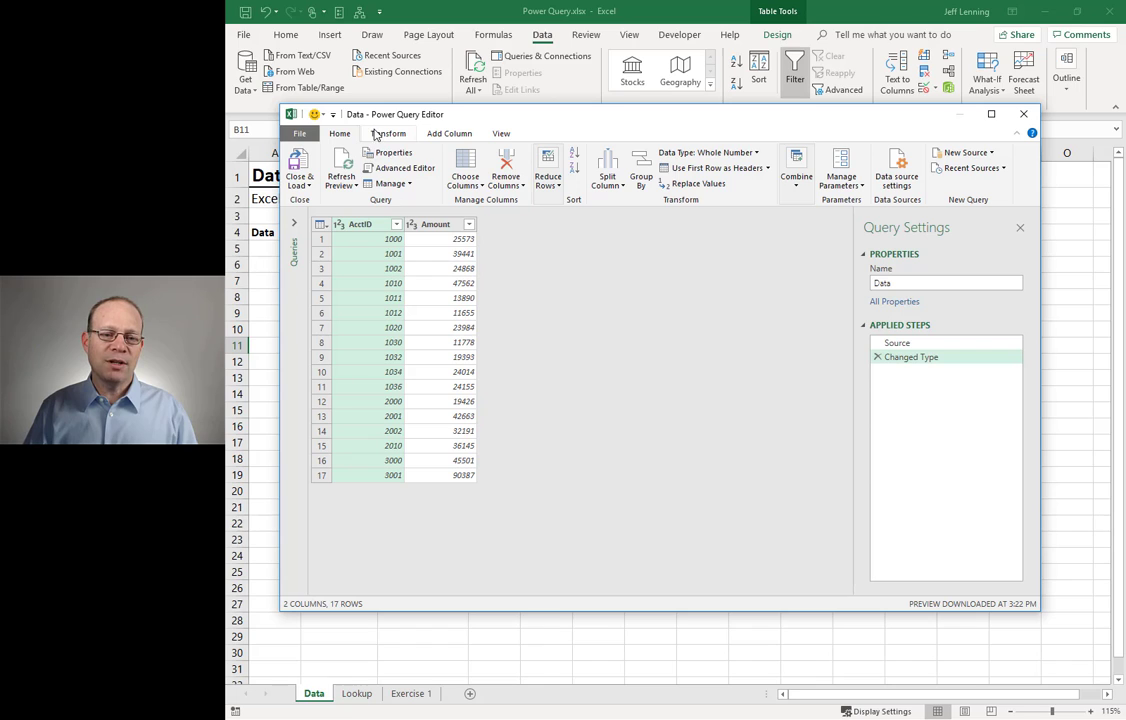
Review the Power Query Editor's Close & Load options and its transform, add-column and view commands.
{"action": "left_click", "coordinate": [299, 184]}
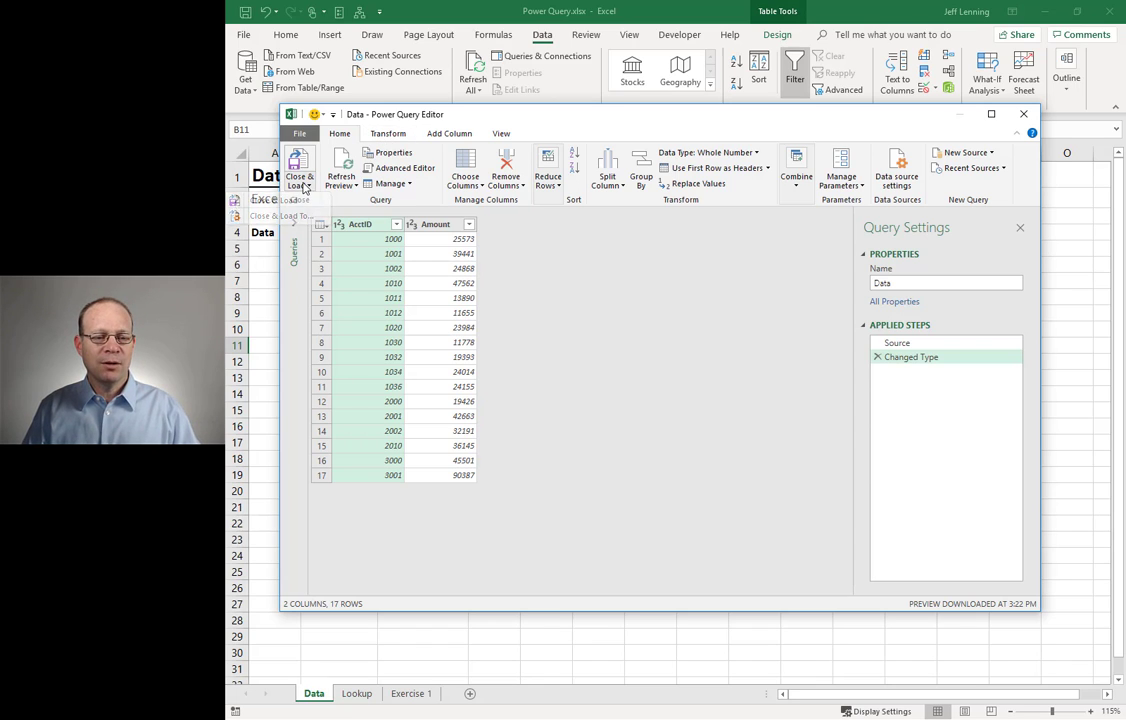
{"action": "left_click", "coordinate": [297, 182]}
{"action": "left_click", "coordinate": [388, 133]}
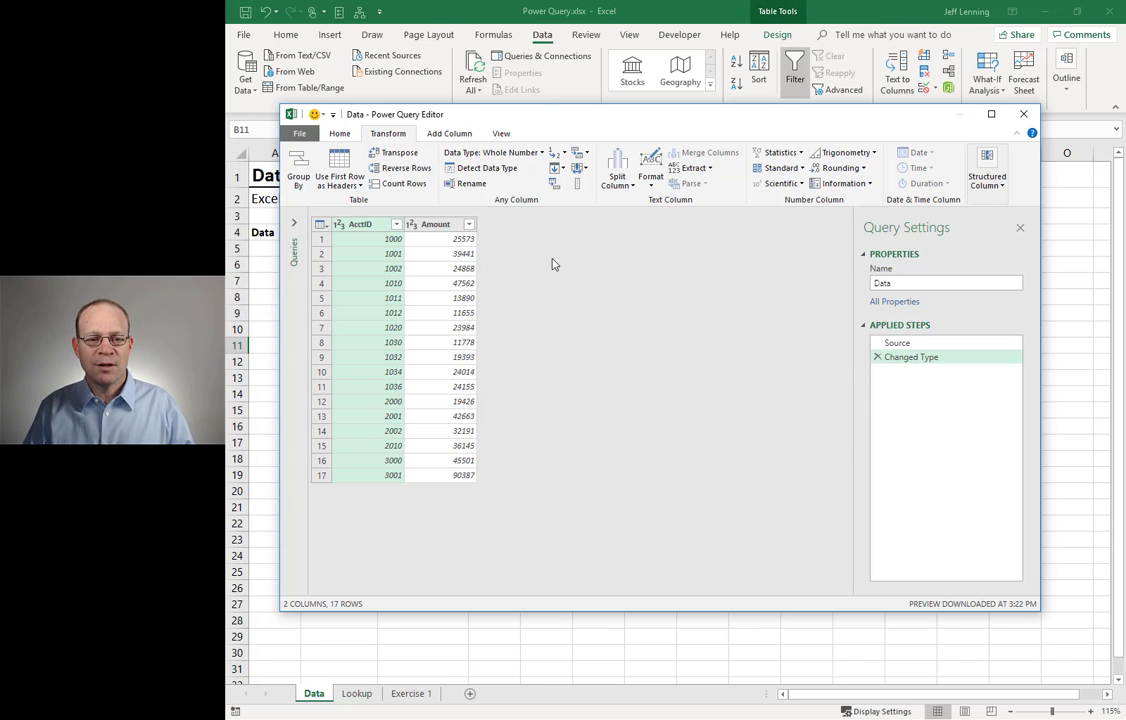
{"action": "left_click", "coordinate": [440, 133]}
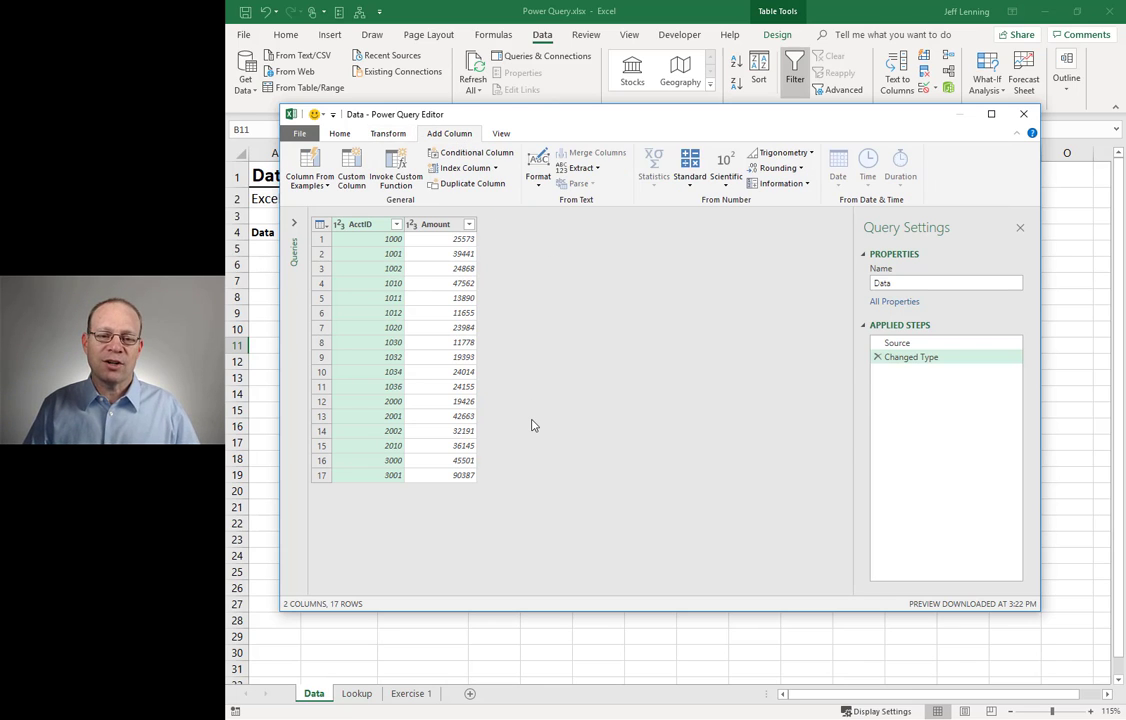
{"action": "left_click", "coordinate": [501, 133]}
{"action": "left_click", "coordinate": [389, 134]}
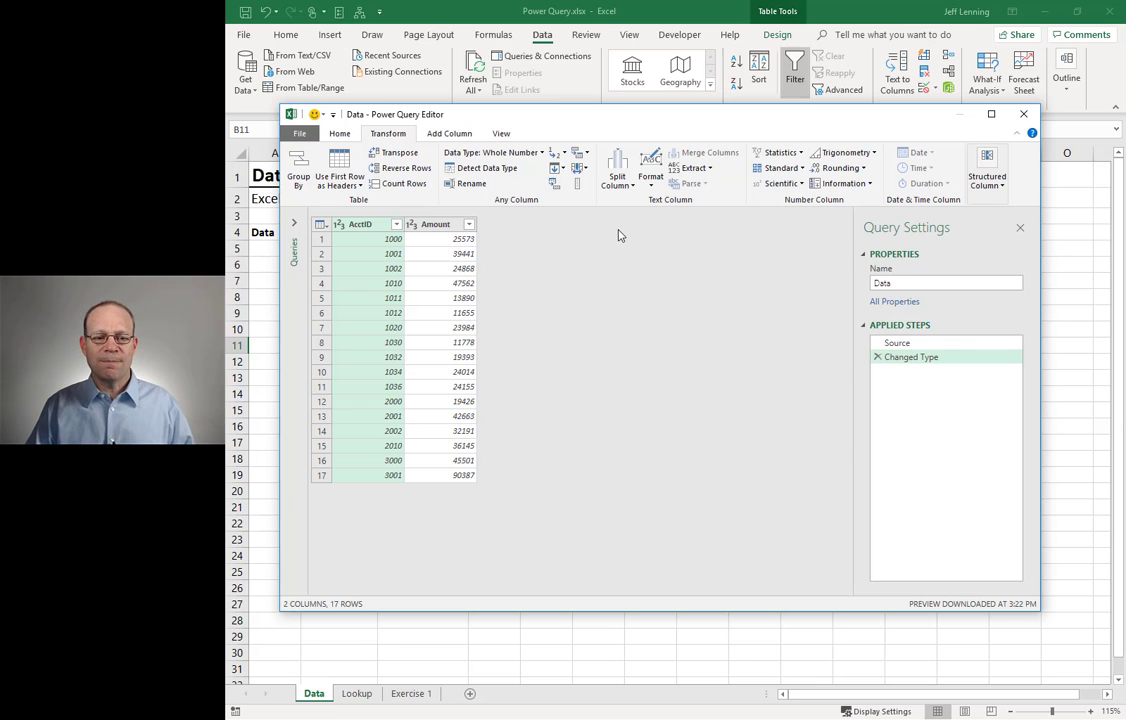
{"action": "left_click", "coordinate": [340, 133]}
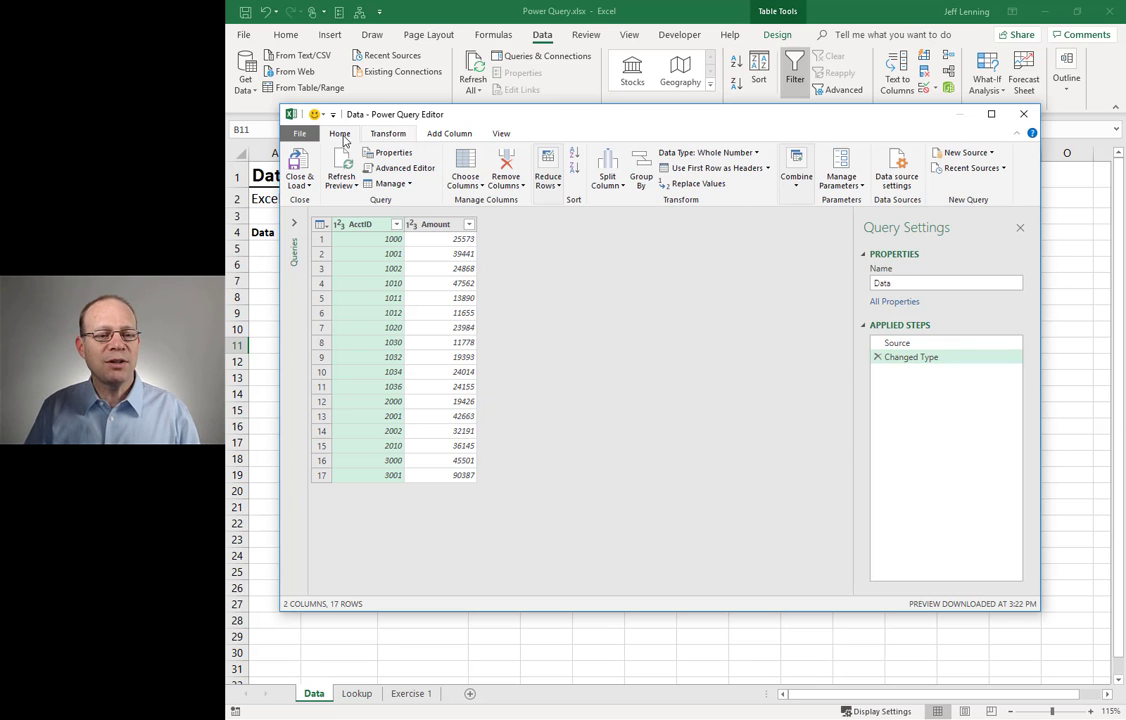
Close the editor and load the Data query into the workbook with the Only Create Connection option.
{"action": "left_click", "coordinate": [304, 188]}
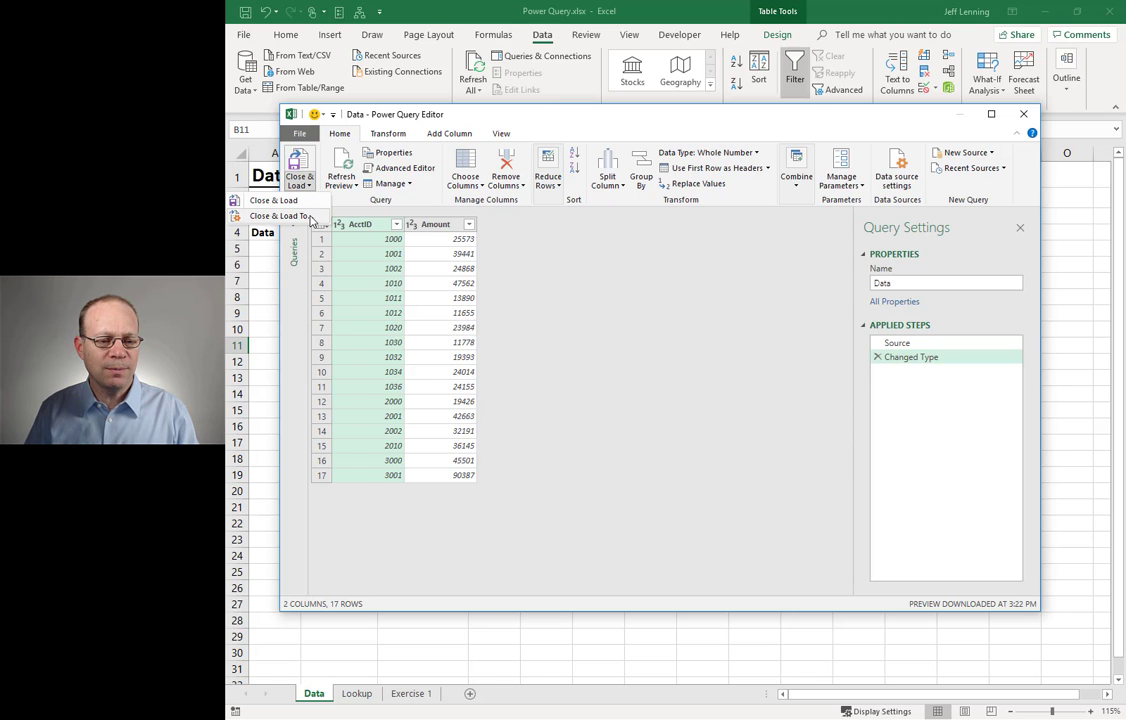
{"action": "left_click", "coordinate": [310, 218]}
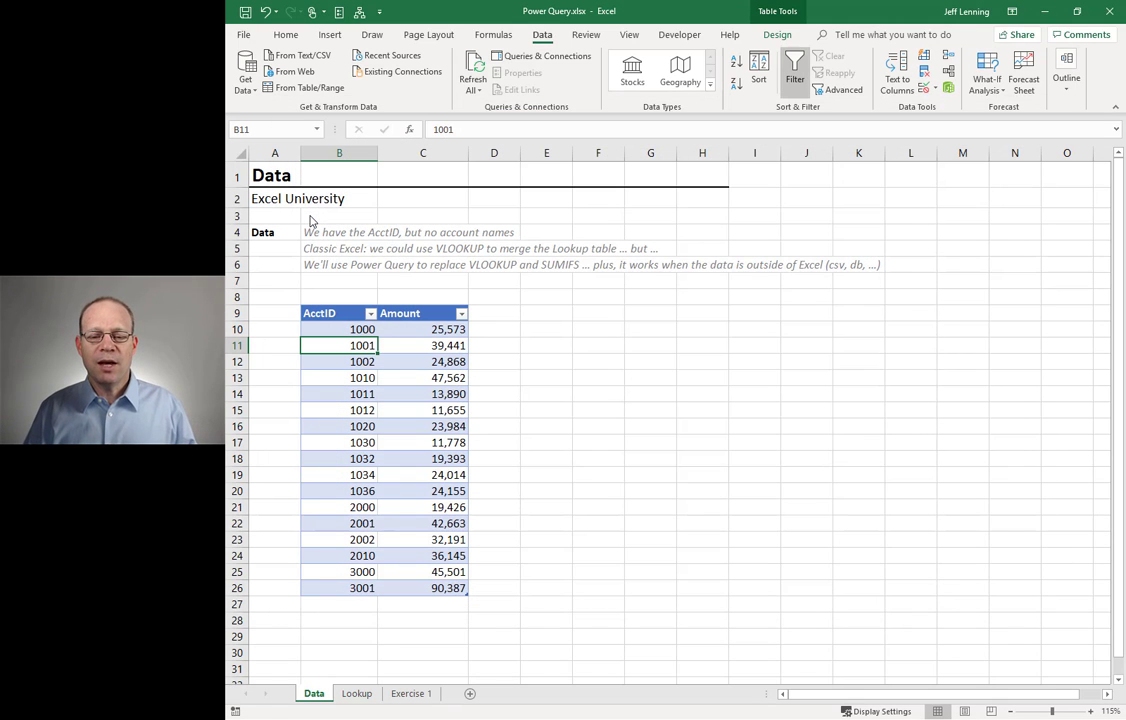
{"action": "left_click", "coordinate": [762, 284]}
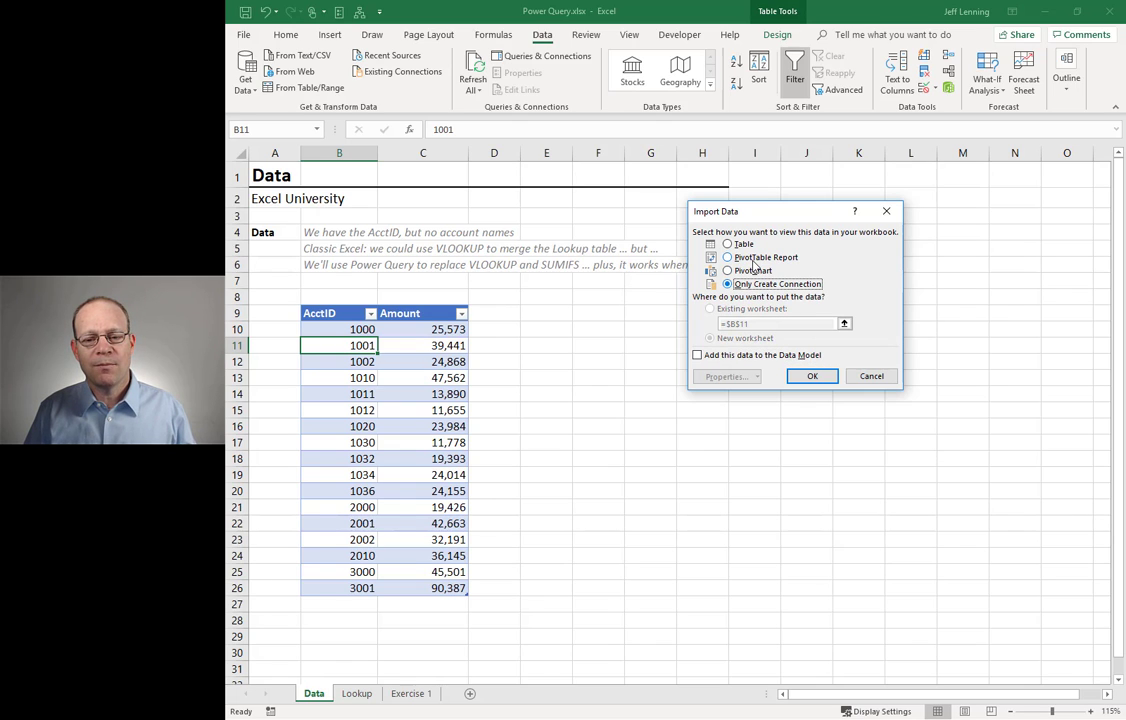
{"action": "left_click", "coordinate": [728, 244]}
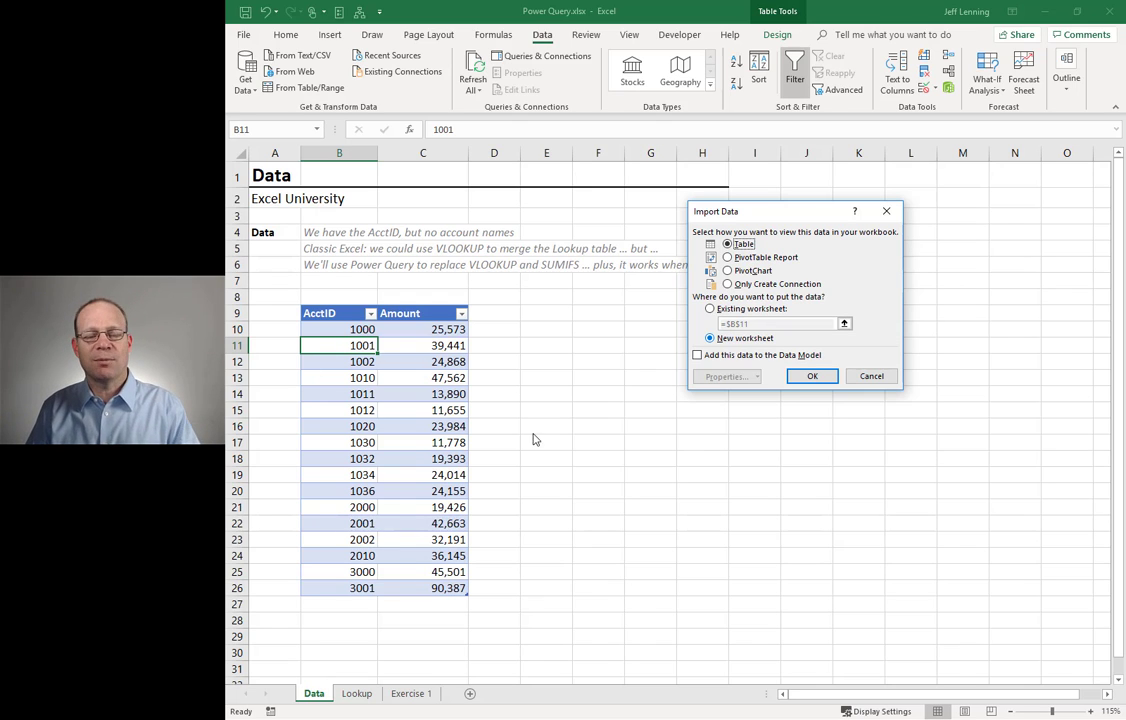
{"action": "left_click", "coordinate": [736, 285]}
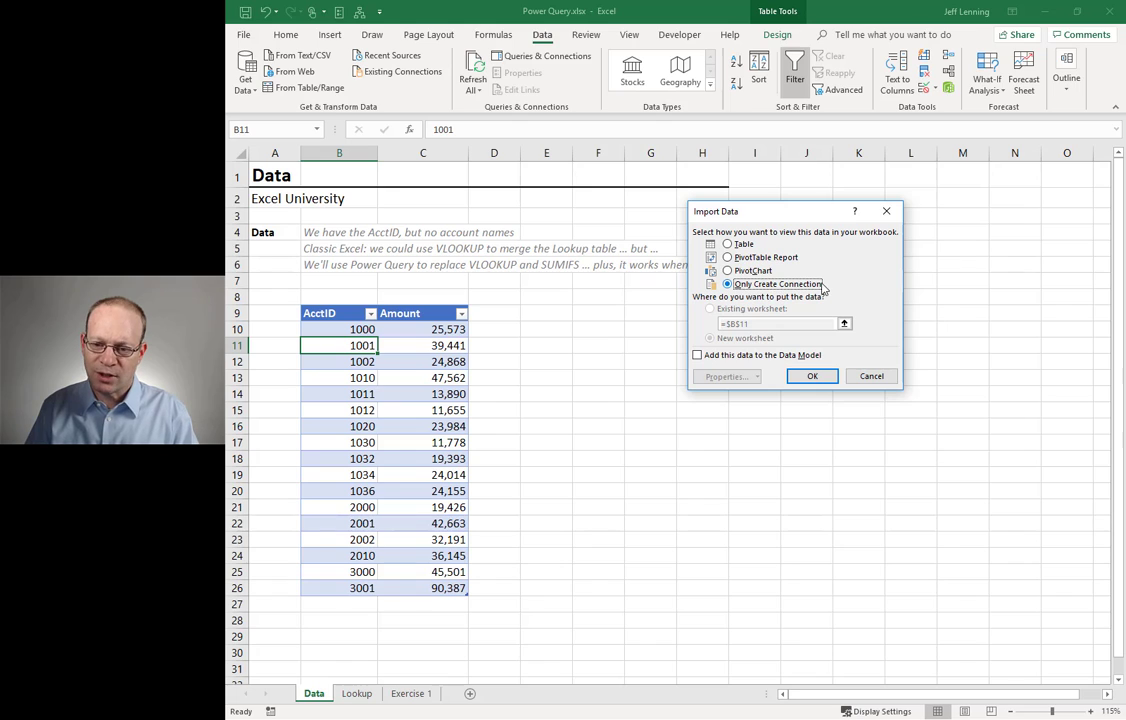
{"action": "left_click", "coordinate": [765, 258]}
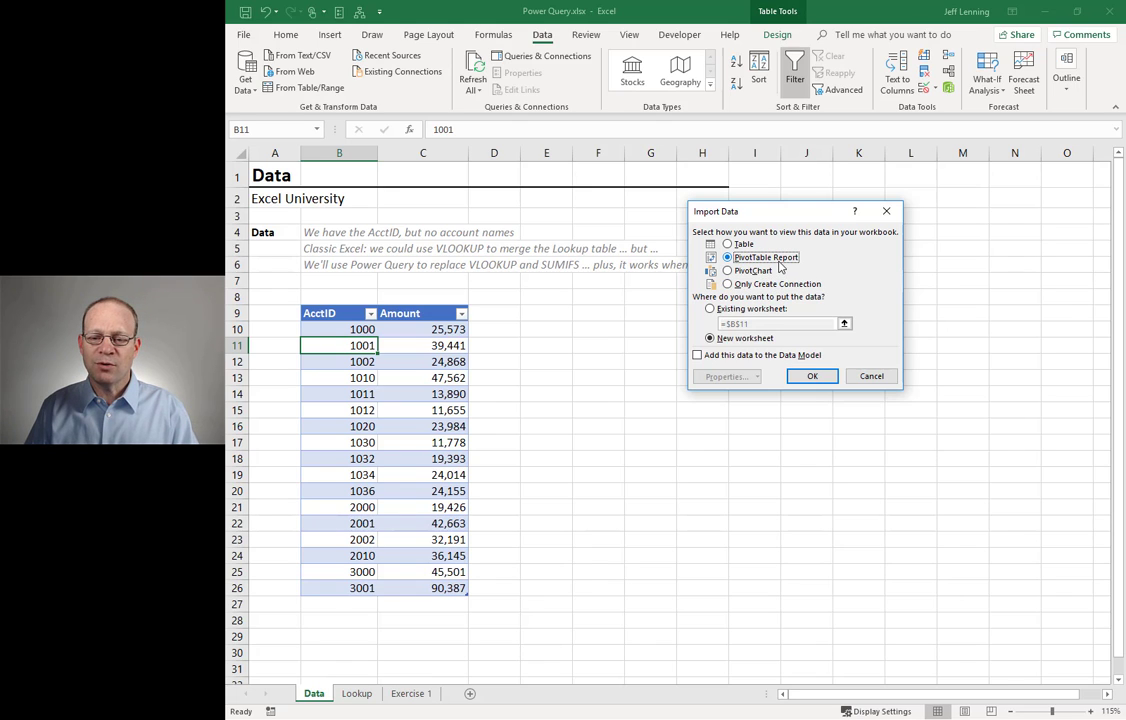
{"action": "left_click", "coordinate": [752, 271]}
{"action": "left_click", "coordinate": [760, 284]}
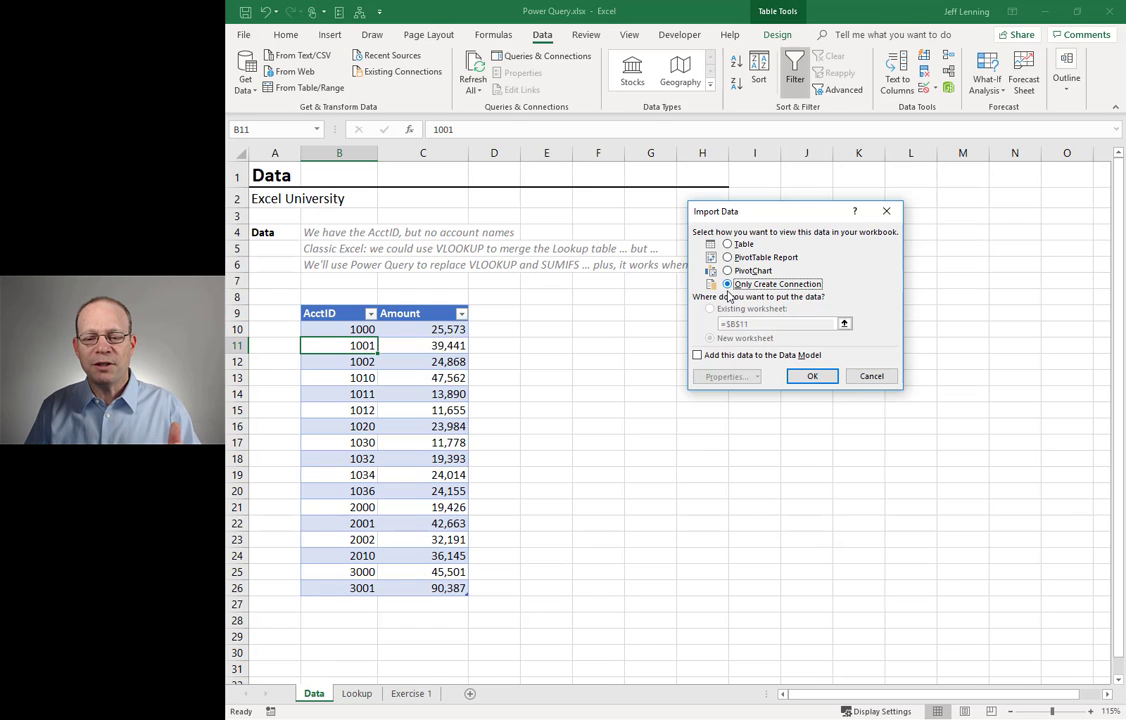
{"action": "left_click", "coordinate": [812, 376]}
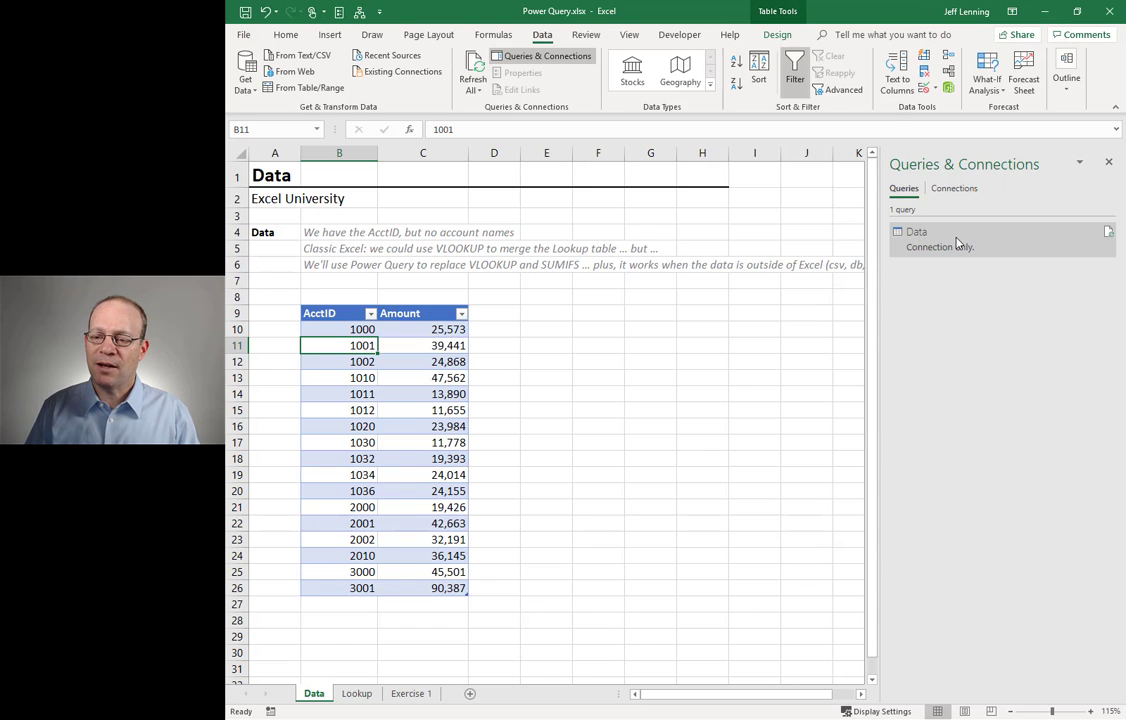
Hide the Queries & Connections pane and bring it back into view.
{"action": "mouse_move", "coordinate": [957, 244]}
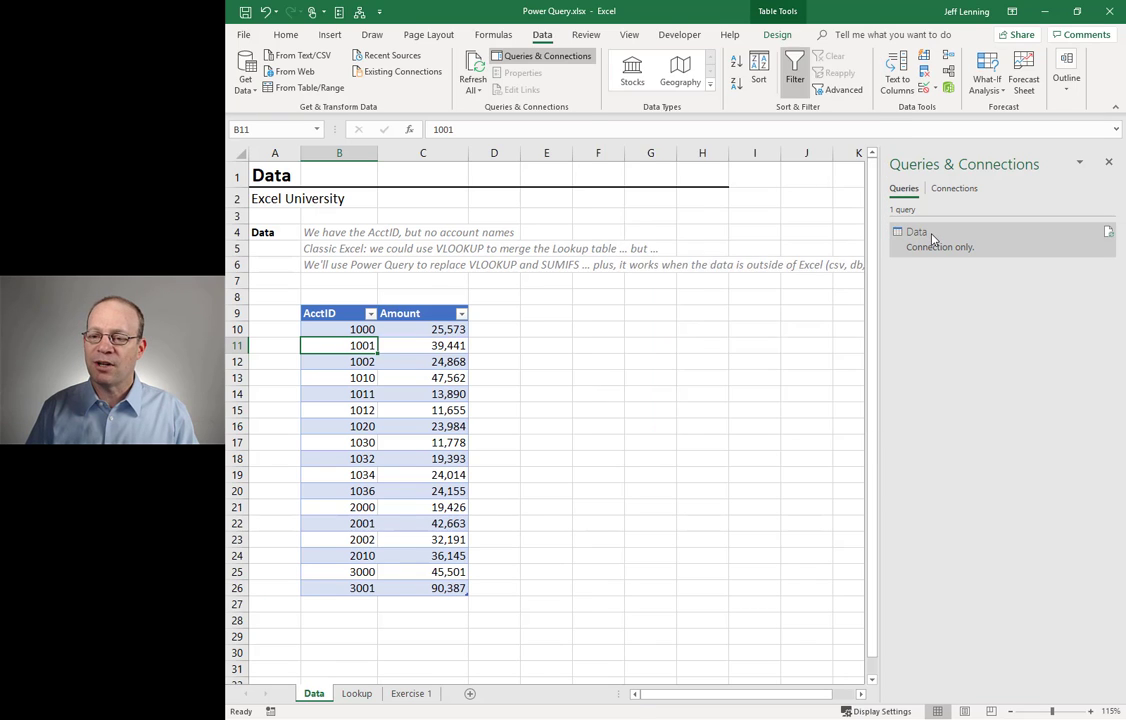
{"action": "left_click", "coordinate": [1108, 164]}
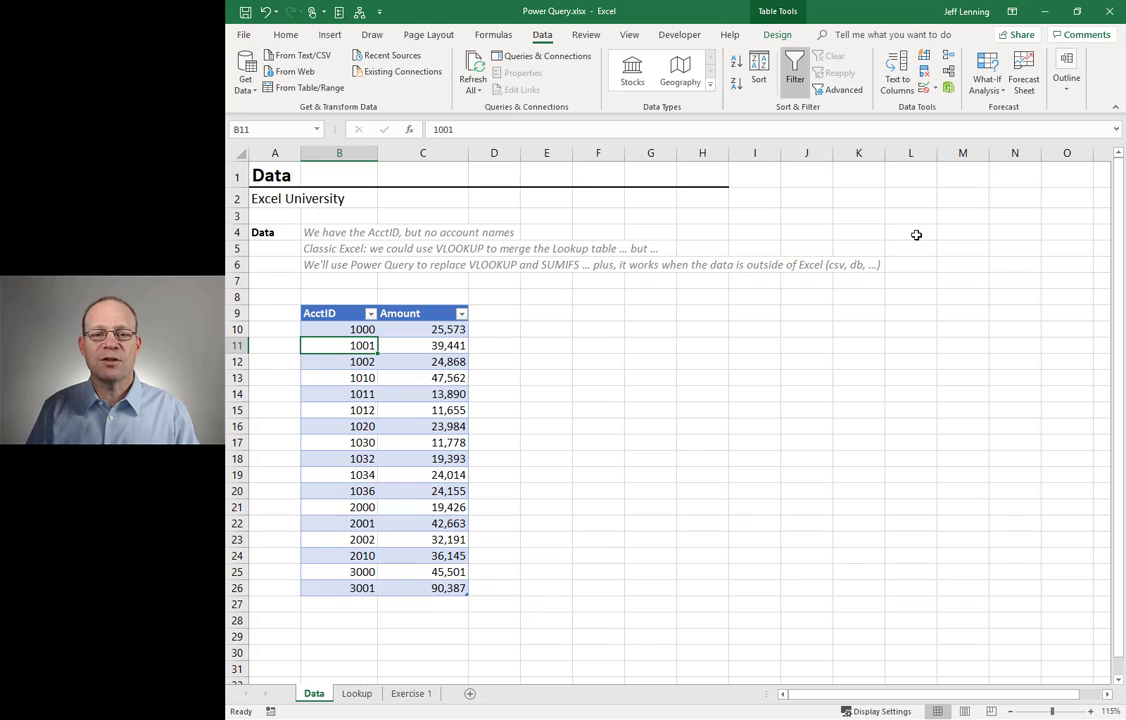
{"action": "left_click", "coordinate": [522, 57]}
{"action": "left_click", "coordinate": [535, 60]}
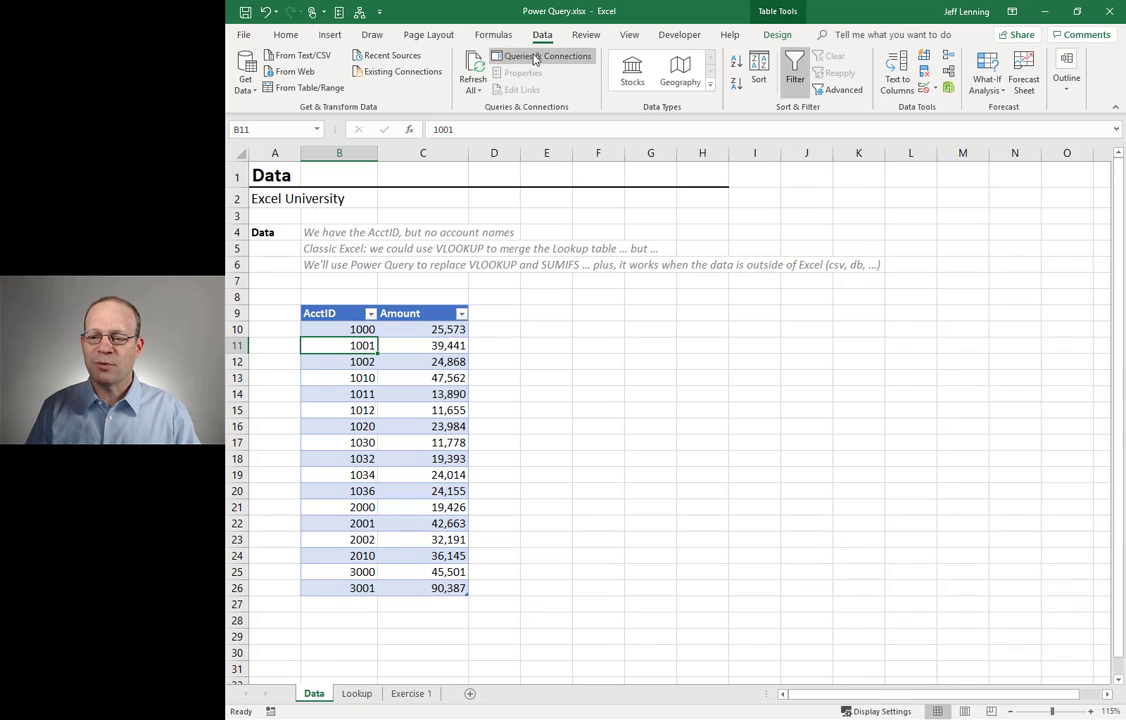
{"action": "left_click", "coordinate": [535, 60]}
{"action": "left_click", "coordinate": [535, 62]}
{"action": "left_click", "coordinate": [535, 64]}
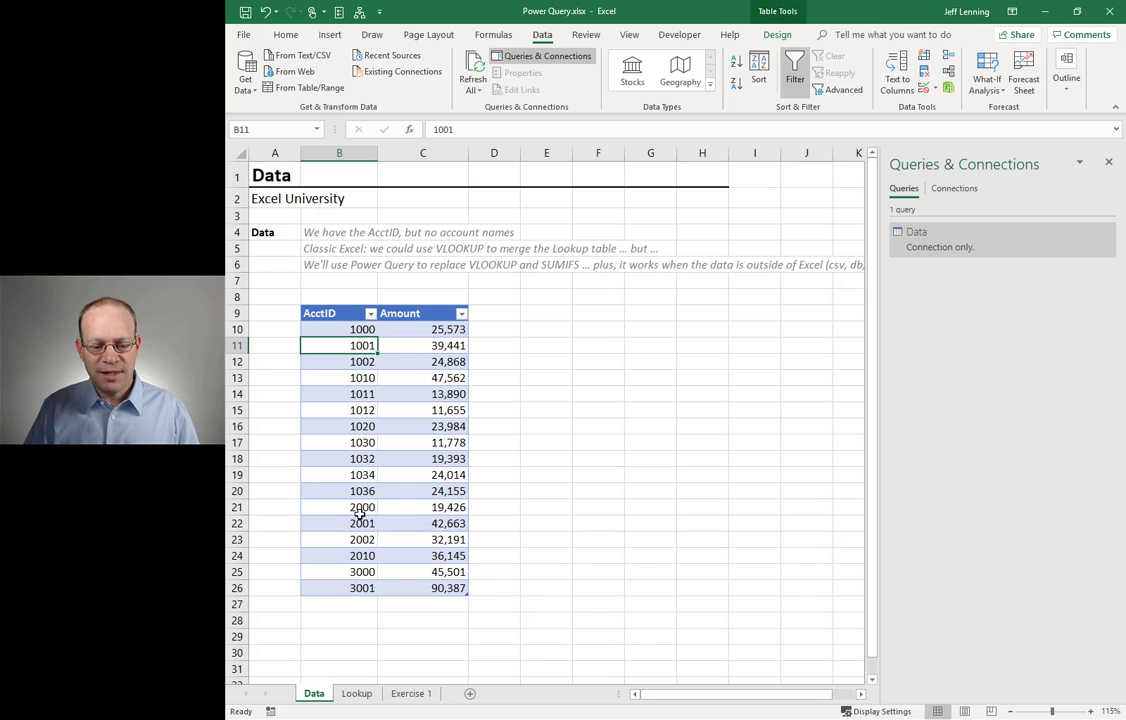
Open the Lookup sheet's table in the Power Query Editor as a new query and glance at its transform commands.
{"action": "left_click", "coordinate": [356, 693]}
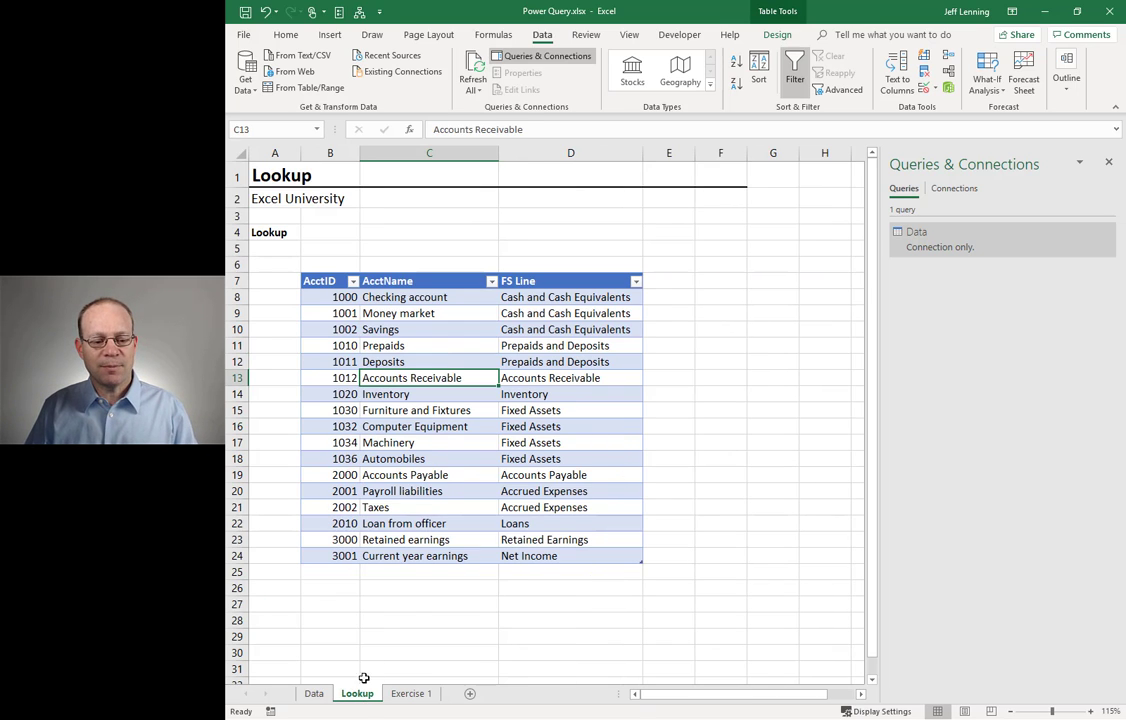
{"action": "left_click", "coordinate": [419, 297]}
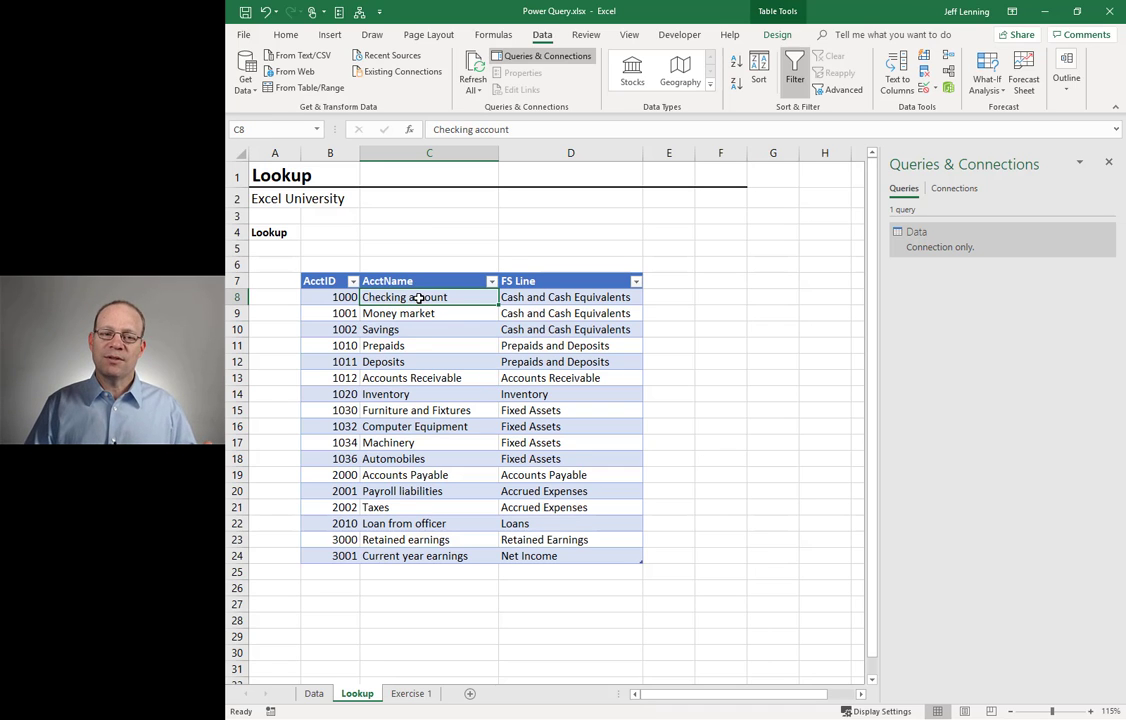
{"action": "left_click", "coordinate": [309, 89]}
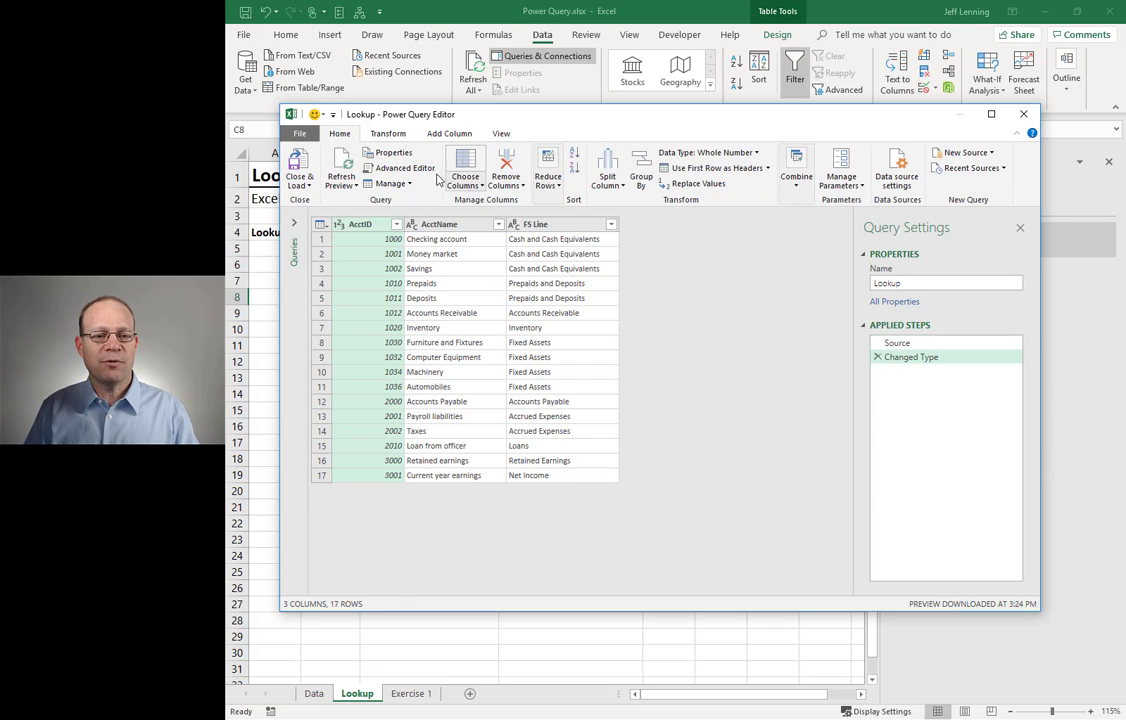
{"action": "left_click", "coordinate": [388, 133]}
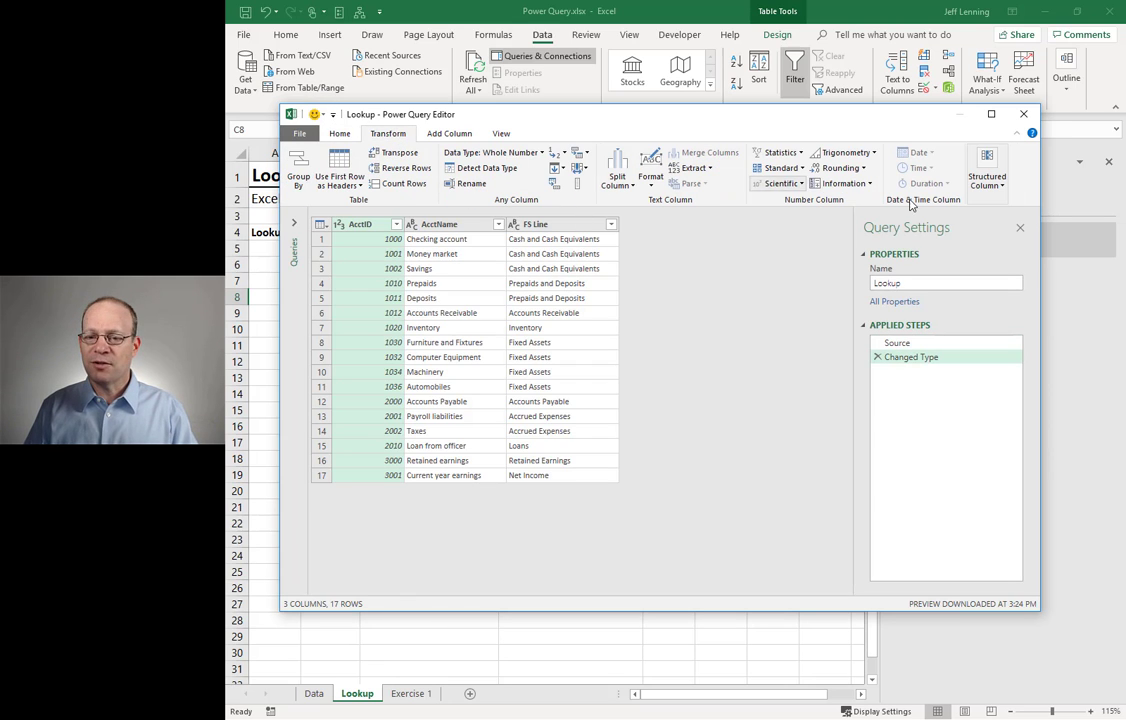
{"action": "left_click", "coordinate": [340, 133]}
Load the Lookup query into the workbook with the Only Create Connection option.
{"action": "left_click", "coordinate": [298, 182]}
{"action": "left_click", "coordinate": [285, 203]}
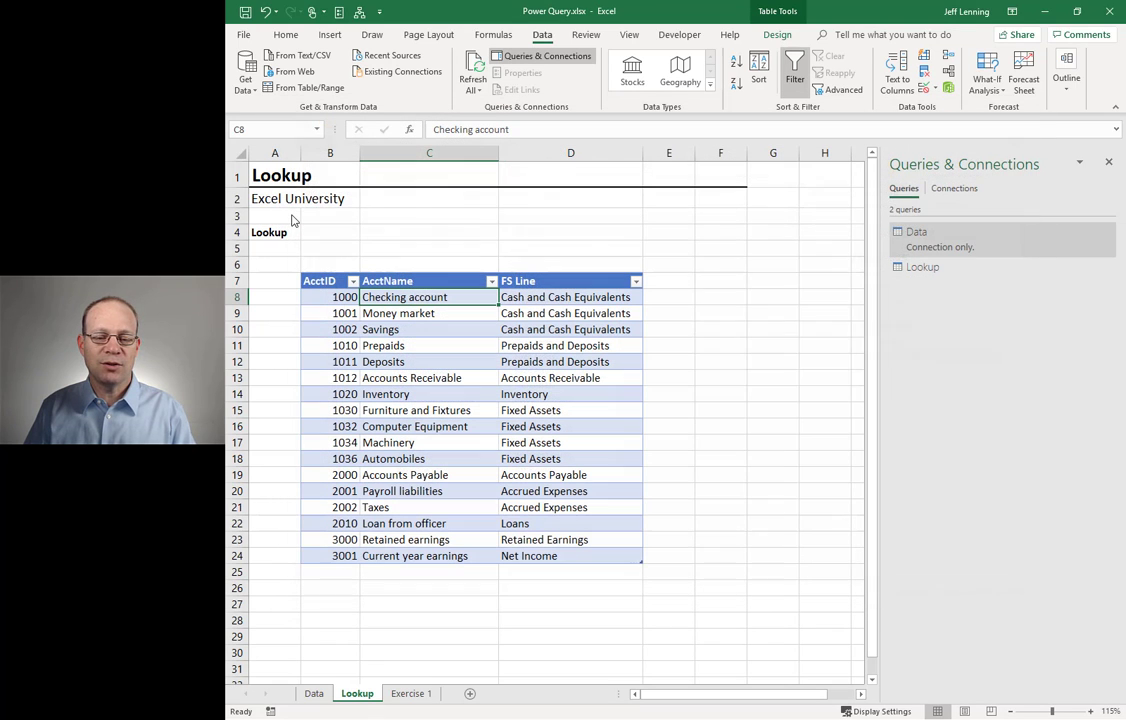
{"action": "left_click", "coordinate": [728, 284]}
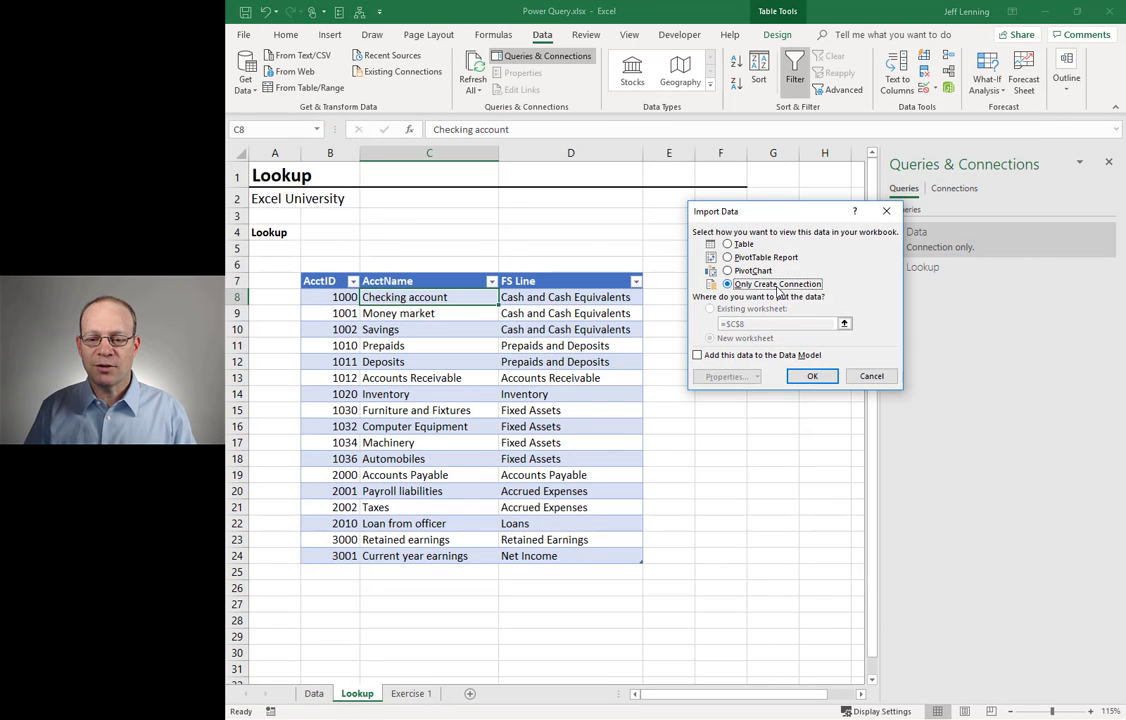
{"action": "left_click", "coordinate": [811, 375]}
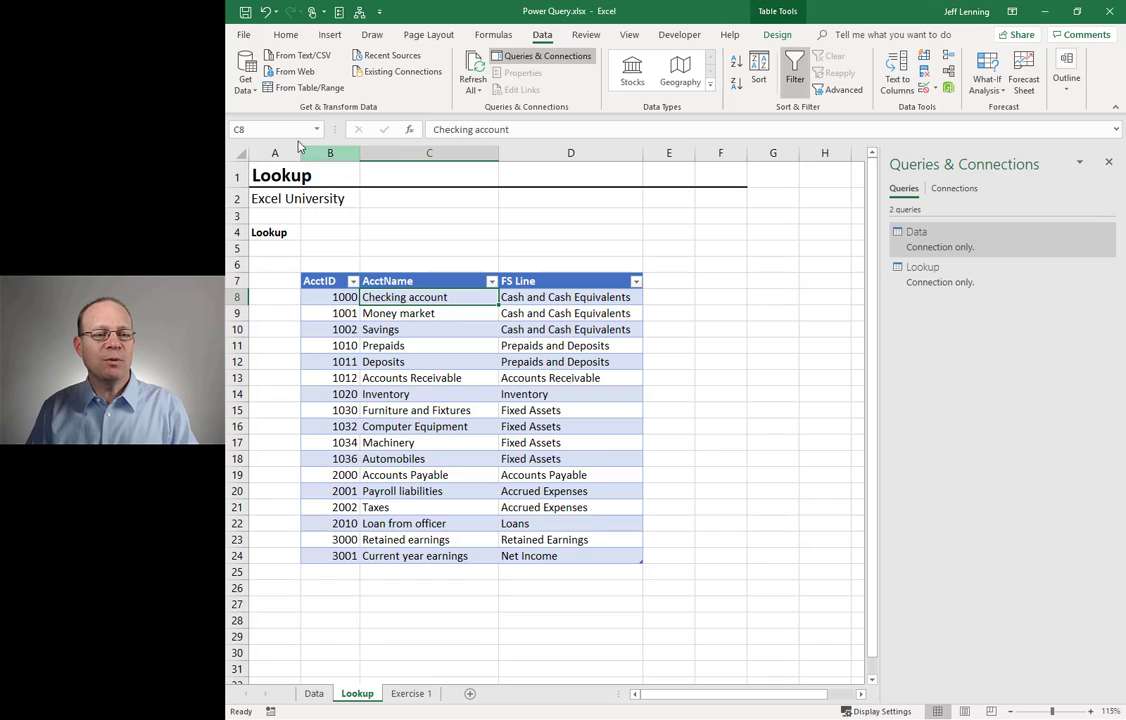
Merge the Data query with the Lookup query as second table, matching them on their AcctID columns.
{"action": "left_click", "coordinate": [250, 90]}
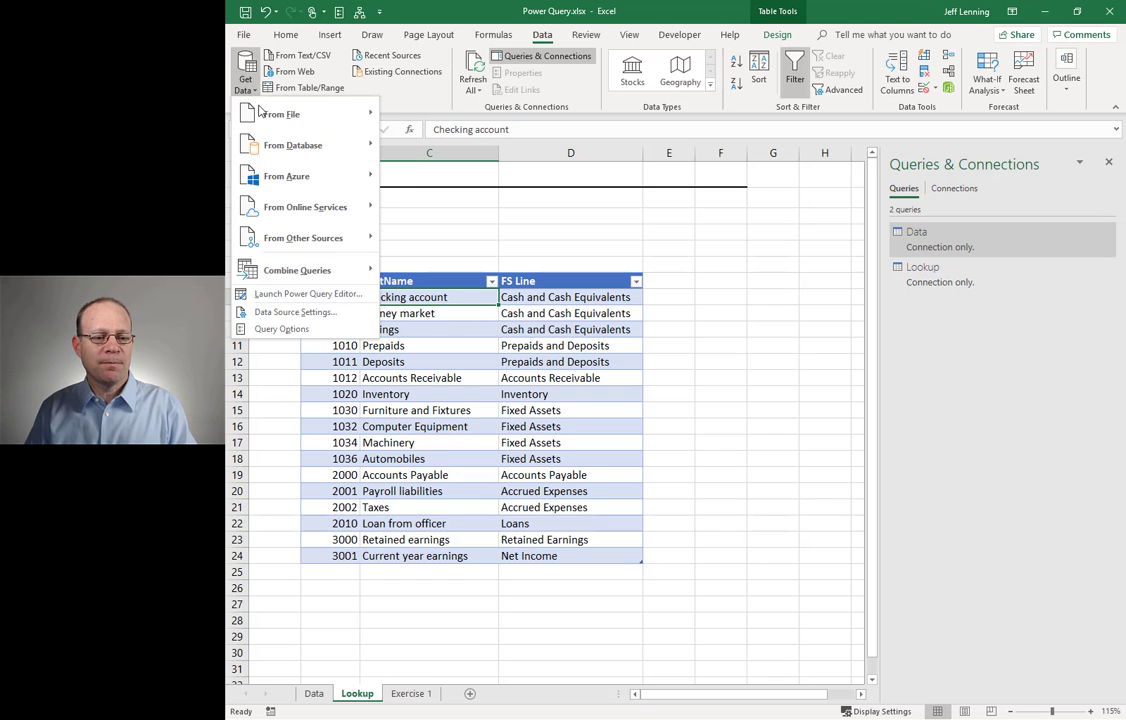
{"action": "mouse_move", "coordinate": [320, 277]}
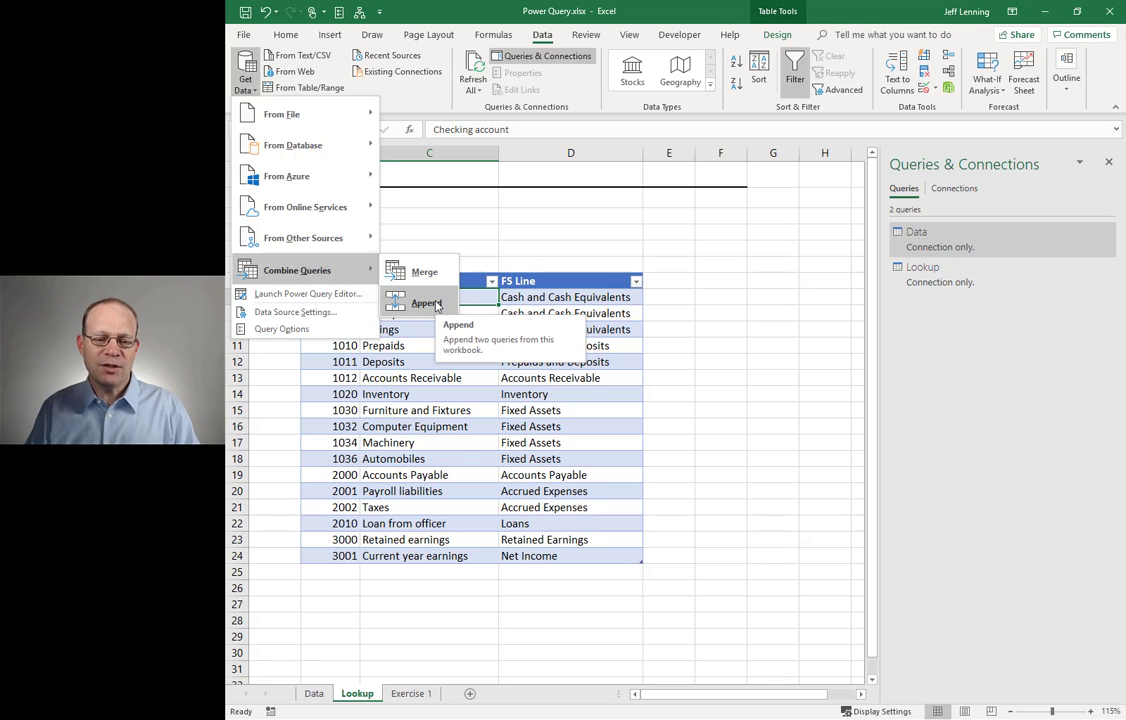
{"action": "left_click", "coordinate": [427, 303]}
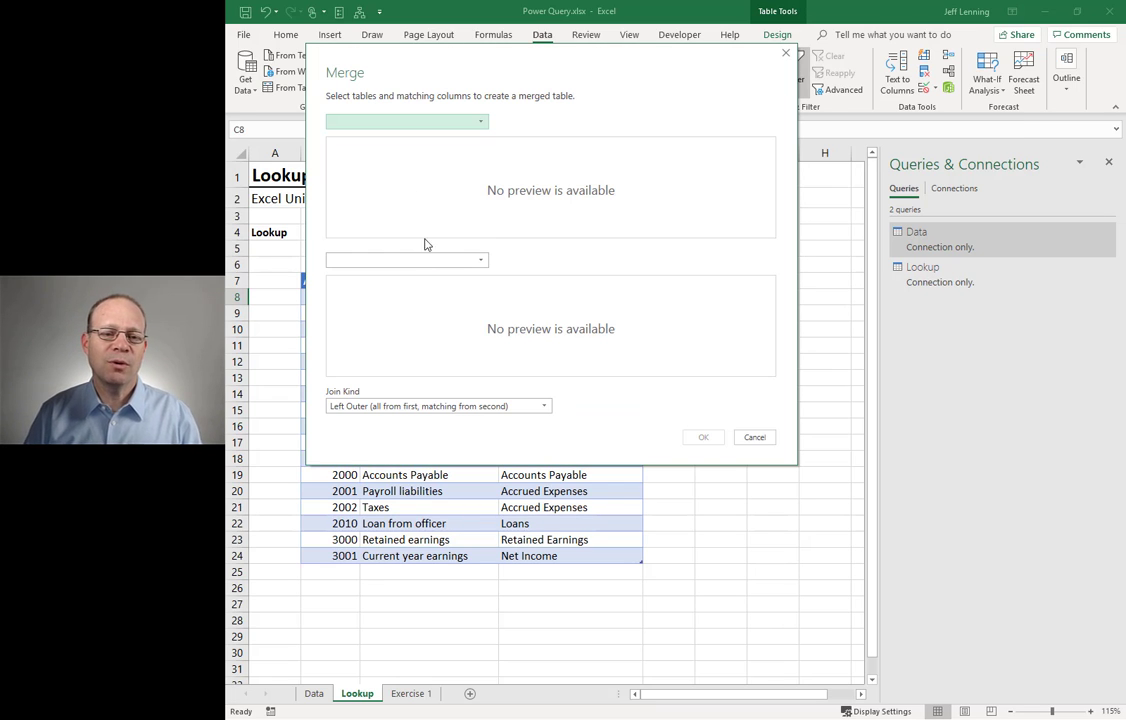
{"action": "left_click", "coordinate": [402, 124]}
{"action": "left_click", "coordinate": [399, 138]}
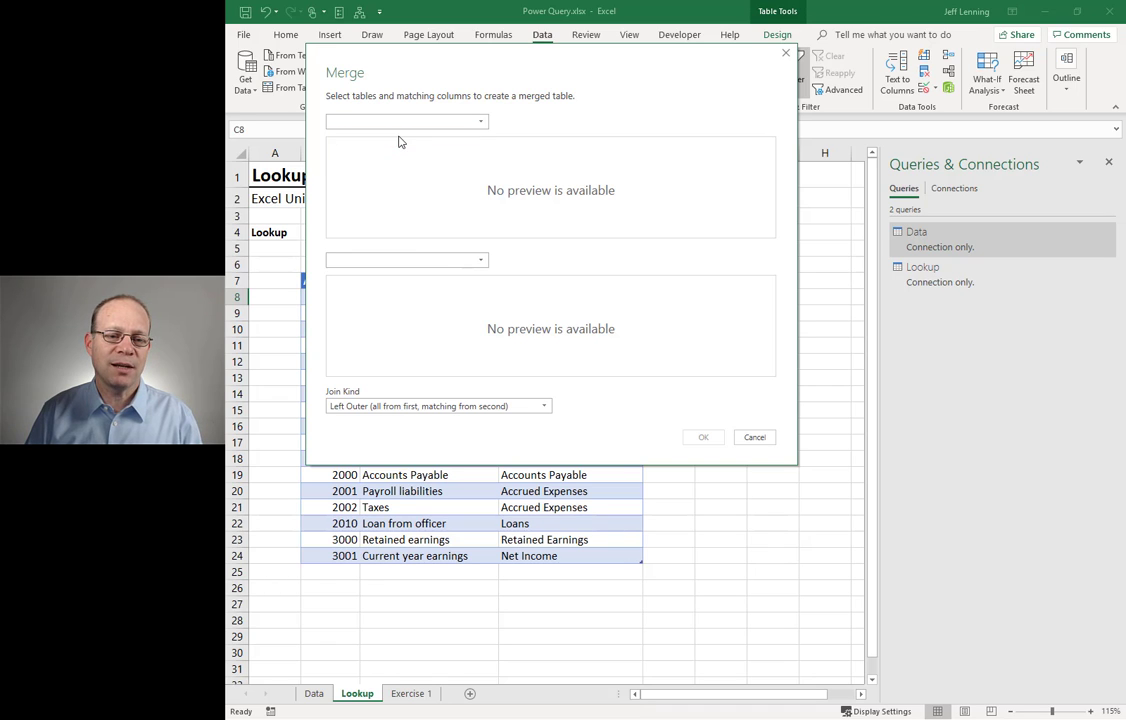
{"action": "left_click", "coordinate": [406, 261]}
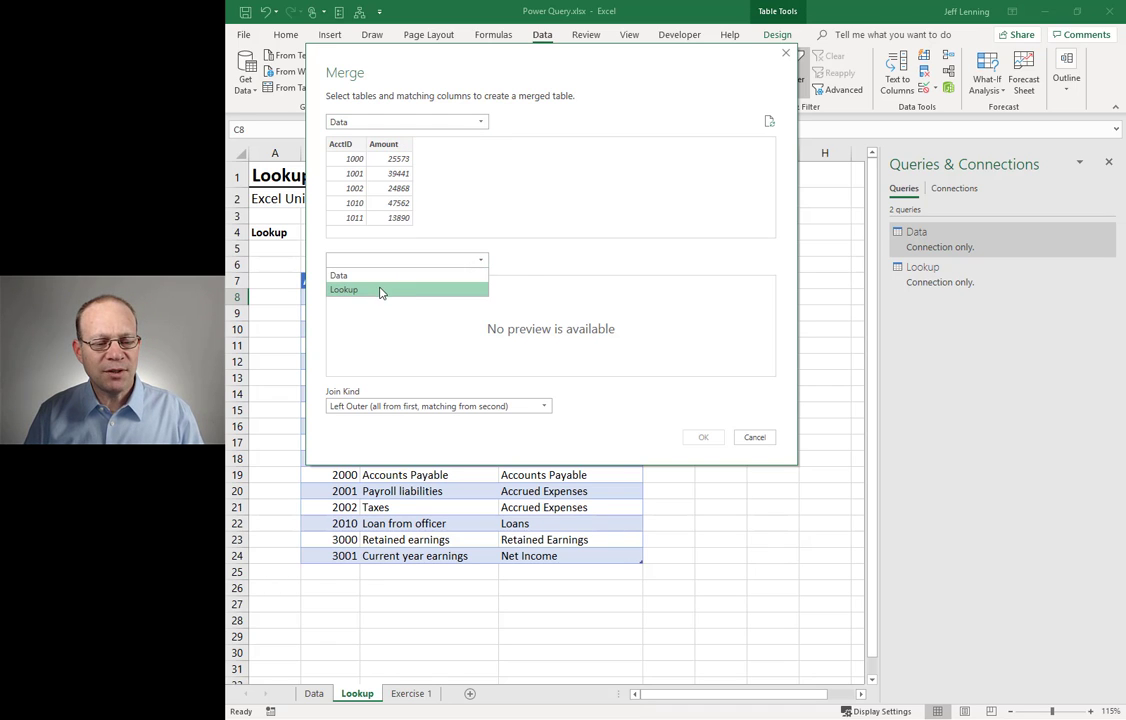
{"action": "left_click", "coordinate": [378, 290]}
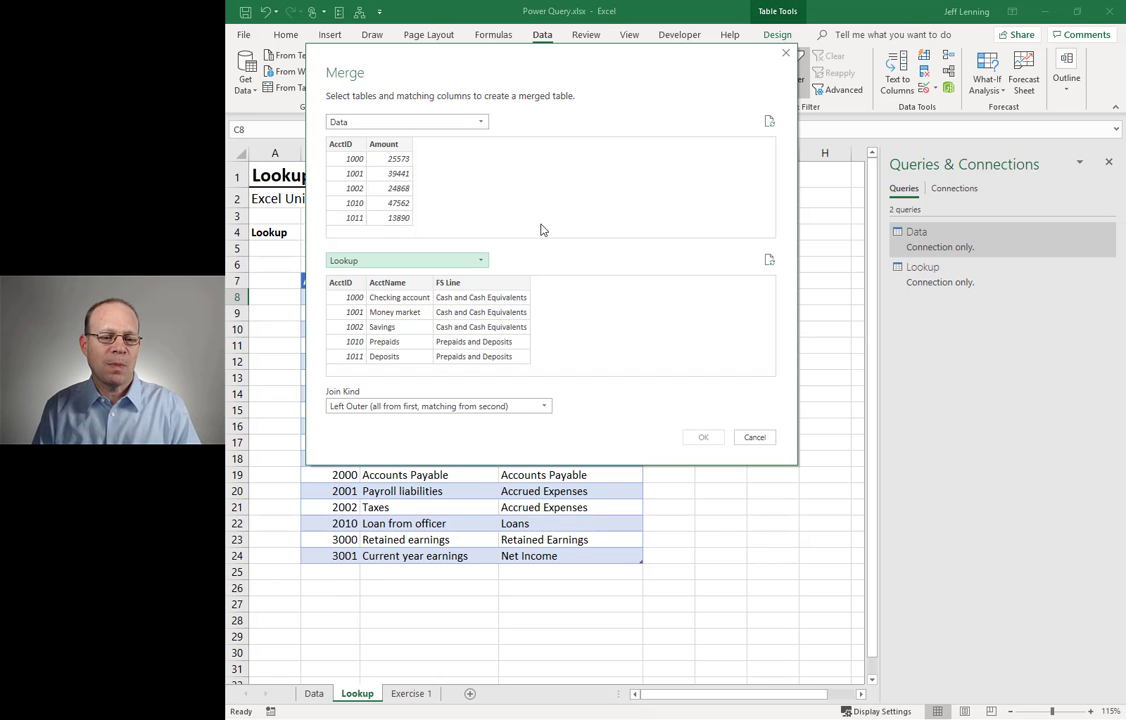
{"action": "left_click", "coordinate": [338, 144]}
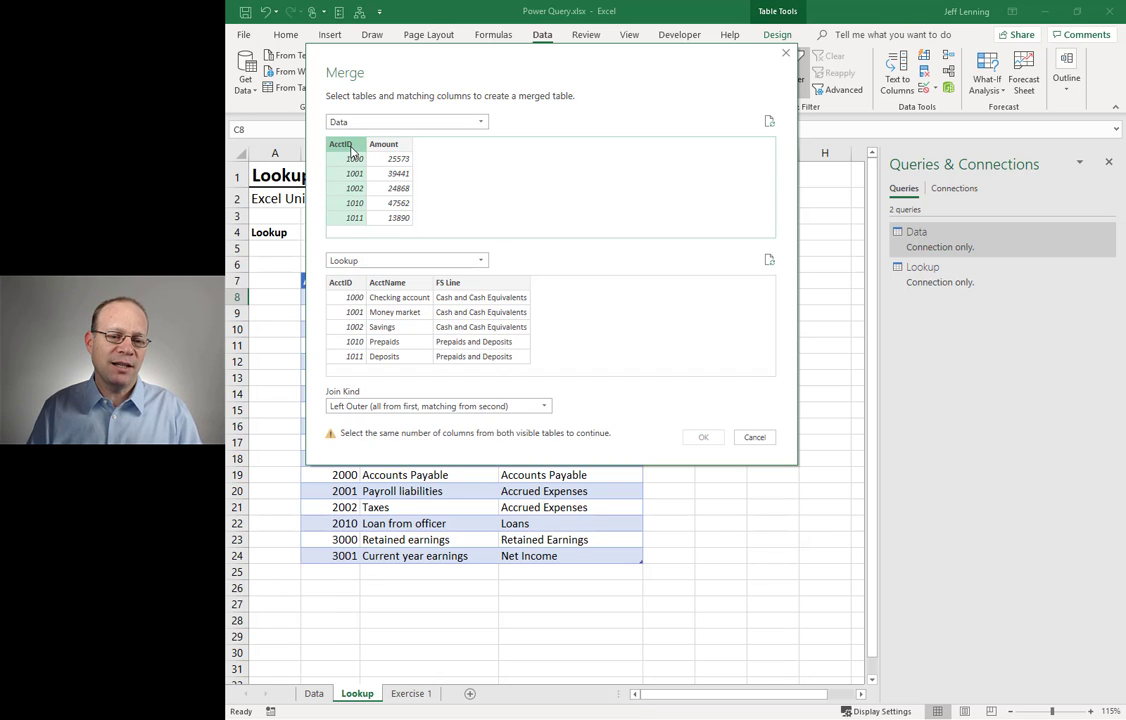
{"action": "left_click", "coordinate": [342, 284]}
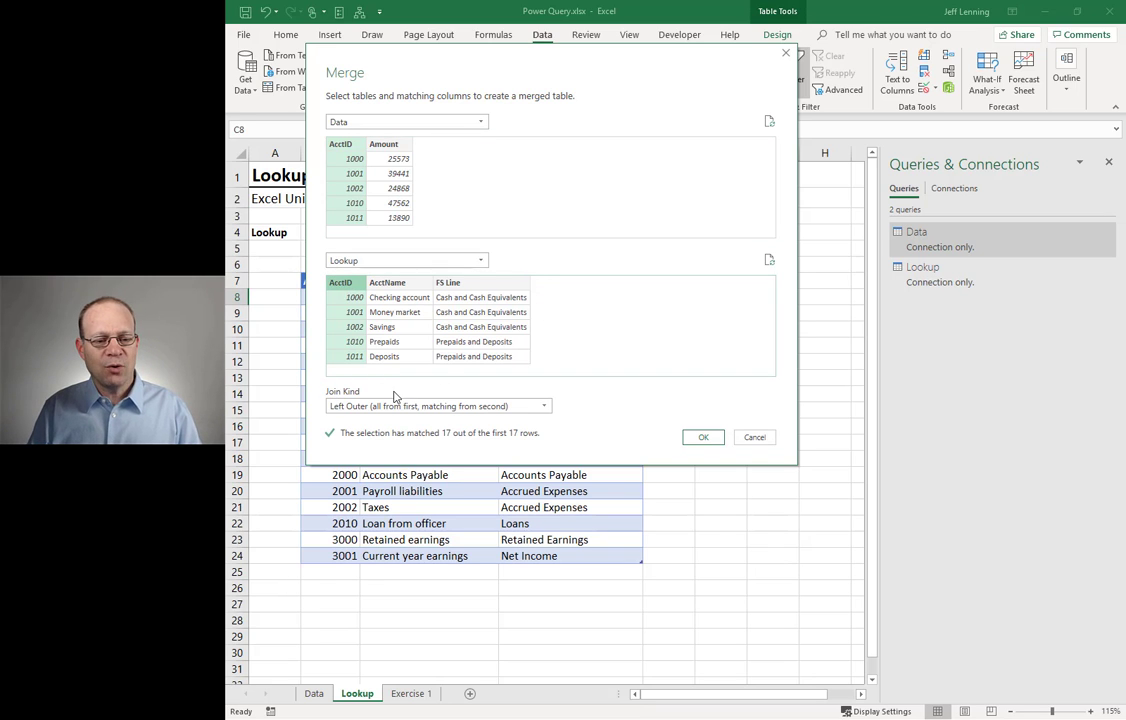
Create the left outer merge of Data and Lookup, and expand the Lookup column to AcctName and FS Line without the column-name prefix.
{"action": "left_click", "coordinate": [703, 438]}
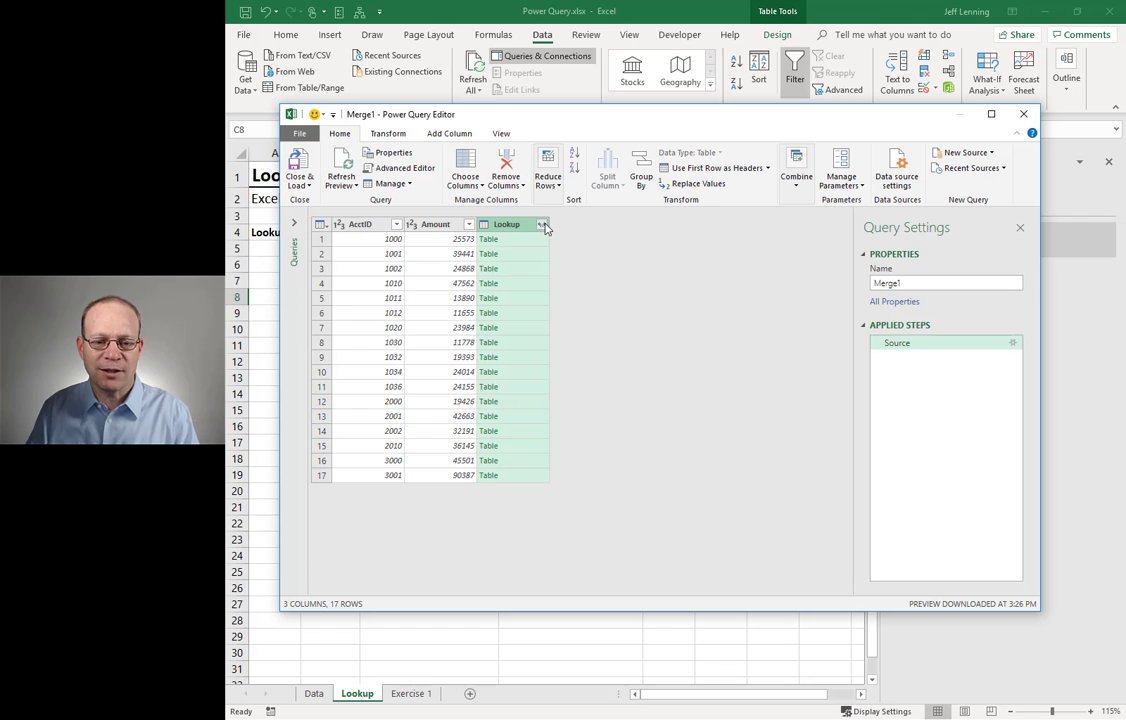
{"action": "left_click", "coordinate": [541, 224]}
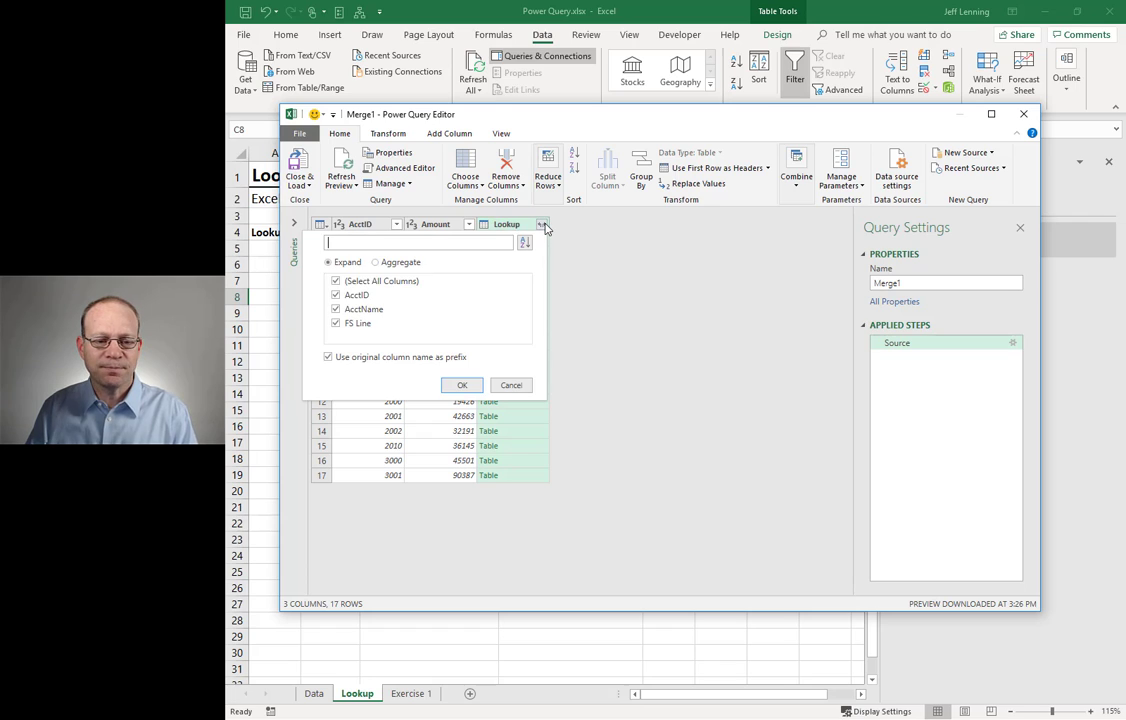
{"action": "left_click", "coordinate": [336, 282]}
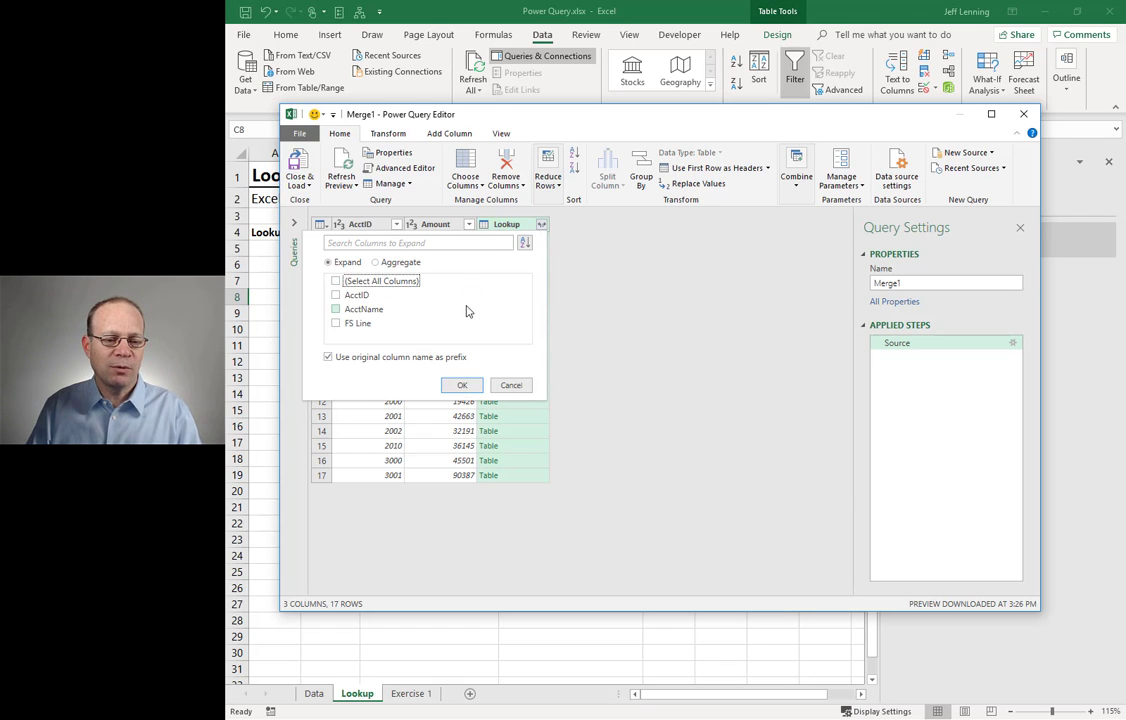
{"action": "left_click", "coordinate": [336, 309]}
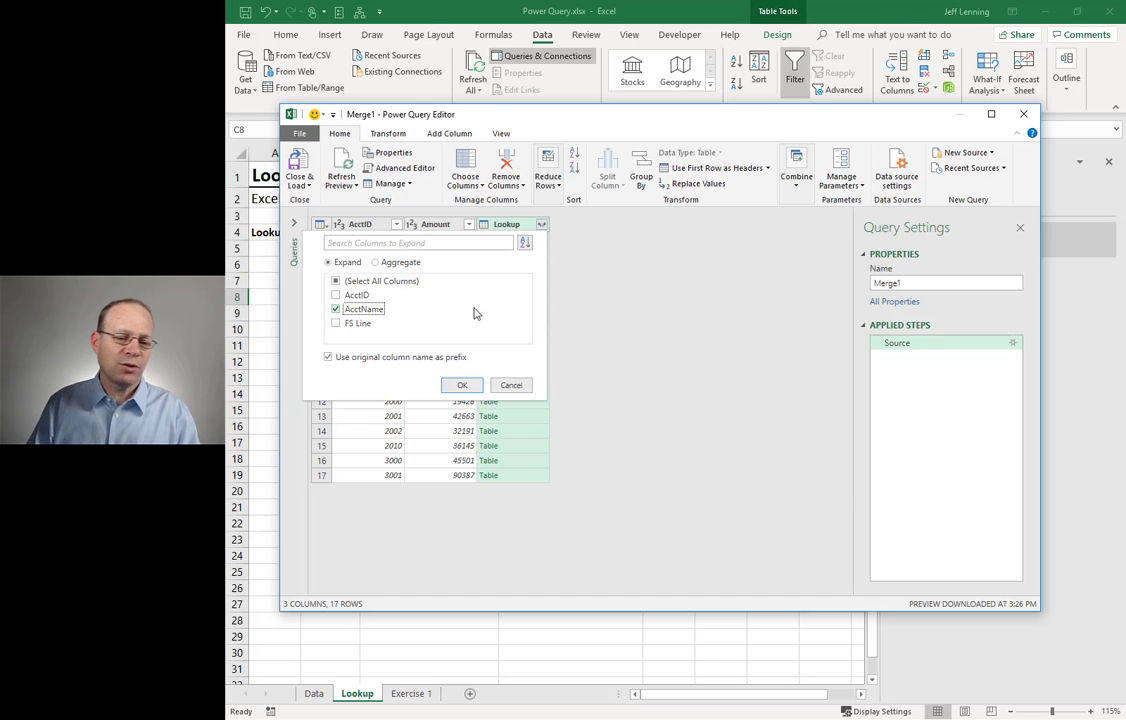
{"action": "left_click", "coordinate": [336, 323]}
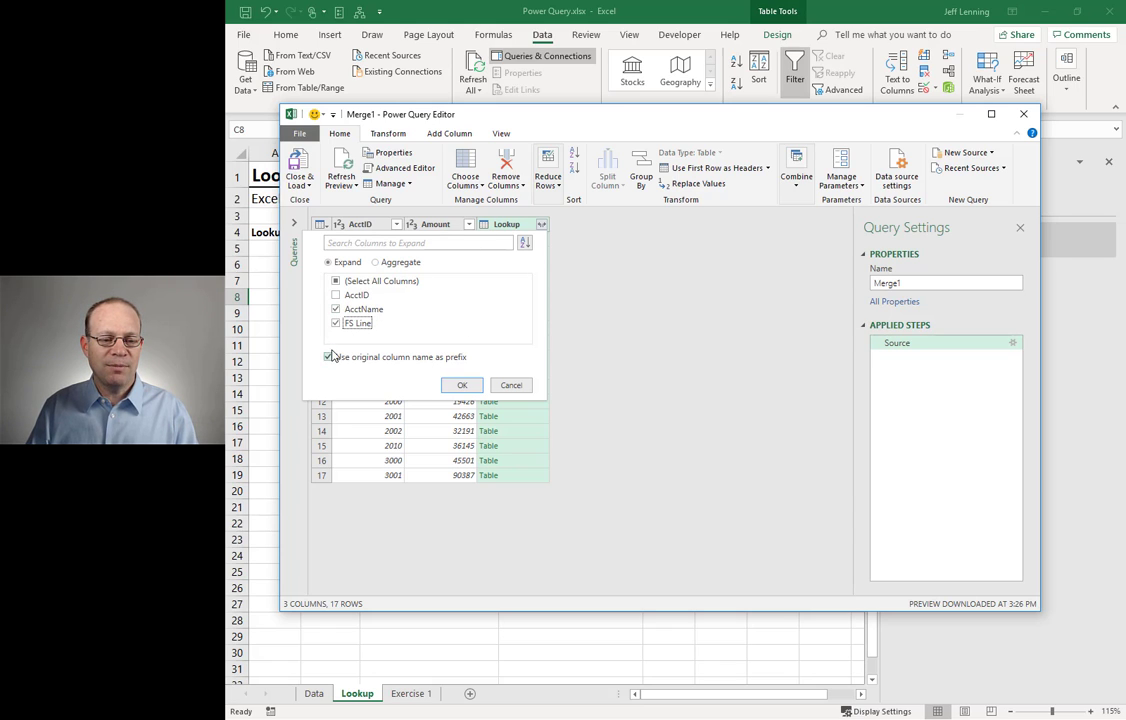
{"action": "left_click", "coordinate": [463, 385]}
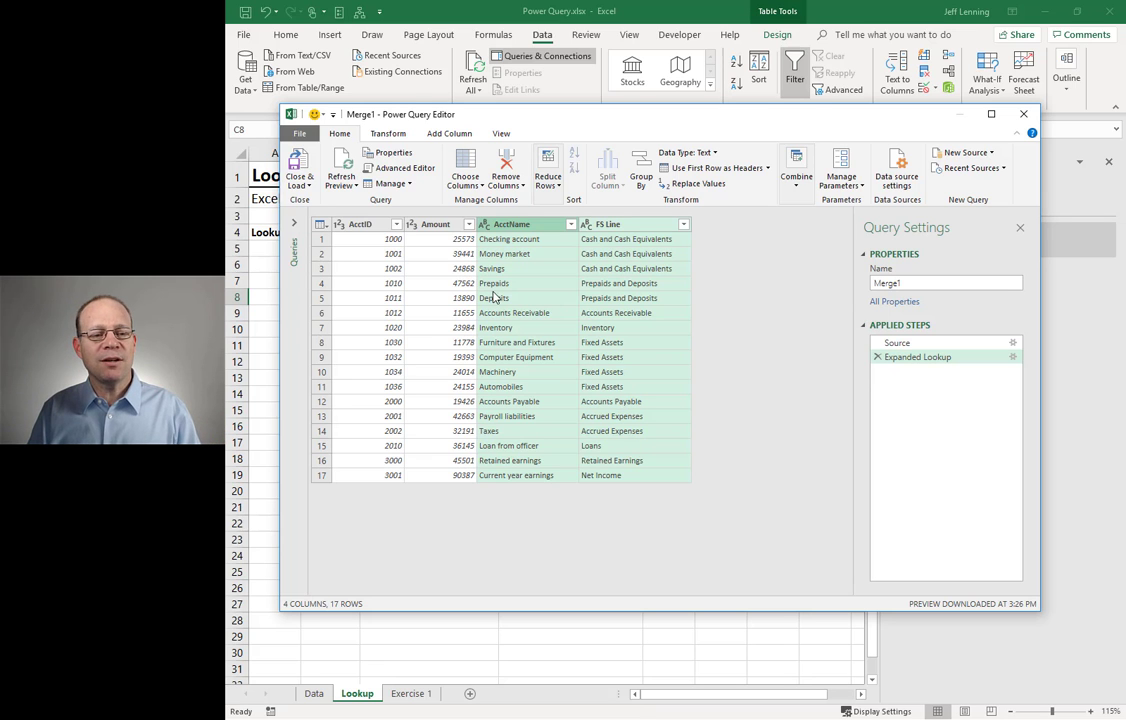
Load the merged query as a table into the existing Exercise 1 worksheet at cell B11, and show that sheet.
{"action": "left_click", "coordinate": [306, 185]}
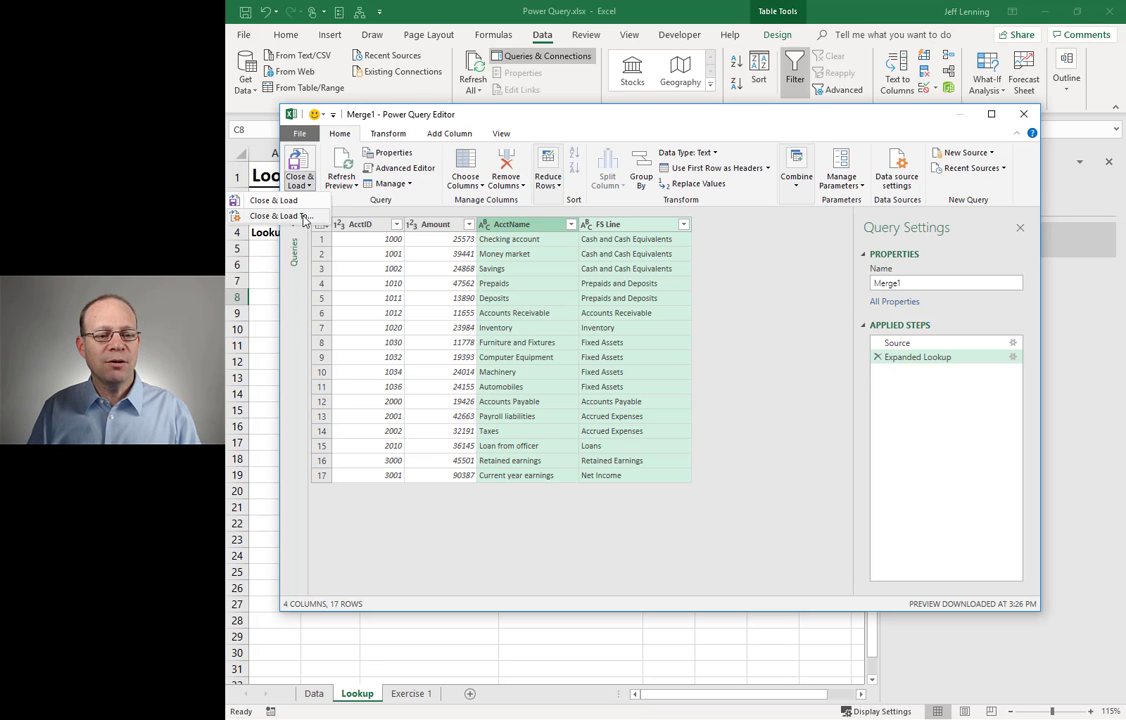
{"action": "left_click", "coordinate": [290, 216]}
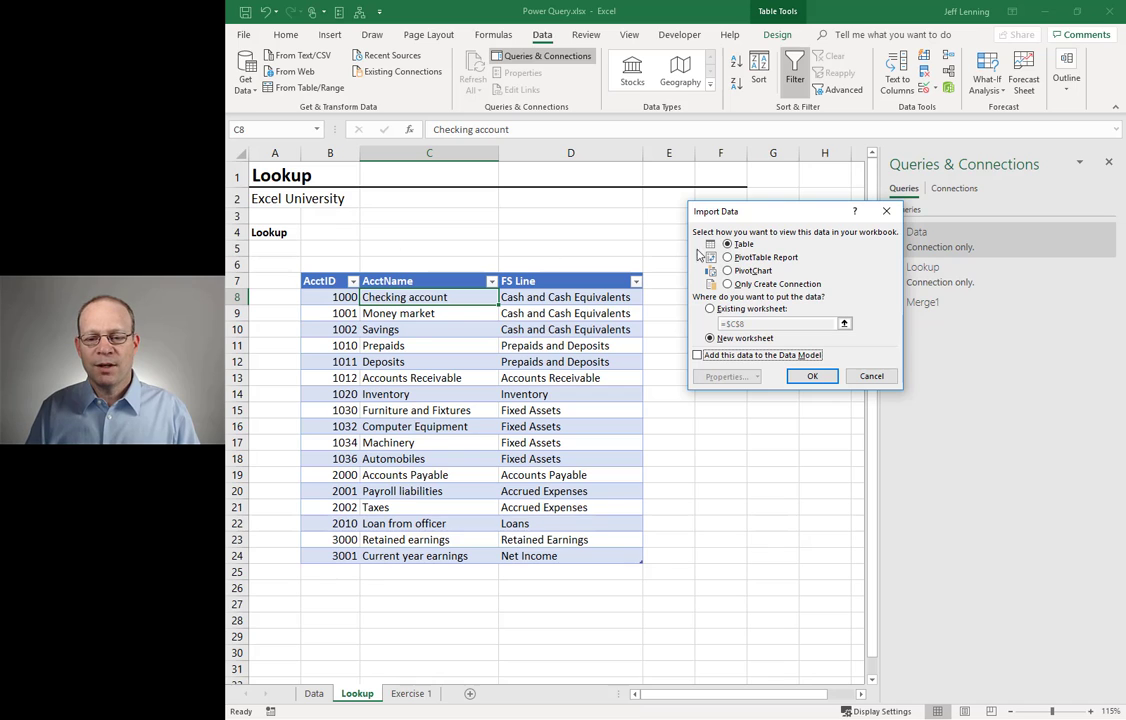
{"action": "left_click", "coordinate": [724, 312]}
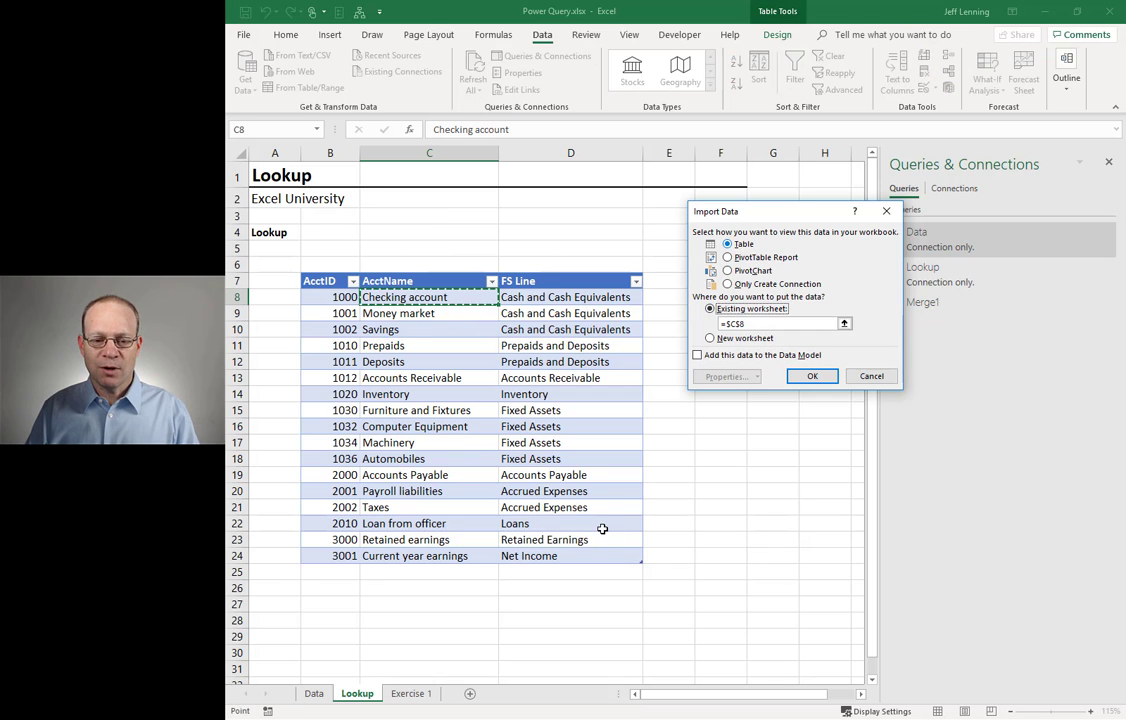
{"action": "left_click", "coordinate": [416, 696]}
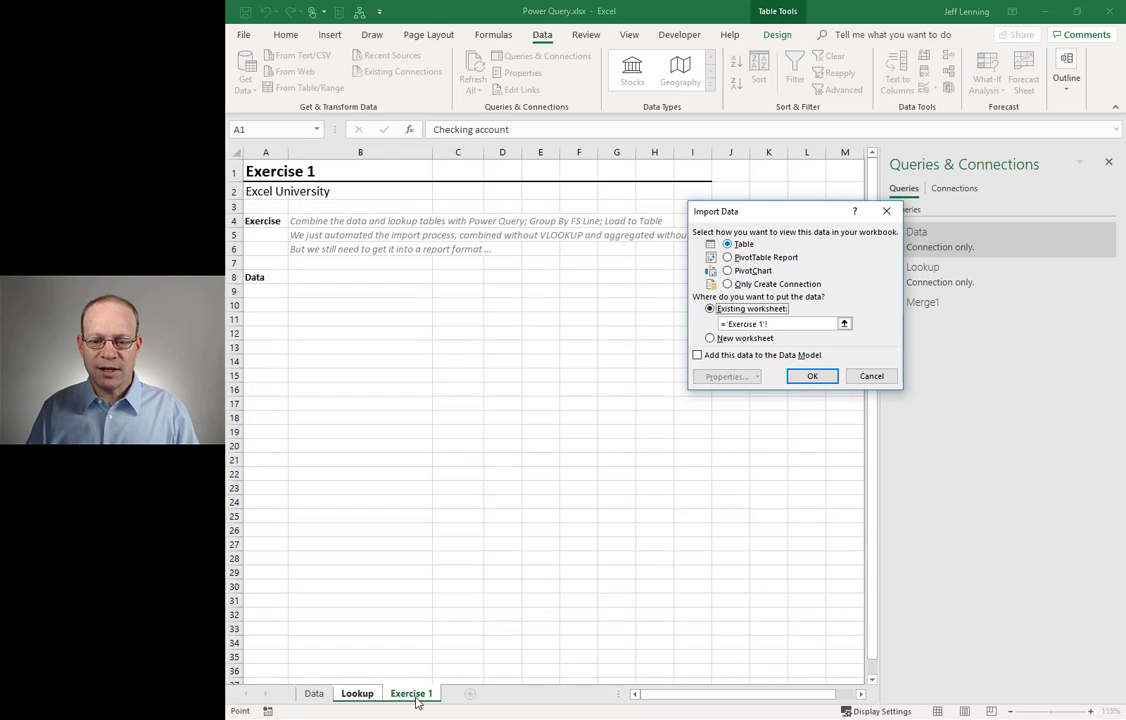
{"action": "left_click", "coordinate": [324, 320]}
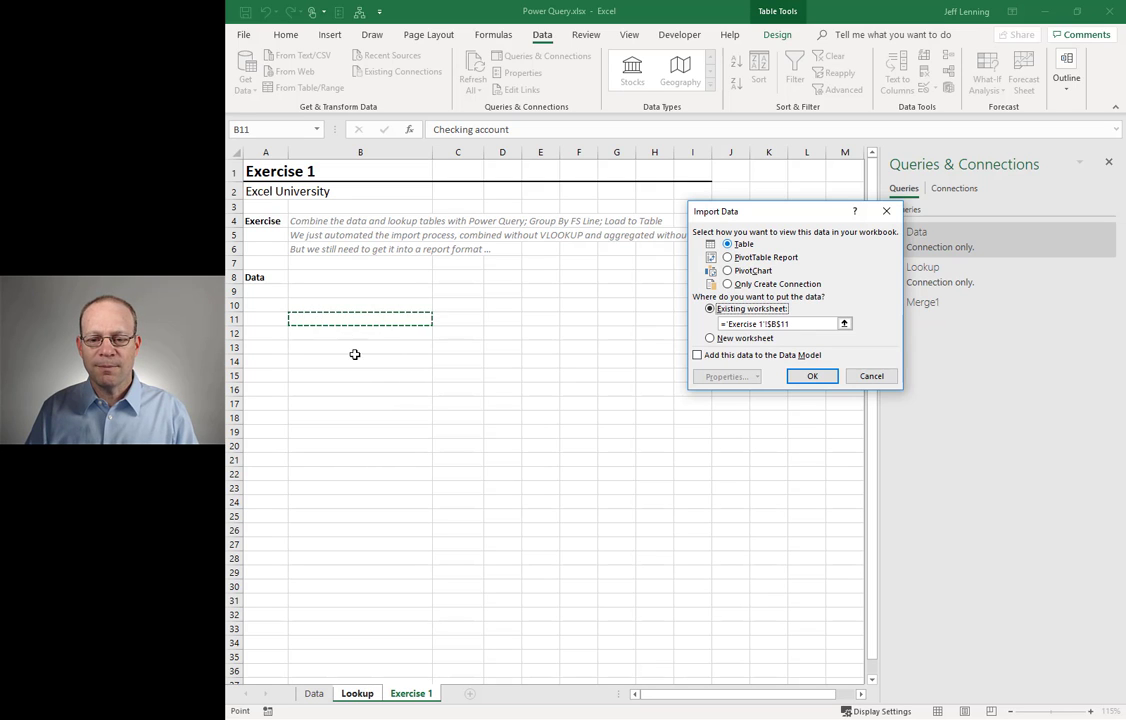
{"action": "left_click", "coordinate": [812, 377]}
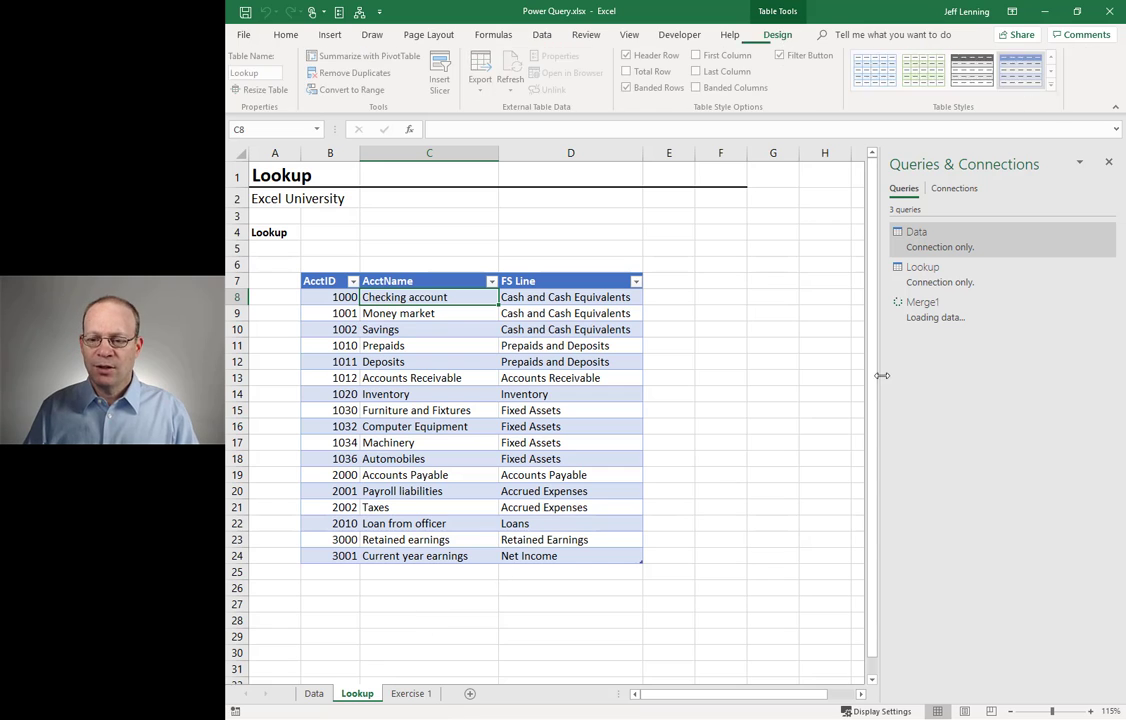
{"action": "left_click", "coordinate": [411, 694]}
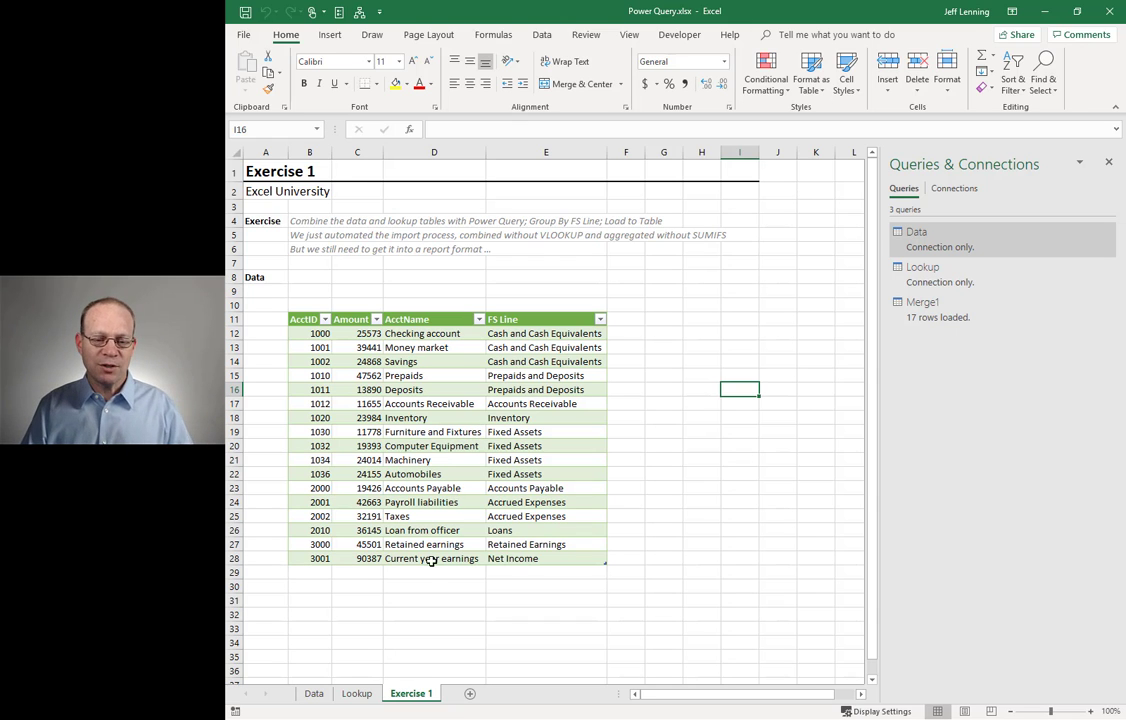
Review the AcctID and Amount table on the Data sheet and examine which file, database and Azure sources can be imported.
{"action": "left_click", "coordinate": [313, 693]}
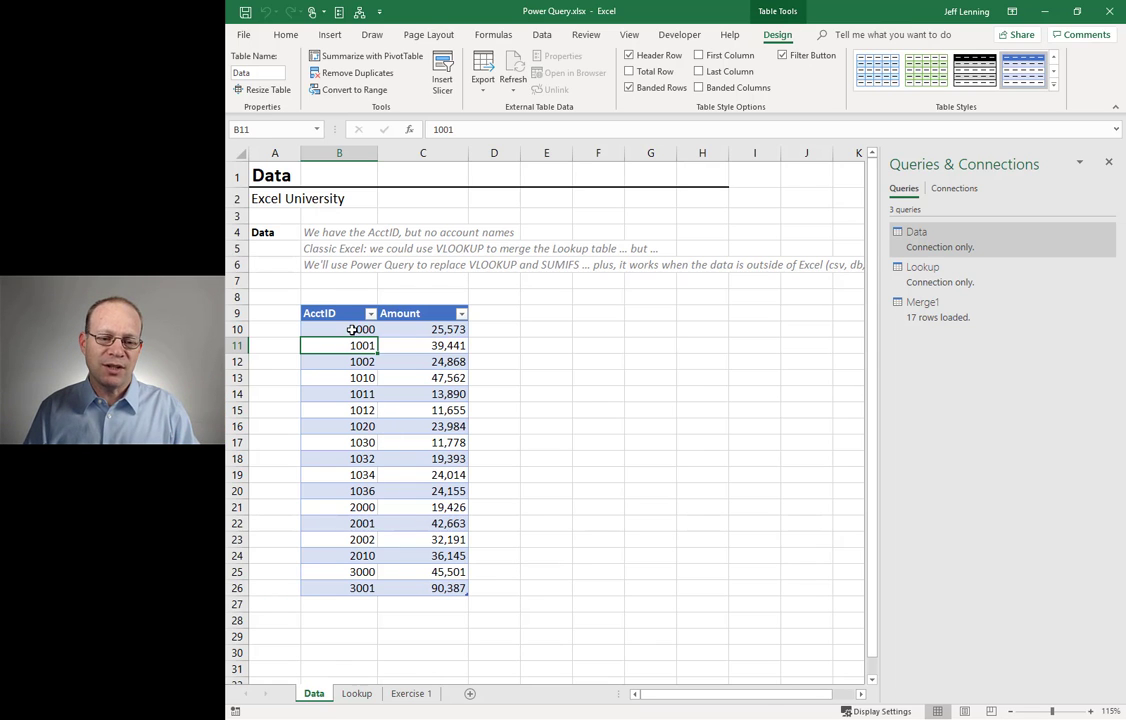
{"action": "left_click_drag", "start_coordinate": [352, 329], "coordinate": [432, 586]}
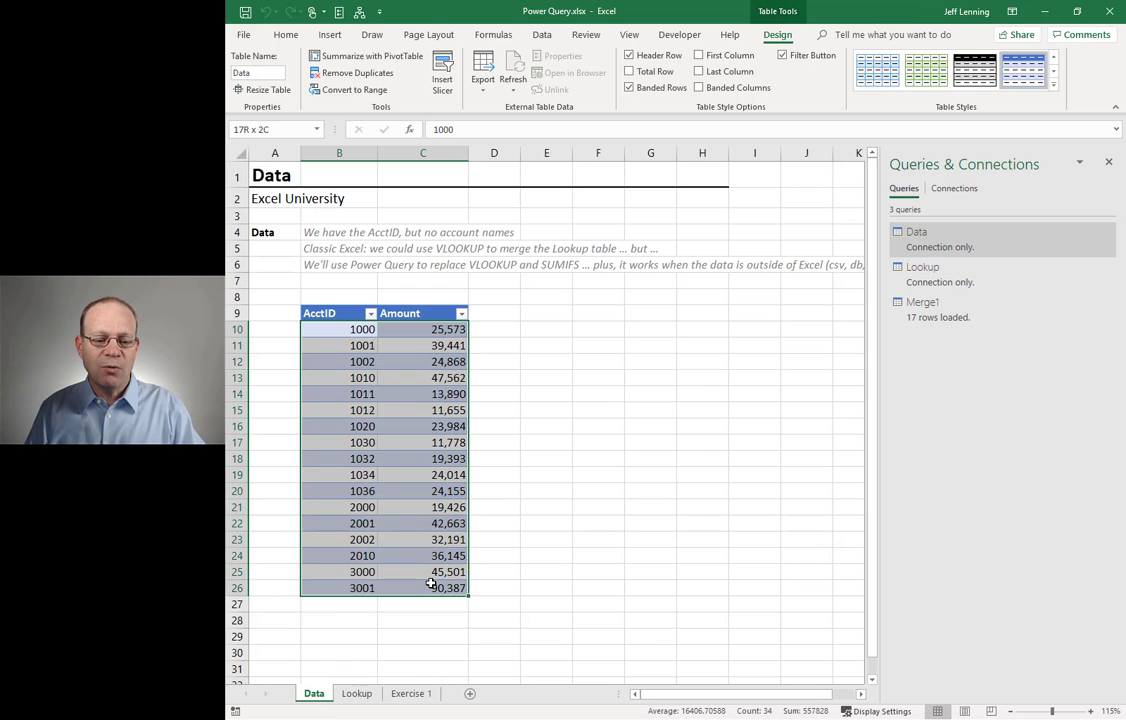
{"action": "left_click", "coordinate": [364, 329]}
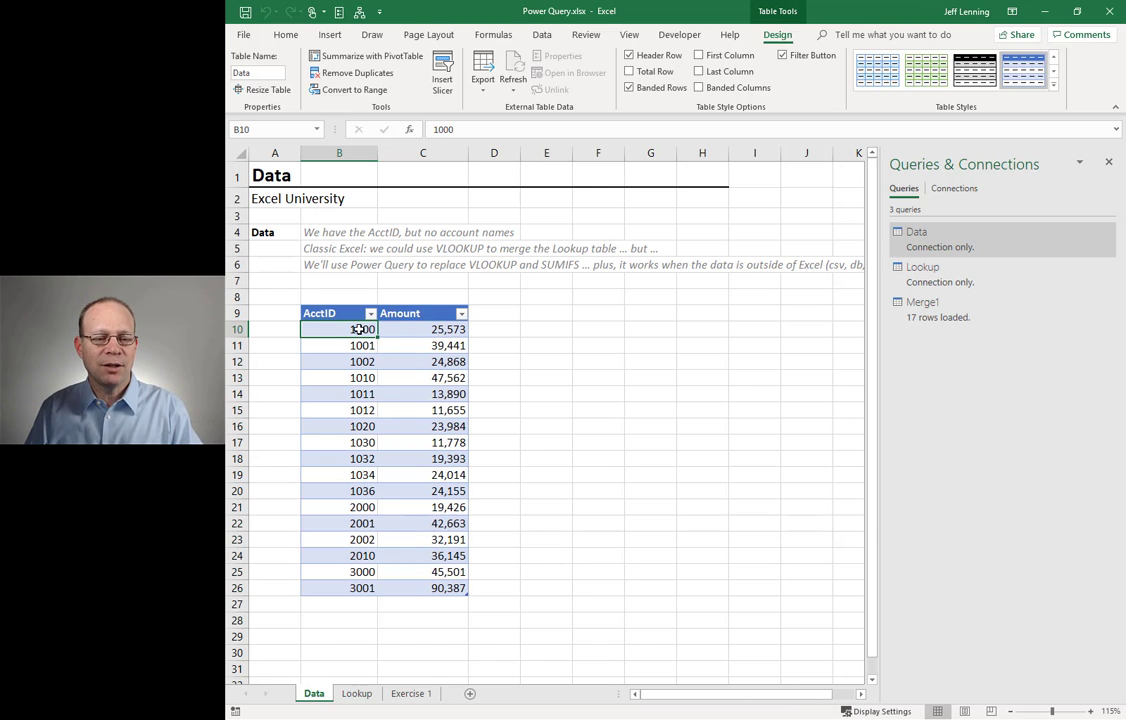
{"action": "left_click", "coordinate": [542, 35]}
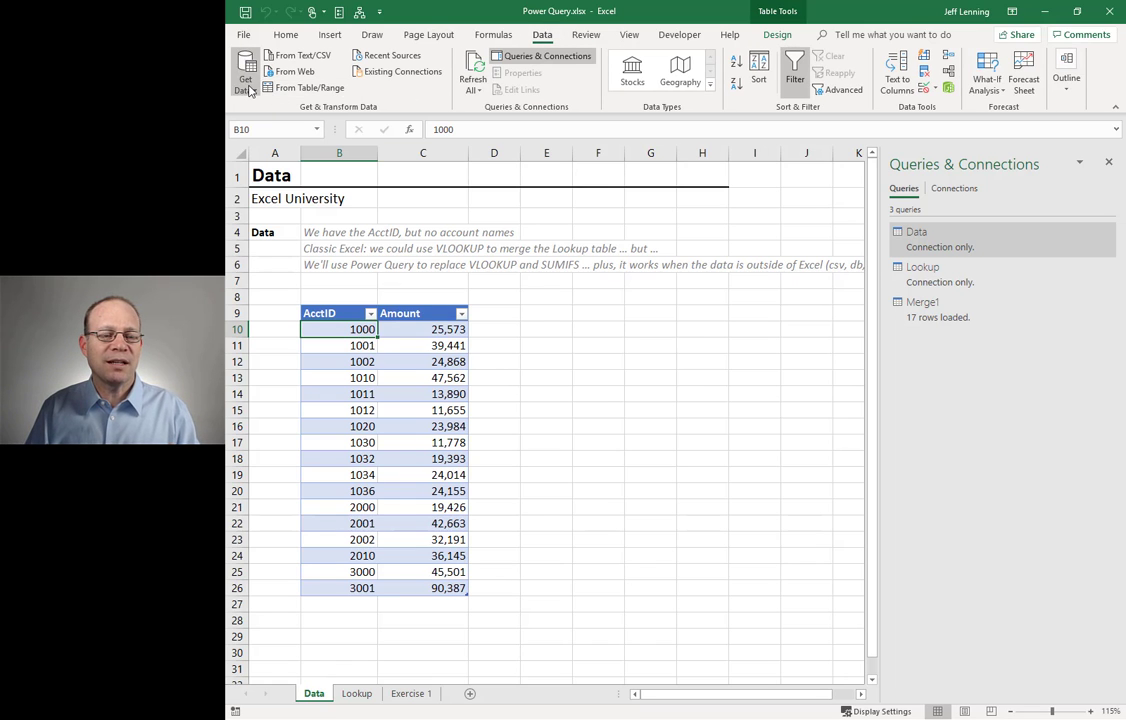
{"action": "left_click", "coordinate": [245, 76]}
{"action": "mouse_move", "coordinate": [260, 114]}
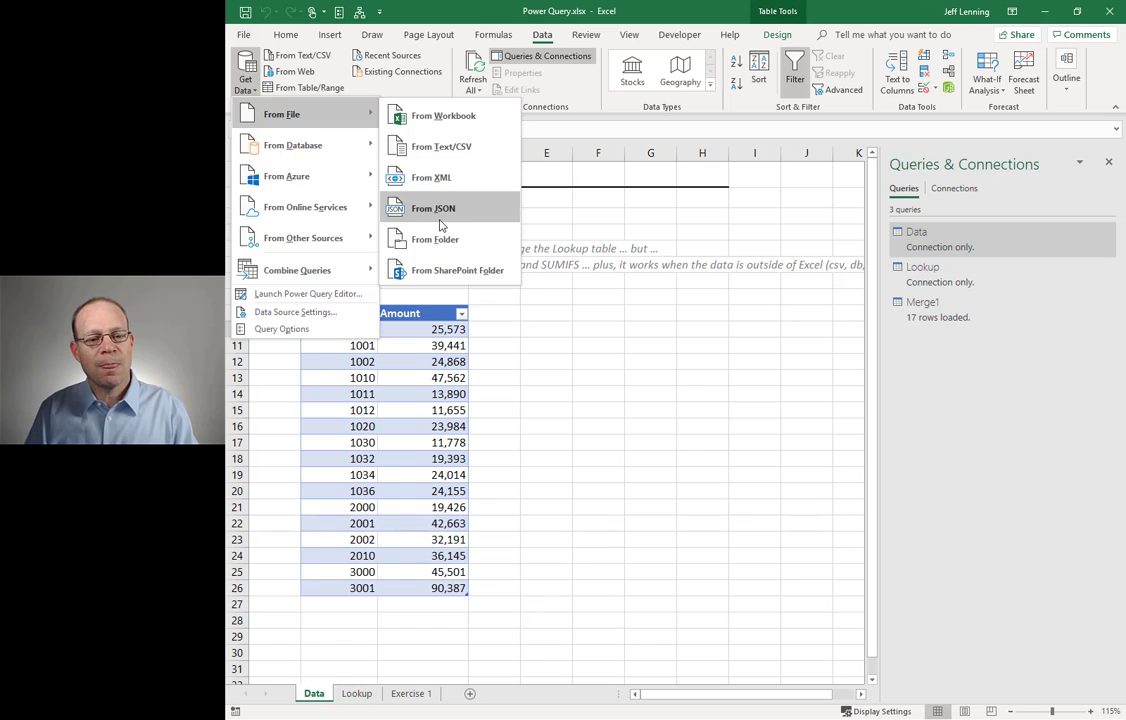
{"action": "key", "text": "Escape"}
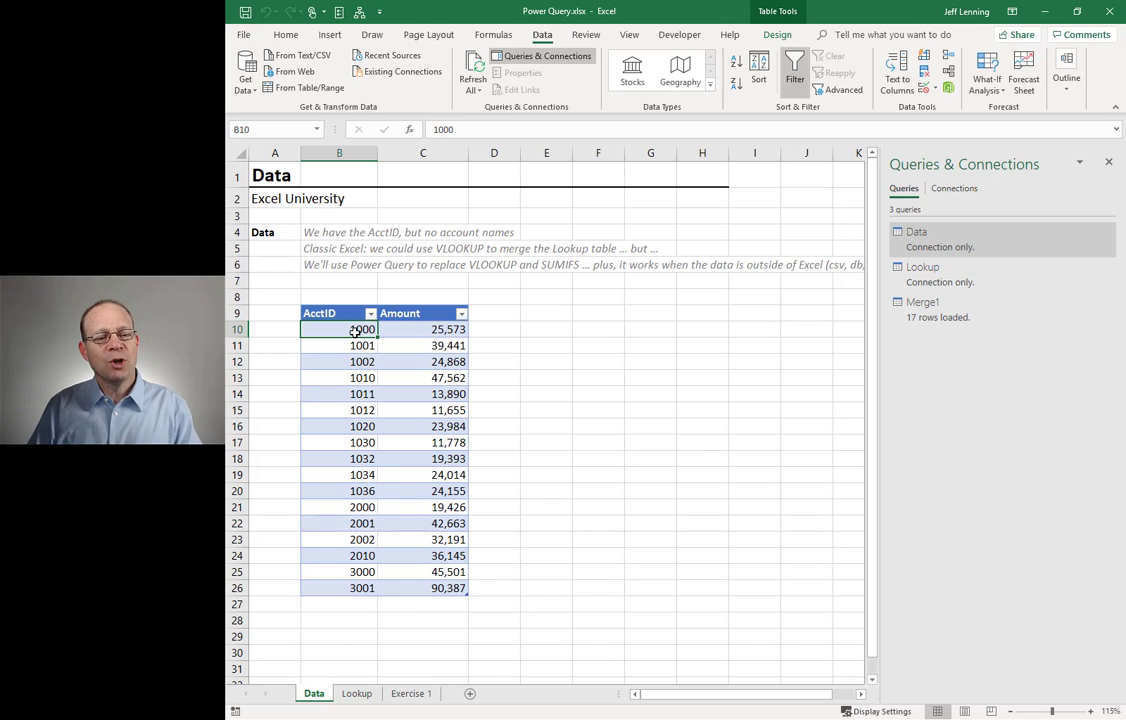
{"action": "left_click", "coordinate": [250, 90]}
{"action": "mouse_move", "coordinate": [300, 114]}
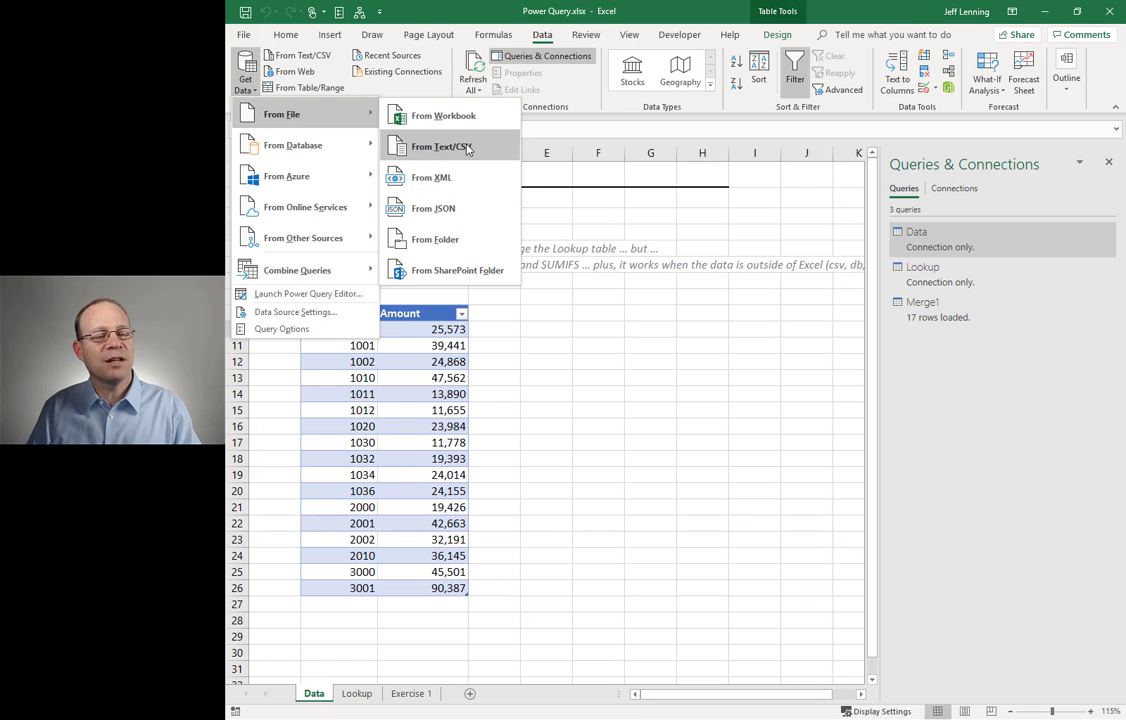
{"action": "mouse_move", "coordinate": [364, 148]}
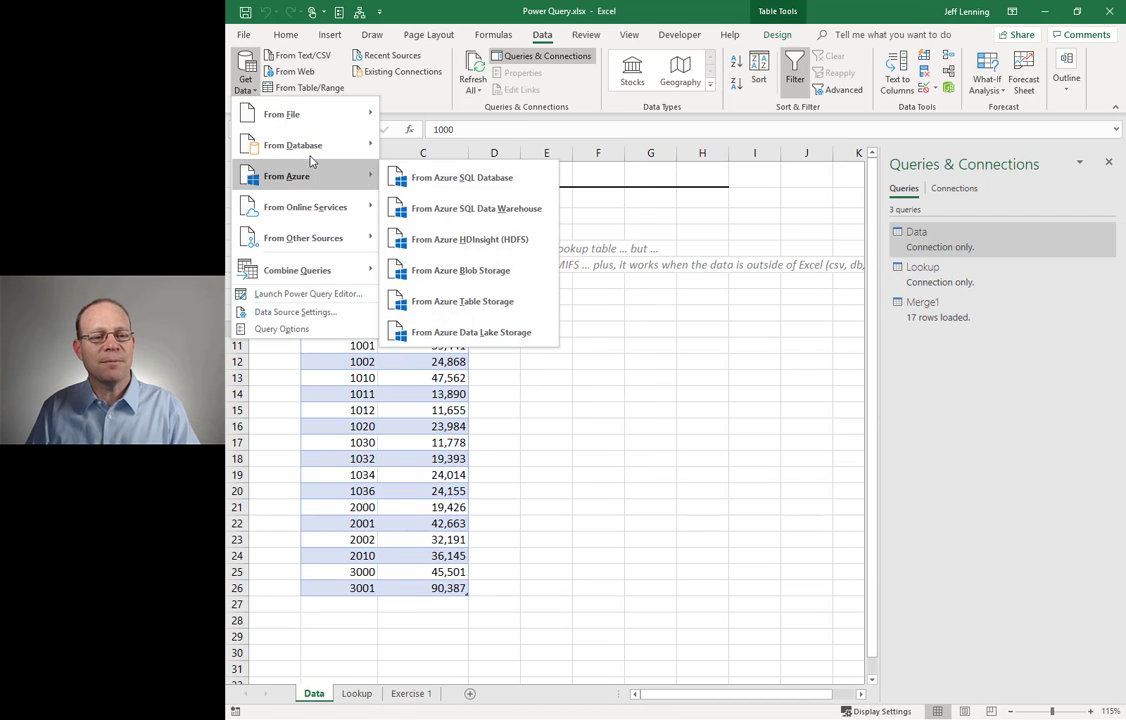
{"action": "left_click", "coordinate": [487, 186]}
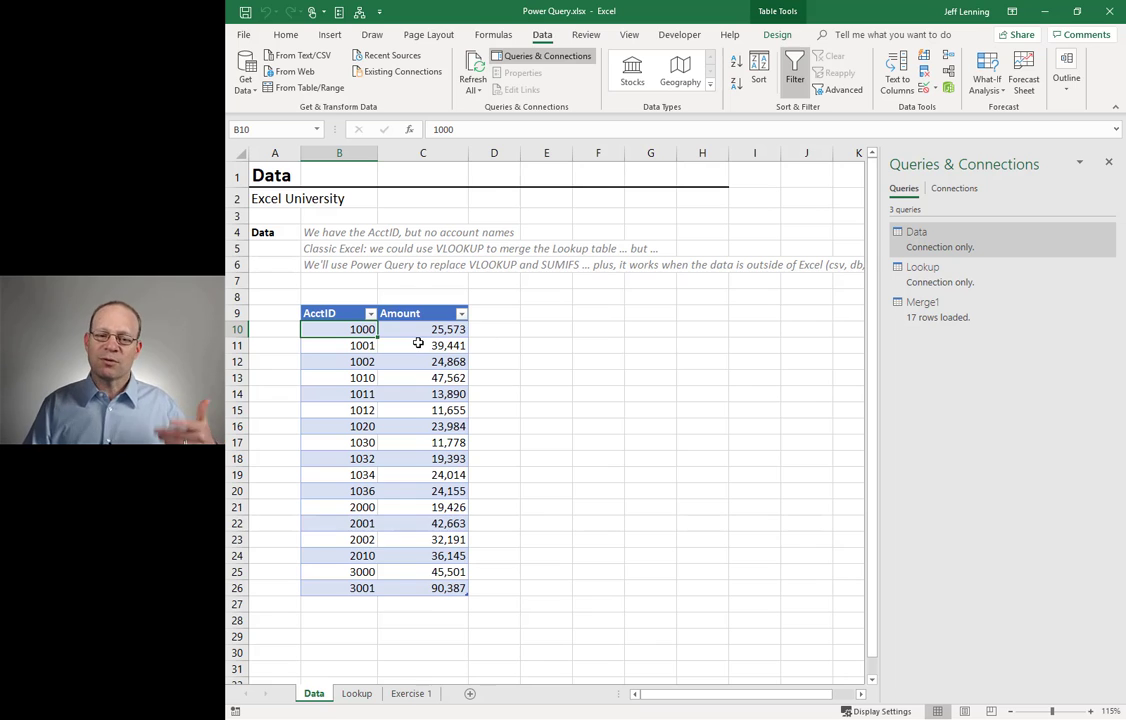
{"action": "left_click_drag", "start_coordinate": [344, 329], "coordinate": [432, 583]}
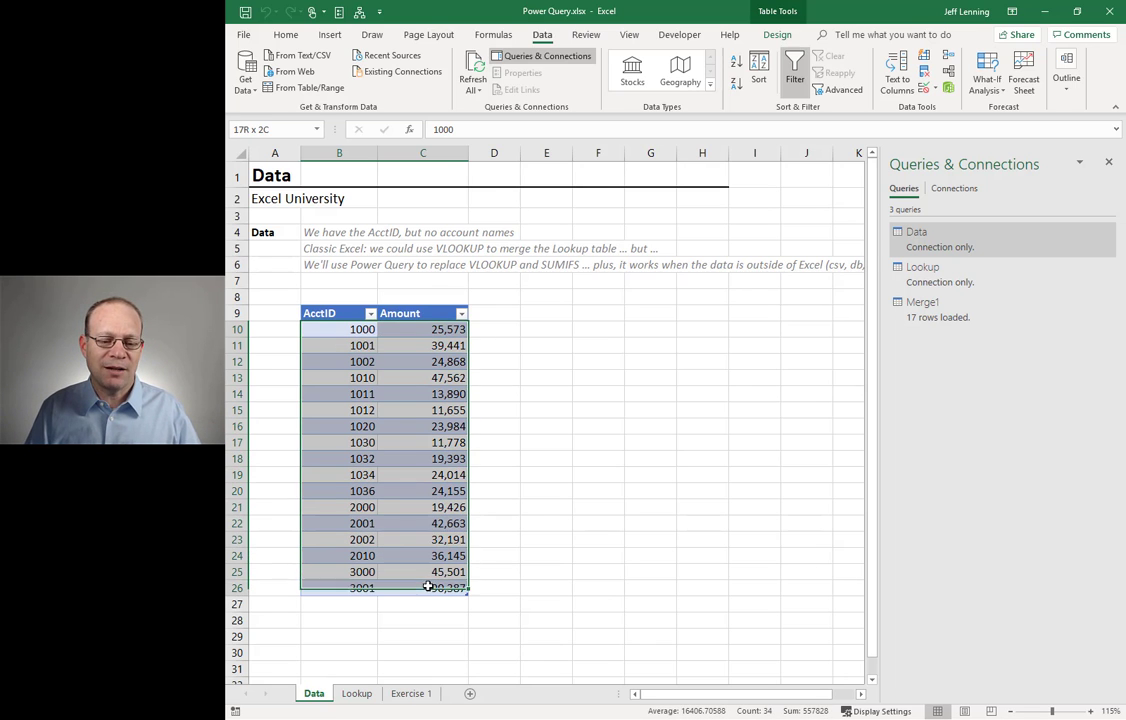
{"action": "left_click", "coordinate": [363, 330]}
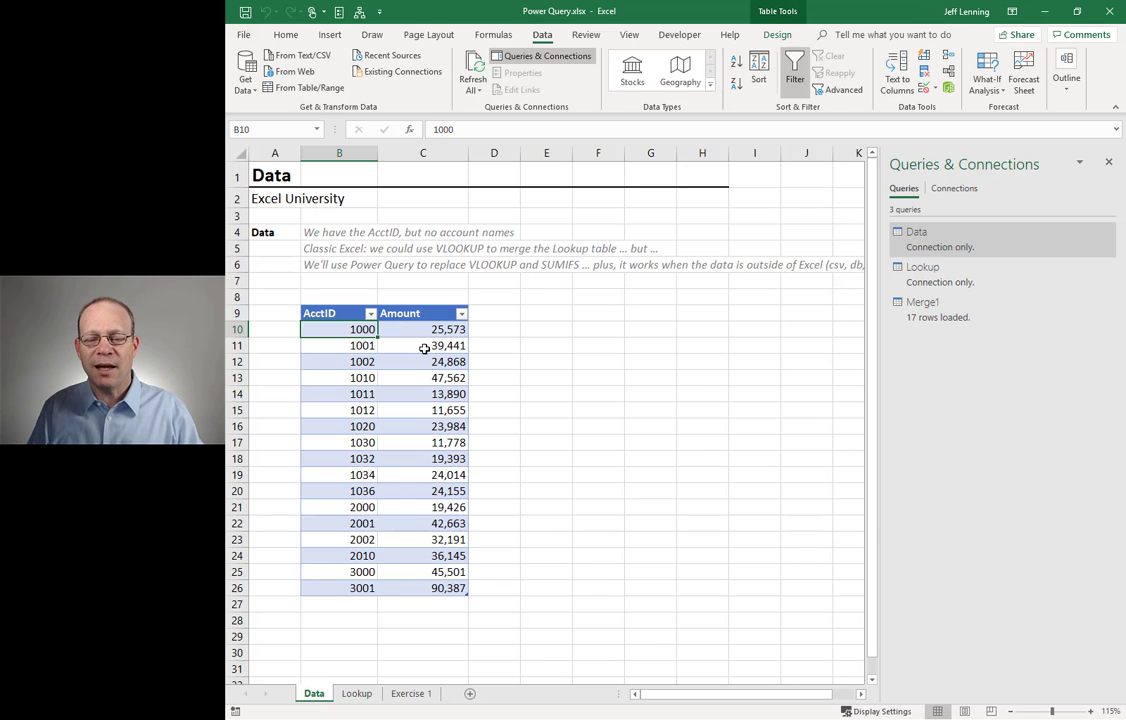
{"action": "left_click", "coordinate": [287, 35]}
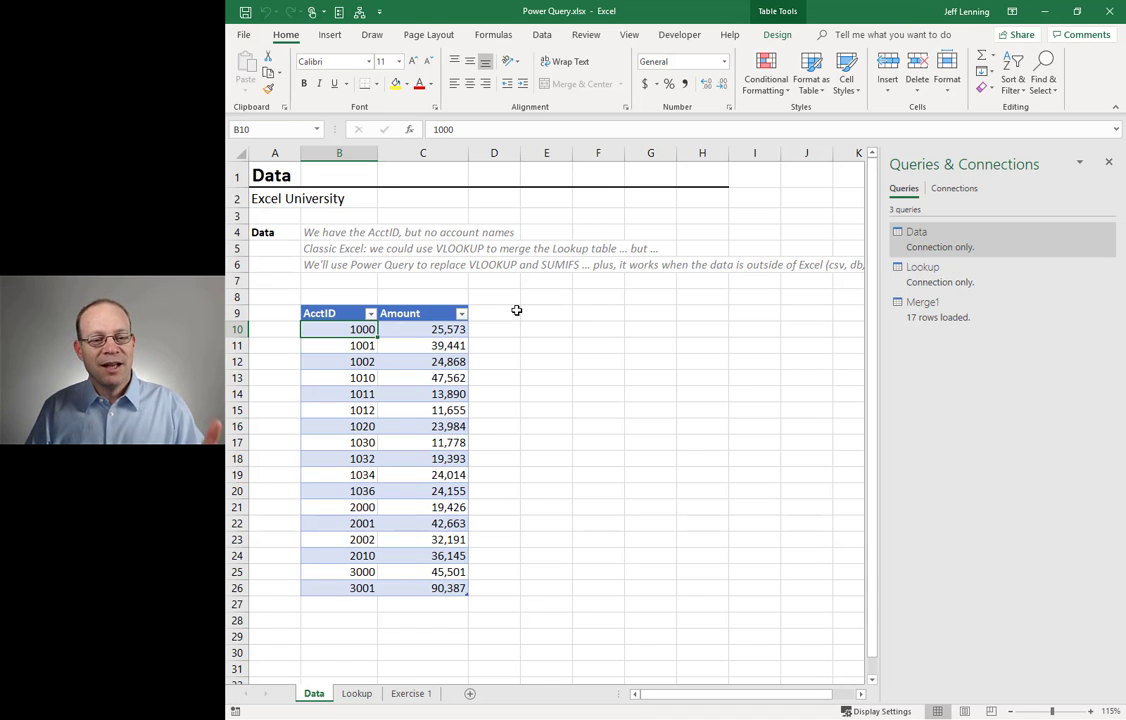
Examine the amounts belonging to Cash and Cash Equivalents and to Prepaids and Deposits in the Exercise 1 table.
{"action": "left_click", "coordinate": [405, 697]}
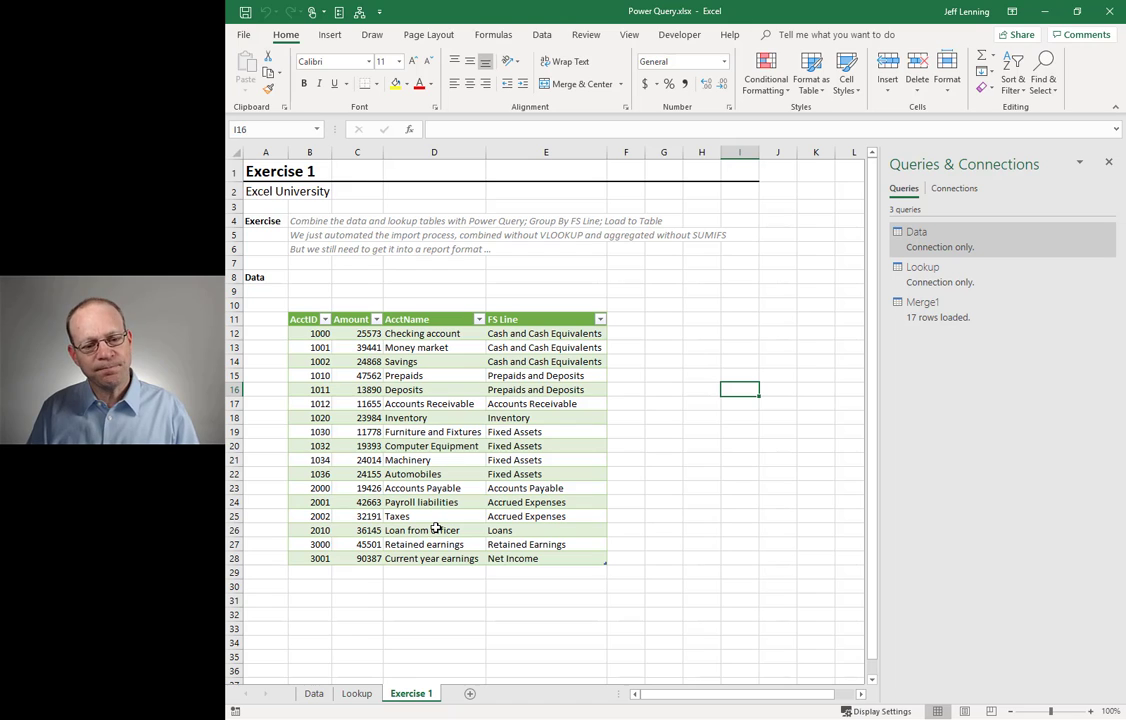
{"action": "left_click", "coordinate": [368, 335]}
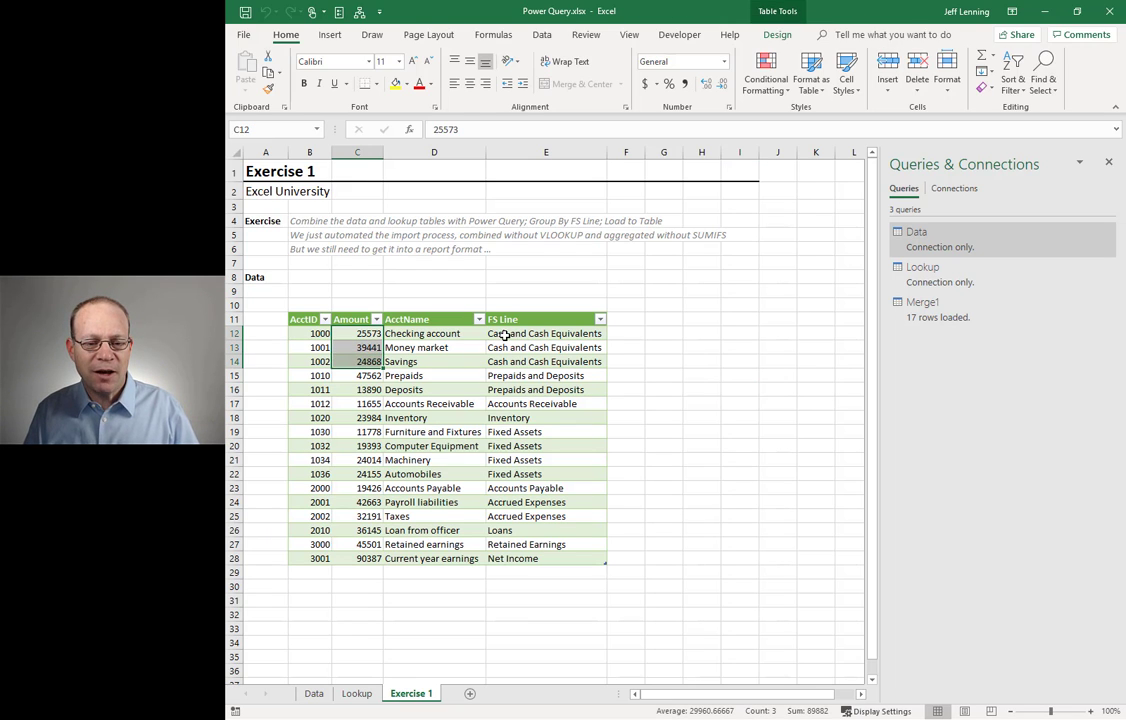
{"action": "left_click_drag", "start_coordinate": [503, 332], "coordinate": [569, 362]}
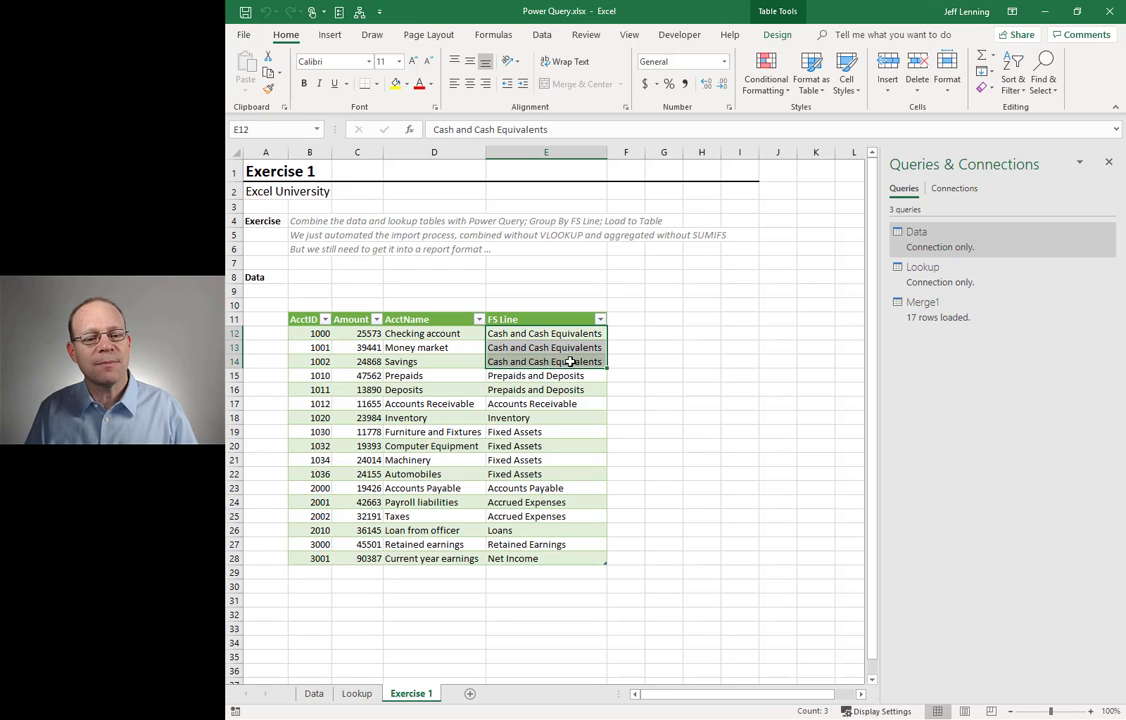
{"action": "left_click_drag", "start_coordinate": [360, 376], "coordinate": [368, 390]}
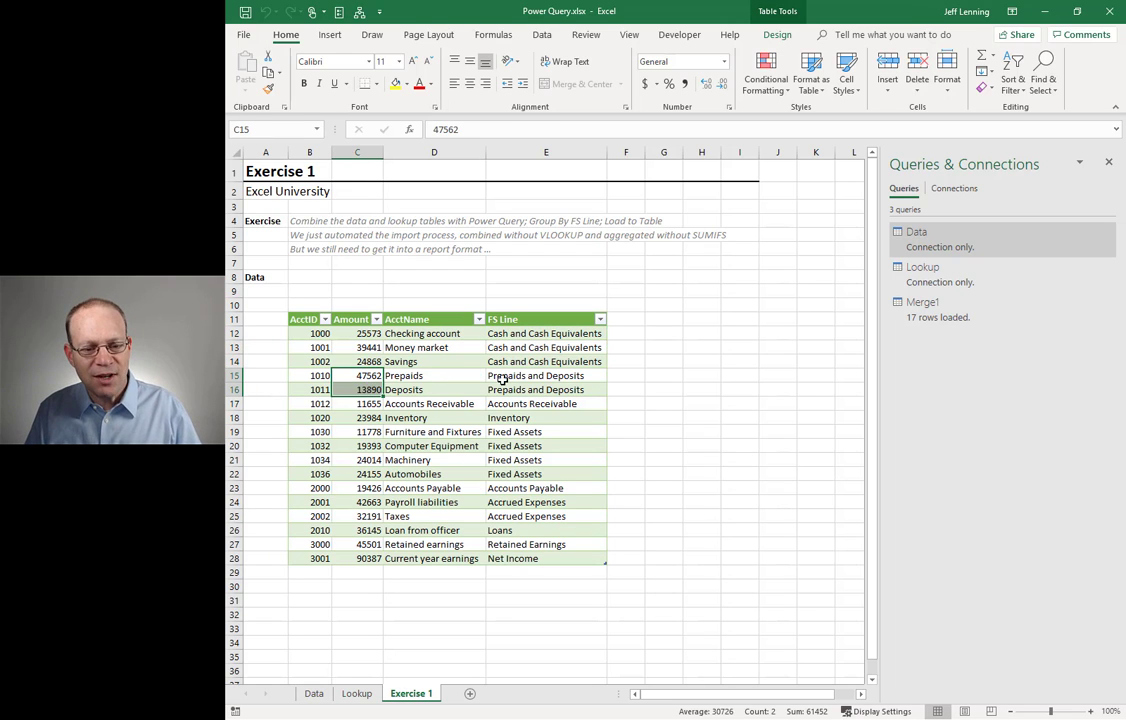
{"action": "left_click_drag", "start_coordinate": [503, 377], "coordinate": [506, 390]}
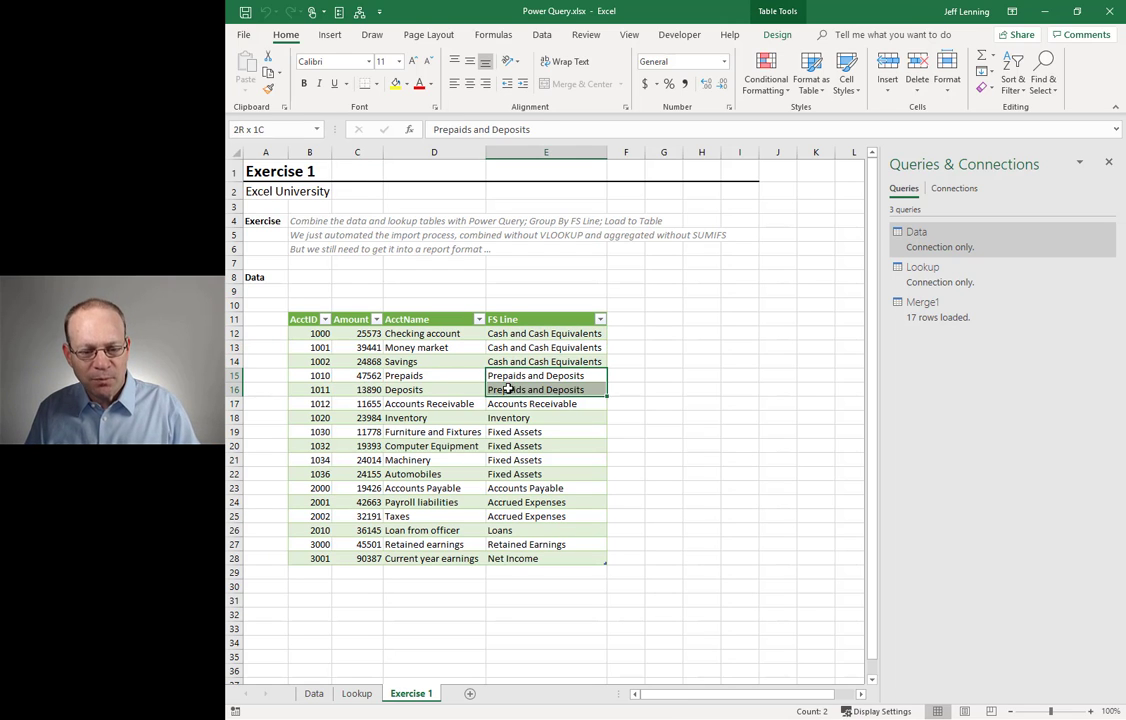
{"action": "left_click", "coordinate": [511, 335]}
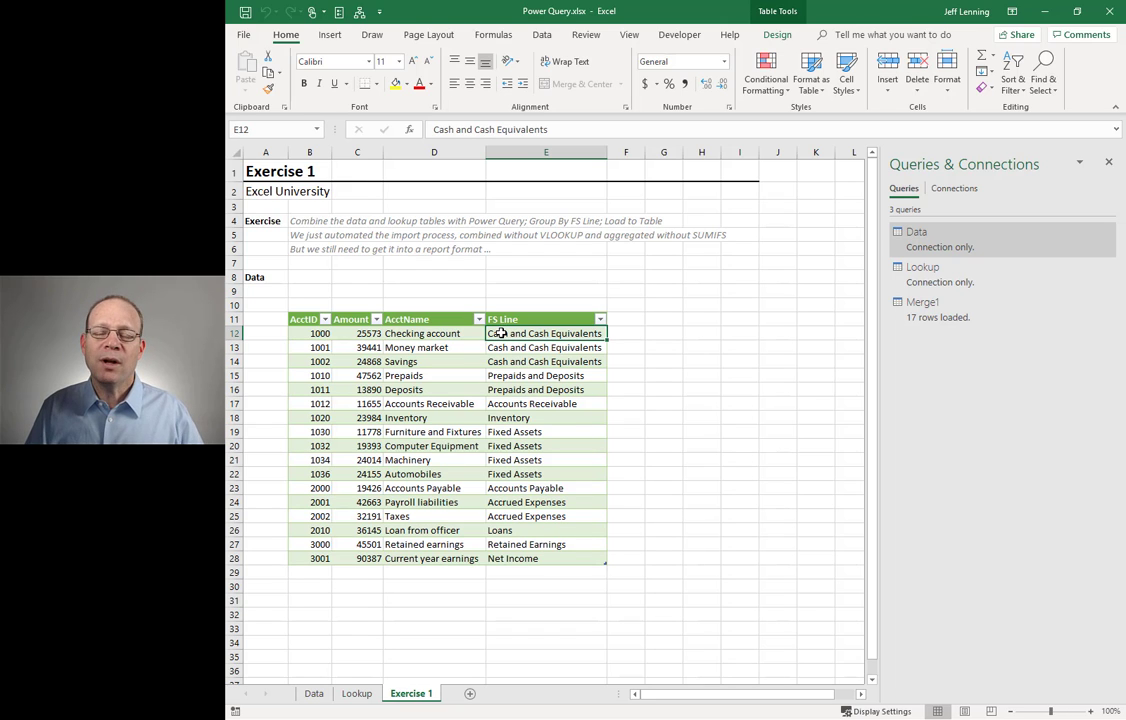
In the Merge1 query, group the rows by FS Line with an Amount column summing Amount, and load the result back to the worksheet.
{"action": "mouse_move", "coordinate": [938, 312]}
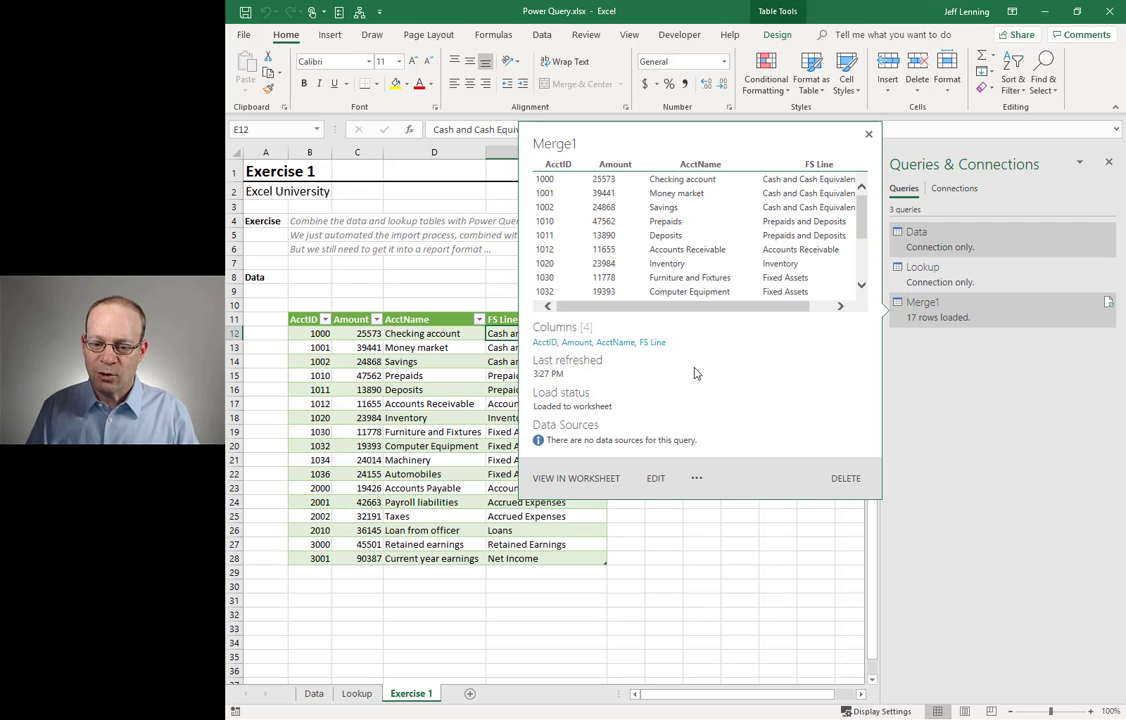
{"action": "double_click", "coordinate": [945, 313]}
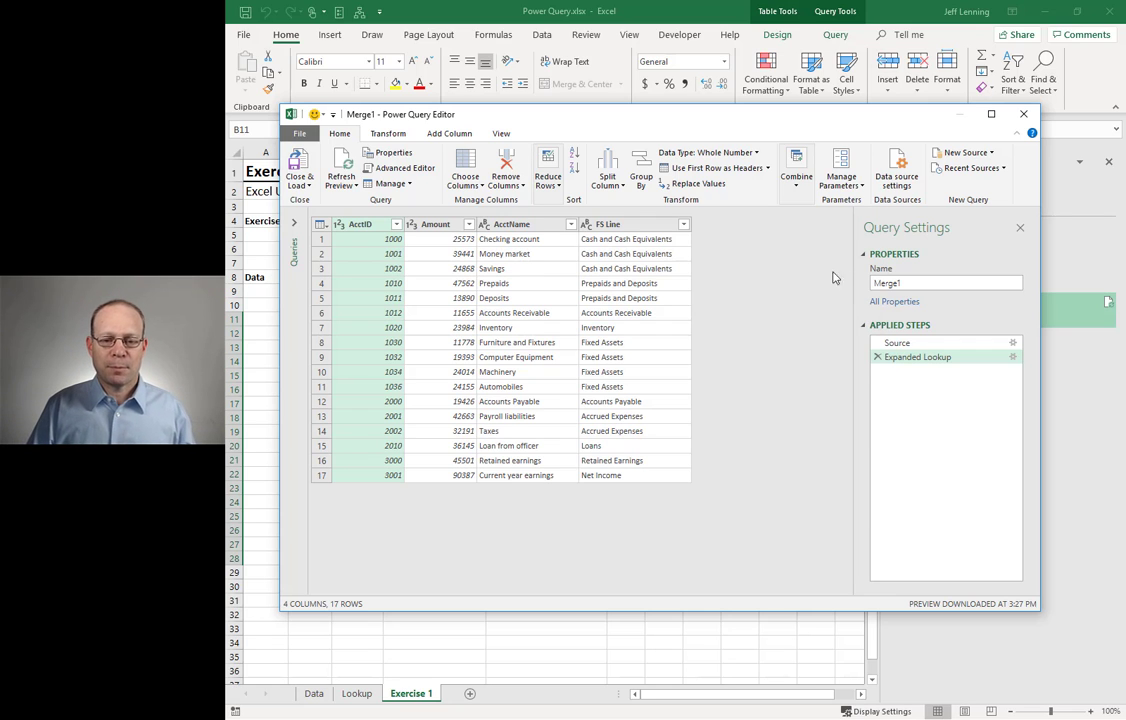
{"action": "left_click", "coordinate": [635, 222]}
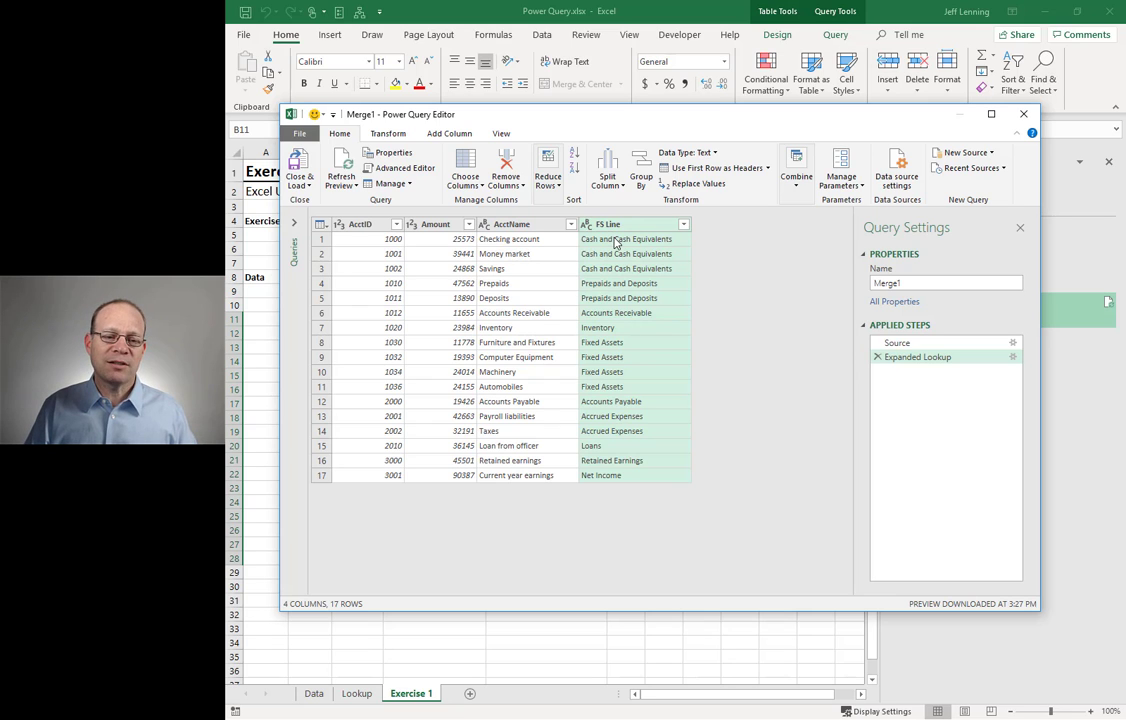
{"action": "left_click", "coordinate": [387, 134]}
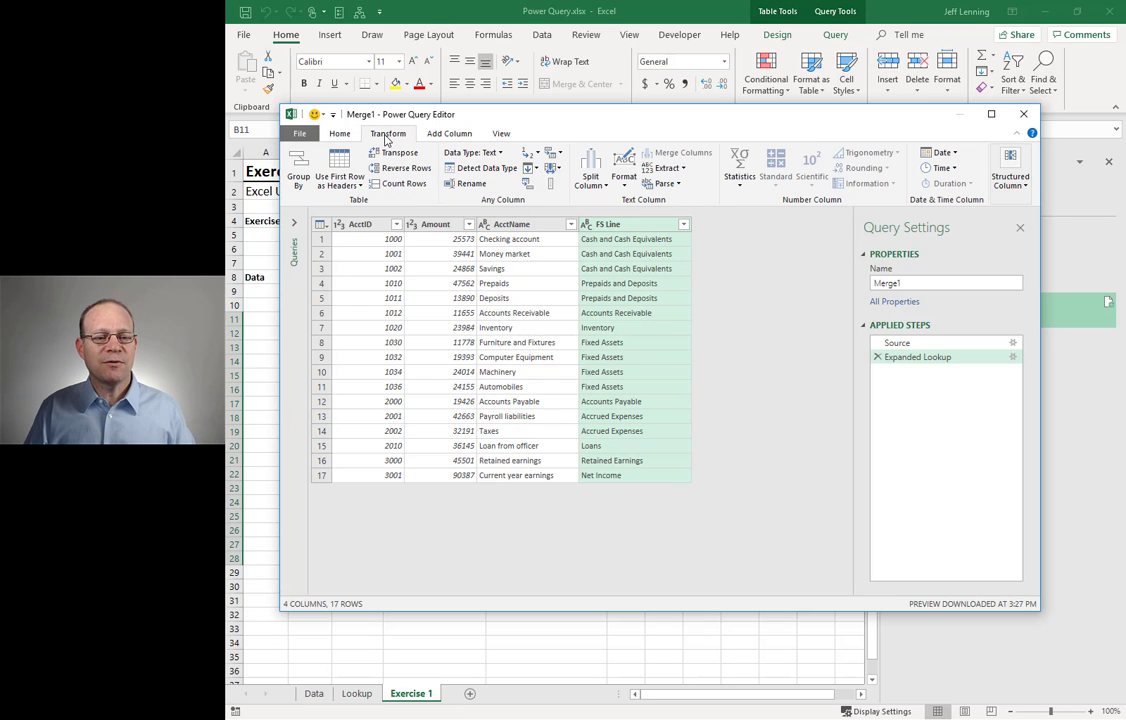
{"action": "left_click", "coordinate": [302, 186]}
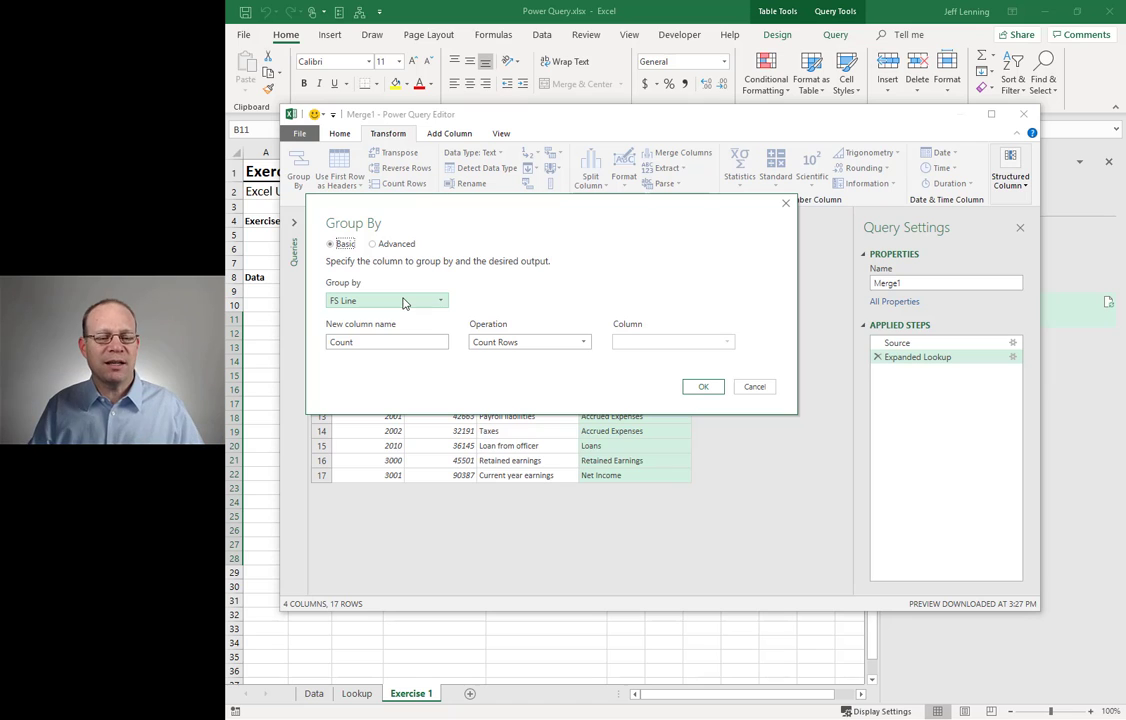
{"action": "double_click", "coordinate": [330, 342]}
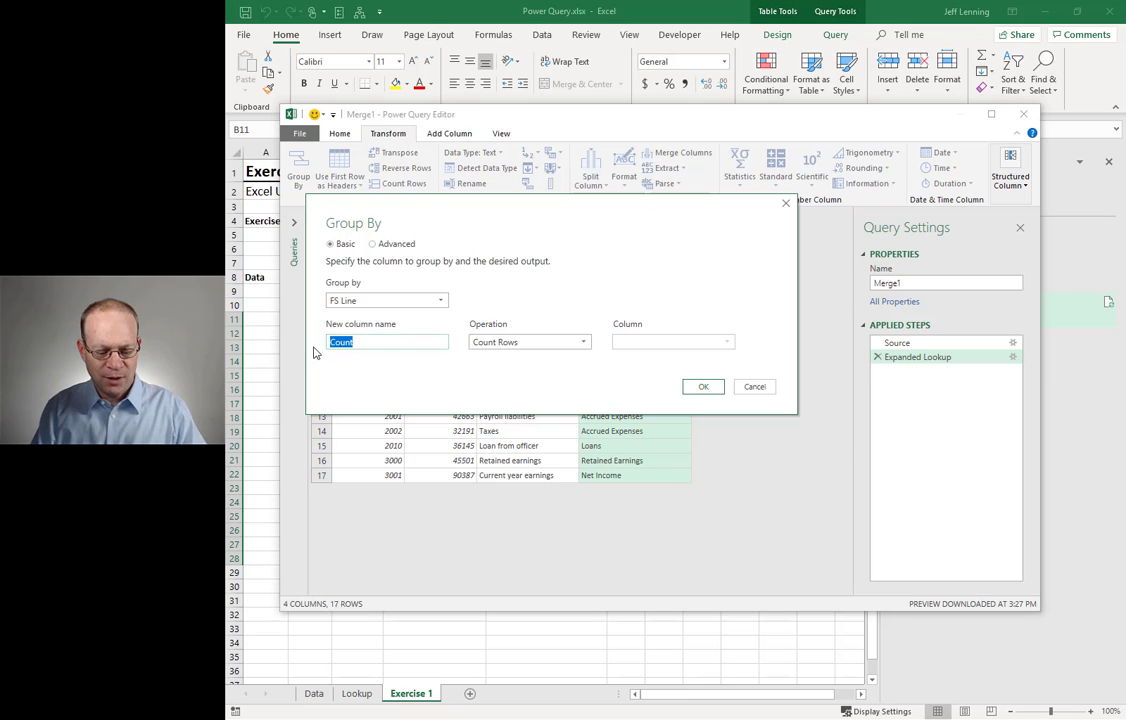
{"action": "type", "text": "Amo"}
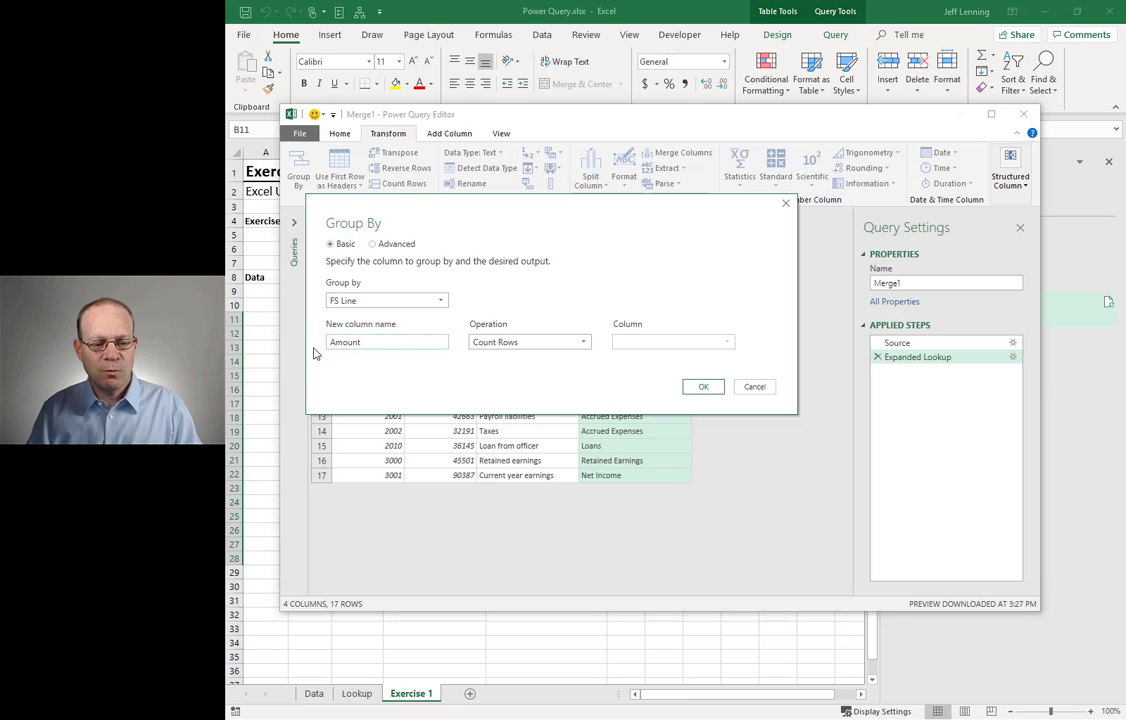
{"action": "left_click", "coordinate": [510, 342]}
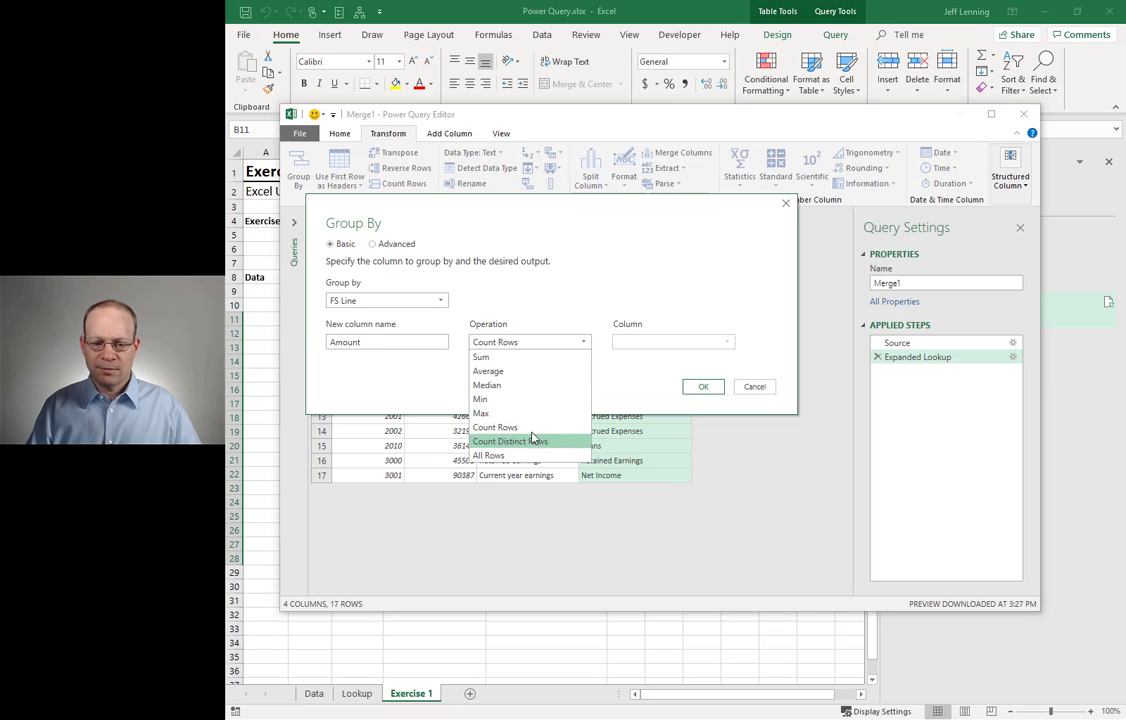
{"action": "left_click", "coordinate": [502, 358]}
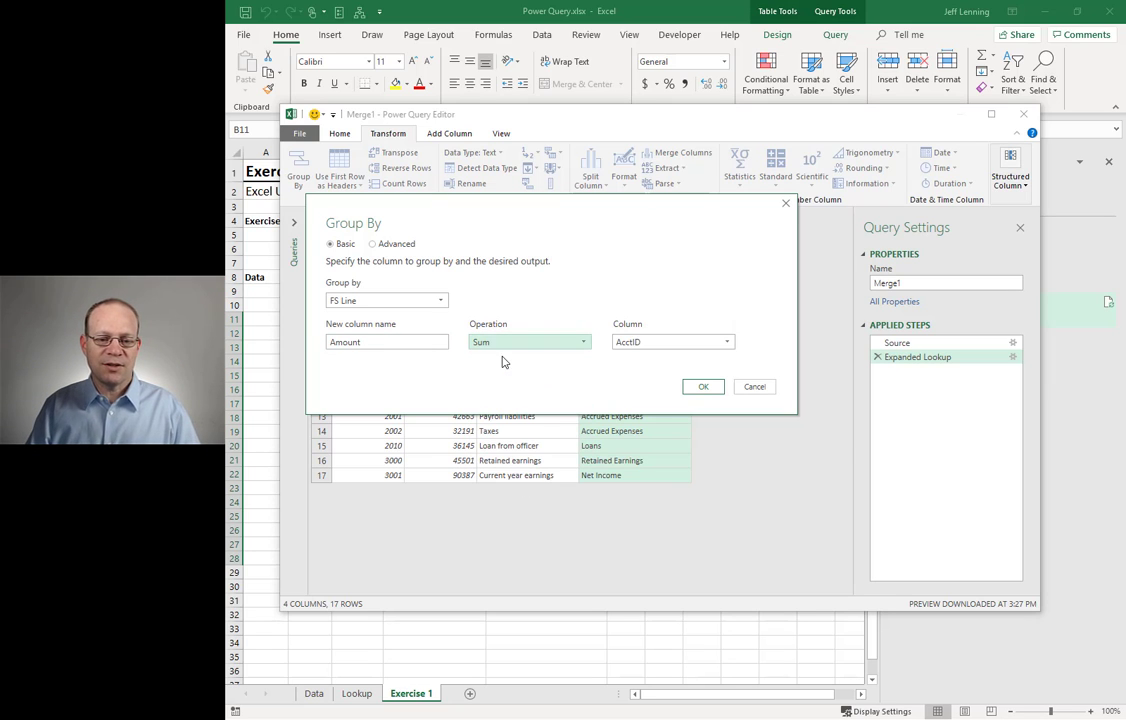
{"action": "left_click", "coordinate": [645, 344]}
{"action": "left_click", "coordinate": [640, 371]}
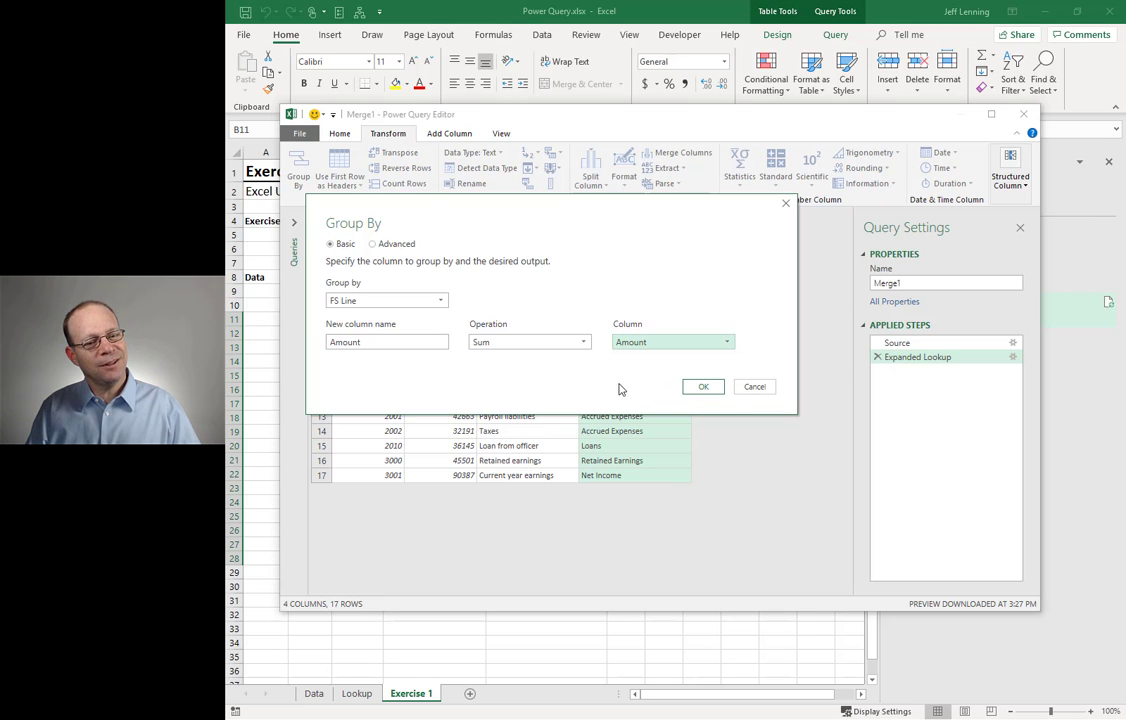
{"action": "left_click", "coordinate": [706, 390]}
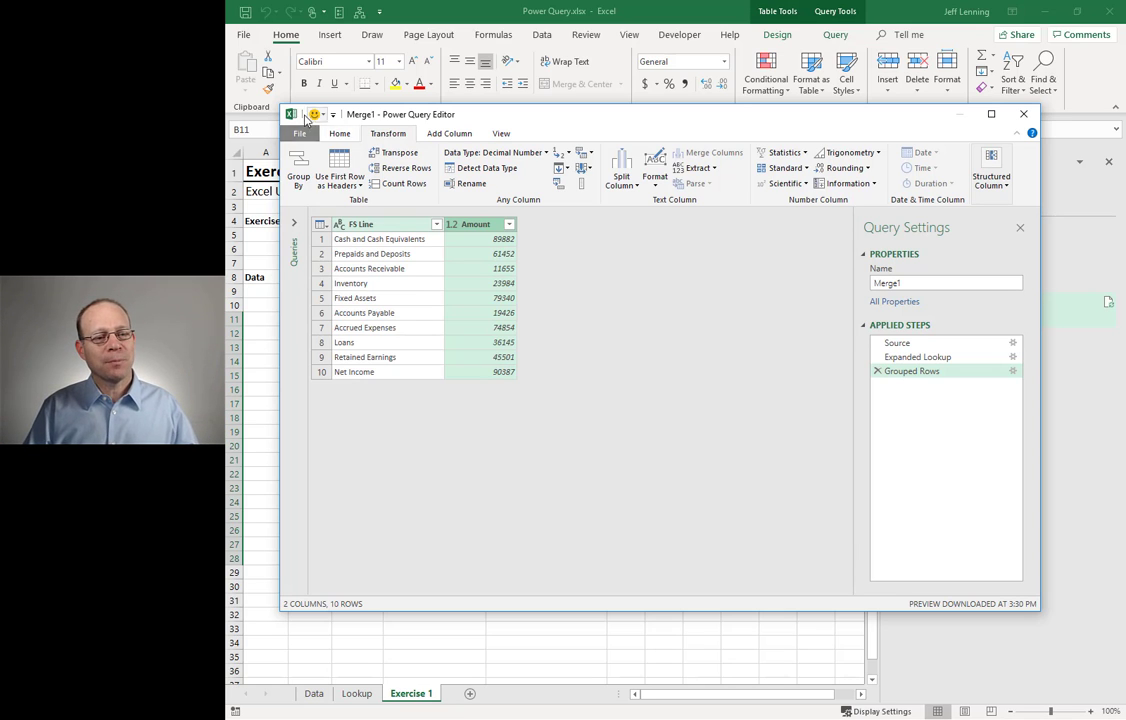
{"action": "left_click", "coordinate": [339, 133]}
{"action": "left_click", "coordinate": [298, 168]}
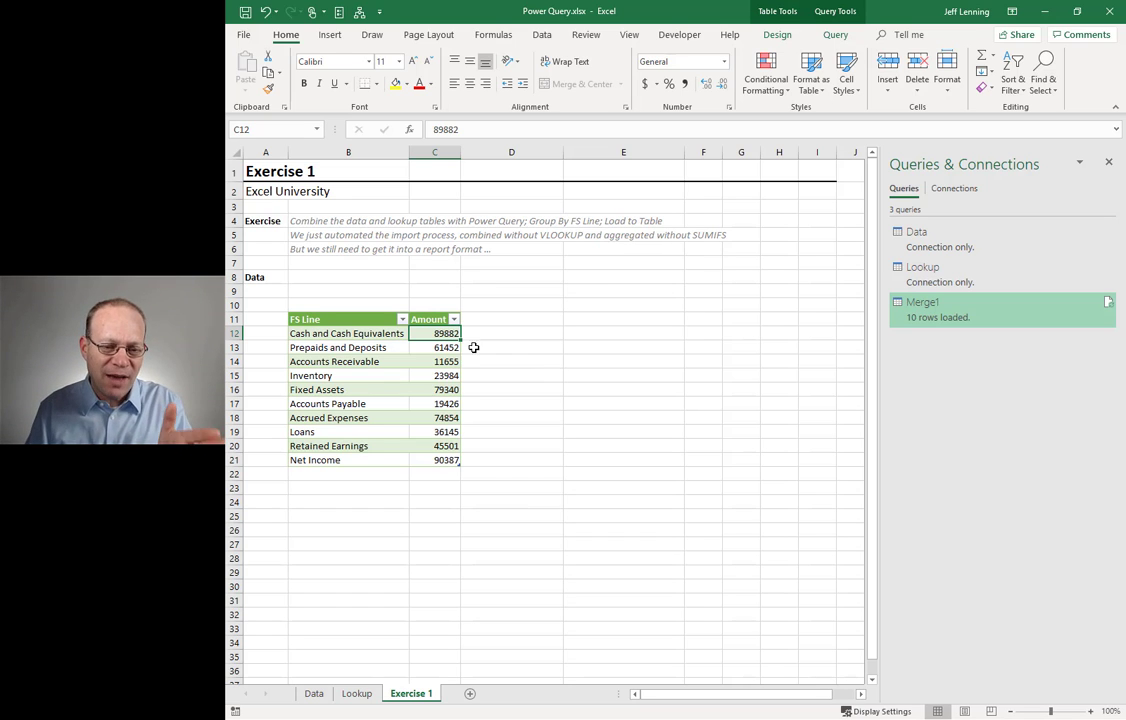
Review the FS Line and Amount columns of the grouped table, and close the Power Query workbook without saving.
{"action": "left_click_drag", "start_coordinate": [435, 333], "coordinate": [440, 460]}
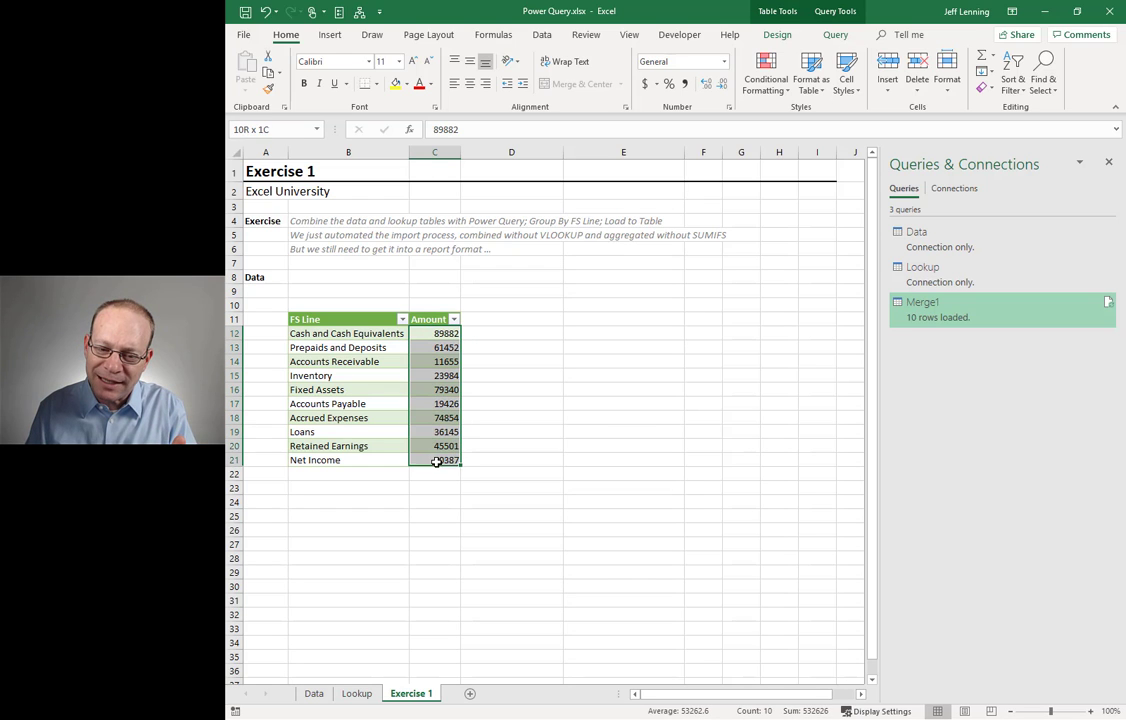
{"action": "left_click_drag", "start_coordinate": [364, 332], "coordinate": [377, 458]}
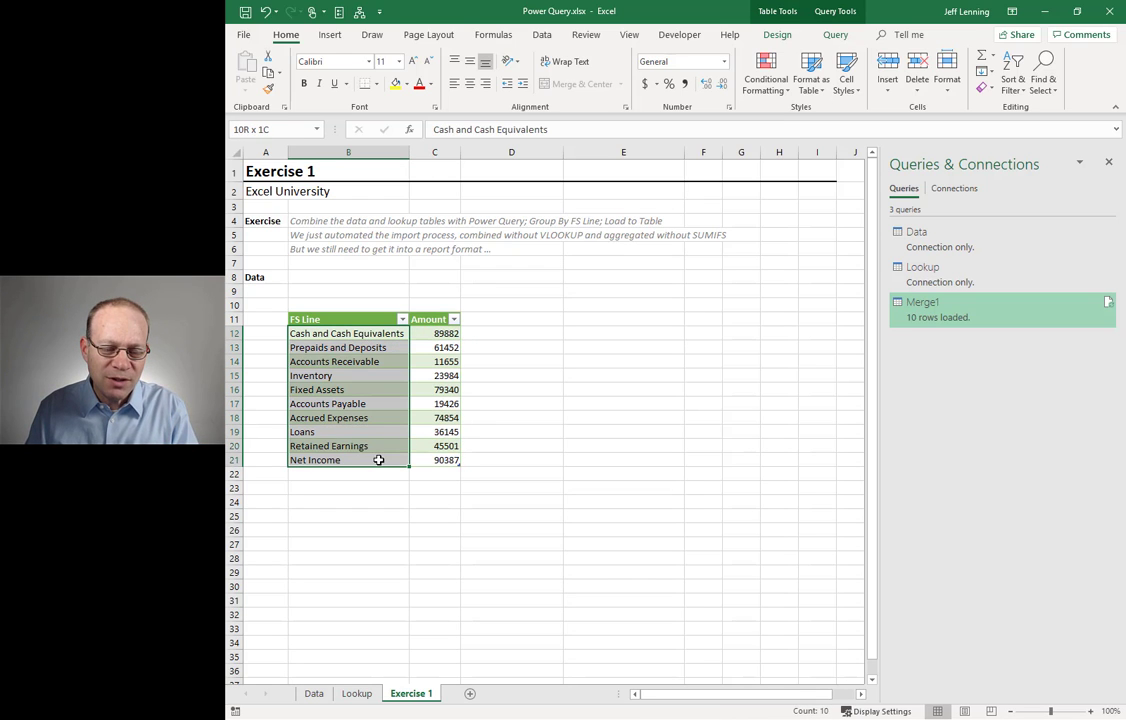
{"action": "left_click_drag", "start_coordinate": [435, 334], "coordinate": [438, 459]}
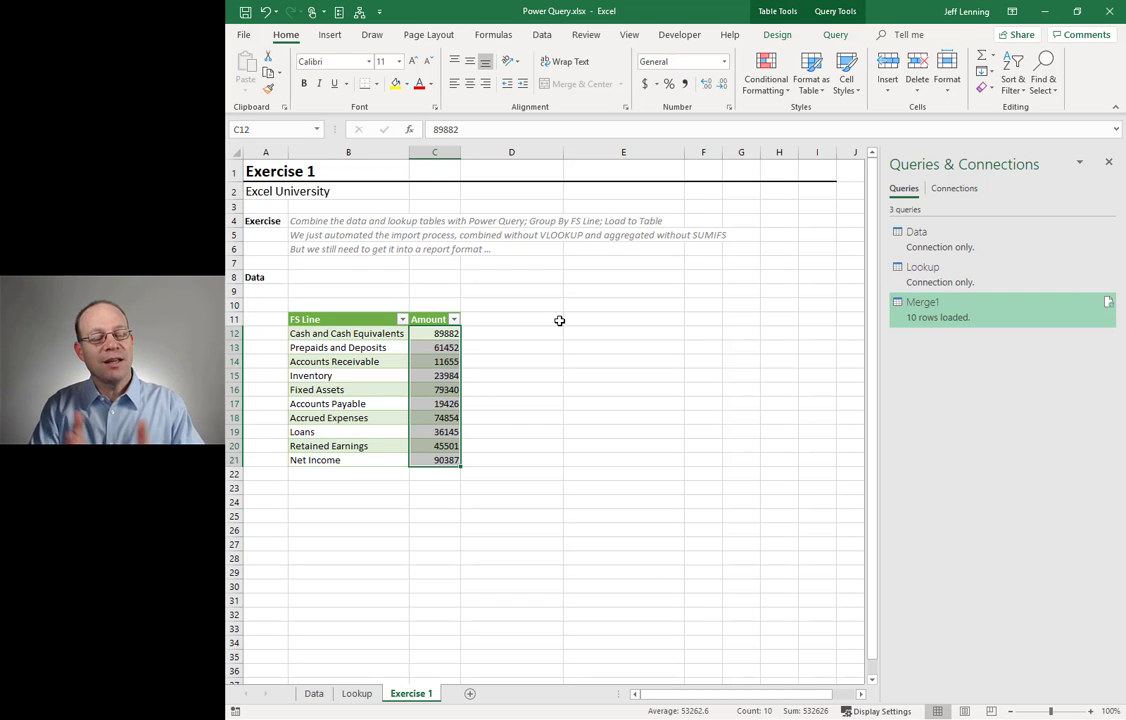
{"action": "left_click", "coordinate": [394, 334]}
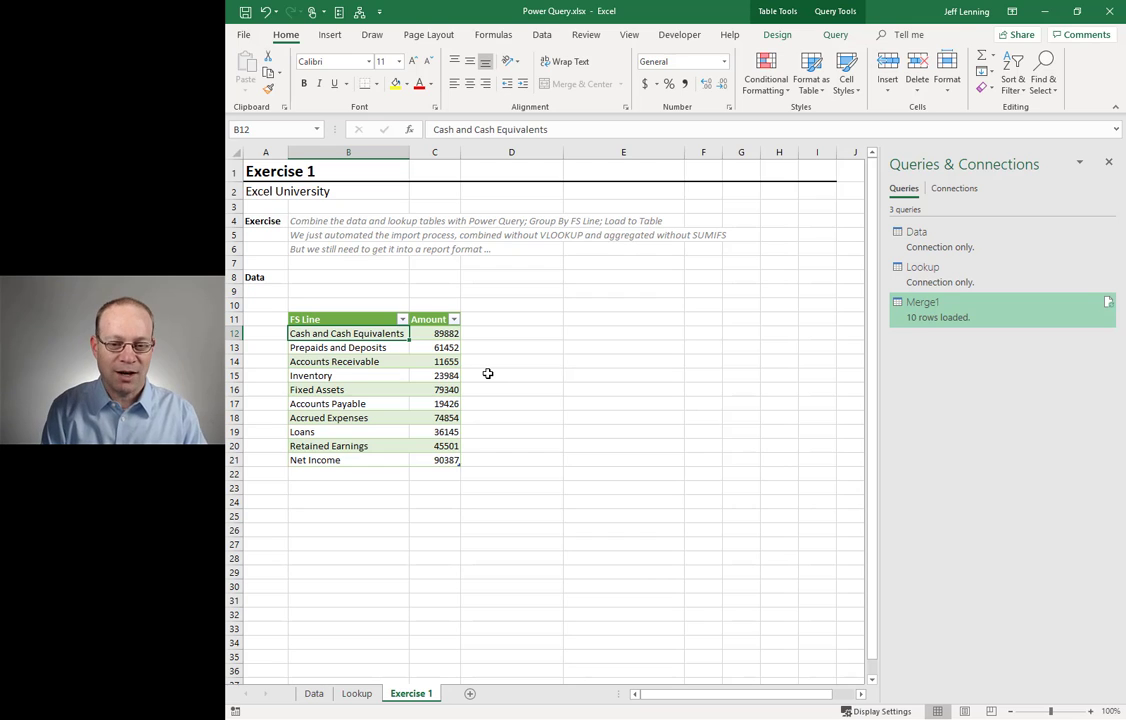
{"action": "key", "text": "ctrl+w"}
{"action": "key", "text": "n"}
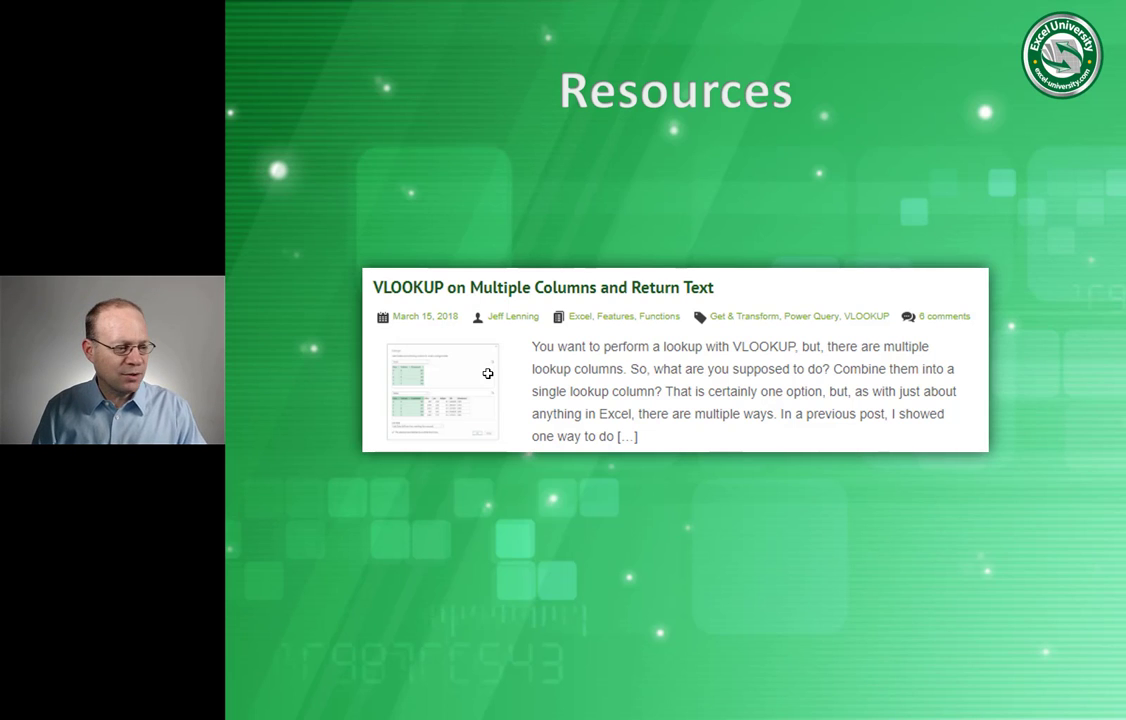
Switch to the browser and look through the Excel University articles page and the Power Query tag archive with its post topics.
{"action": "key", "text": "alt+Tab"}
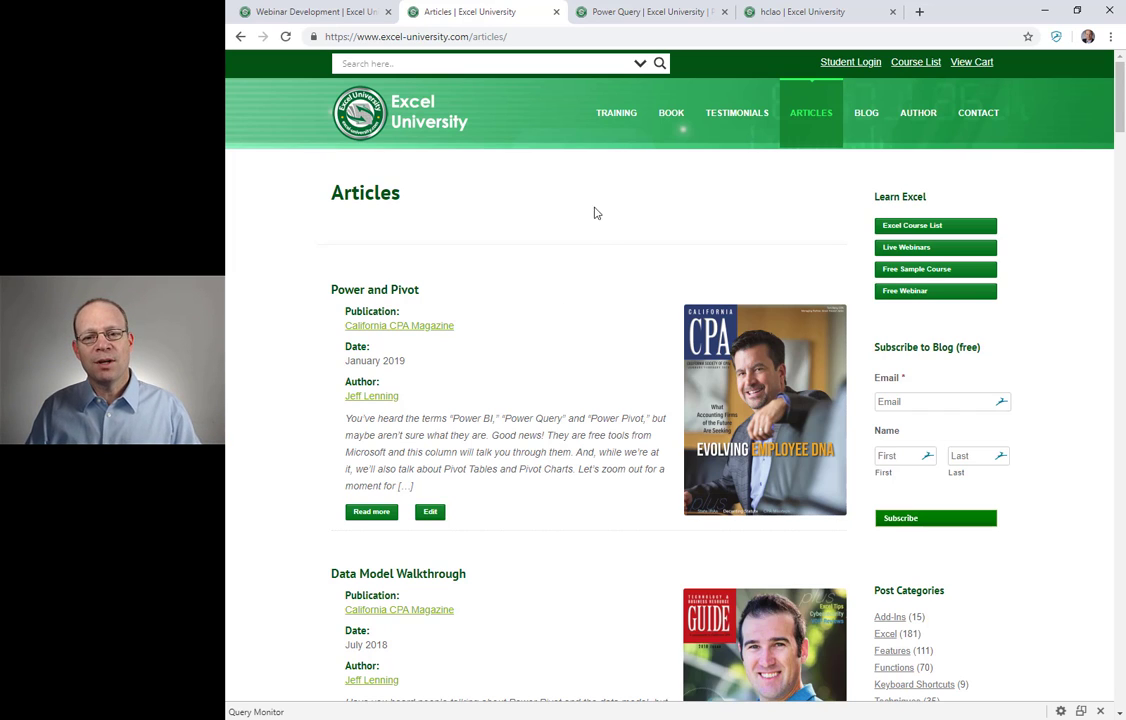
{"action": "left_click", "coordinate": [621, 11]}
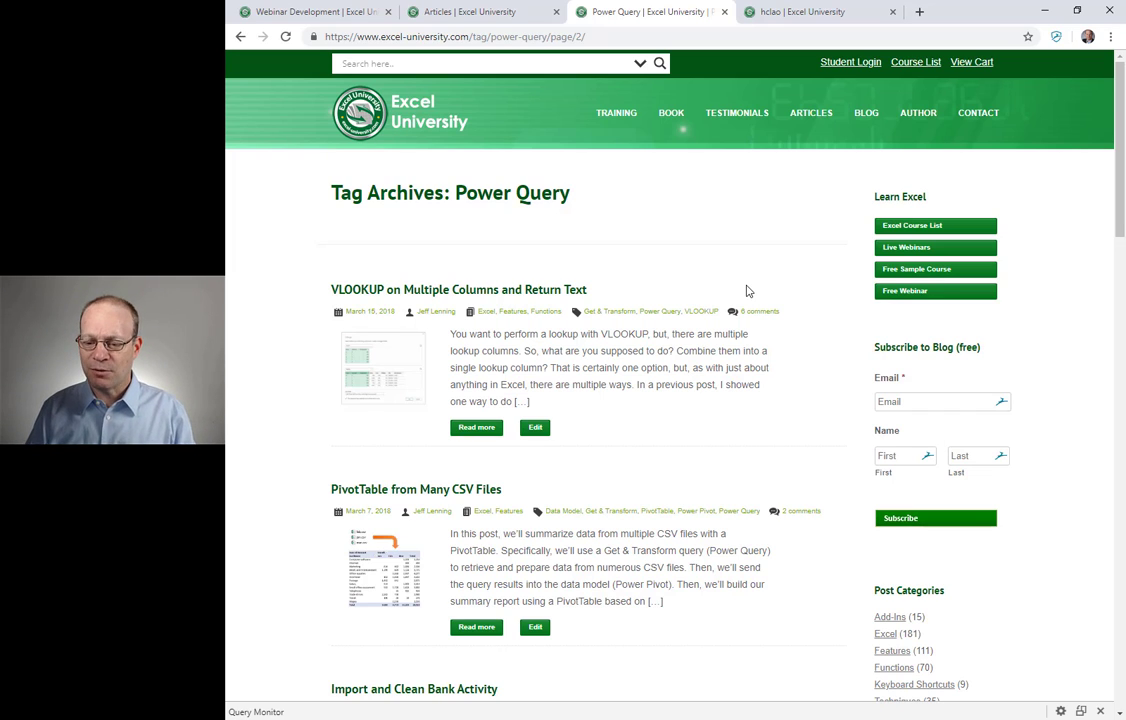
{"action": "scroll", "coordinate": [746, 288], "scroll_direction": "down", "scroll_amount": 5}
{"action": "scroll", "coordinate": [746, 288], "scroll_direction": "down", "scroll_amount": 5}
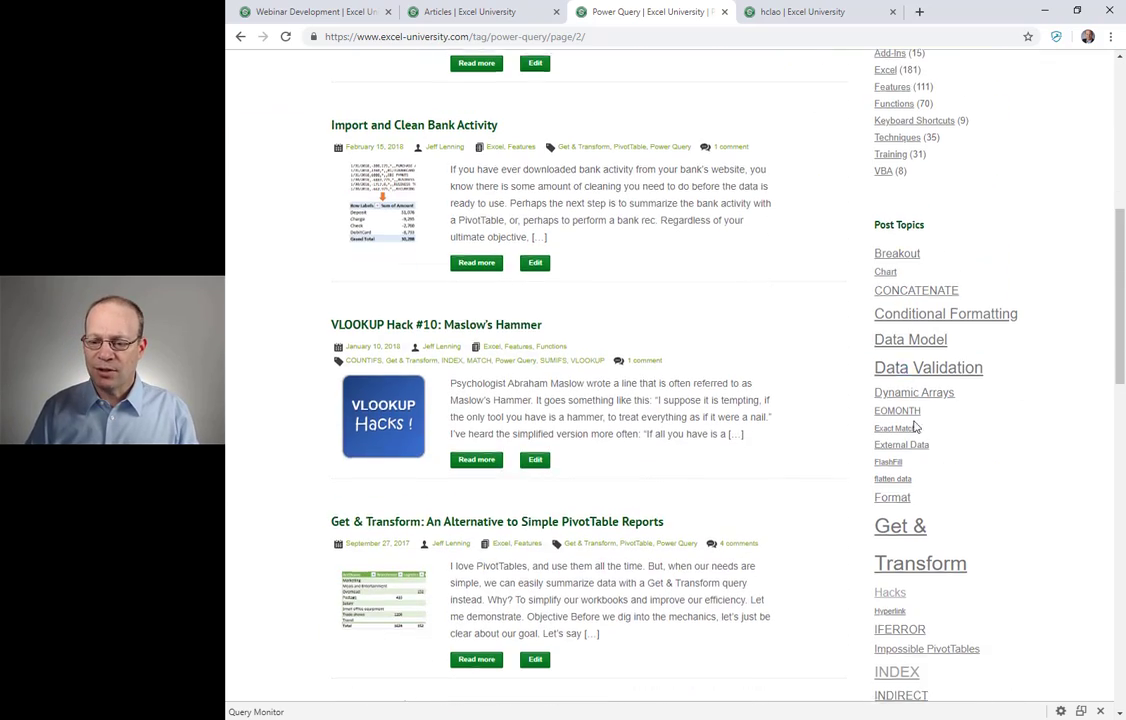
{"action": "scroll", "coordinate": [912, 427], "scroll_direction": "down", "scroll_amount": 12}
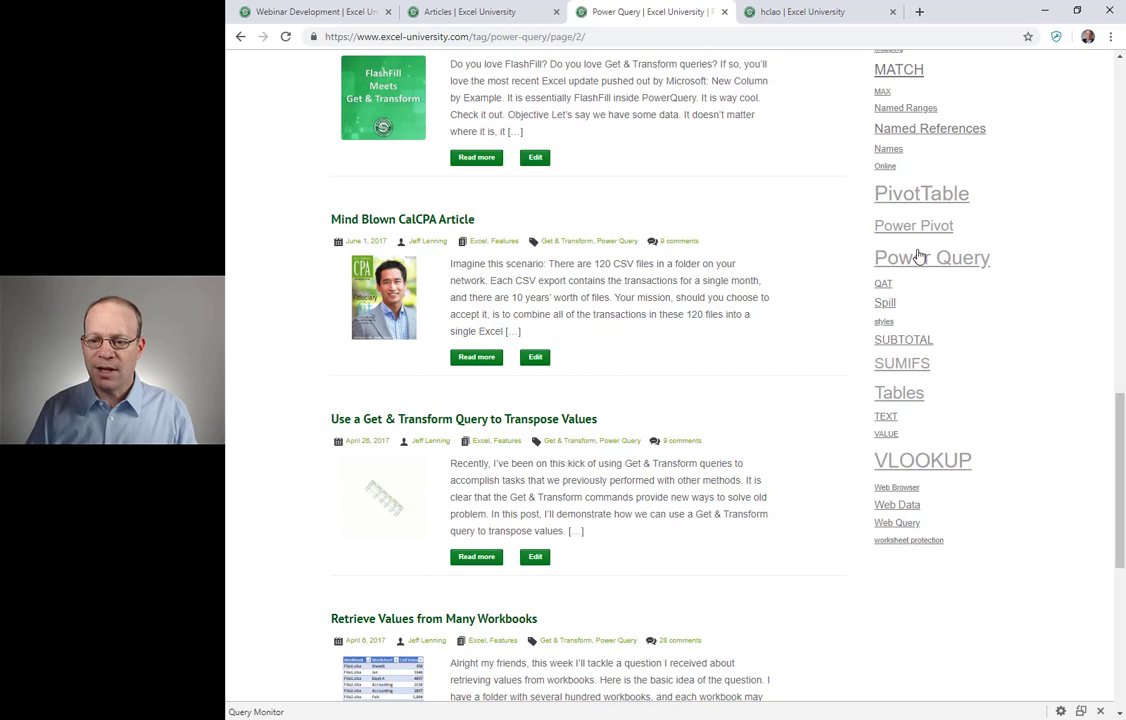
{"action": "scroll", "coordinate": [743, 294], "scroll_direction": "up", "scroll_amount": 6}
{"action": "scroll", "coordinate": [743, 294], "scroll_direction": "up", "scroll_amount": 15}
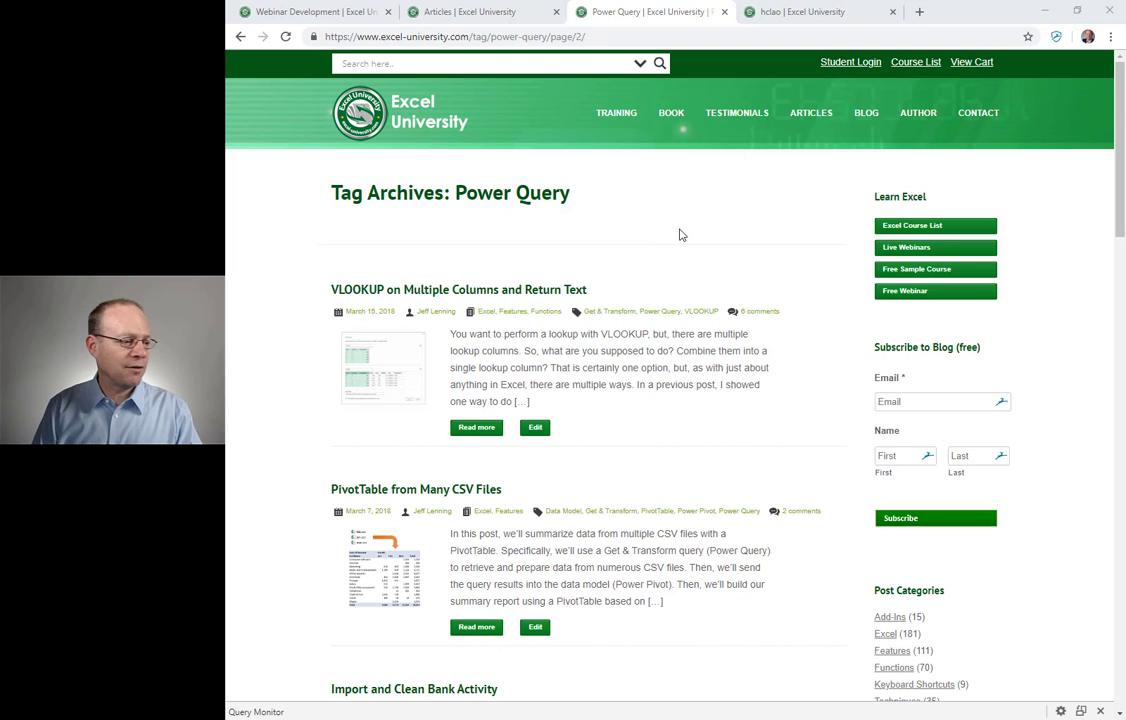
{"action": "key", "text": "alt+Tab"}
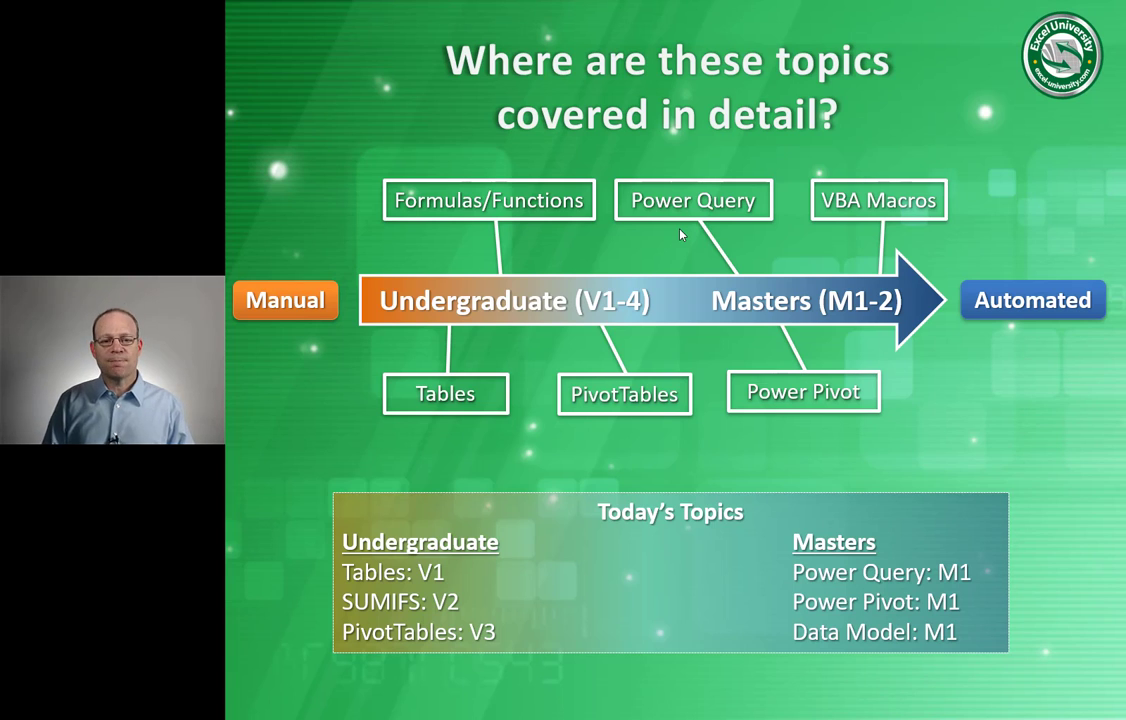
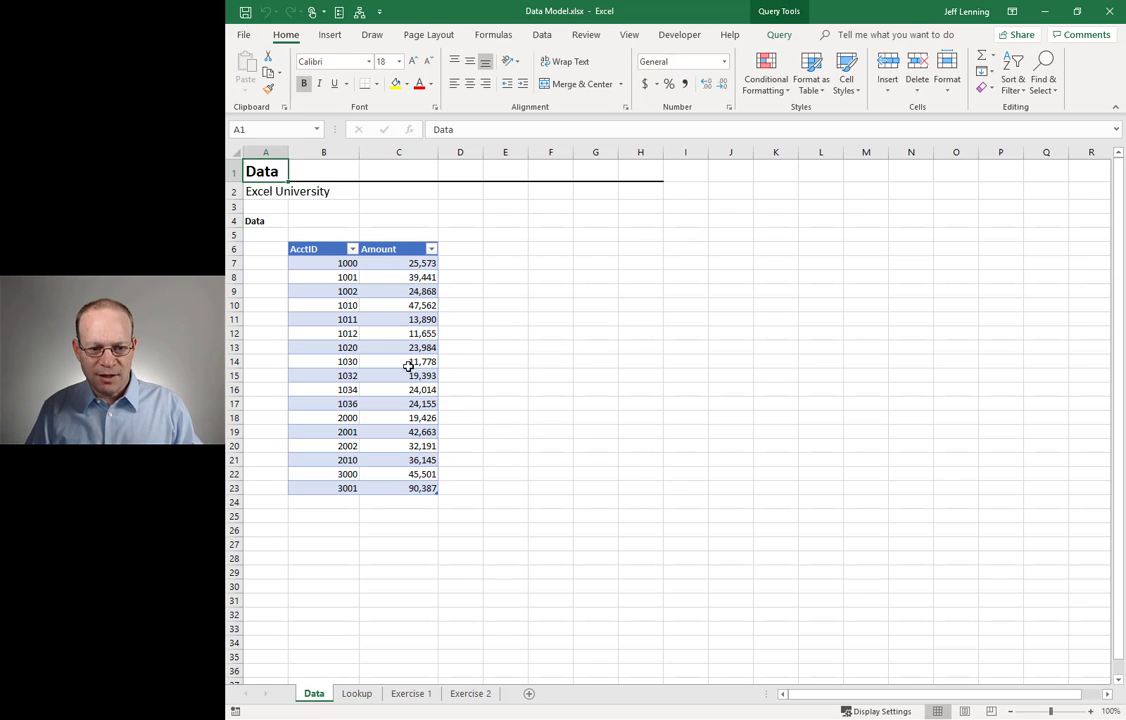
Create a Power Query query from the AcctID and Amount table on the Data sheet and load it as a connection only.
{"action": "left_click", "coordinate": [346, 264]}
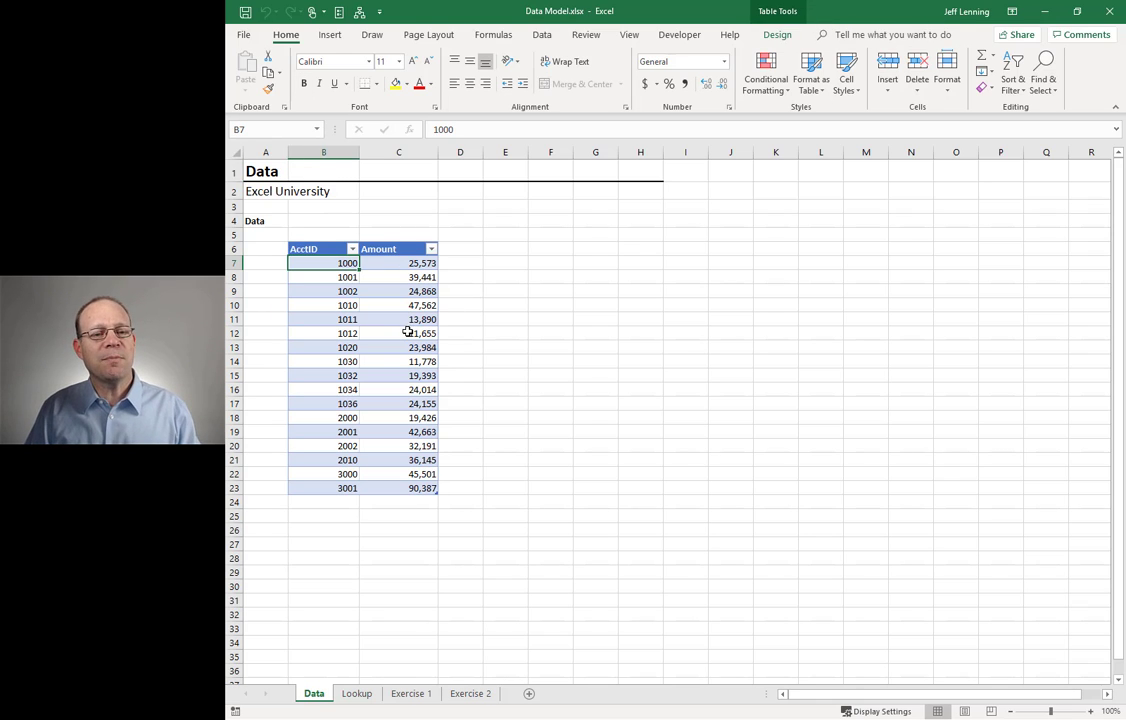
{"action": "left_click", "coordinate": [542, 36]}
{"action": "left_click", "coordinate": [310, 88]}
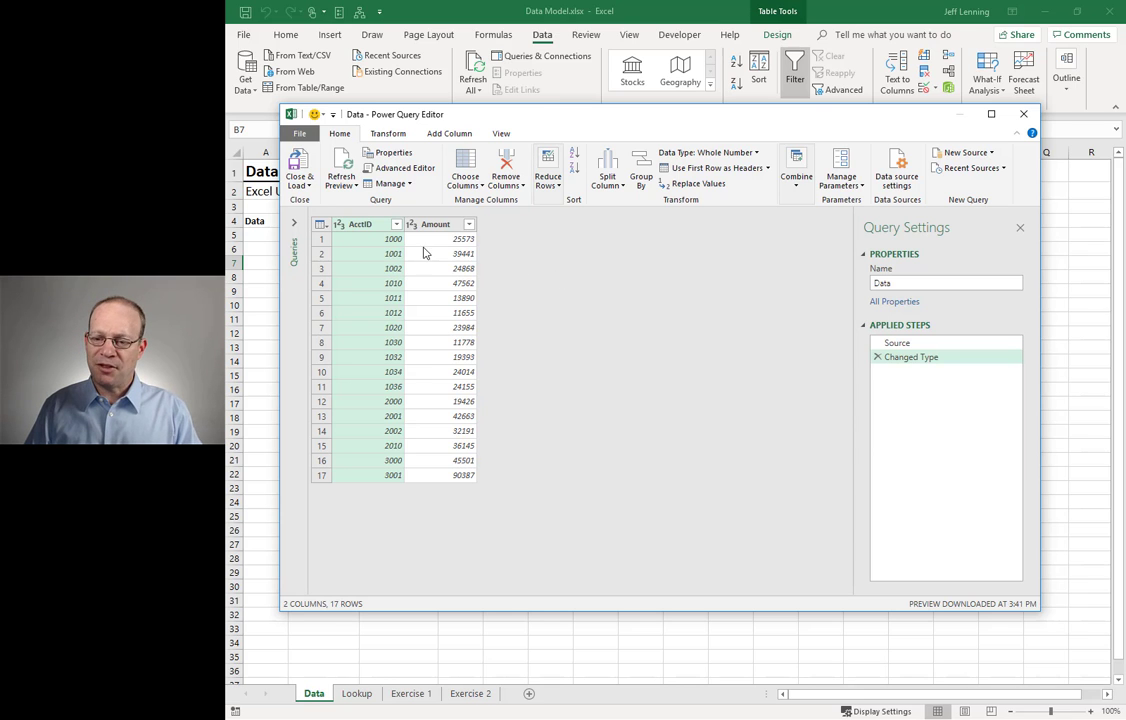
{"action": "left_click", "coordinate": [305, 186]}
{"action": "left_click", "coordinate": [296, 219]}
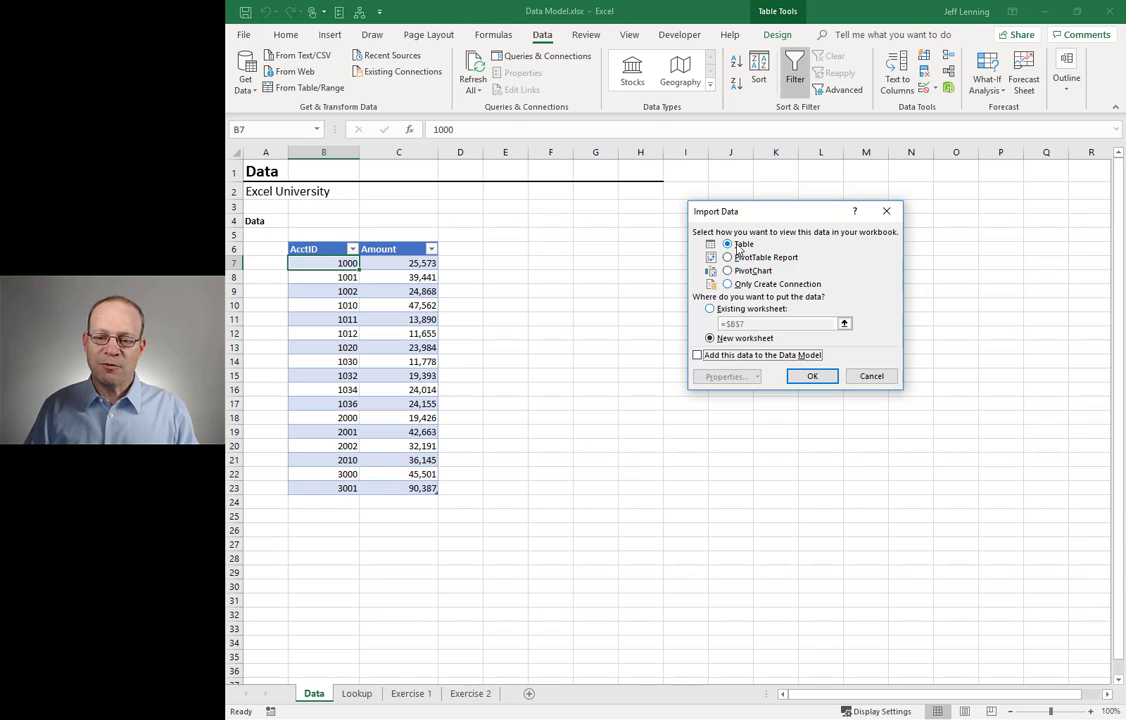
{"action": "left_click", "coordinate": [745, 284]}
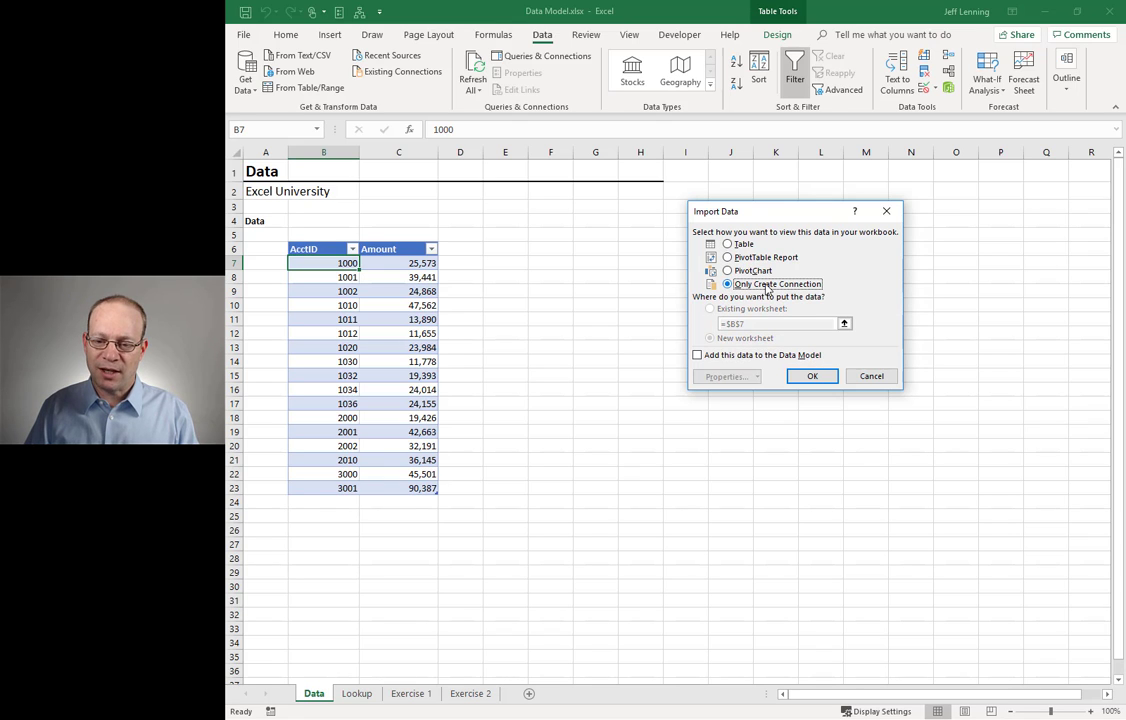
{"action": "left_click", "coordinate": [813, 377]}
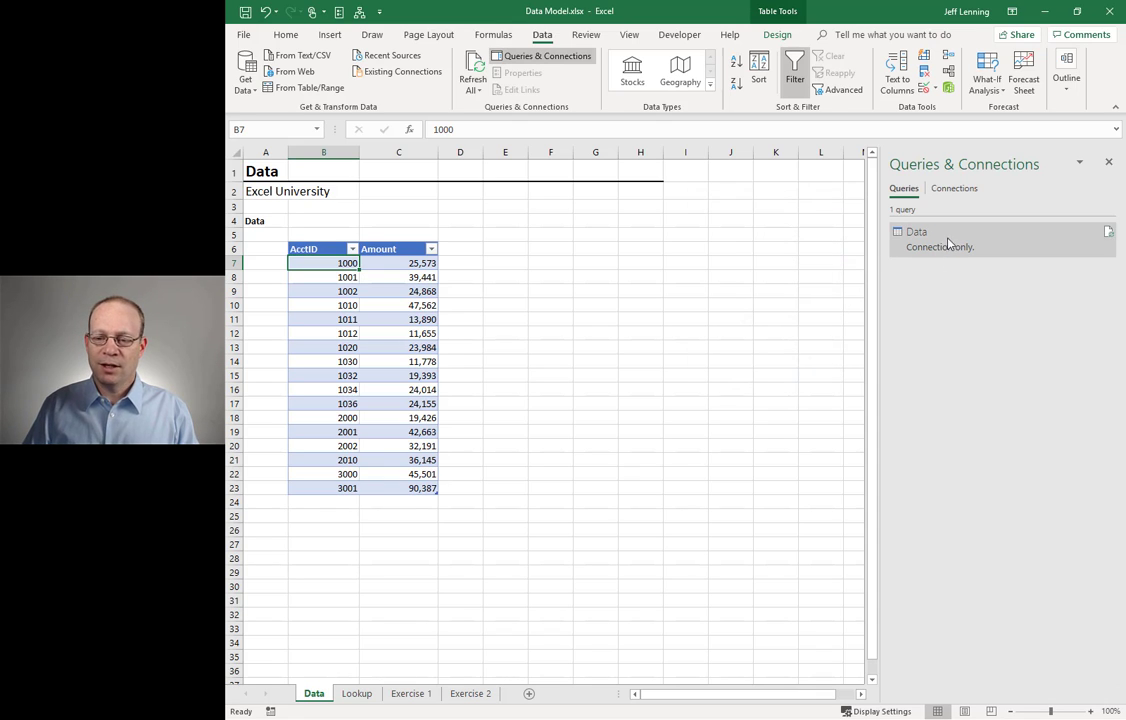
Create a Power Query query from the account table on the Lookup sheet and load it as a connection only.
{"action": "left_click", "coordinate": [357, 693]}
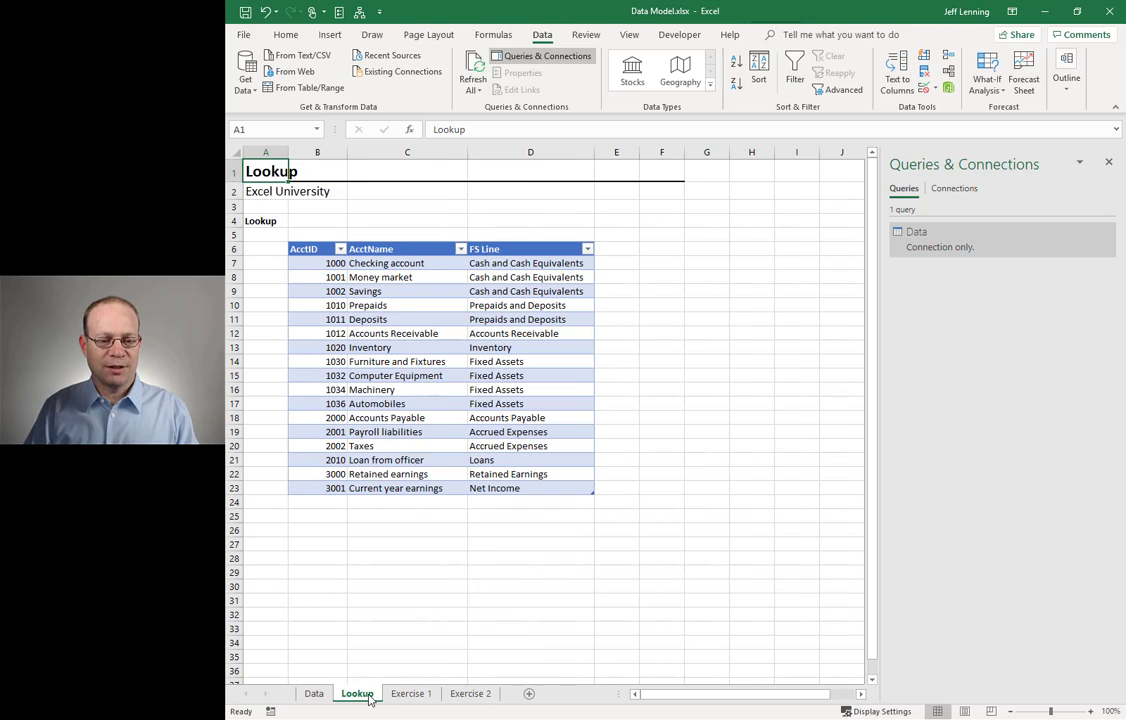
{"action": "left_click", "coordinate": [382, 262]}
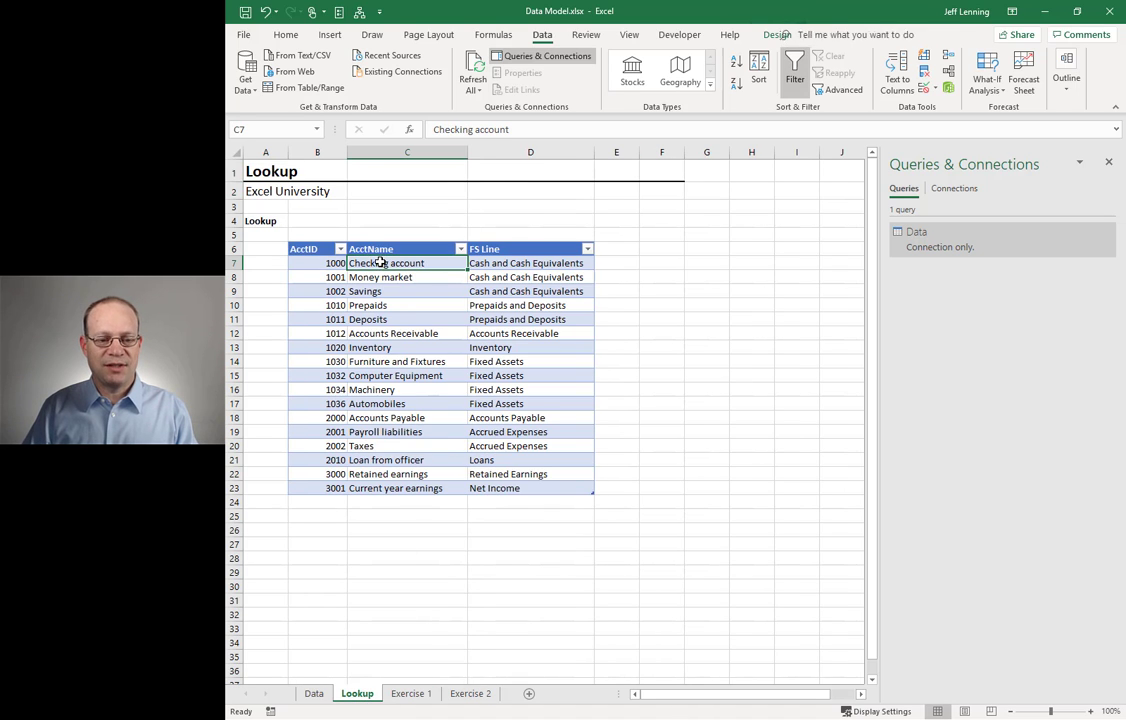
{"action": "left_click", "coordinate": [305, 88]}
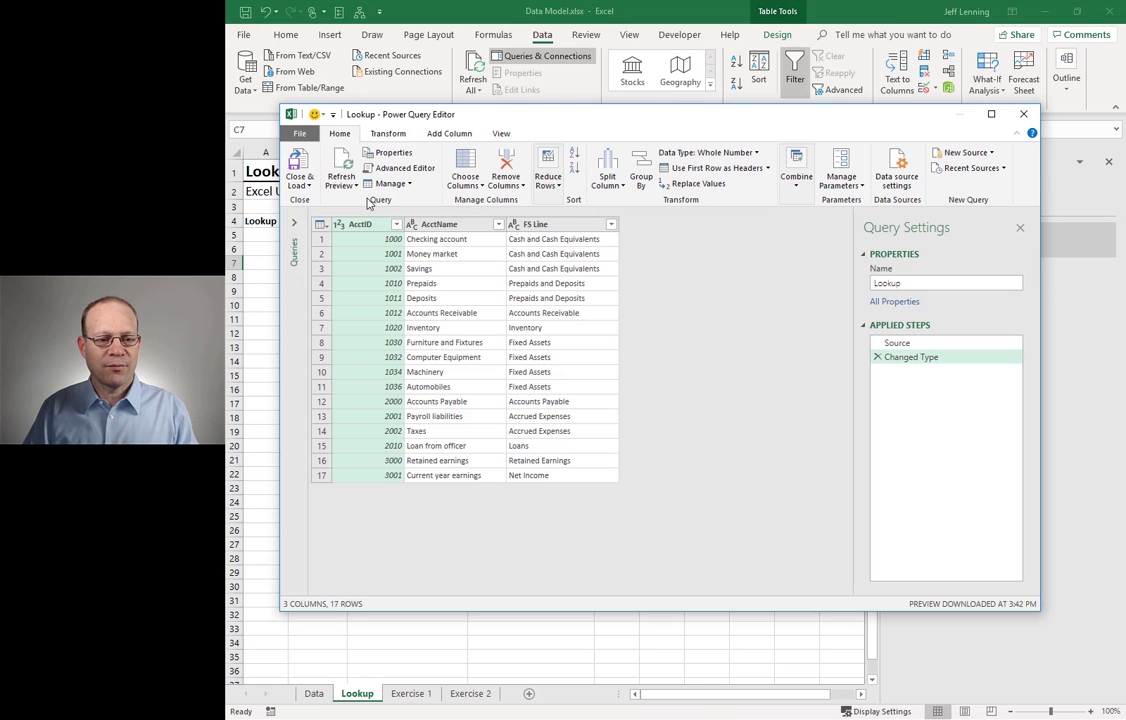
{"action": "left_click", "coordinate": [299, 183]}
{"action": "left_click", "coordinate": [262, 201]}
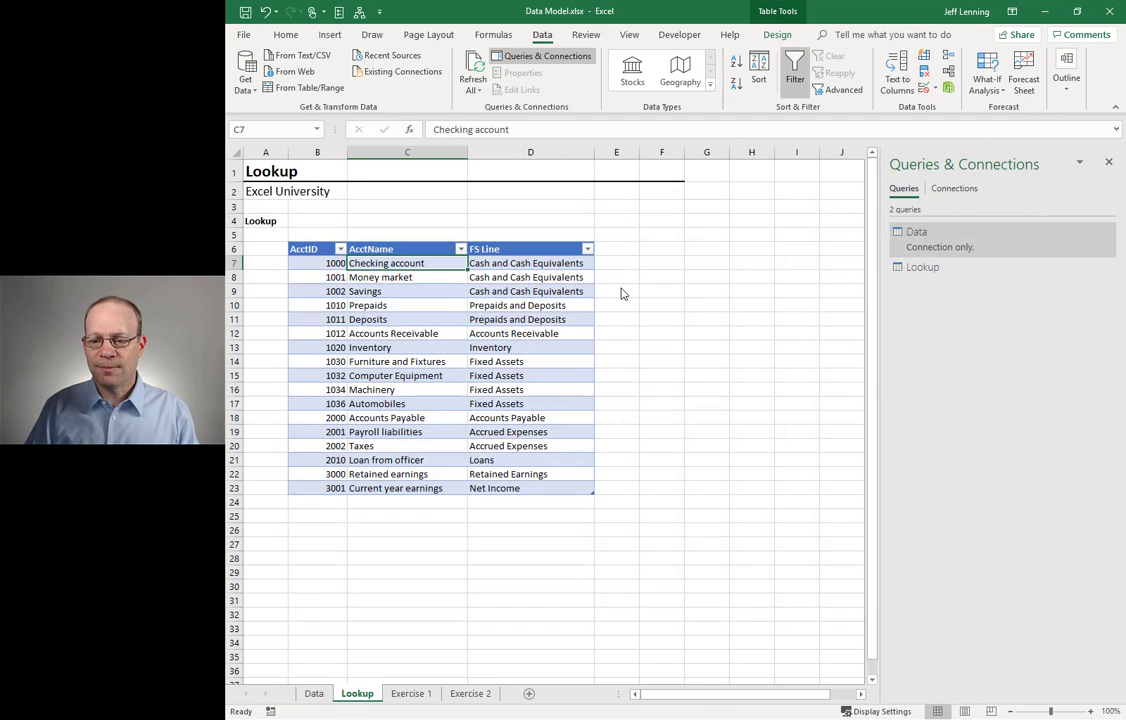
{"action": "left_click", "coordinate": [760, 284]}
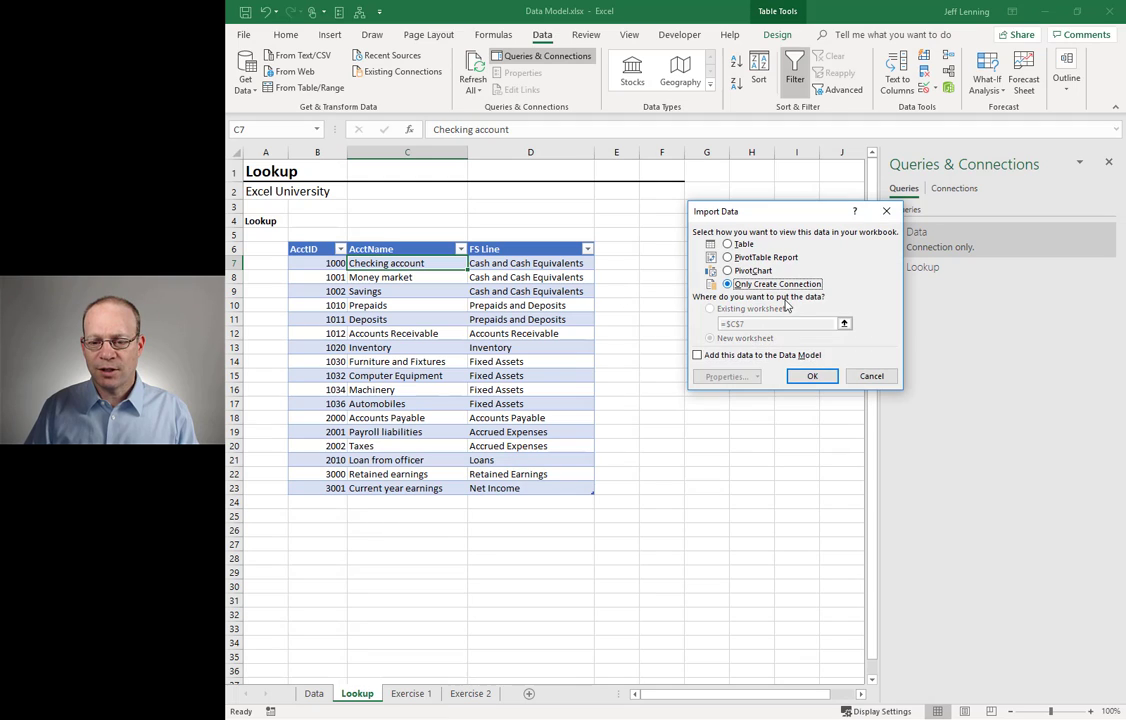
{"action": "left_click", "coordinate": [812, 377]}
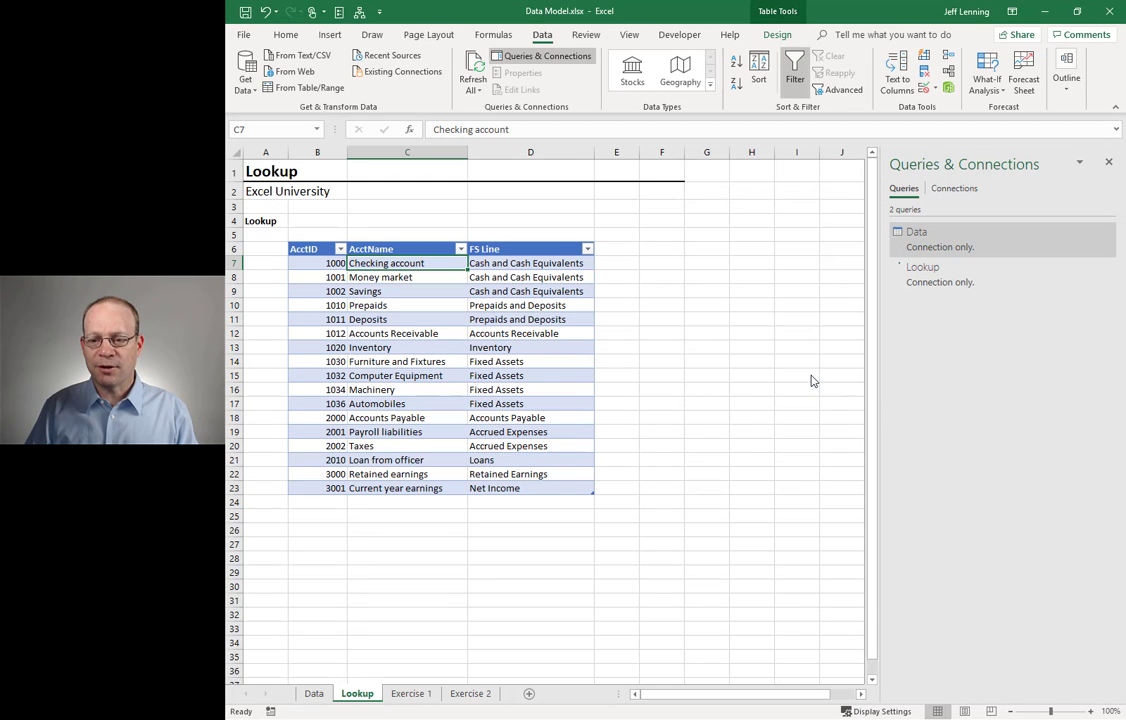
From the Exercise 1 sheet, merge the Data query with the Lookup query on AcctID, using a Left Outer join.
{"action": "left_click", "coordinate": [410, 693]}
{"action": "left_click", "coordinate": [347, 334]}
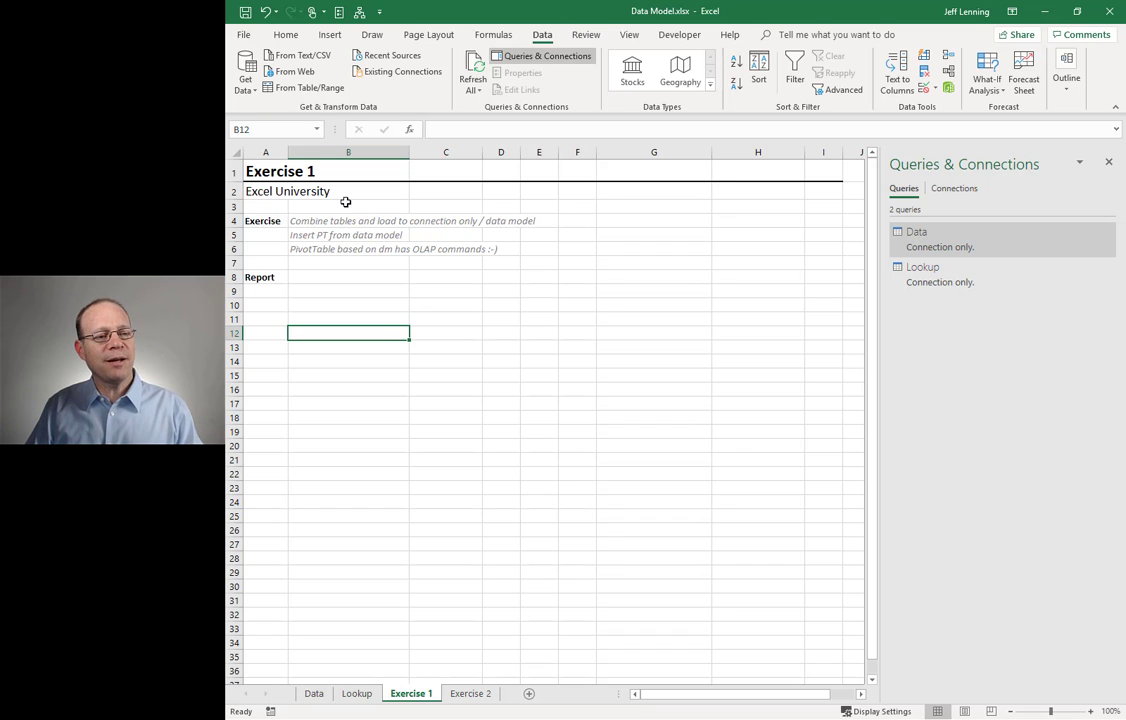
{"action": "left_click", "coordinate": [245, 88]}
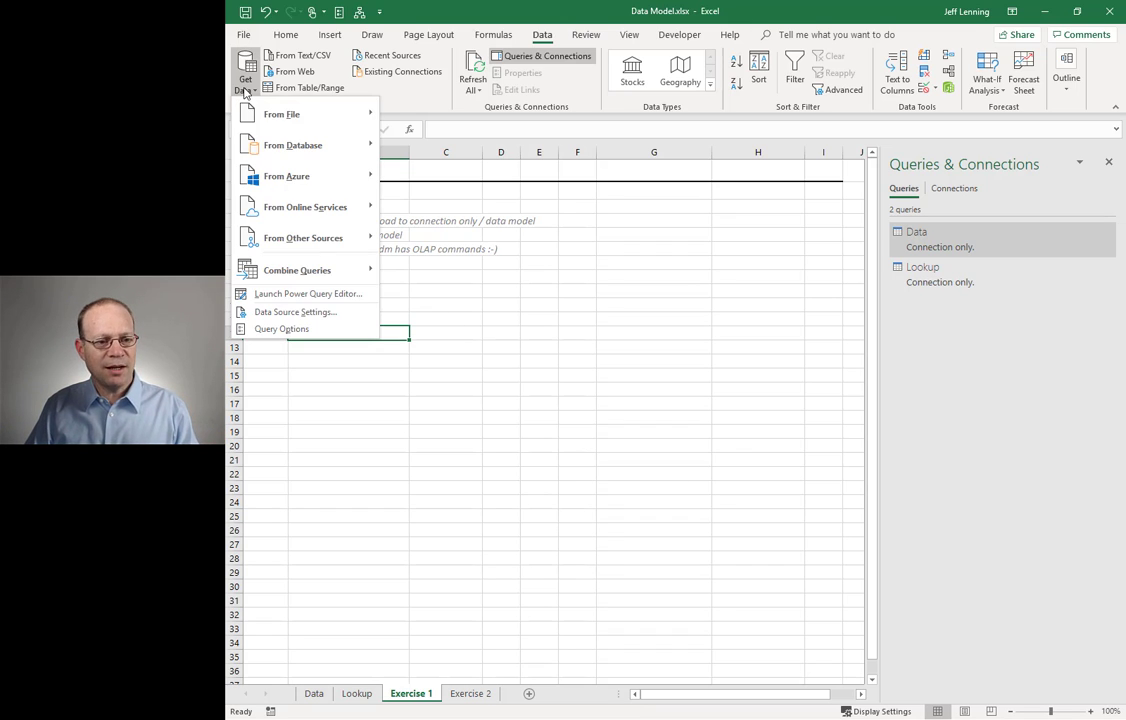
{"action": "mouse_move", "coordinate": [300, 278]}
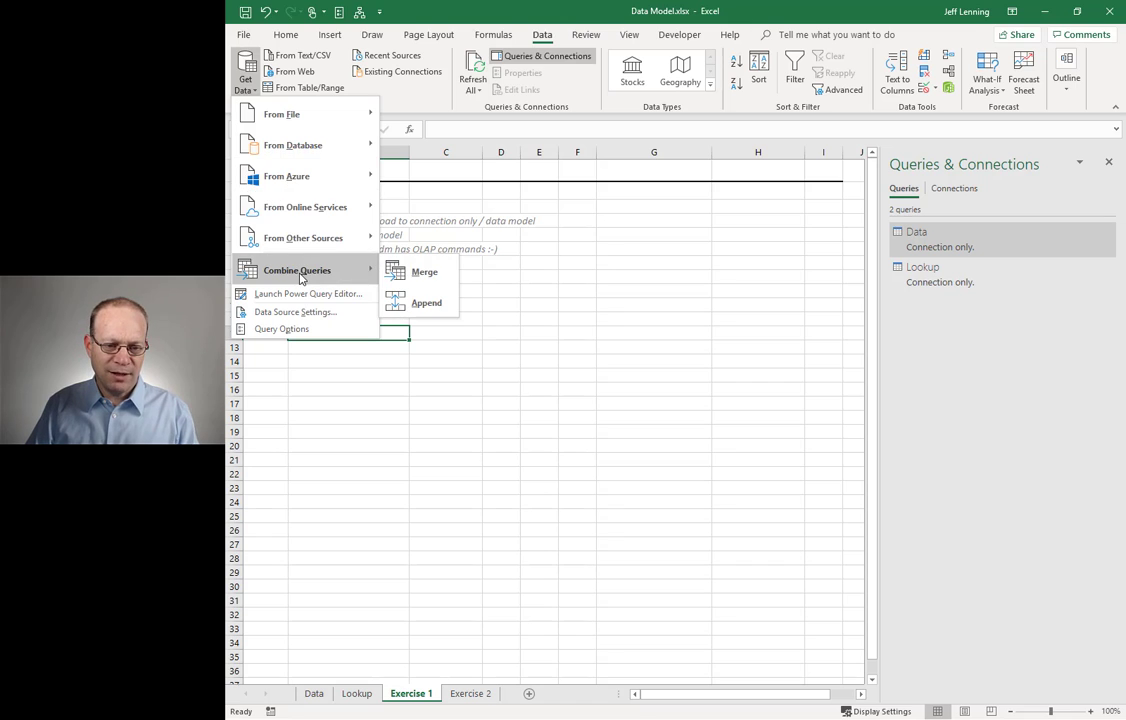
{"action": "left_click", "coordinate": [434, 274]}
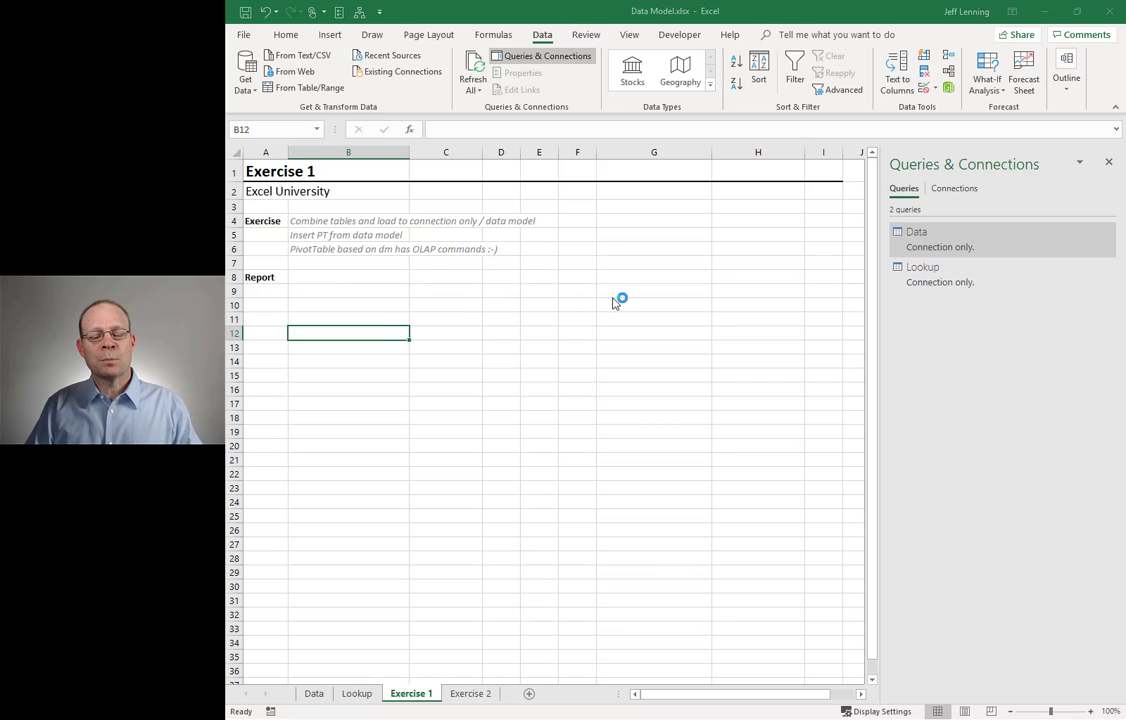
{"action": "left_click", "coordinate": [380, 120]}
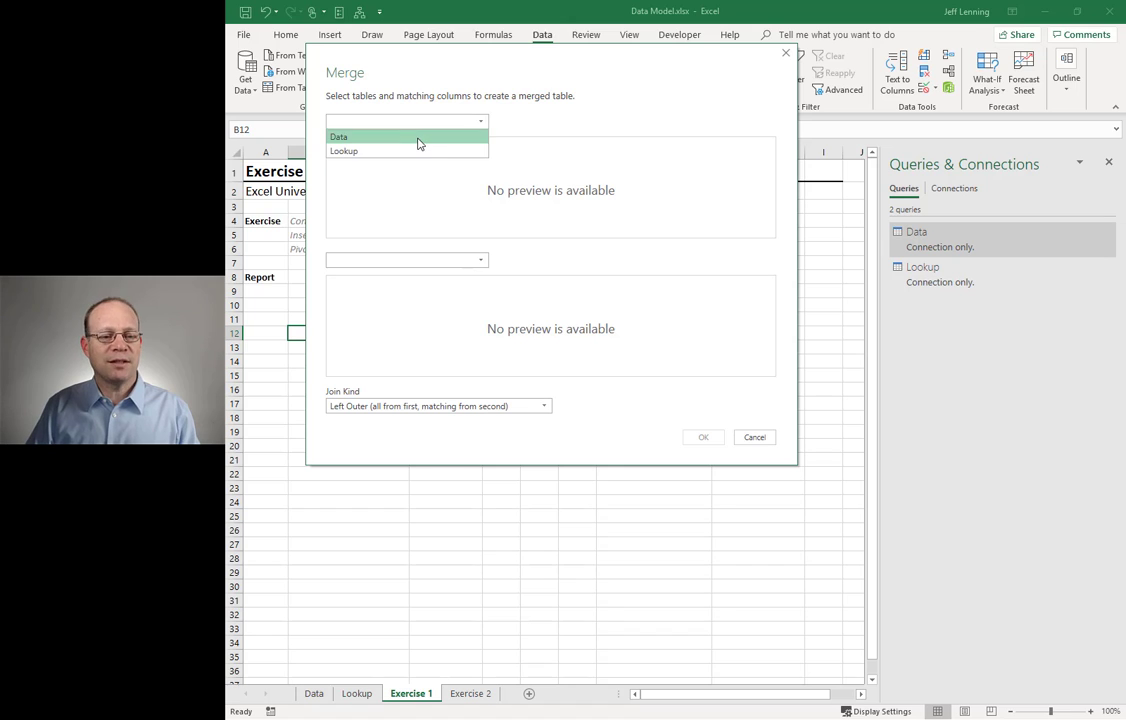
{"action": "left_click", "coordinate": [418, 140]}
{"action": "left_click", "coordinate": [419, 262]}
{"action": "left_click", "coordinate": [417, 290]}
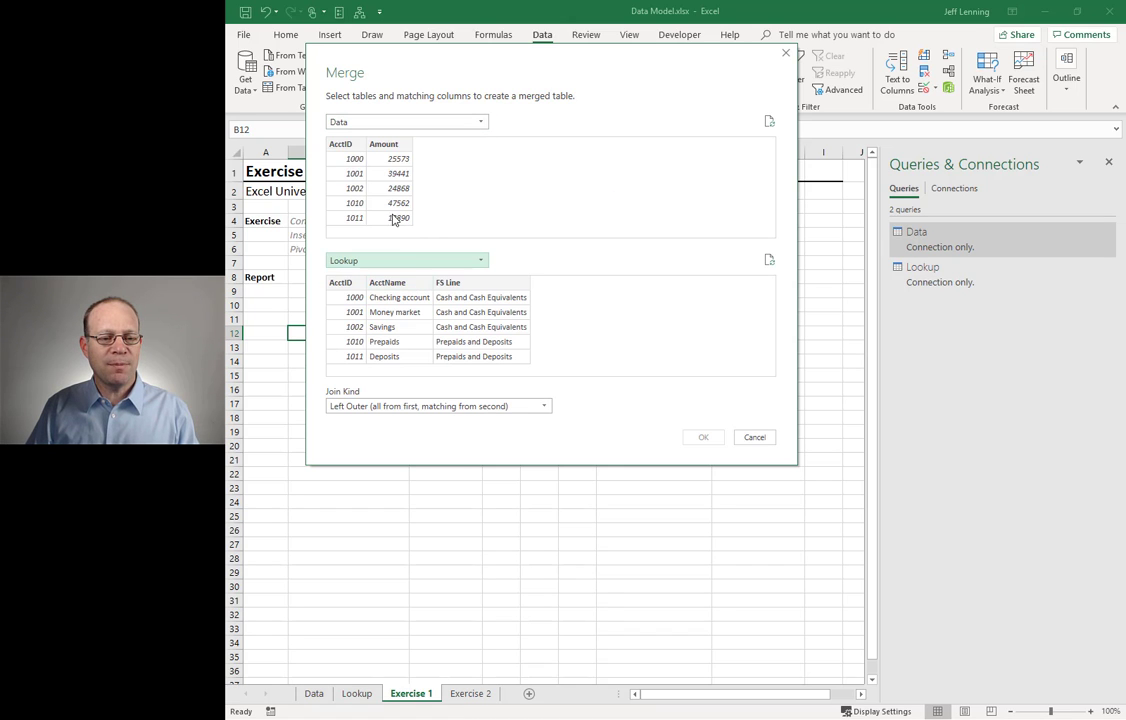
{"action": "left_click", "coordinate": [337, 145]}
{"action": "left_click", "coordinate": [337, 283]}
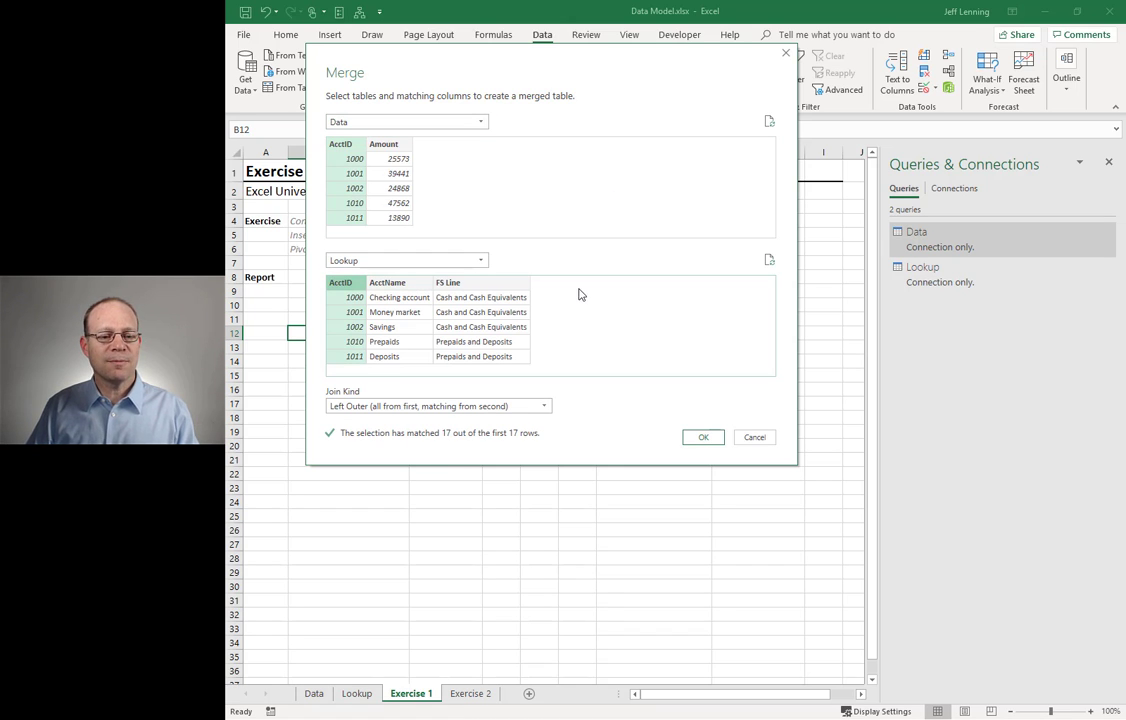
{"action": "left_click", "coordinate": [705, 440]}
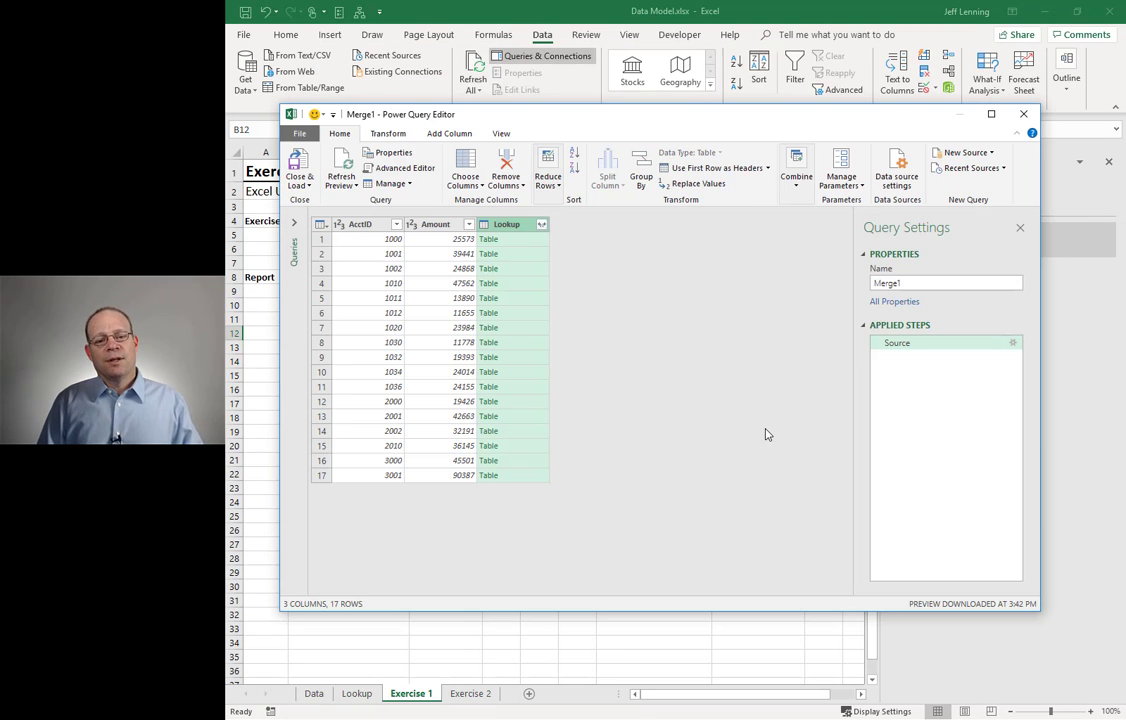
Expand the merged Lookup column to only its FS Line field, without the original column name as prefix.
{"action": "left_click", "coordinate": [541, 225]}
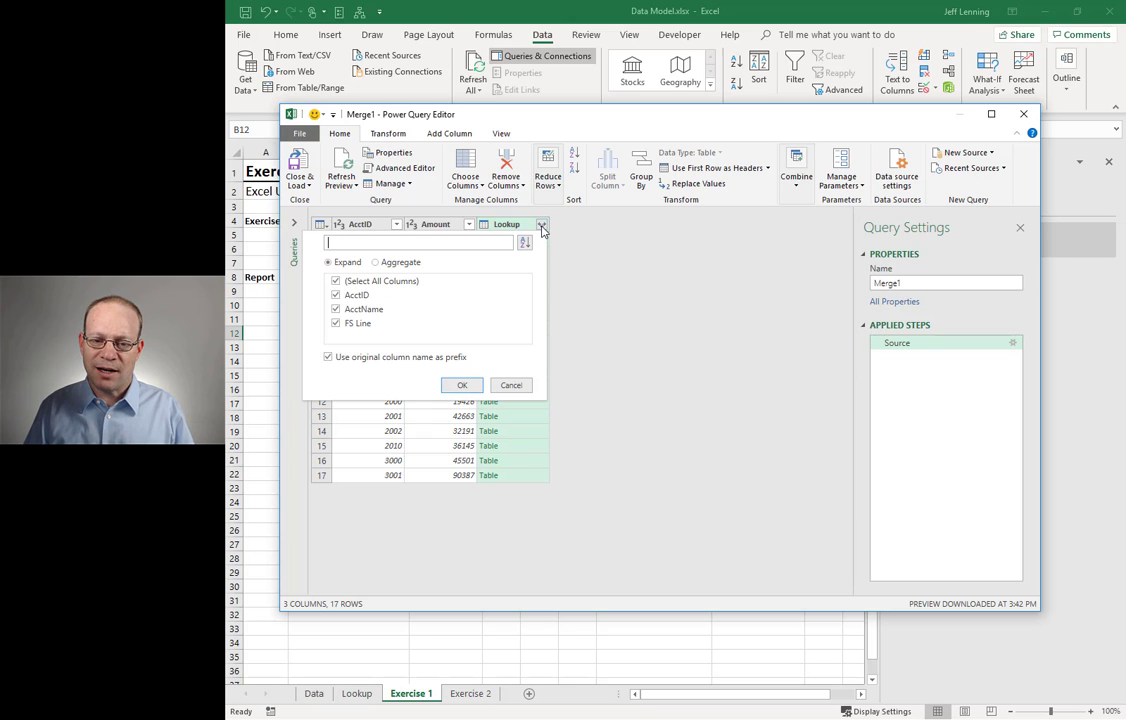
{"action": "left_click", "coordinate": [337, 281]}
{"action": "left_click", "coordinate": [336, 323]}
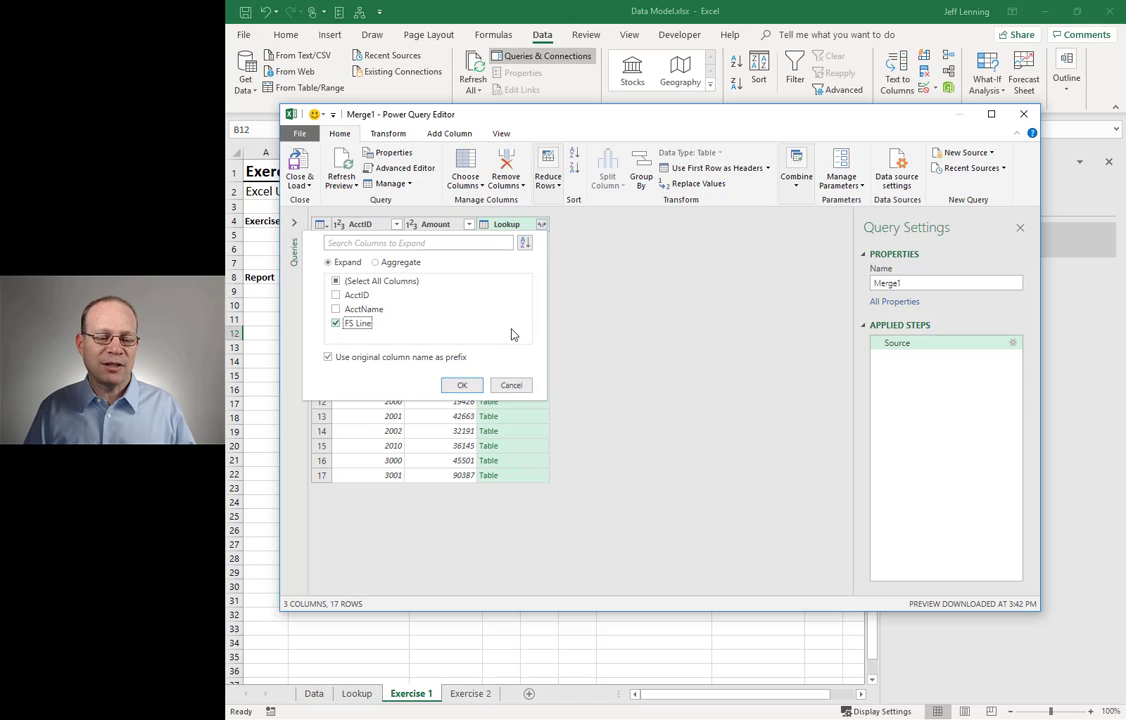
{"action": "left_click", "coordinate": [328, 357]}
{"action": "left_click", "coordinate": [462, 385]}
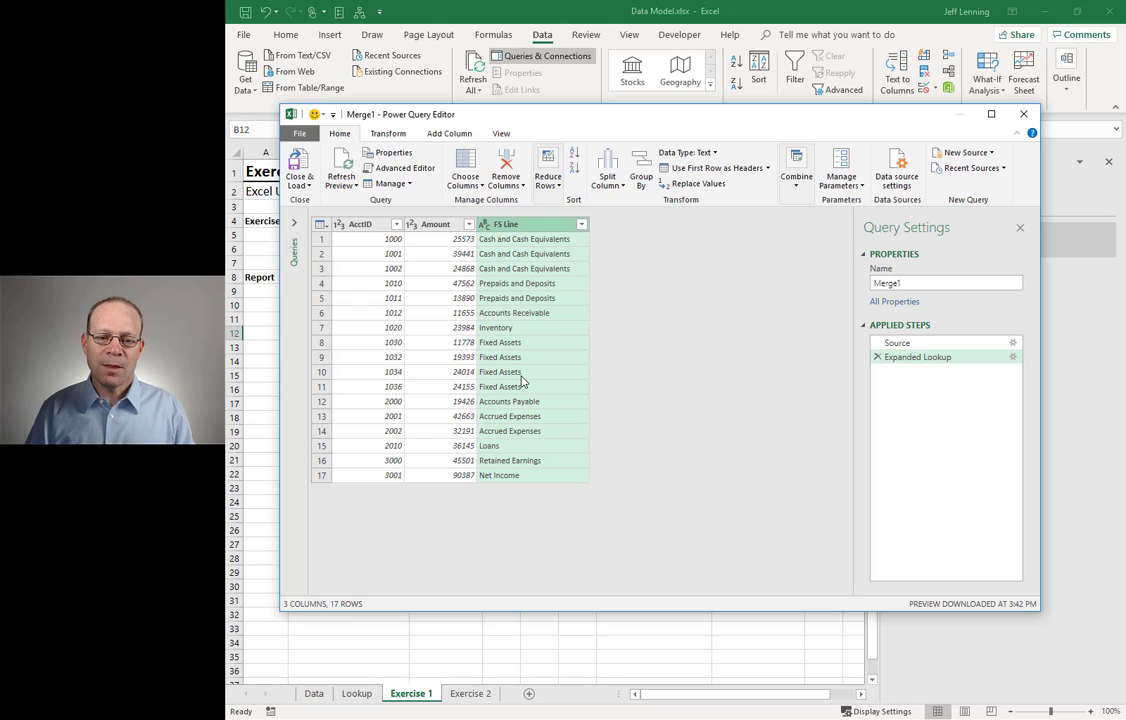
Group the merged rows by FS Line, summing the Amount column into a new column named Amount.
{"action": "left_click", "coordinate": [390, 134]}
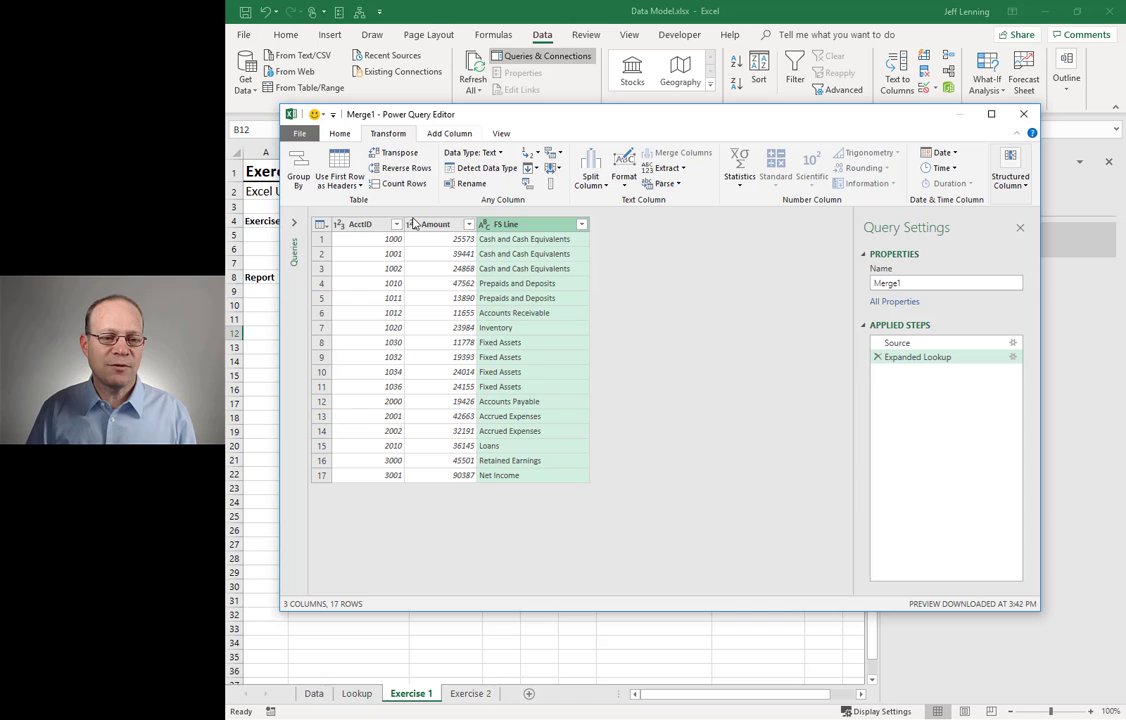
{"action": "left_click", "coordinate": [299, 172]}
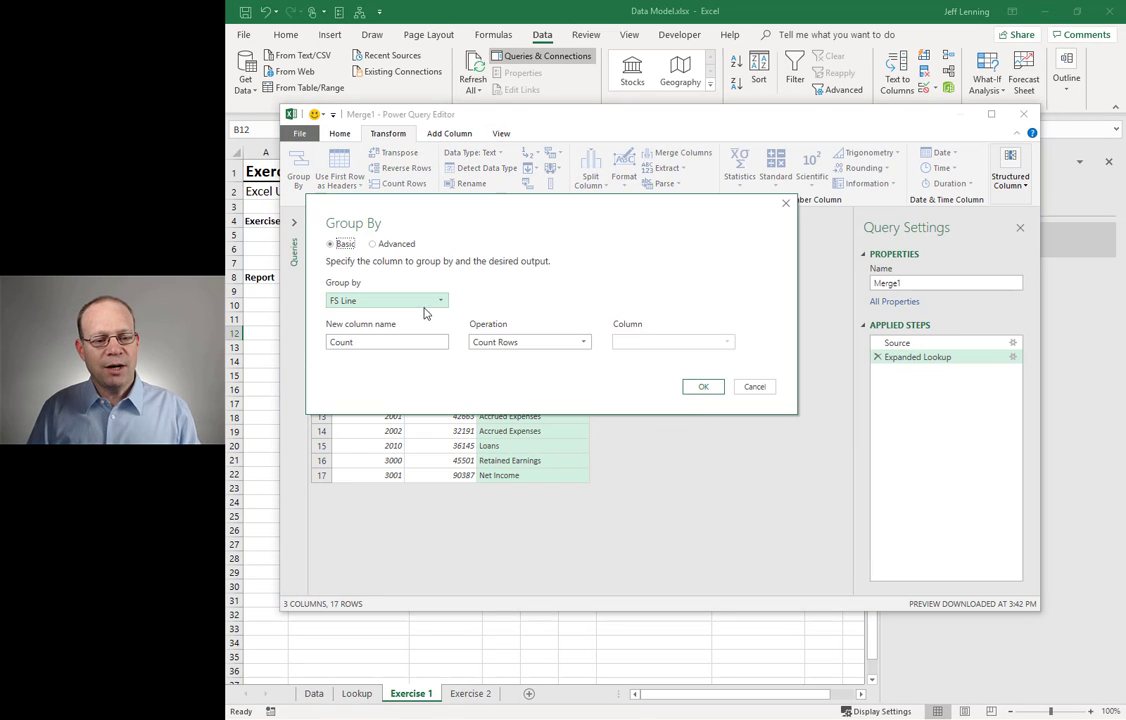
{"action": "left_click_drag", "start_coordinate": [388, 342], "coordinate": [309, 345]}
{"action": "type", "text": "A"}
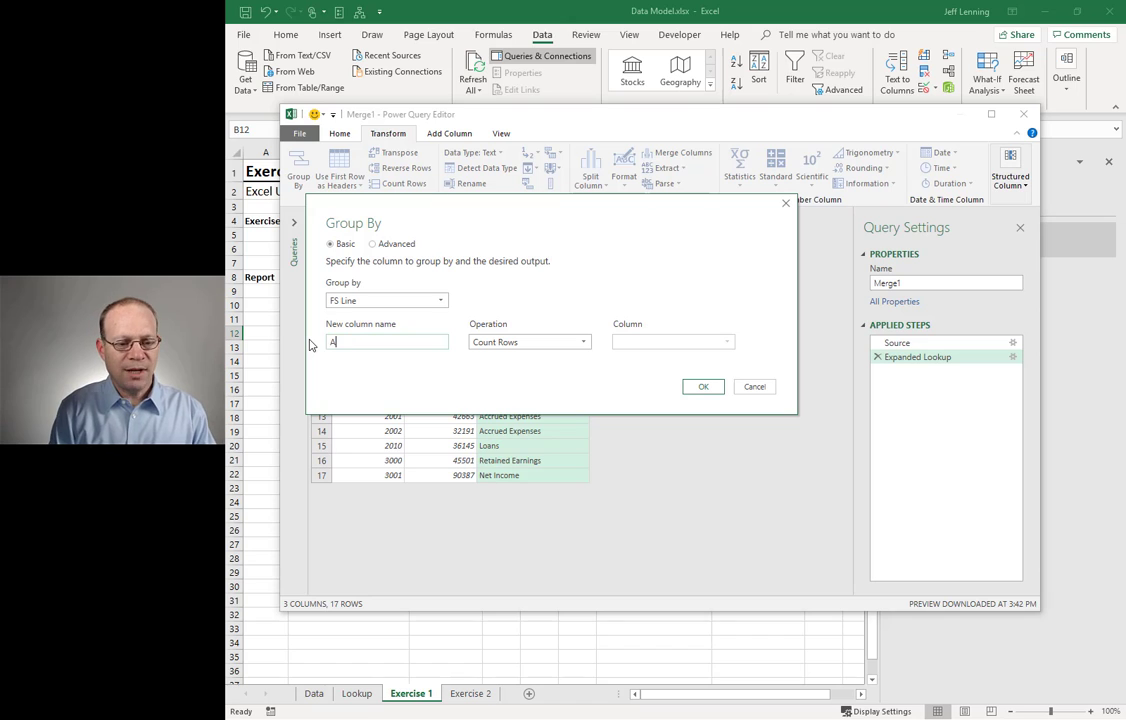
{"action": "type", "text": "mount"}
{"action": "left_click", "coordinate": [572, 342]}
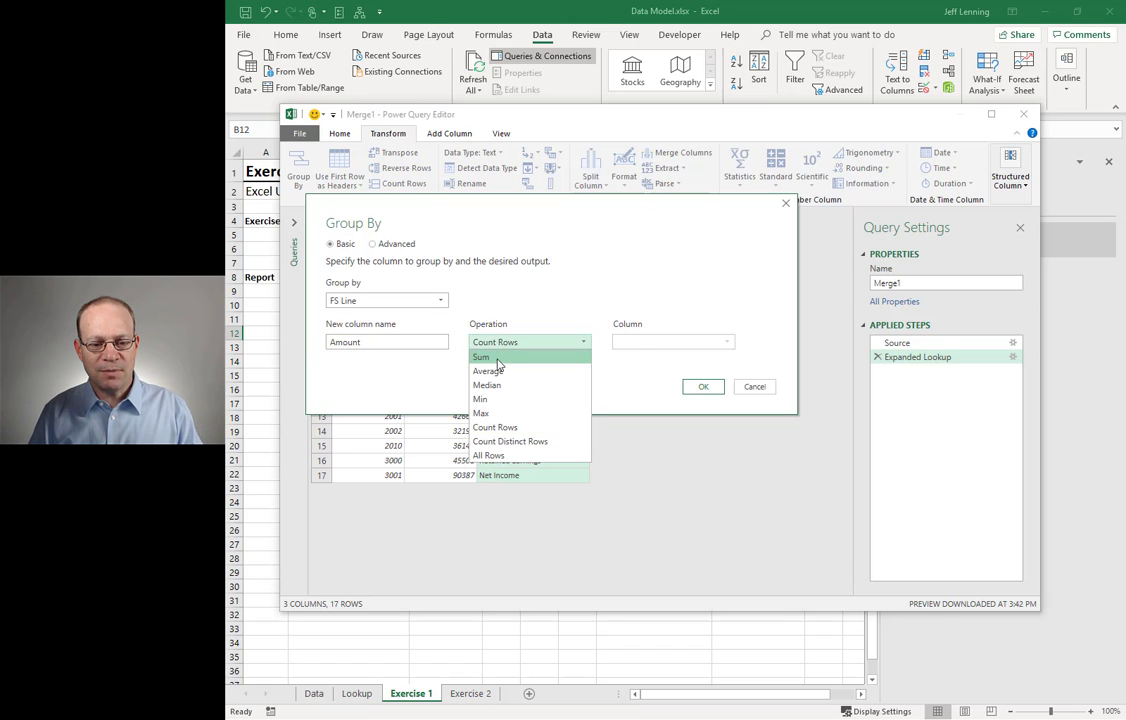
{"action": "left_click", "coordinate": [490, 355]}
{"action": "left_click", "coordinate": [633, 347]}
{"action": "left_click", "coordinate": [641, 370]}
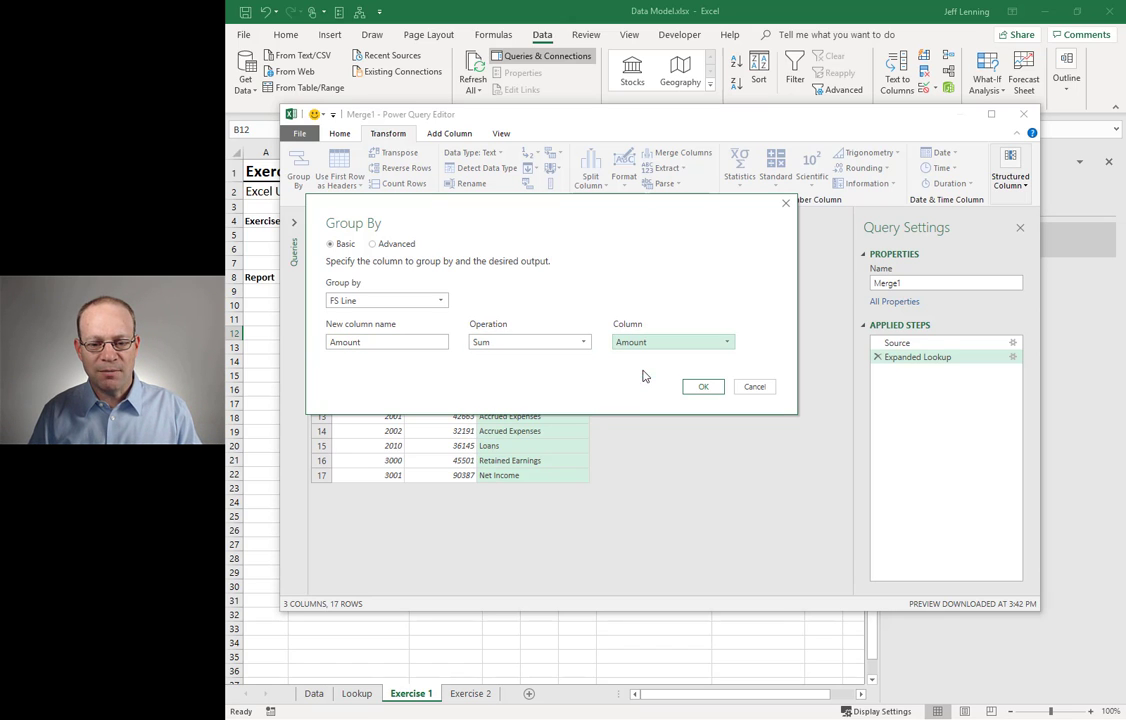
{"action": "left_click", "coordinate": [703, 386]}
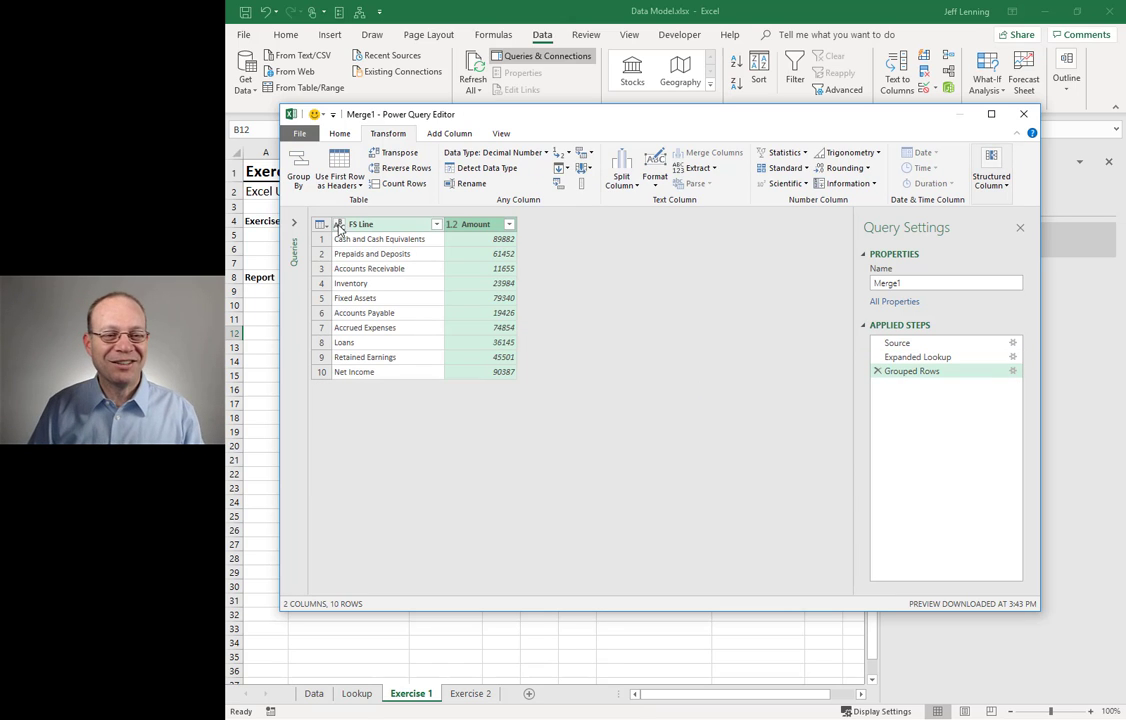
Load the merged query as a connection only and add its data to the Data Model.
{"action": "left_click", "coordinate": [339, 133]}
{"action": "left_click", "coordinate": [303, 188]}
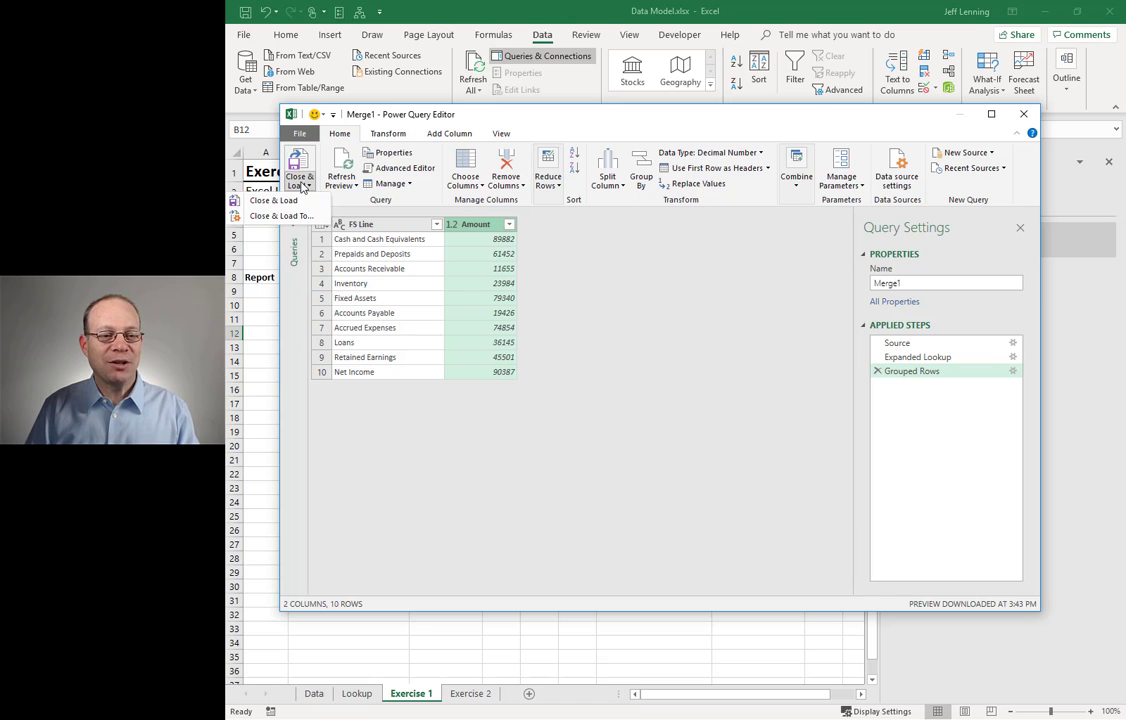
{"action": "left_click", "coordinate": [315, 214]}
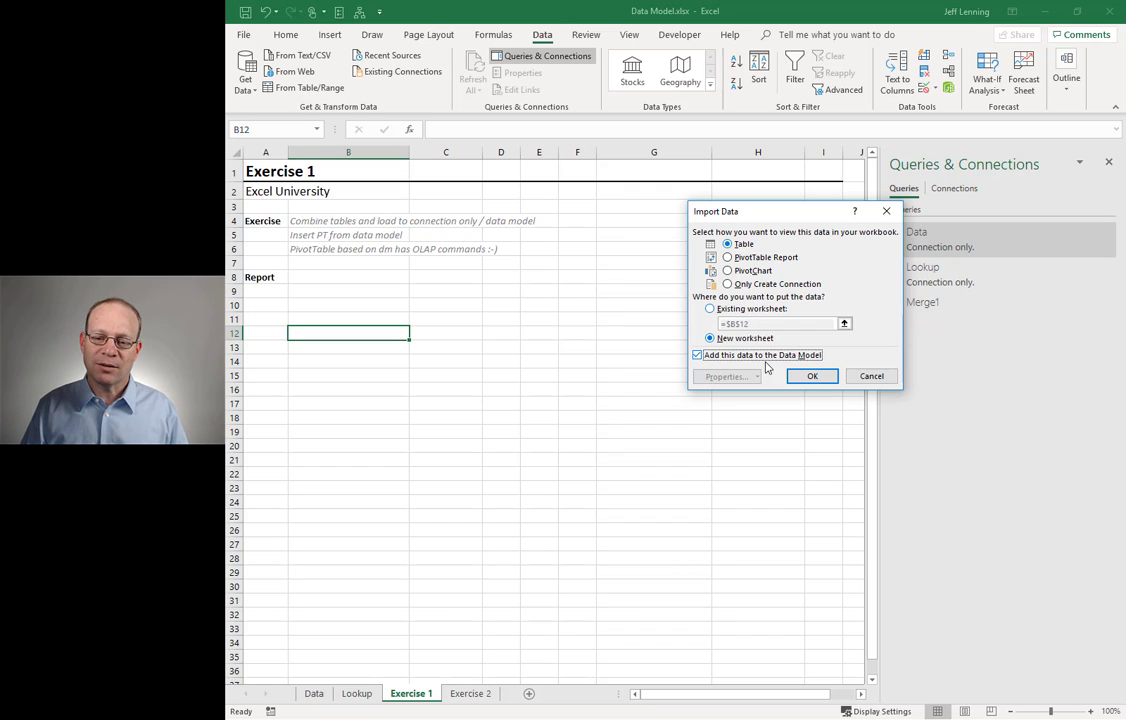
{"action": "left_click", "coordinate": [778, 285]}
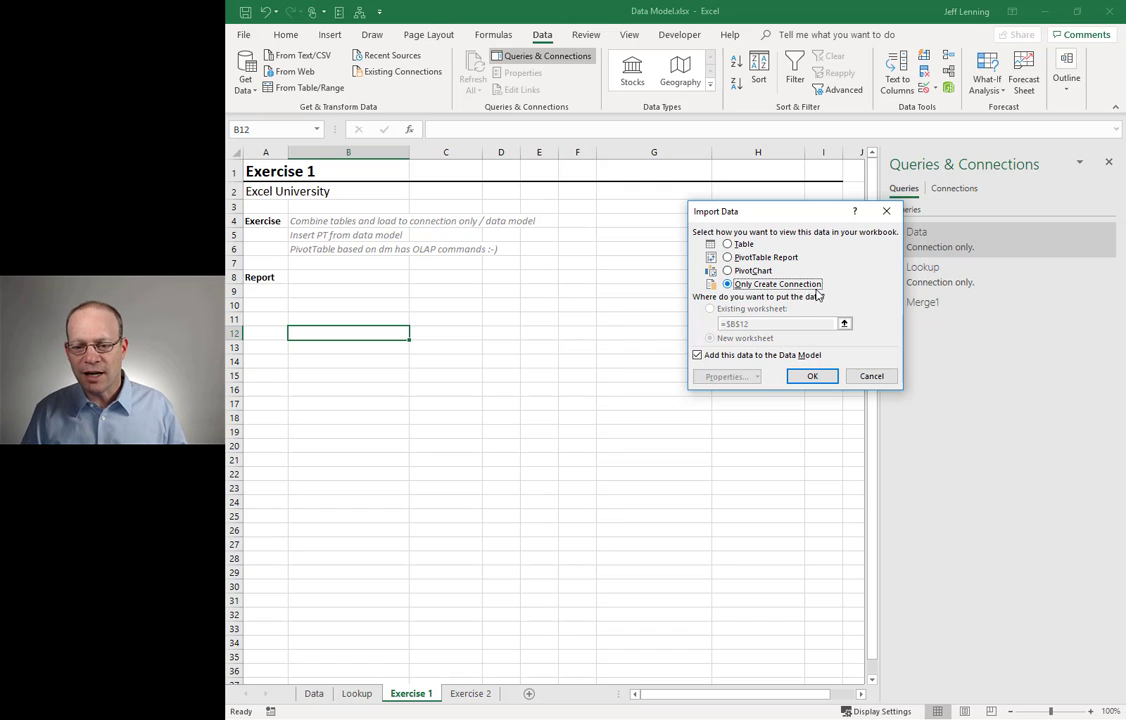
{"action": "left_click", "coordinate": [813, 378]}
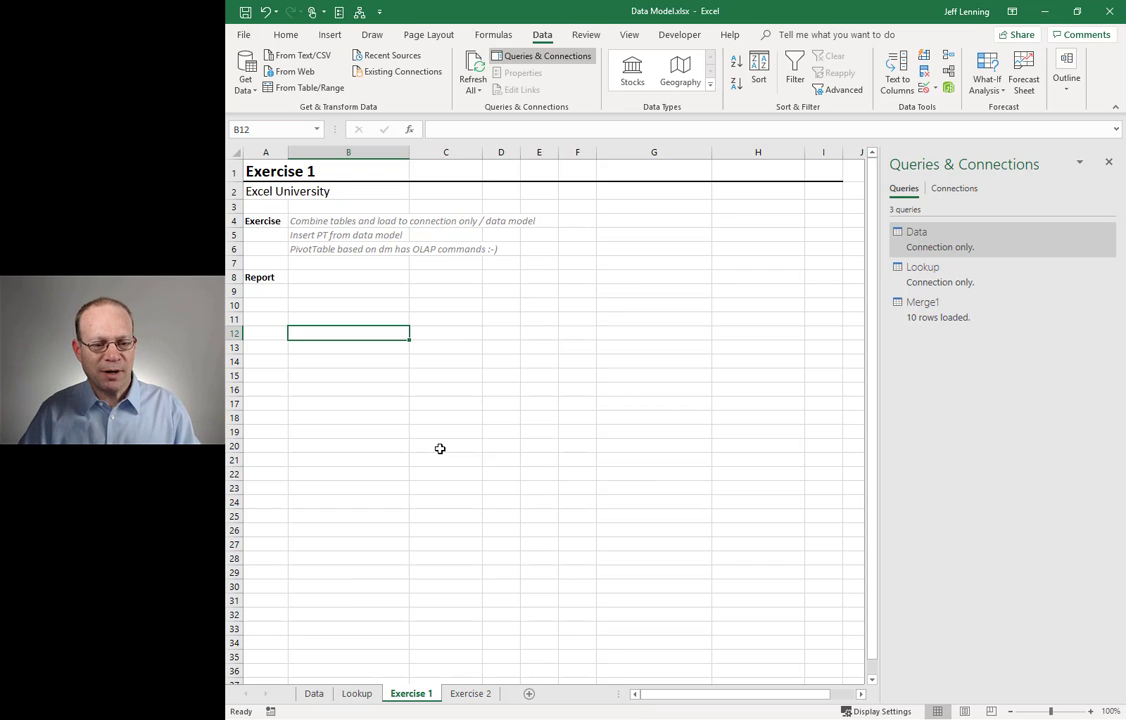
Insert a PivotTable from the workbook's Data Model at cell B12 of Exercise 1, and close the queries list.
{"action": "left_click", "coordinate": [357, 693]}
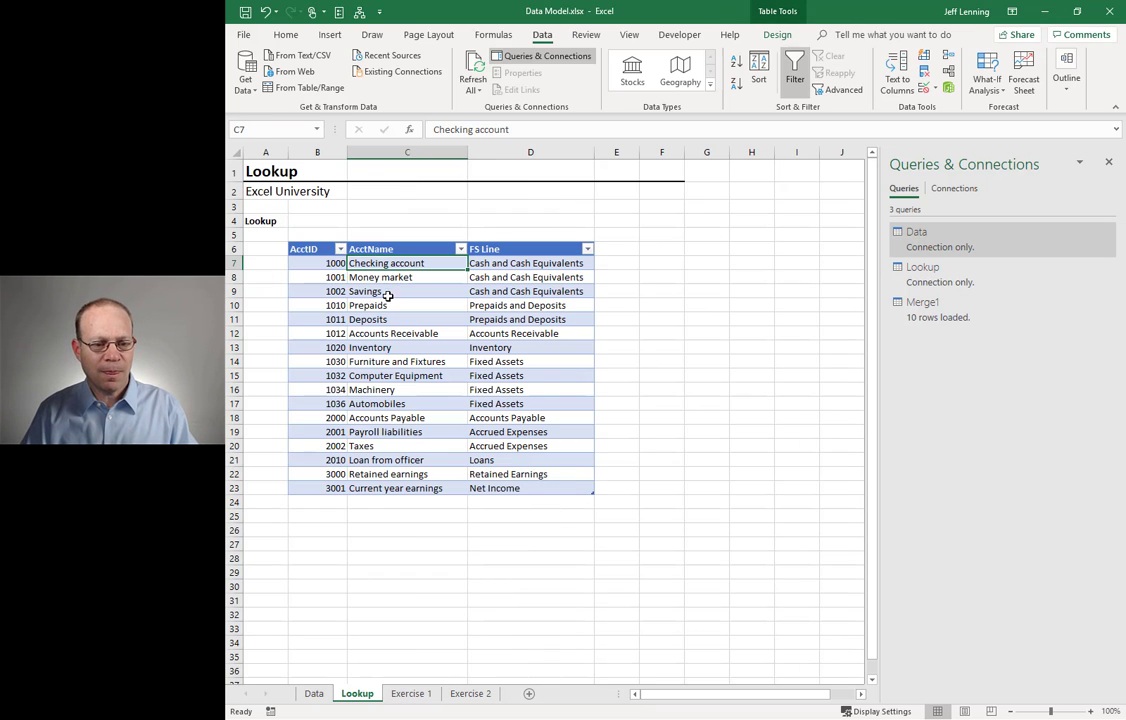
{"action": "left_click", "coordinate": [418, 695]}
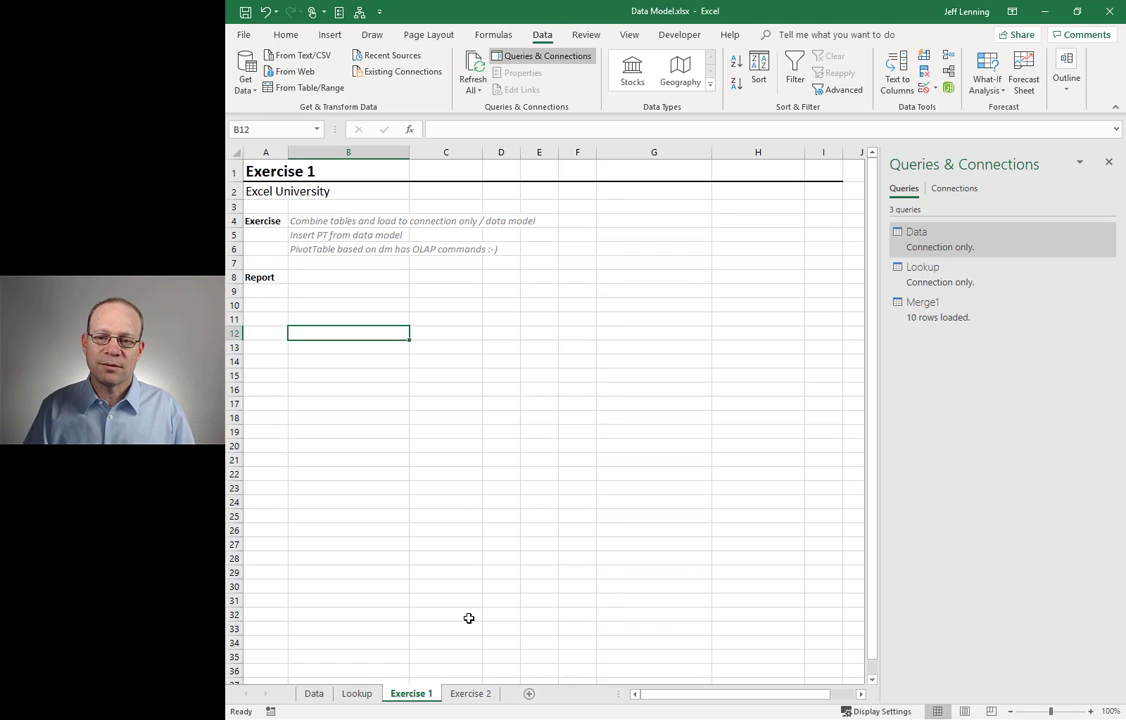
{"action": "left_click", "coordinate": [332, 42]}
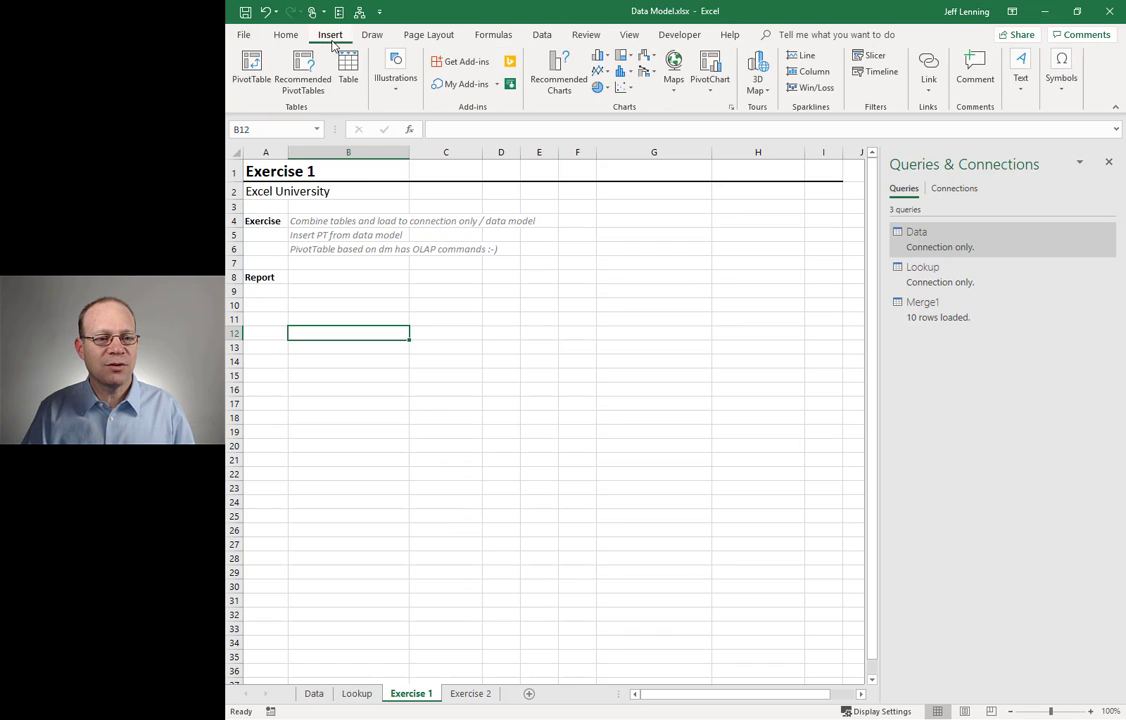
{"action": "left_click", "coordinate": [251, 68]}
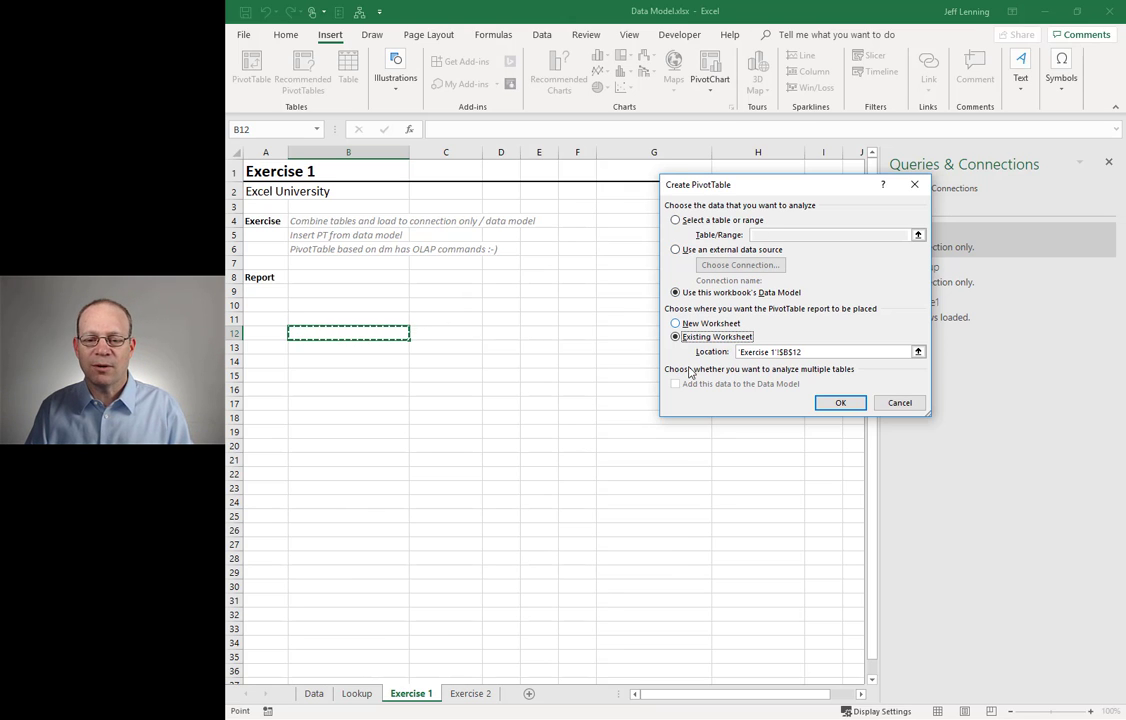
{"action": "left_click", "coordinate": [840, 403]}
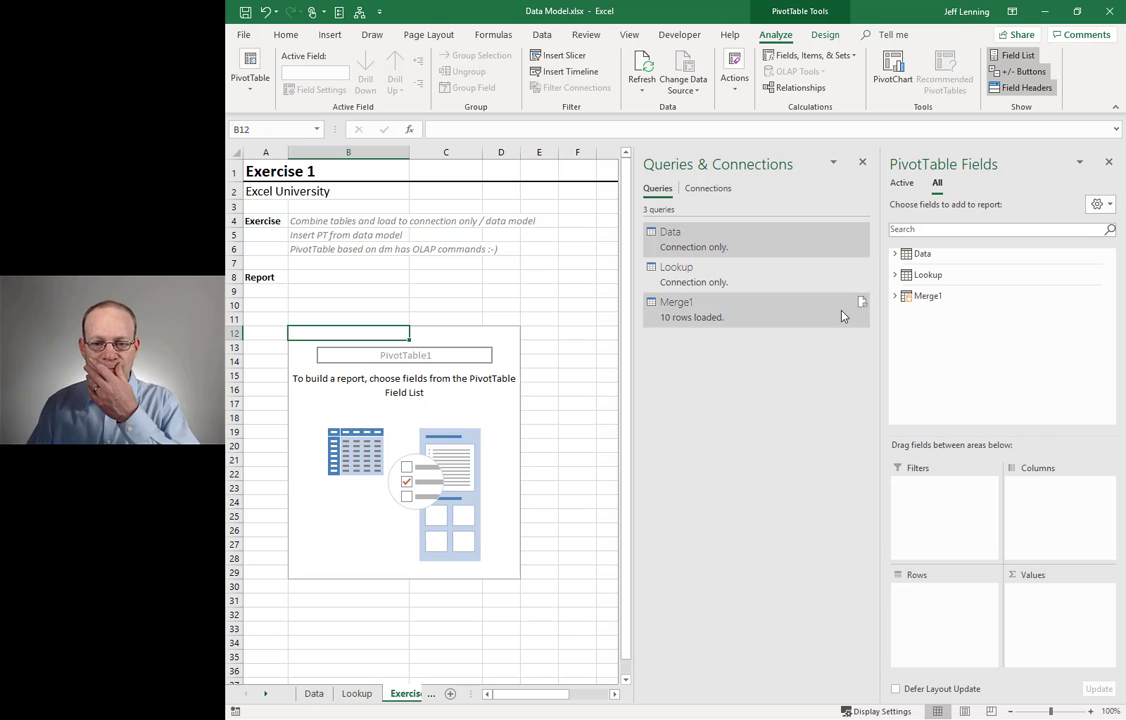
{"action": "left_click", "coordinate": [863, 164]}
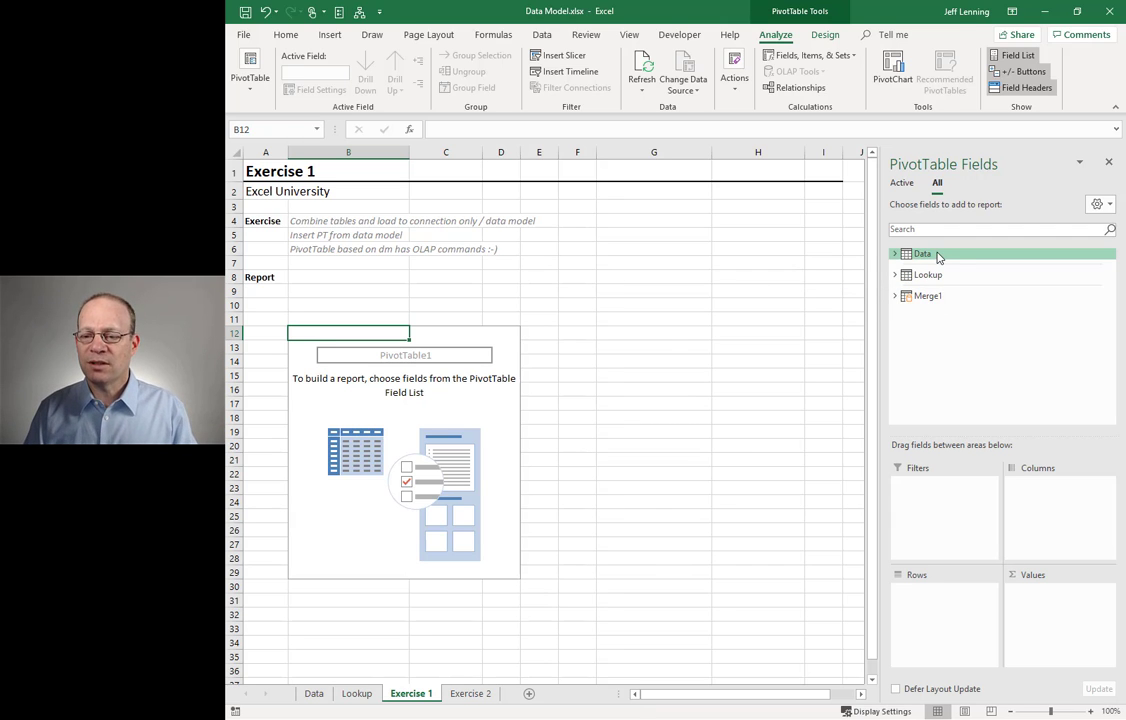
Build the PivotTable from the merged table, with FS Line as rows and the sum of Amount as values.
{"action": "left_click", "coordinate": [313, 693]}
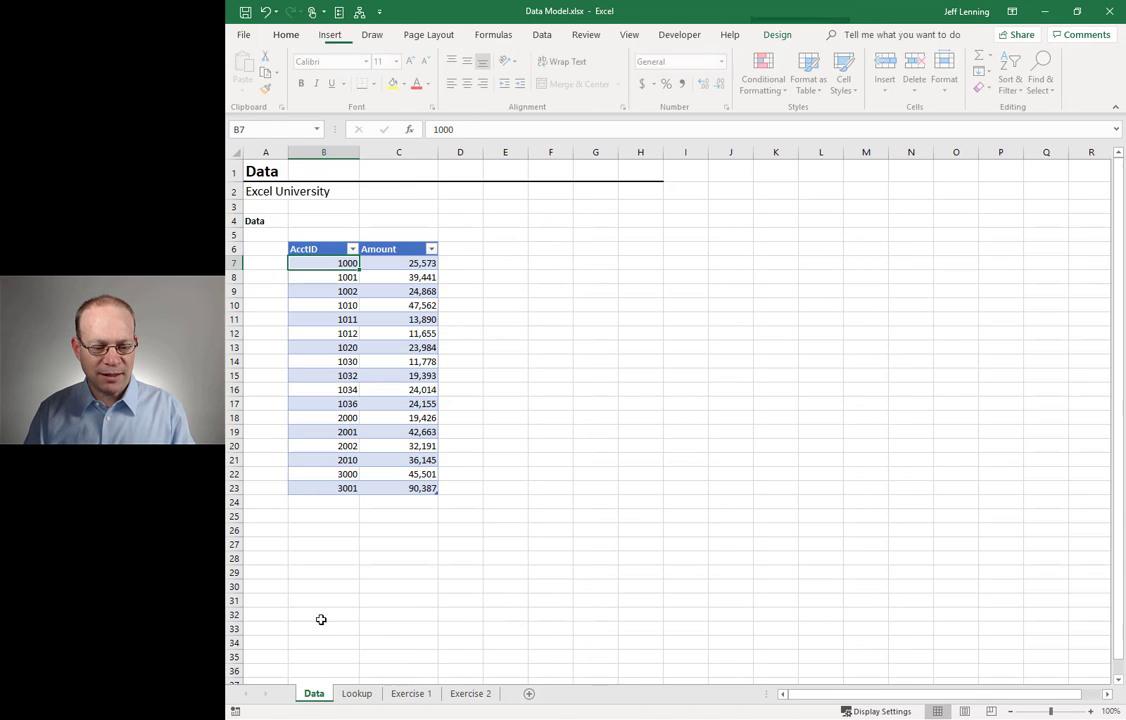
{"action": "left_click", "coordinate": [356, 693]}
{"action": "left_click", "coordinate": [411, 693]}
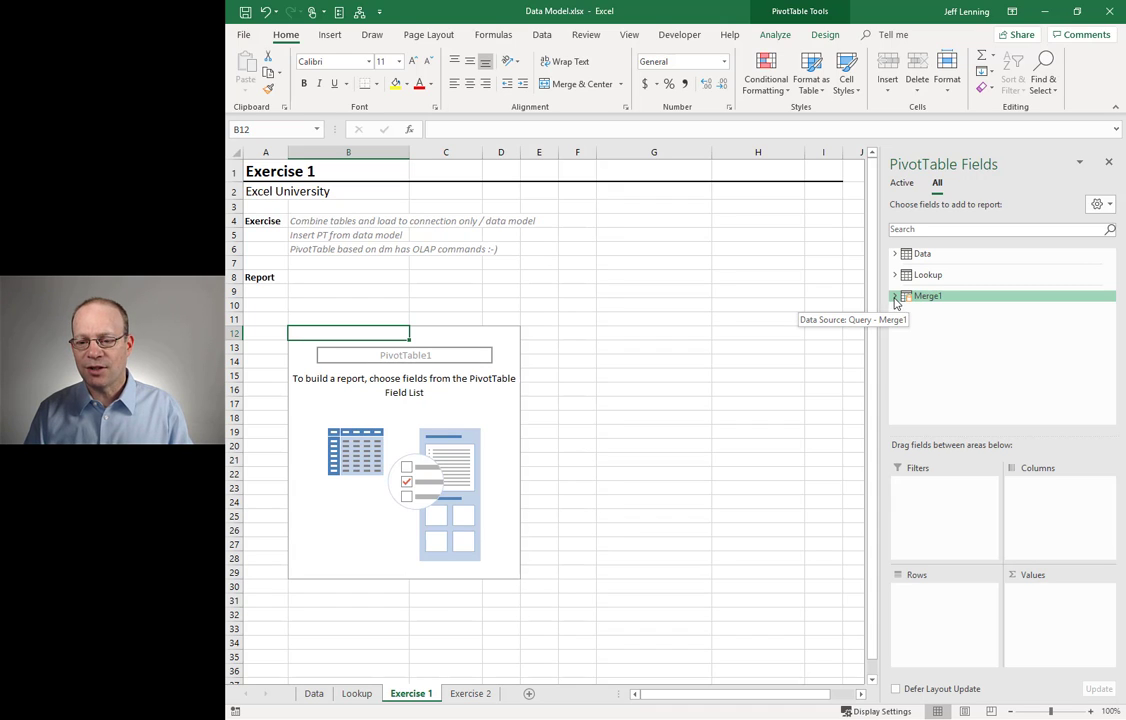
{"action": "left_click", "coordinate": [894, 298]}
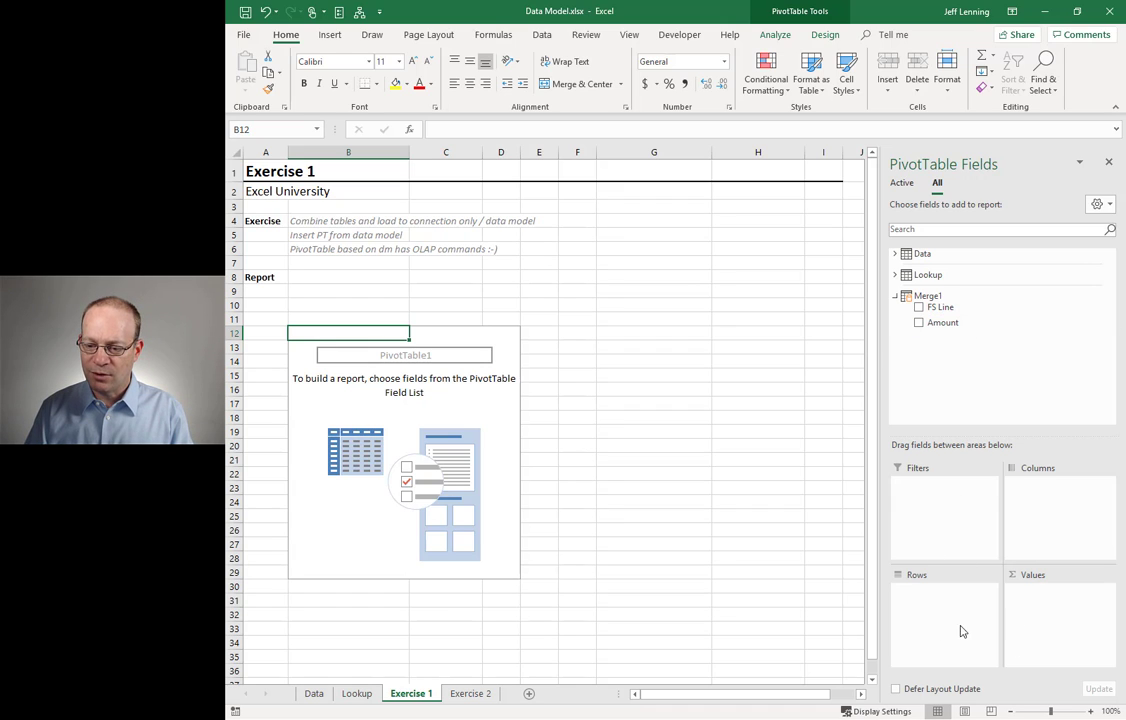
{"action": "left_click", "coordinate": [920, 309]}
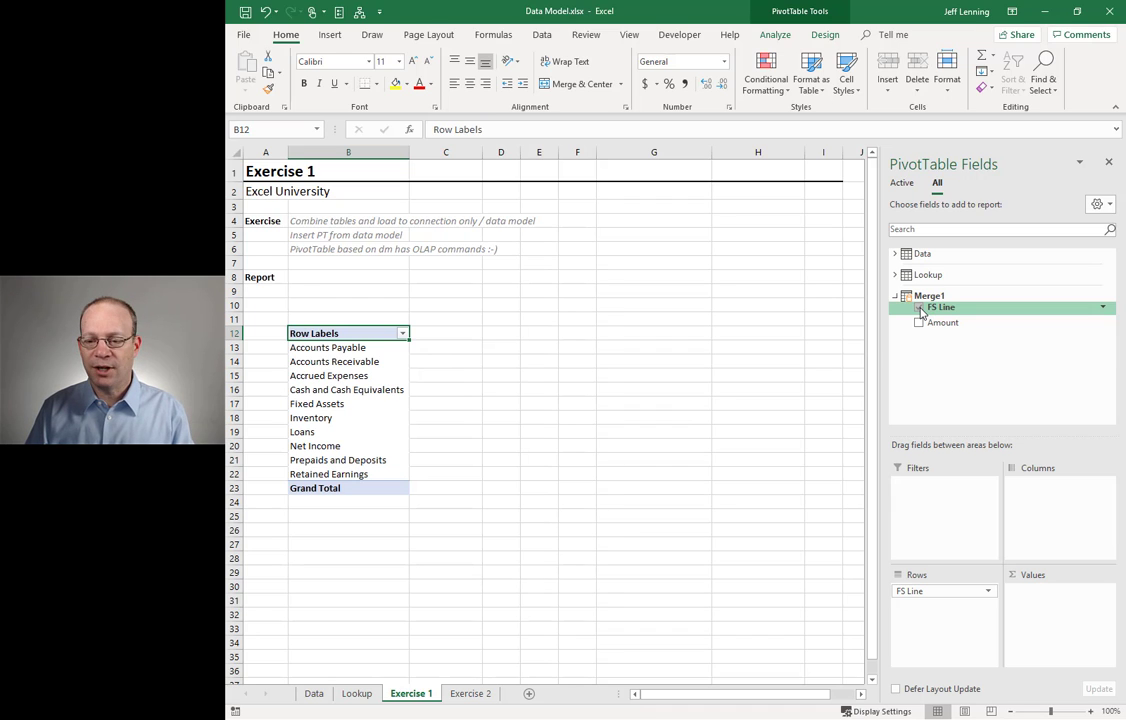
{"action": "left_click", "coordinate": [919, 323]}
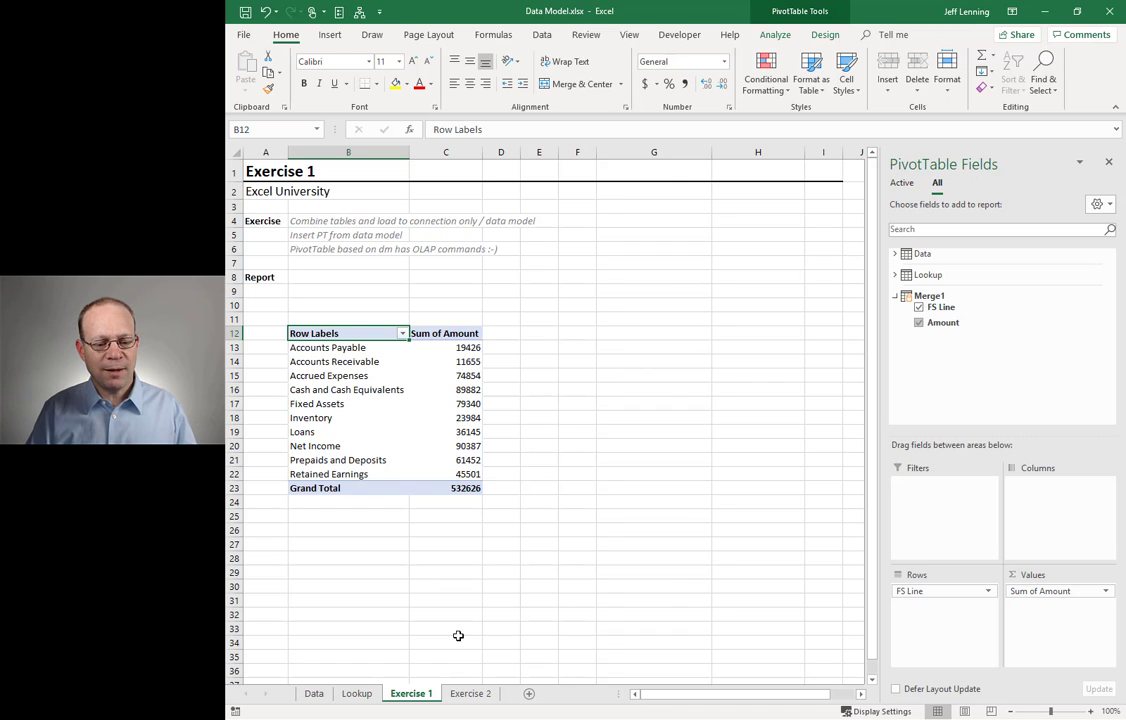
Compare the report layout on the Exercise 2 sheet with the FS Line PivotTable on Exercise 1.
{"action": "left_click", "coordinate": [472, 693]}
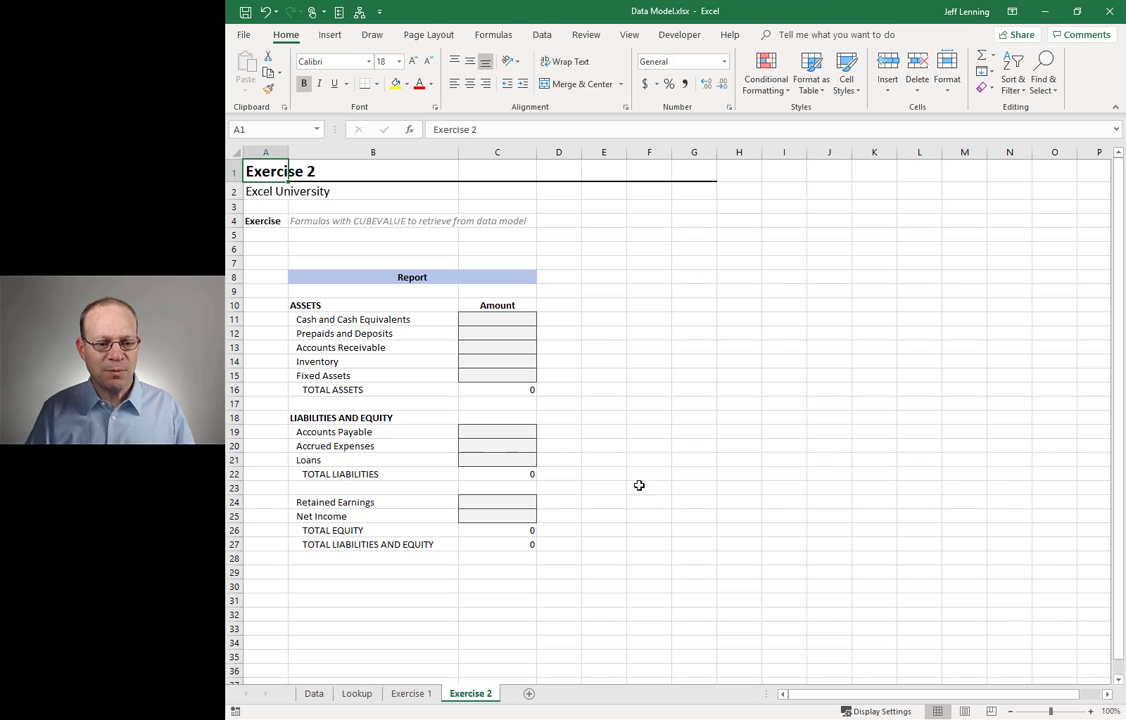
{"action": "left_click", "coordinate": [411, 693]}
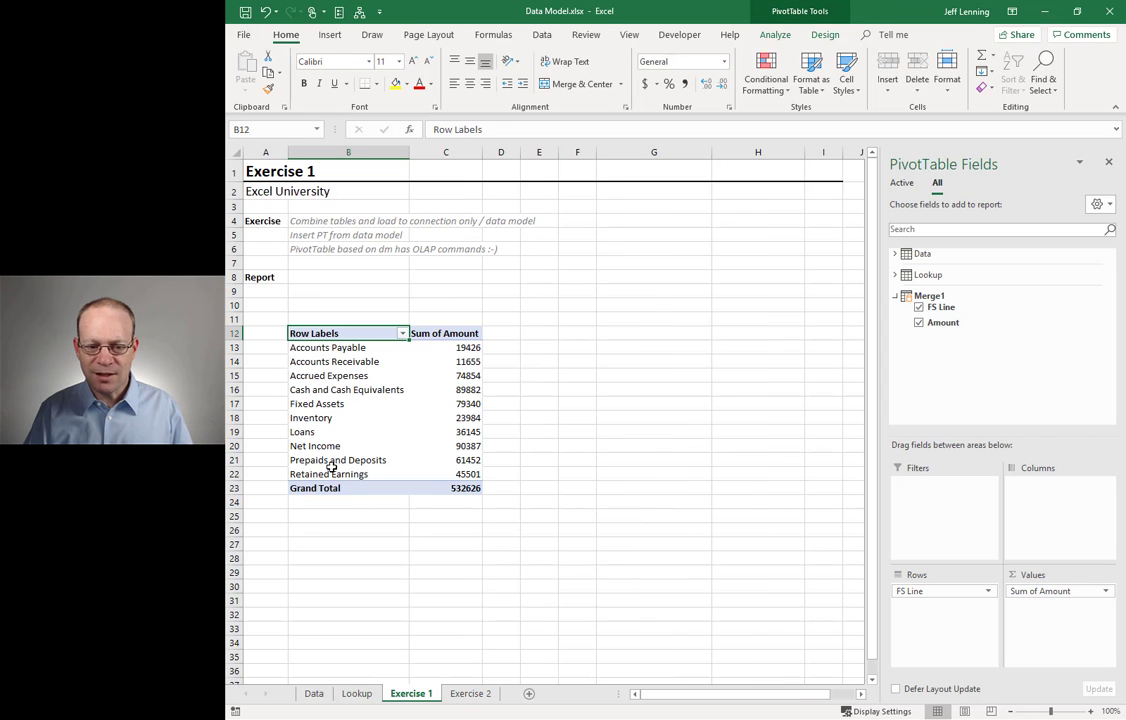
{"action": "left_click", "coordinate": [452, 693]}
{"action": "left_click", "coordinate": [411, 693]}
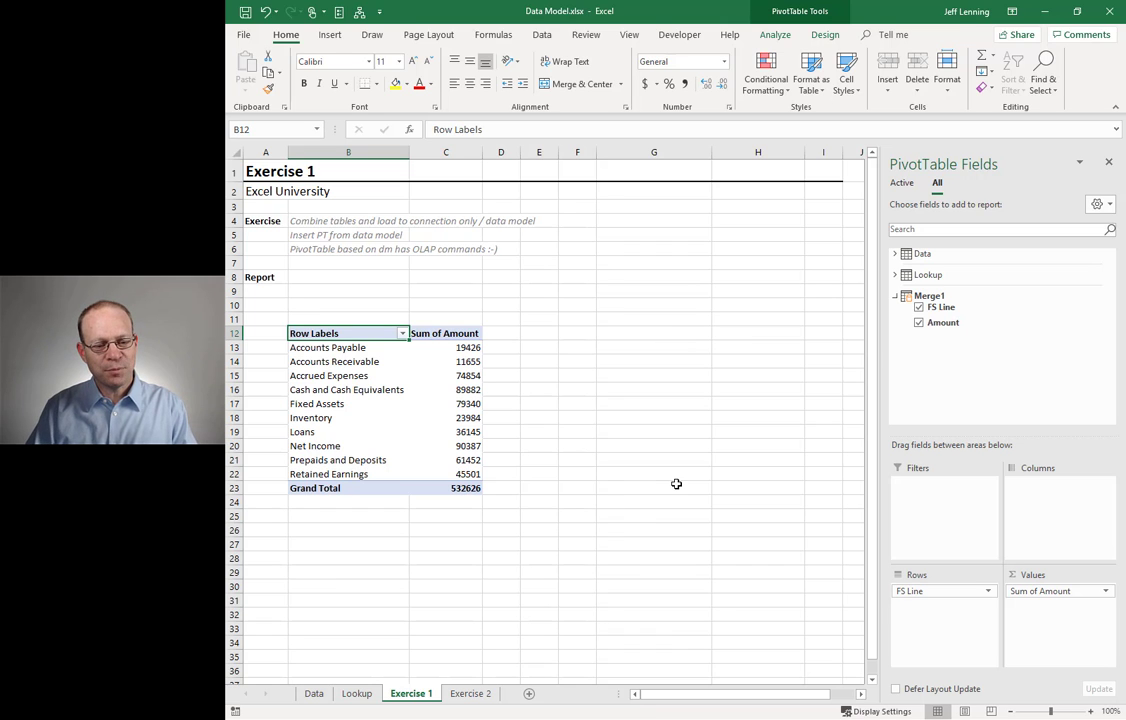
Check the blank amount cells and spacer row on Exercise 2 against the PivotTable on Exercise 1.
{"action": "left_click", "coordinate": [470, 693]}
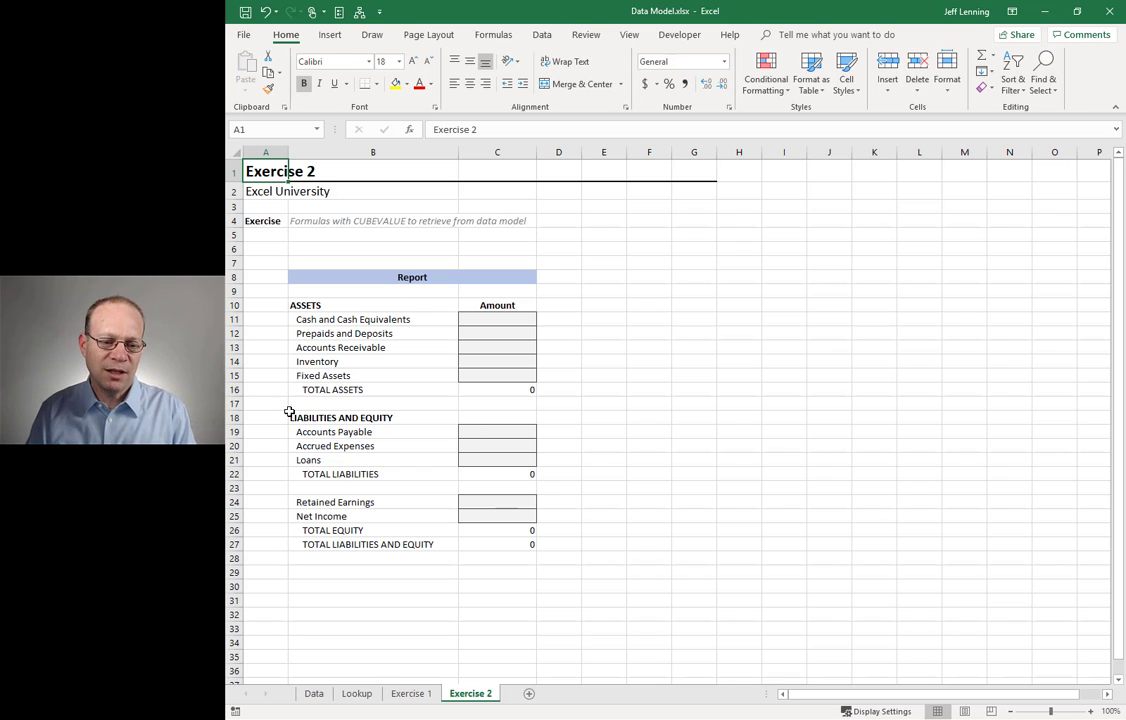
{"action": "left_click", "coordinate": [236, 403]}
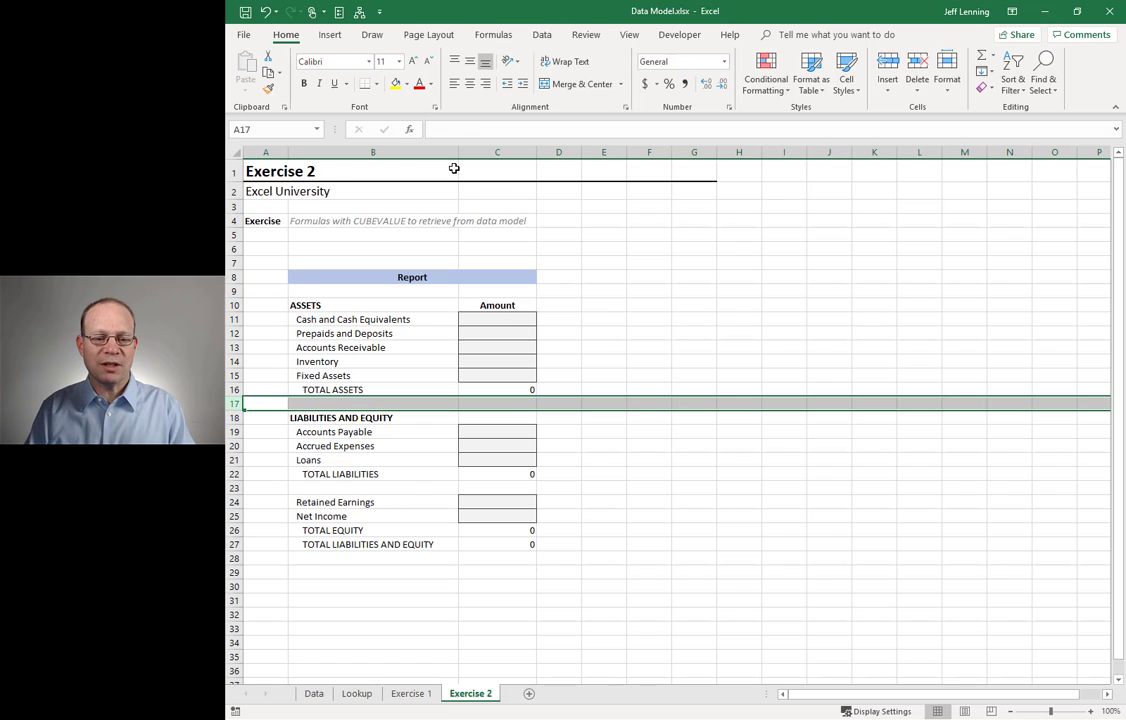
{"action": "left_click", "coordinate": [503, 321]}
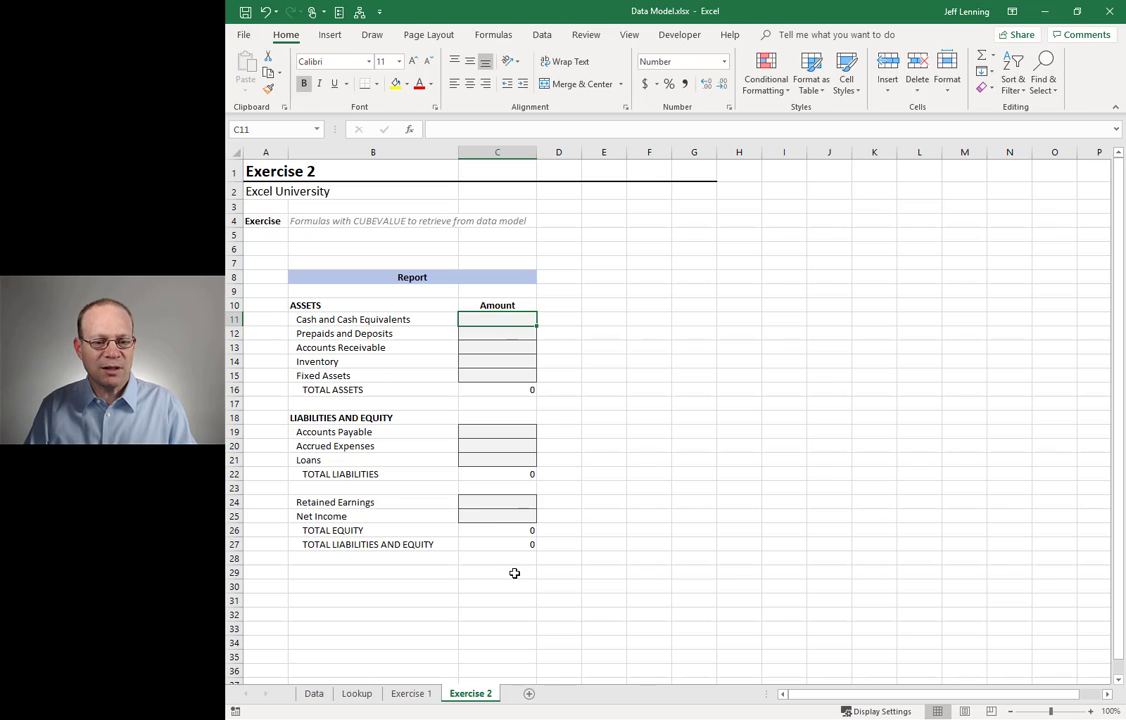
{"action": "left_click", "coordinate": [413, 694]}
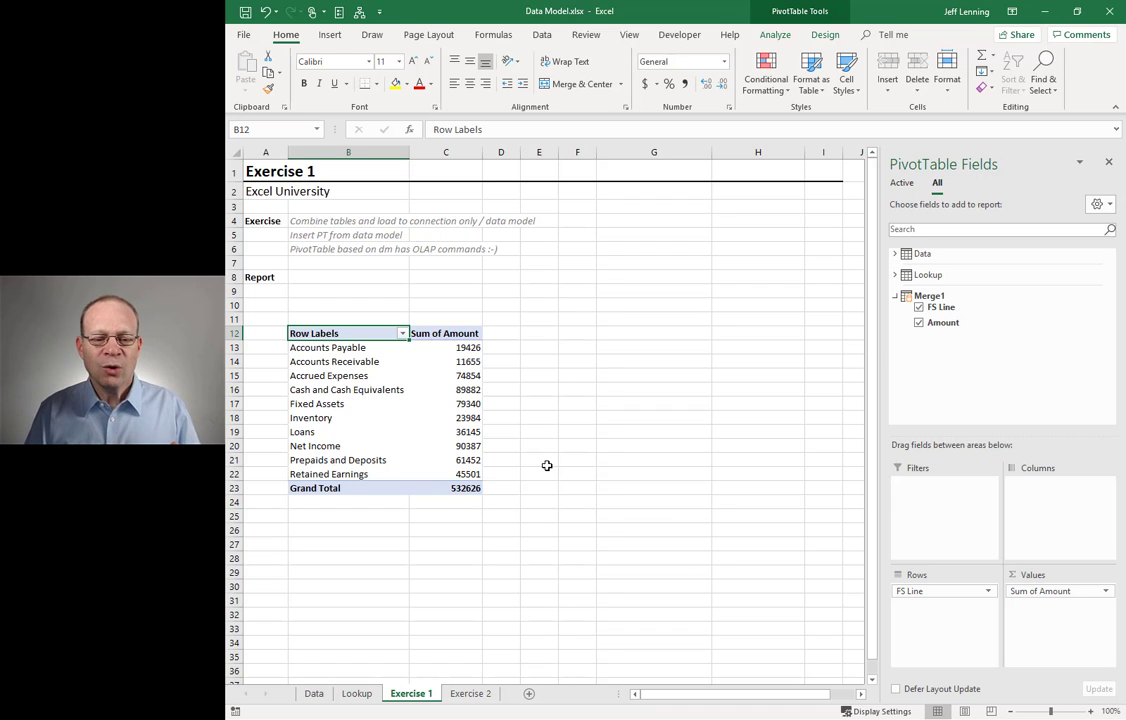
{"action": "left_click", "coordinate": [462, 347]}
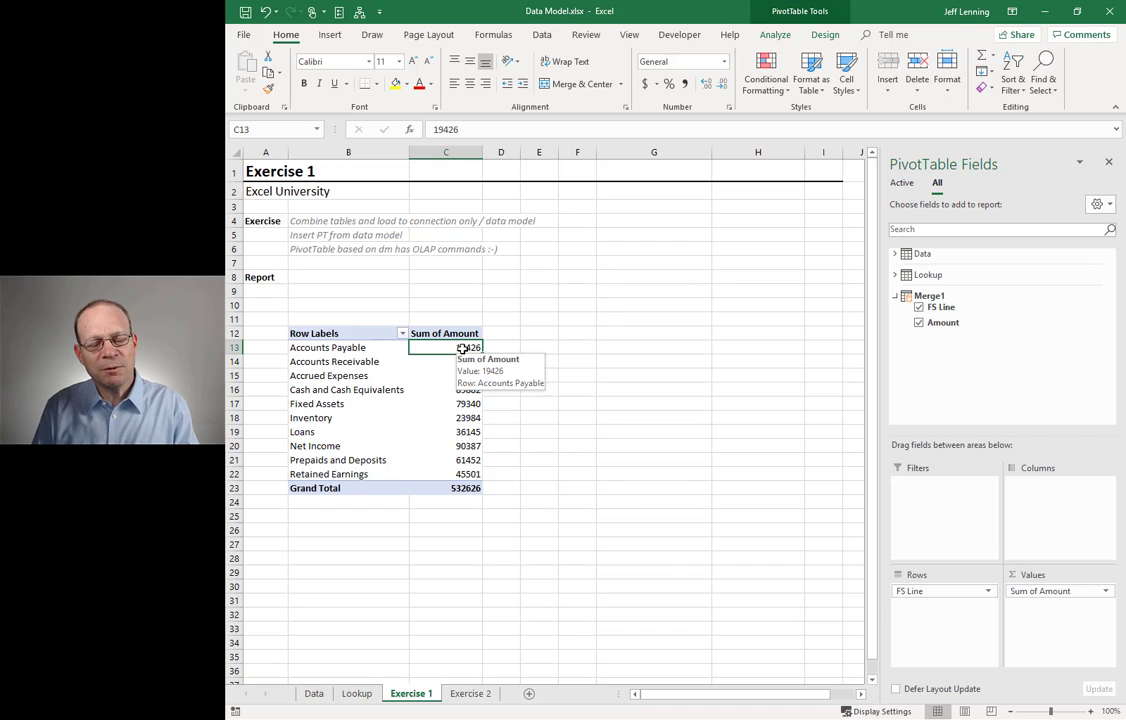
{"action": "left_click", "coordinate": [478, 696]}
{"action": "left_click", "coordinate": [412, 694]}
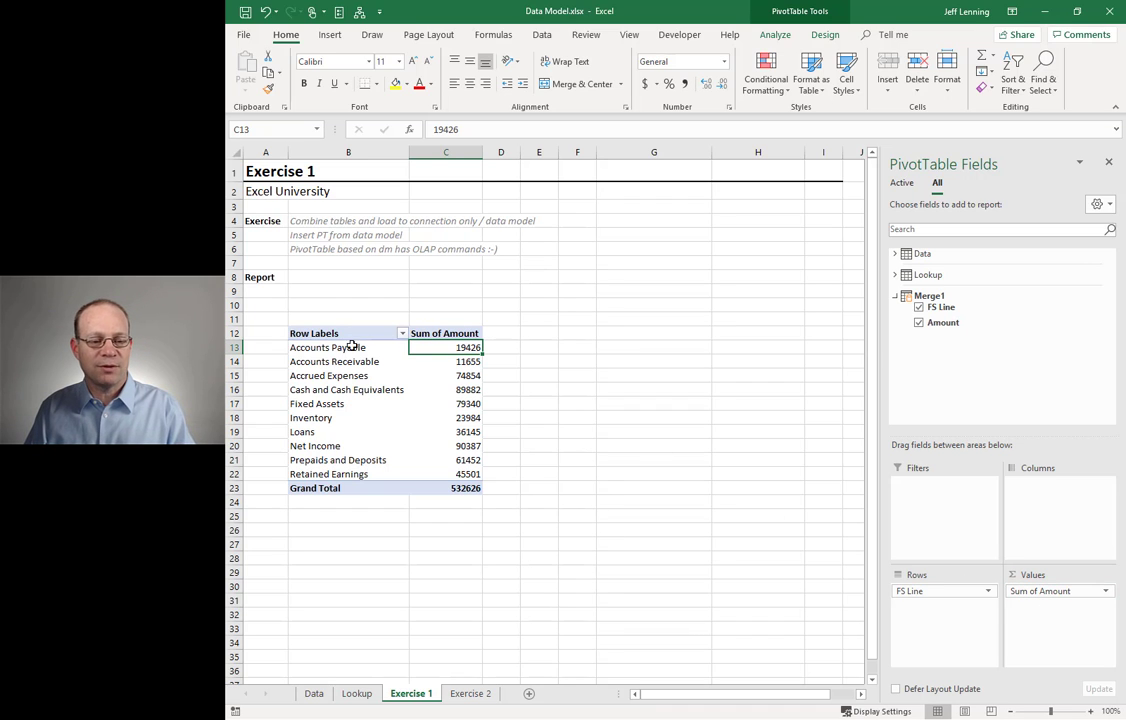
Review the PivotTable's FS Line labels and first amount, and the OLAP commands available for it.
{"action": "left_click_drag", "start_coordinate": [352, 347], "coordinate": [350, 474]}
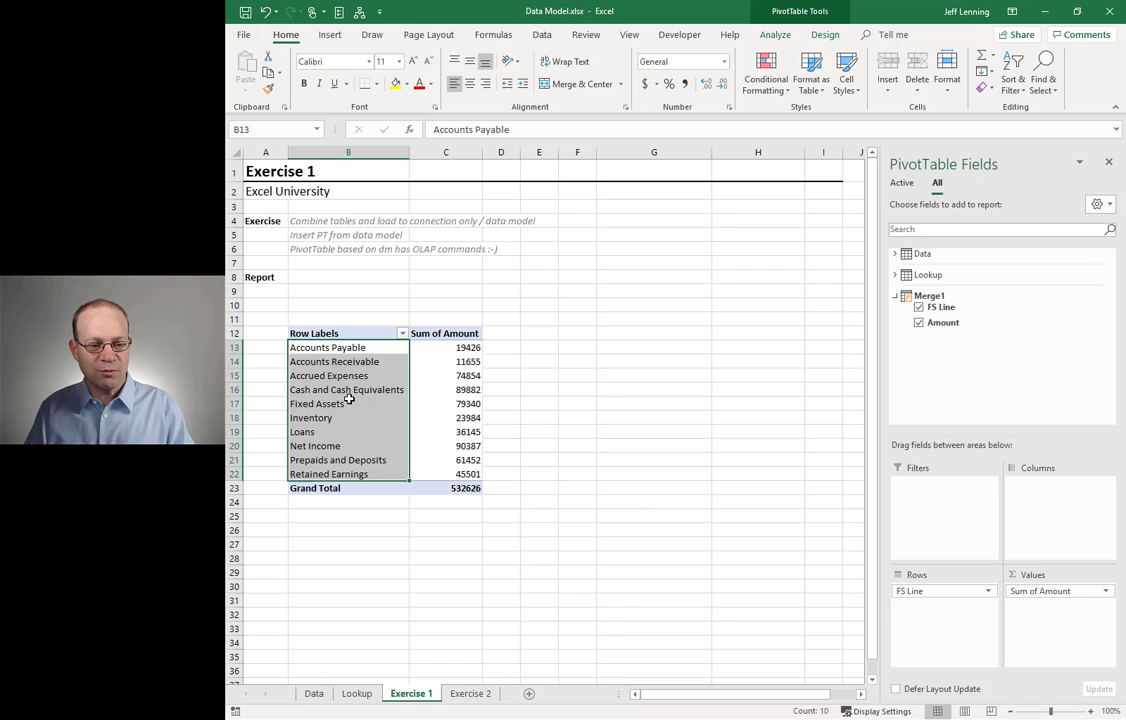
{"action": "left_click", "coordinate": [352, 348]}
{"action": "left_click", "coordinate": [447, 348]}
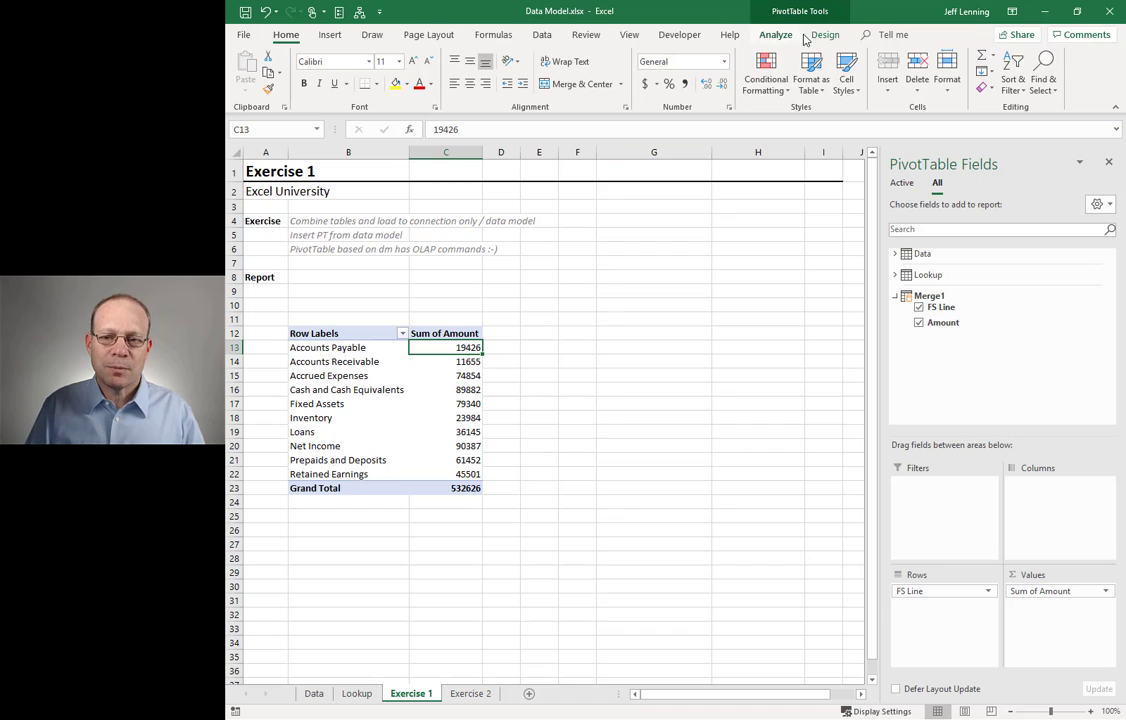
{"action": "left_click", "coordinate": [774, 36]}
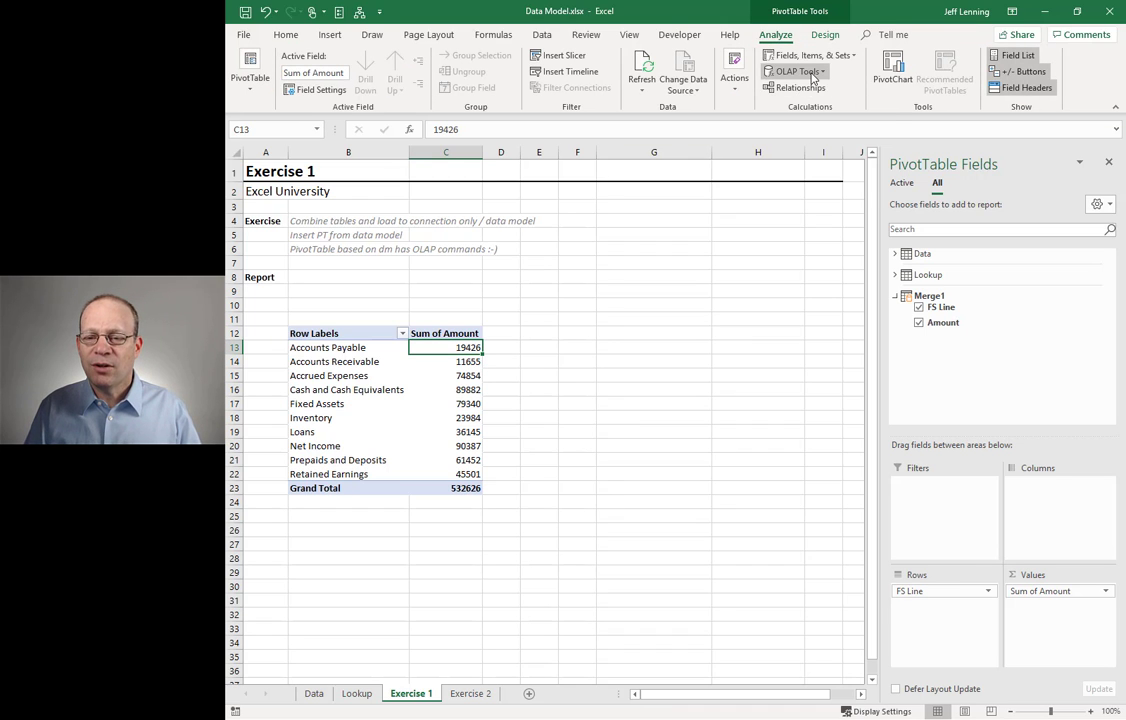
{"action": "left_click", "coordinate": [811, 74]}
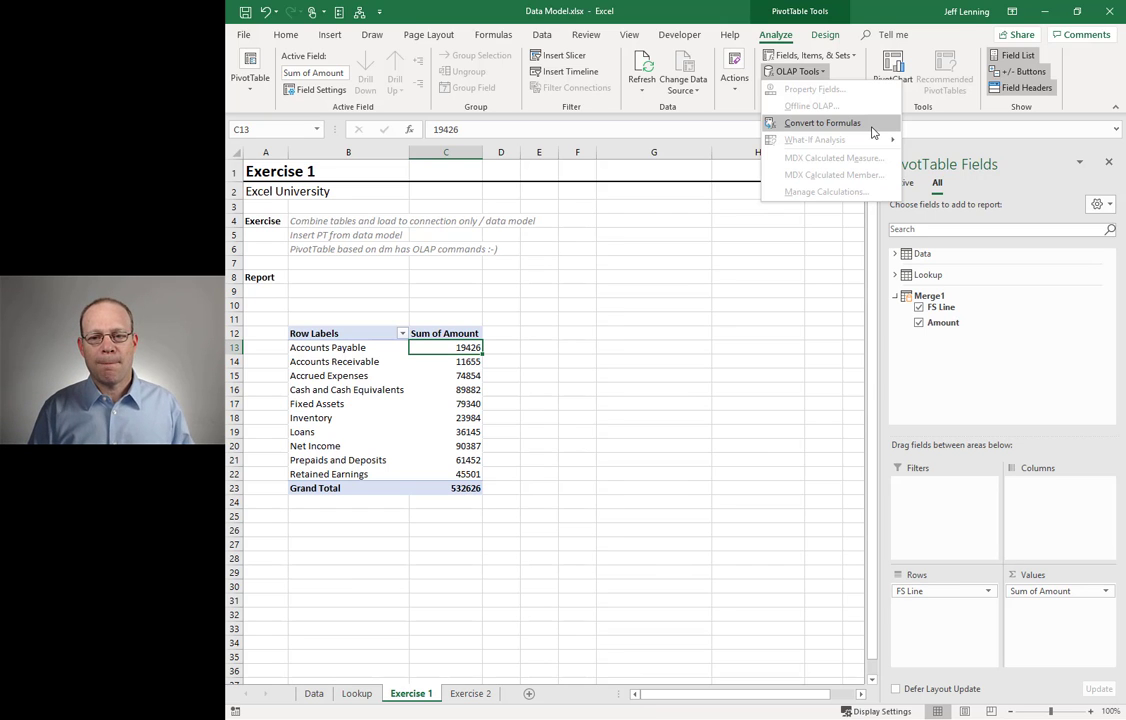
{"action": "key", "text": "Escape"}
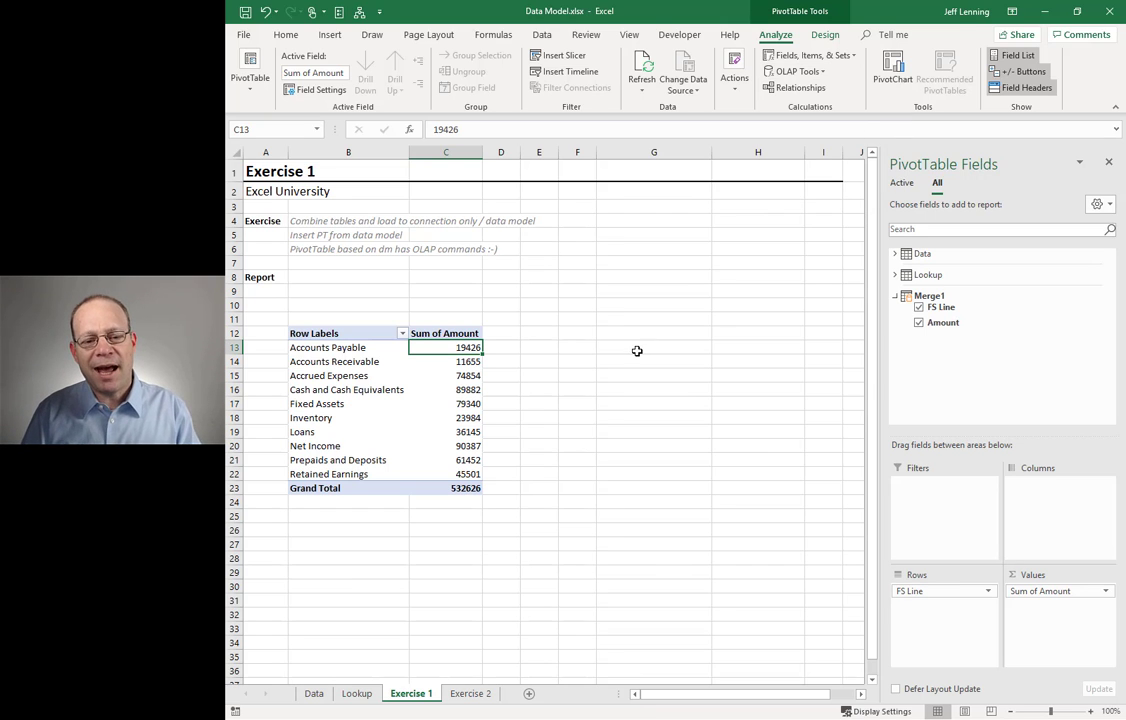
Review the account names and FS Line assignments in the Lookup table, and return to Exercise 1.
{"action": "left_click", "coordinate": [357, 693]}
{"action": "left_click_drag", "start_coordinate": [334, 263], "coordinate": [545, 477]}
{"action": "left_click", "coordinate": [510, 265]}
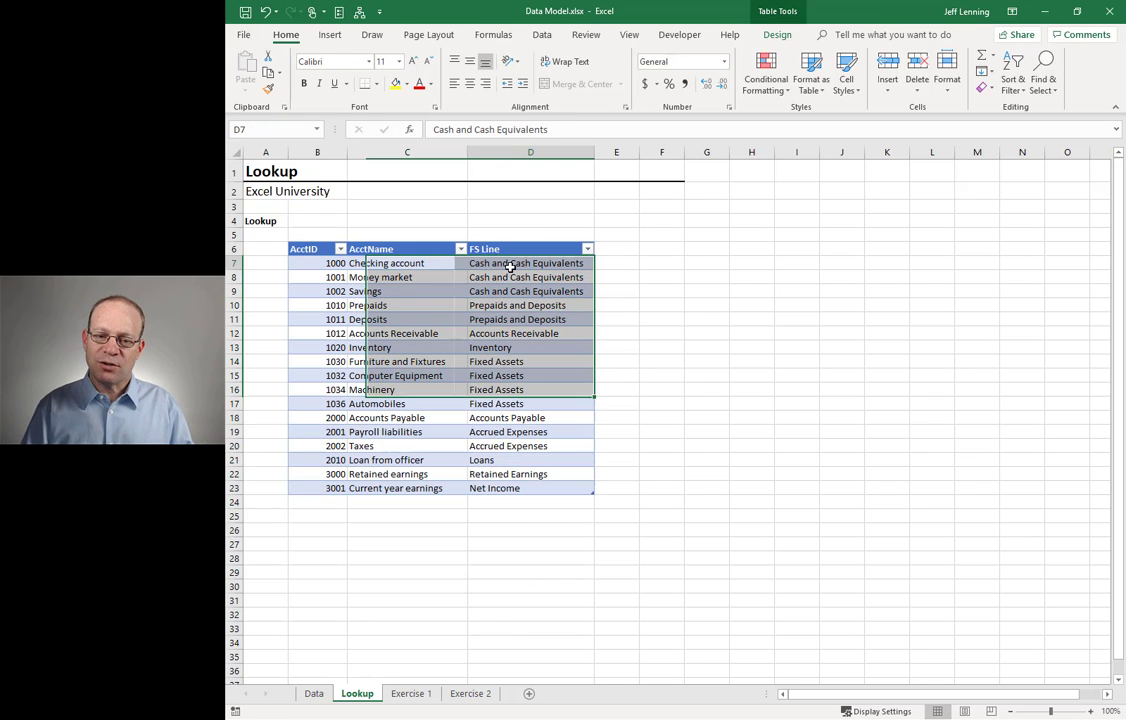
{"action": "left_click", "coordinate": [405, 693]}
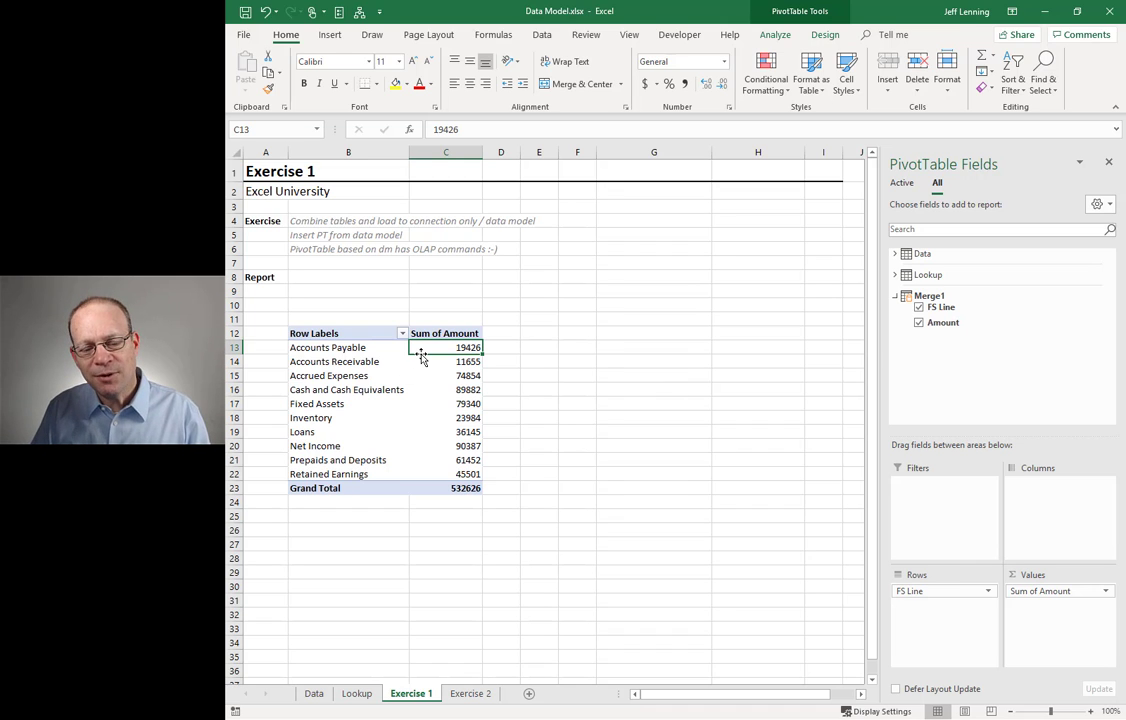
Convert the Exercise 1 PivotTable to formulas with the OLAP tools, and inspect the resulting formula in C13.
{"action": "left_click", "coordinate": [773, 36]}
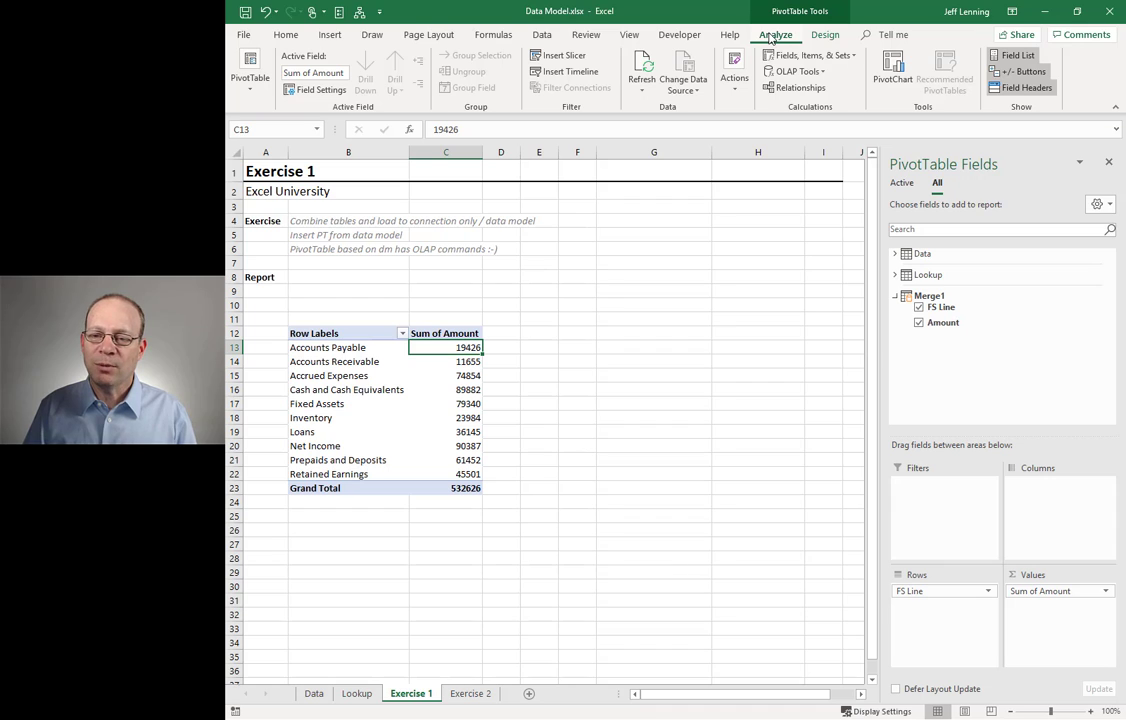
{"action": "left_click", "coordinate": [790, 71]}
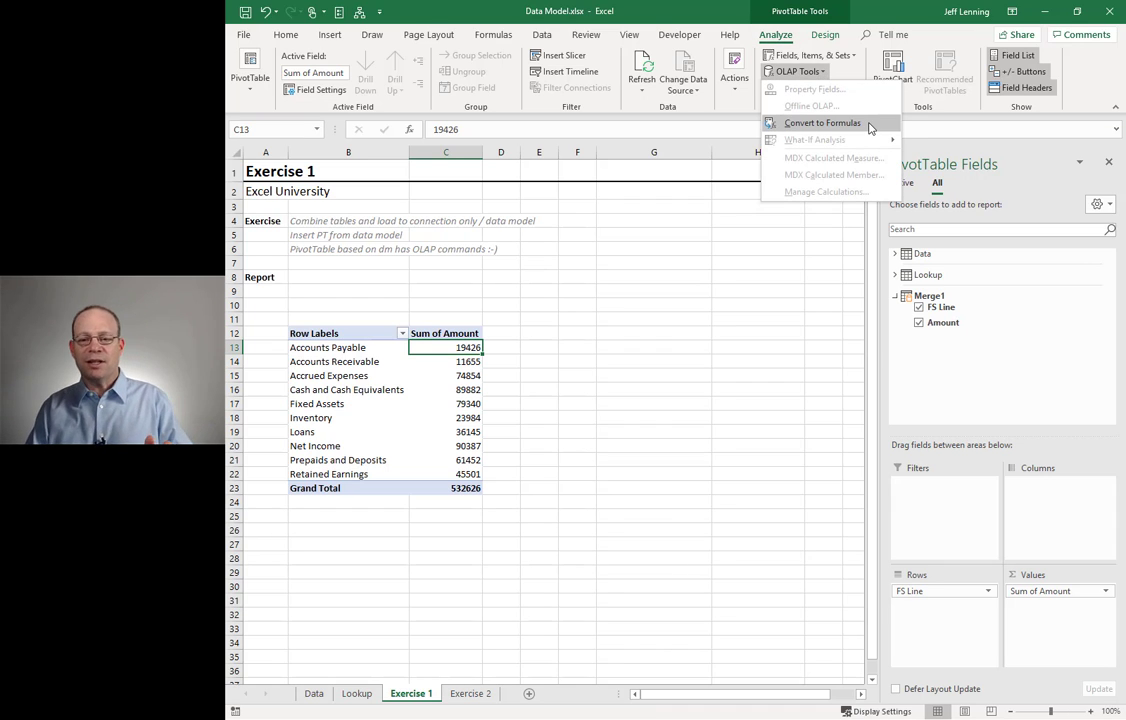
{"action": "left_click", "coordinate": [643, 265]}
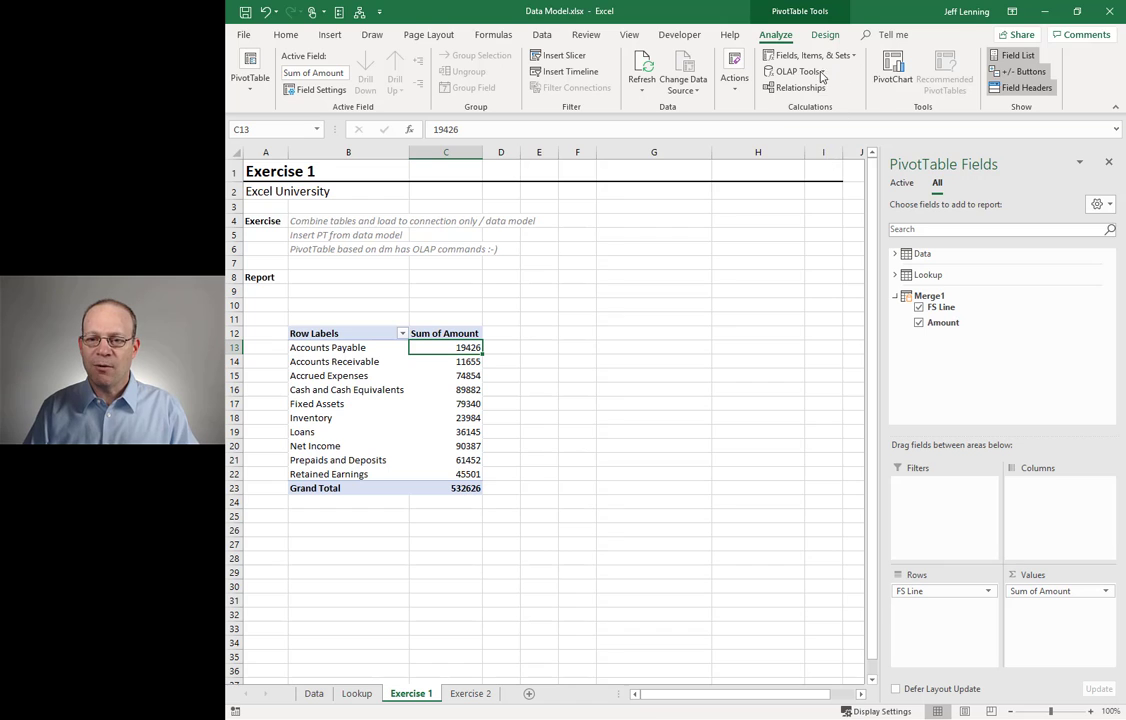
{"action": "left_click", "coordinate": [805, 71]}
{"action": "left_click", "coordinate": [757, 110]}
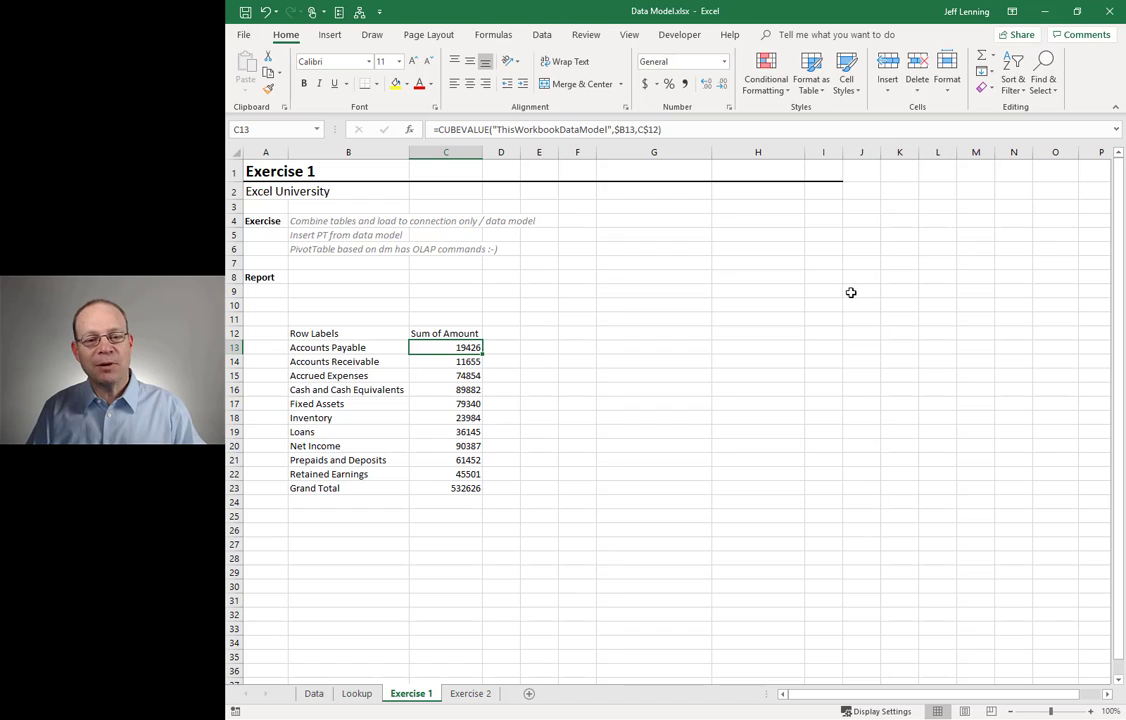
{"action": "key", "text": "F2"}
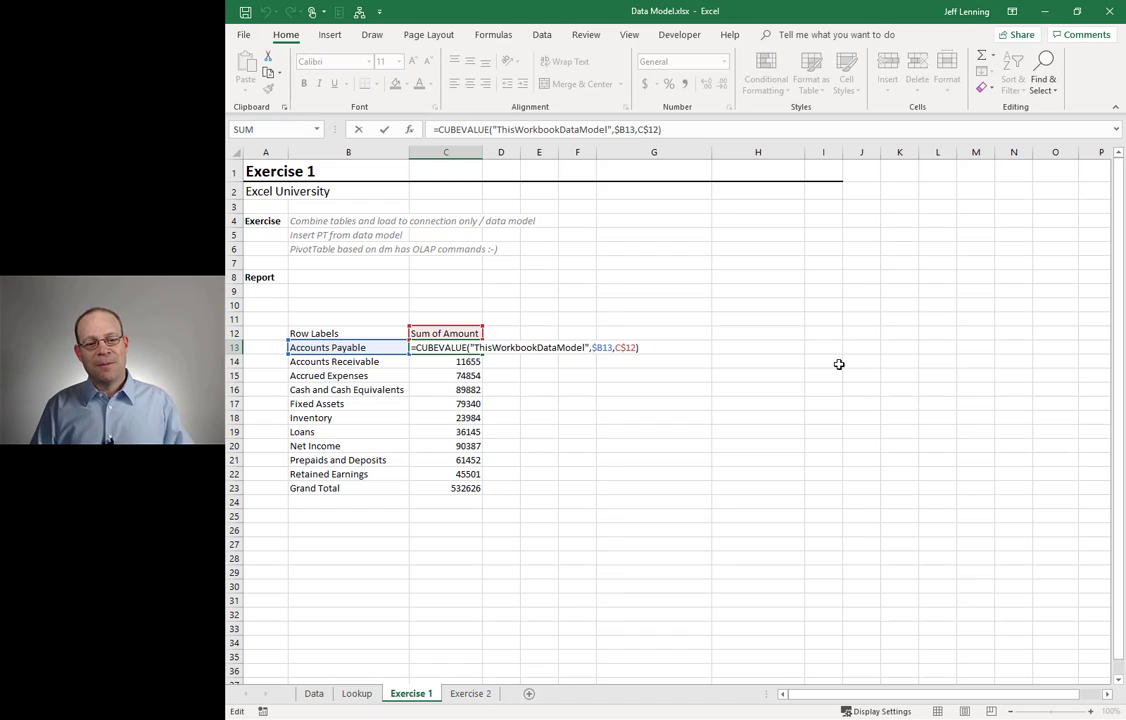
{"action": "key", "text": "ctrl+Return"}
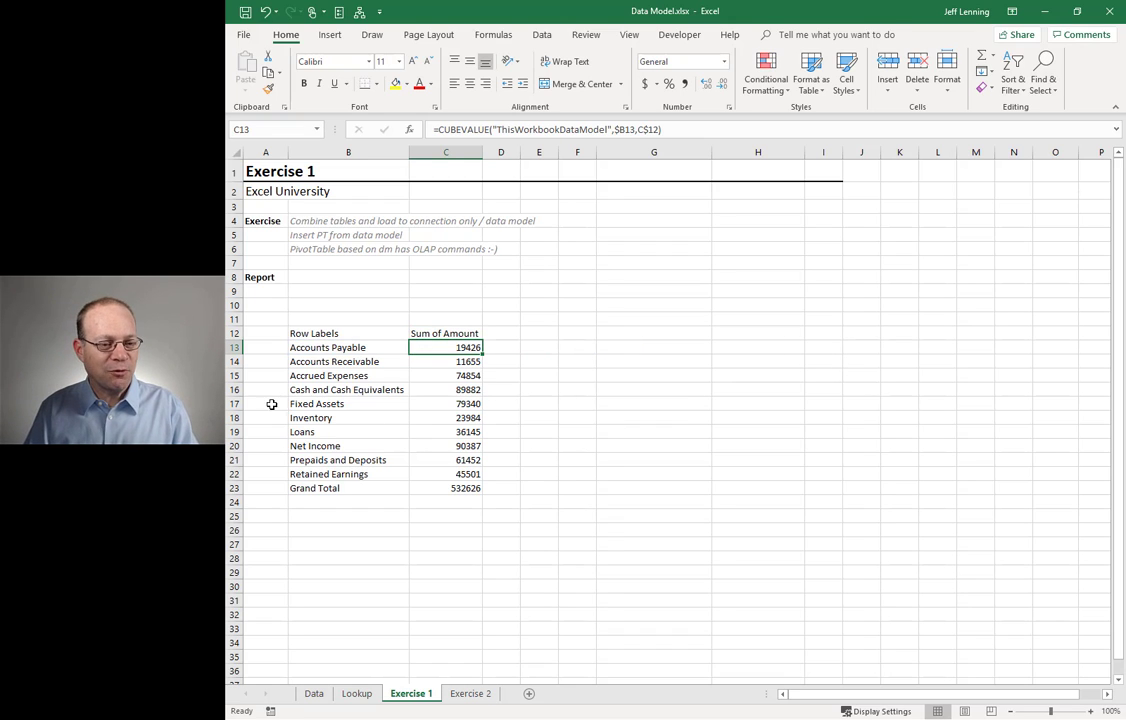
Insert a blank row above Fixed Assets and another above Net Income in the converted report.
{"action": "right_click", "coordinate": [234, 403]}
{"action": "left_click", "coordinate": [283, 501]}
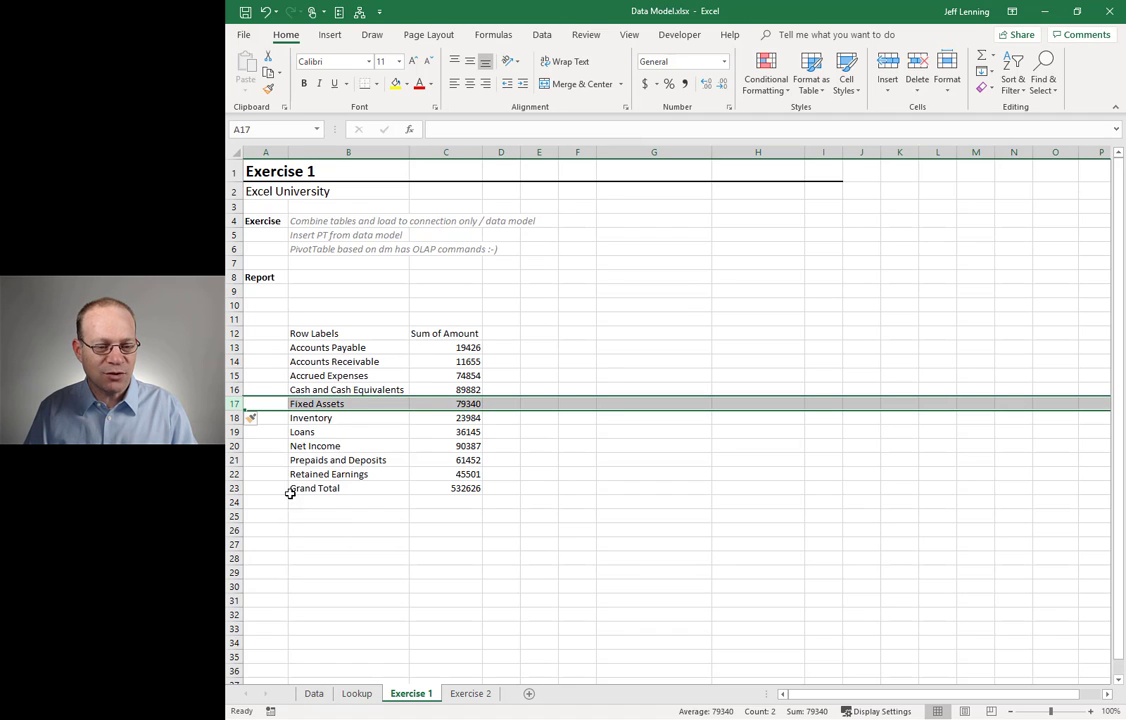
{"action": "right_click", "coordinate": [238, 461]}
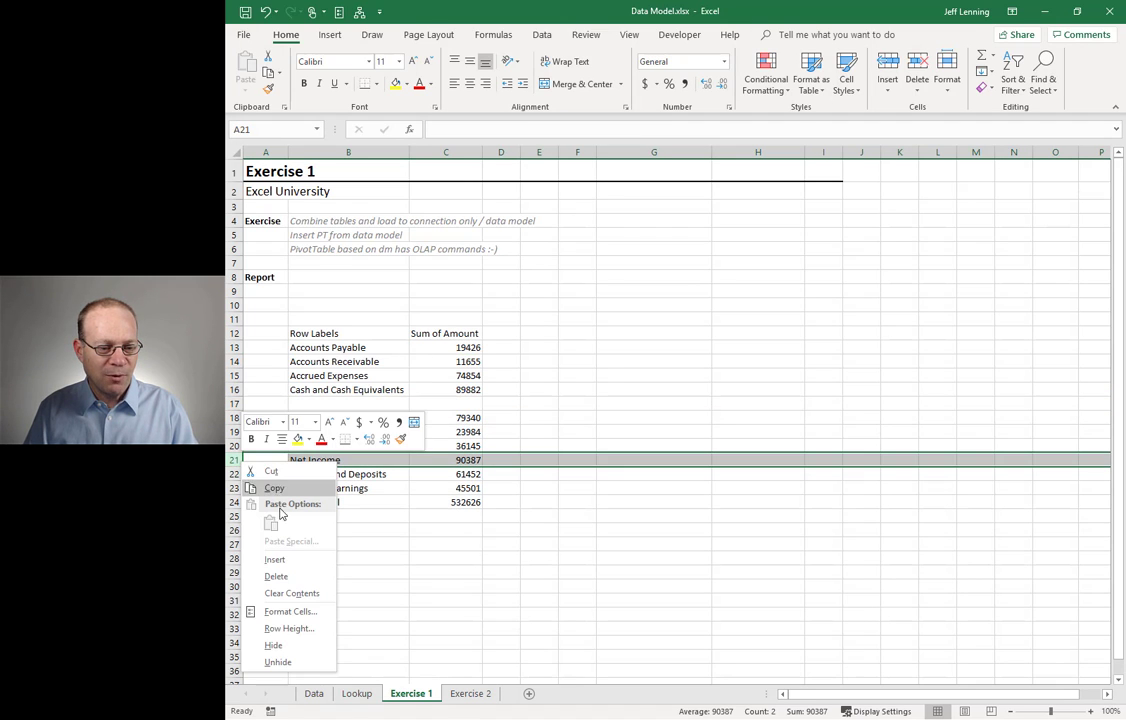
{"action": "left_click", "coordinate": [293, 562]}
Try inserting a blank column before the Sum of Amount column, and undo the insertion.
{"action": "left_click", "coordinate": [448, 153]}
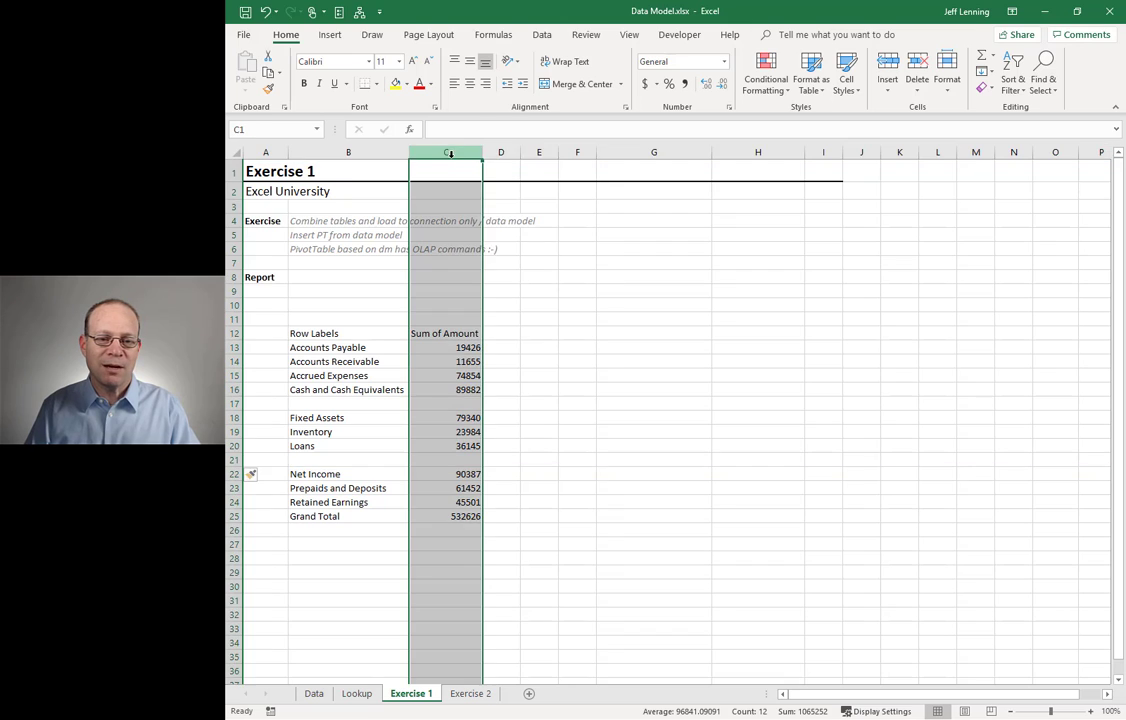
{"action": "right_click", "coordinate": [453, 156]}
{"action": "left_click", "coordinate": [488, 255]}
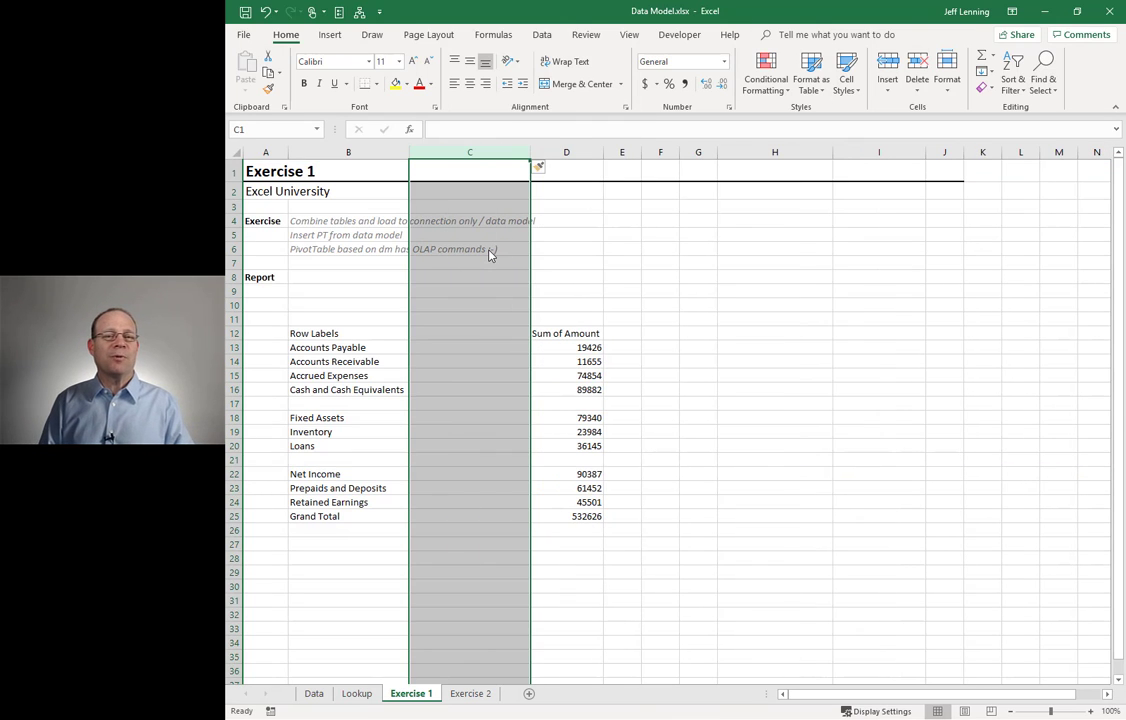
{"action": "key", "text": "ctrl+z"}
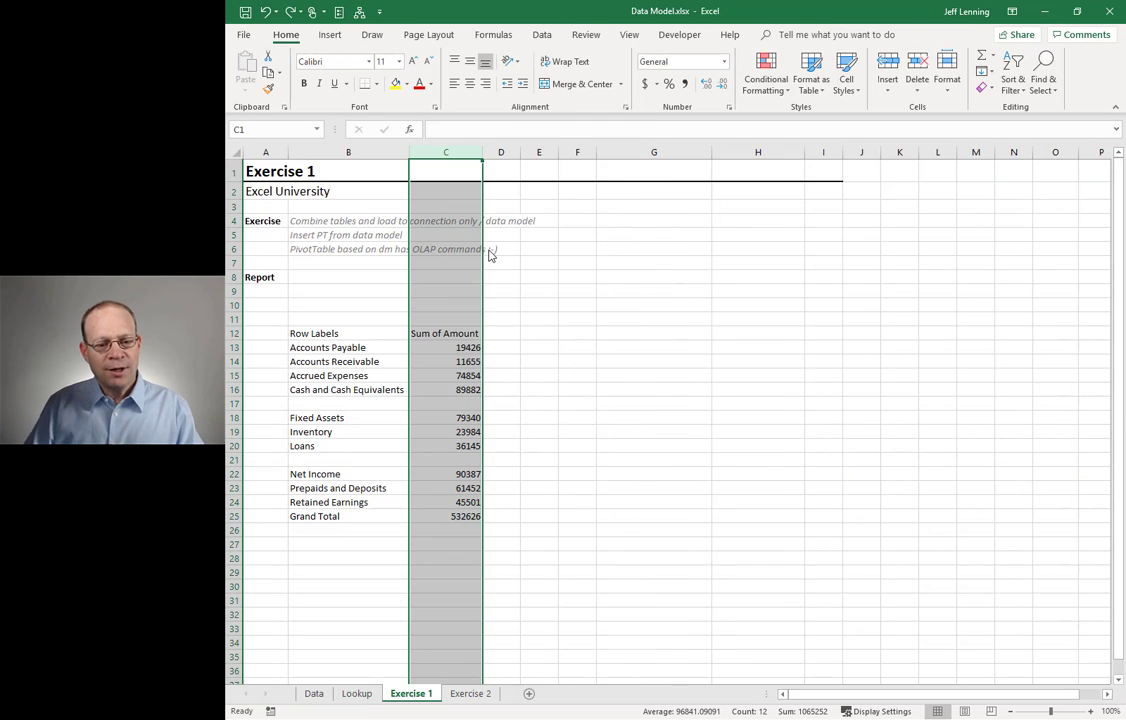
Inspect the formula in C13 of Exercise 1 and the asset, liability and equity amount cells on Exercise 2.
{"action": "left_click", "coordinate": [468, 349]}
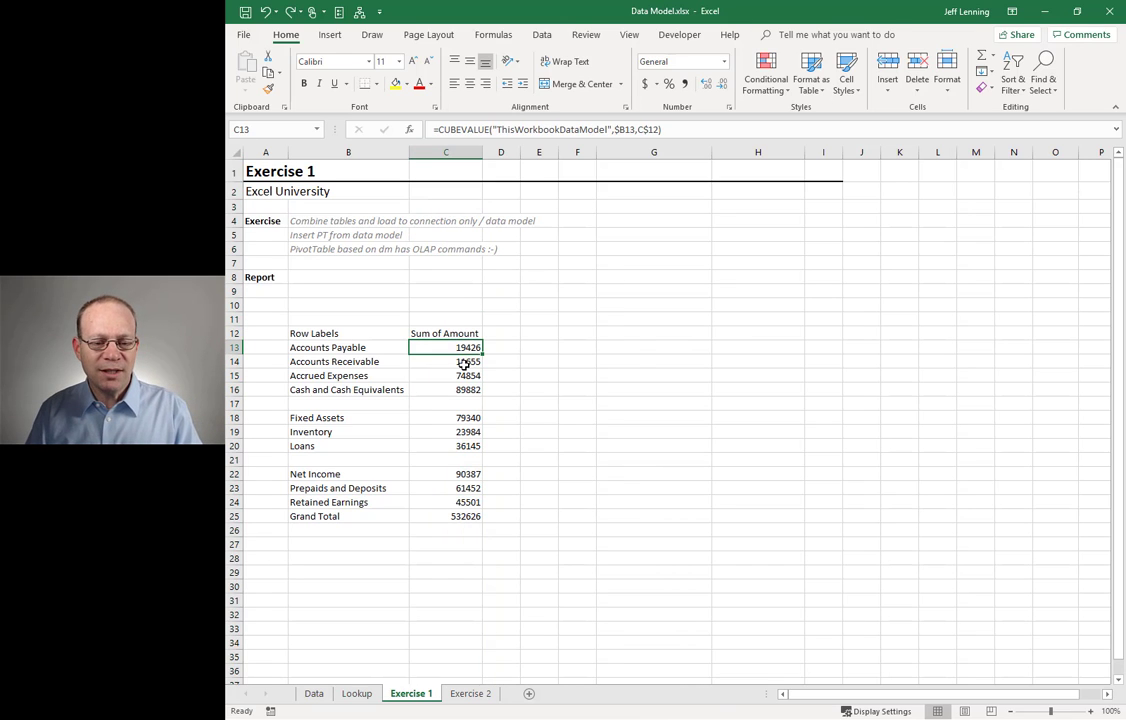
{"action": "double_click", "coordinate": [468, 349]}
{"action": "key", "text": "Escape"}
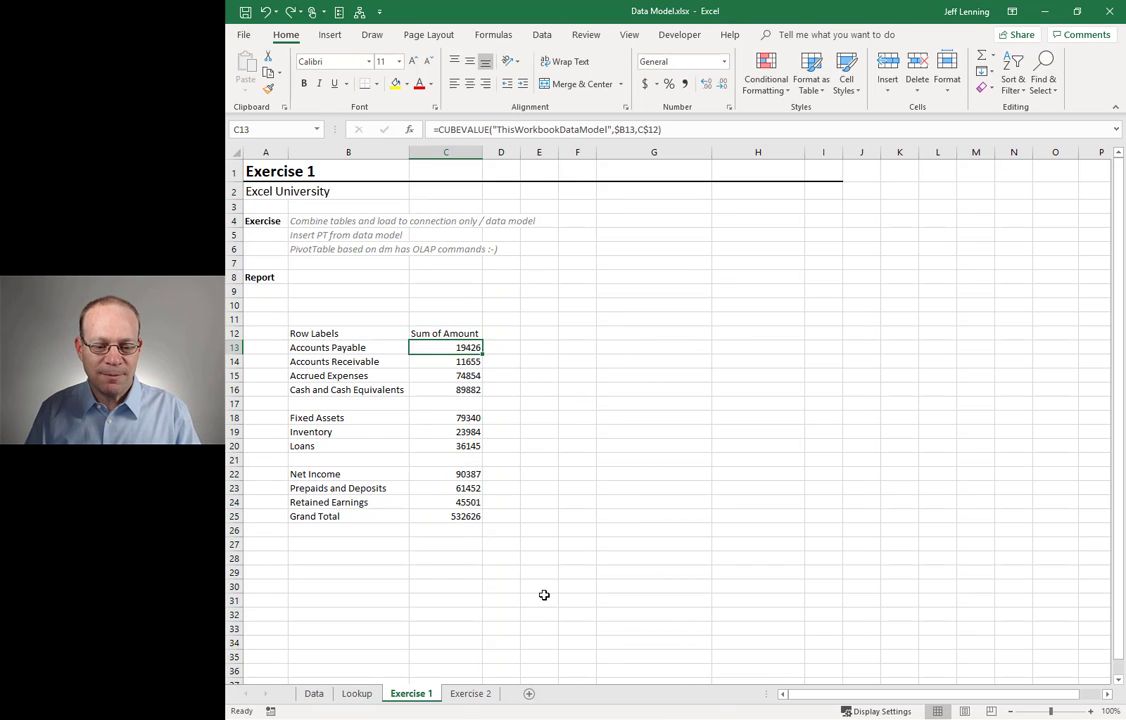
{"action": "left_click", "coordinate": [466, 696]}
{"action": "left_click_drag", "start_coordinate": [494, 319], "coordinate": [495, 376]}
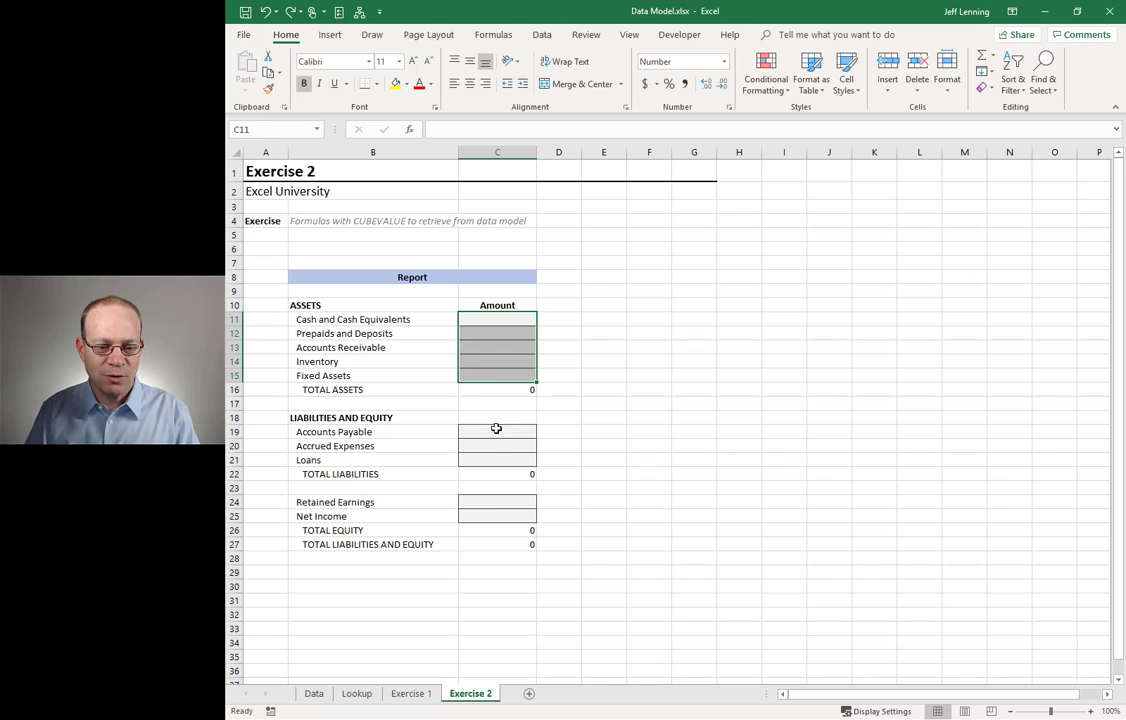
{"action": "left_click_drag", "start_coordinate": [495, 432], "coordinate": [495, 459]}
{"action": "left_click_drag", "start_coordinate": [495, 503], "coordinate": [497, 516]}
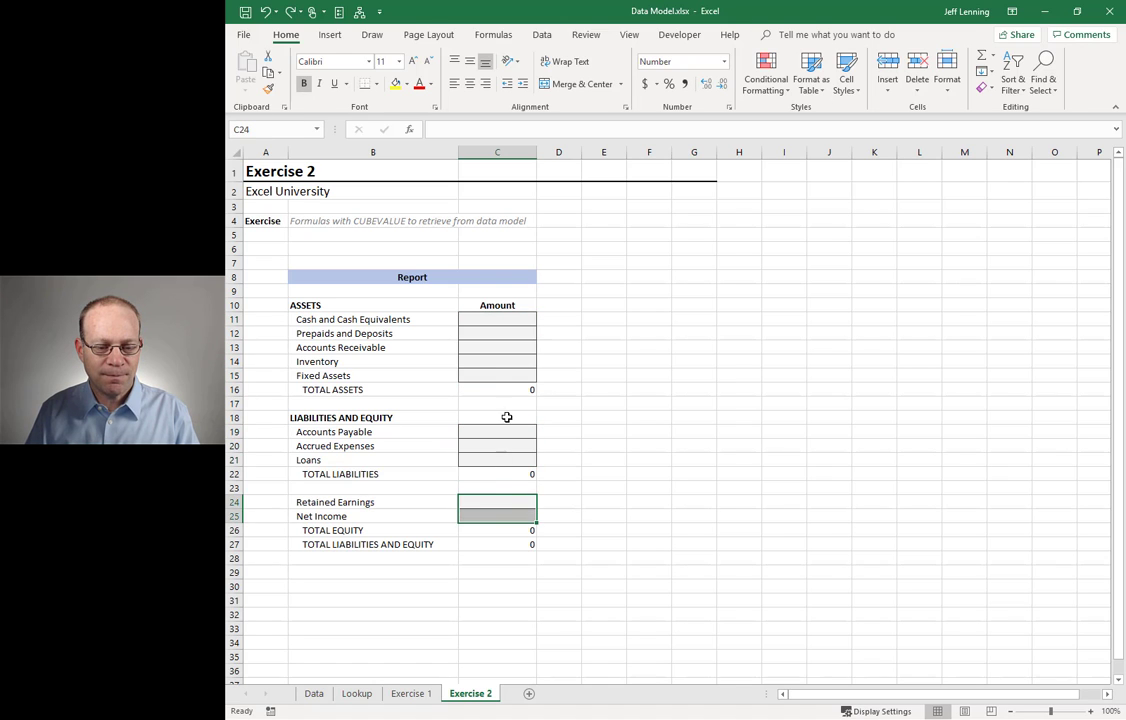
{"action": "left_click", "coordinate": [498, 319]}
Examine the connection and both member expression arguments of the CUBEVALUE formula in C13 on Exercise 1.
{"action": "left_click", "coordinate": [411, 693]}
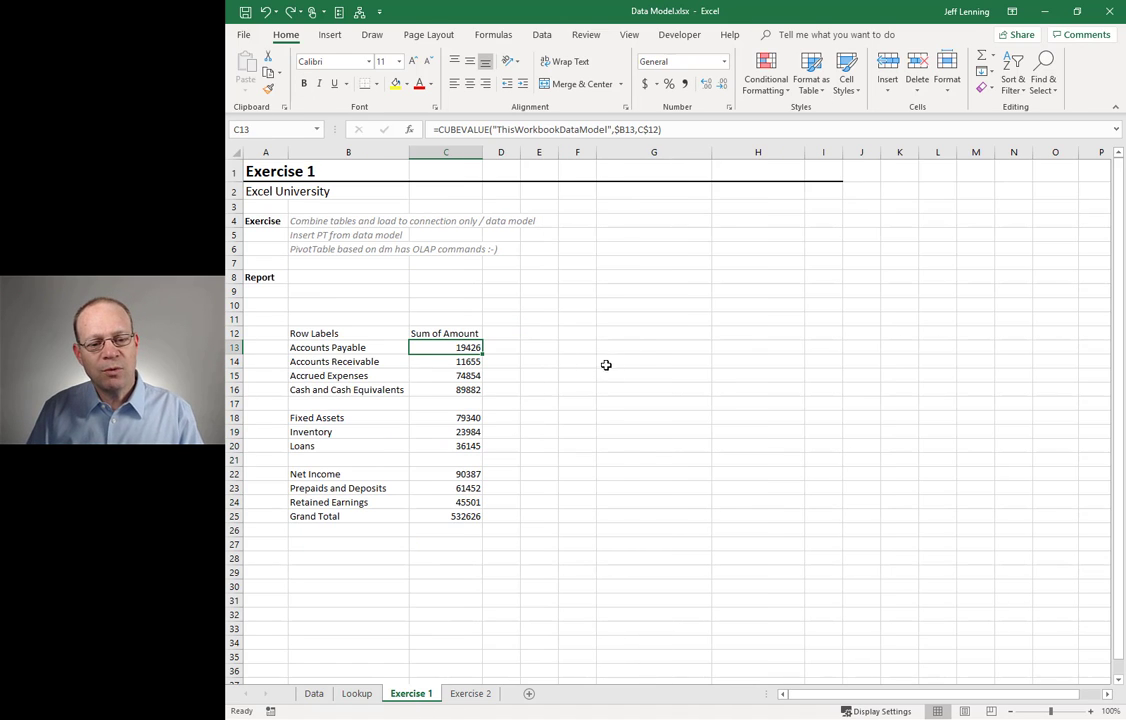
{"action": "key", "text": "F2"}
{"action": "key", "text": "Escape"}
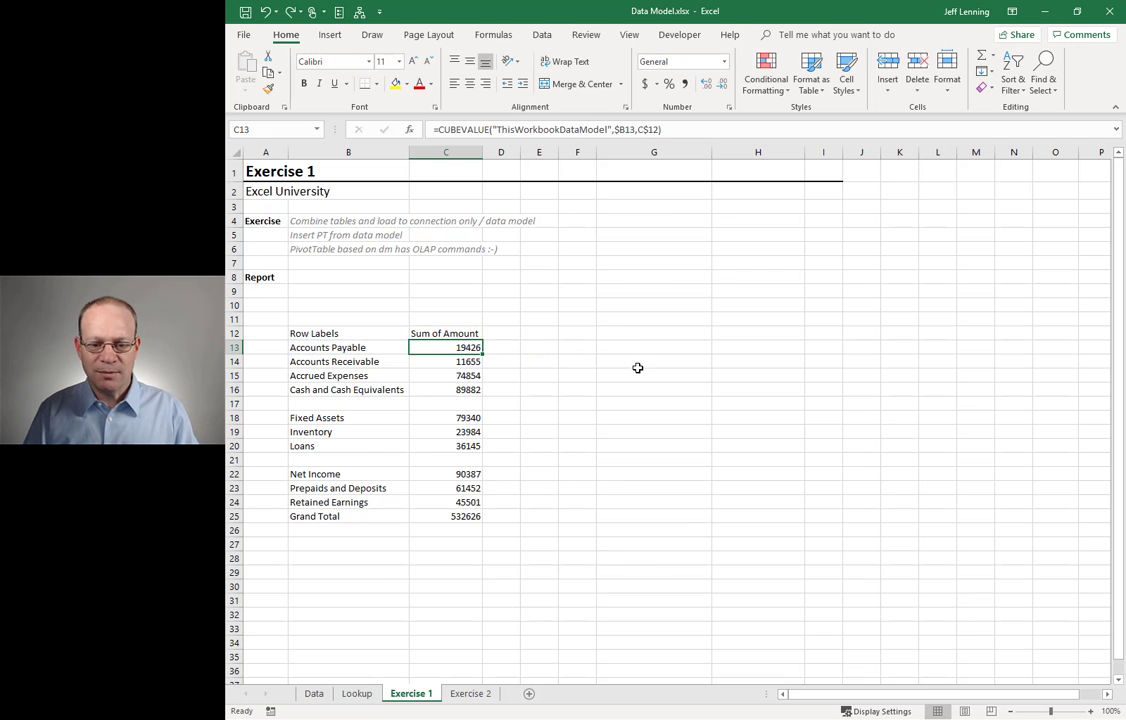
{"action": "scroll", "coordinate": [638, 367], "scroll_direction": "up", "scroll_amount": 3}
{"action": "scroll", "coordinate": [638, 367], "scroll_direction": "down", "scroll_amount": 1}
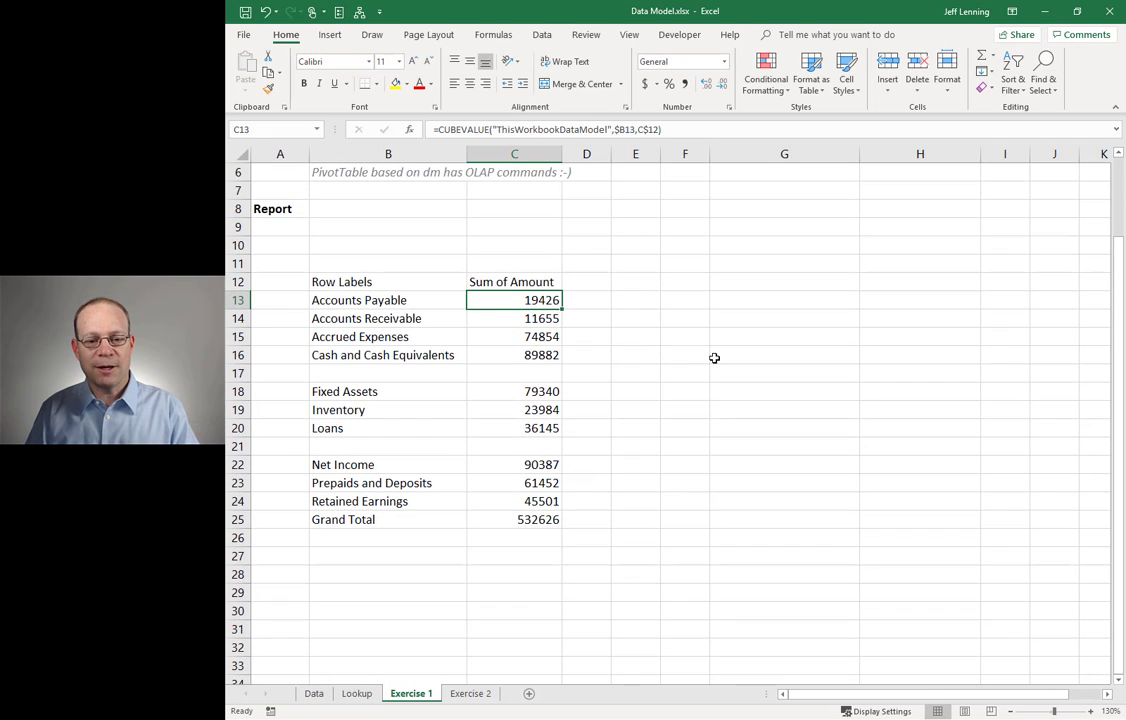
{"action": "key", "text": "F2"}
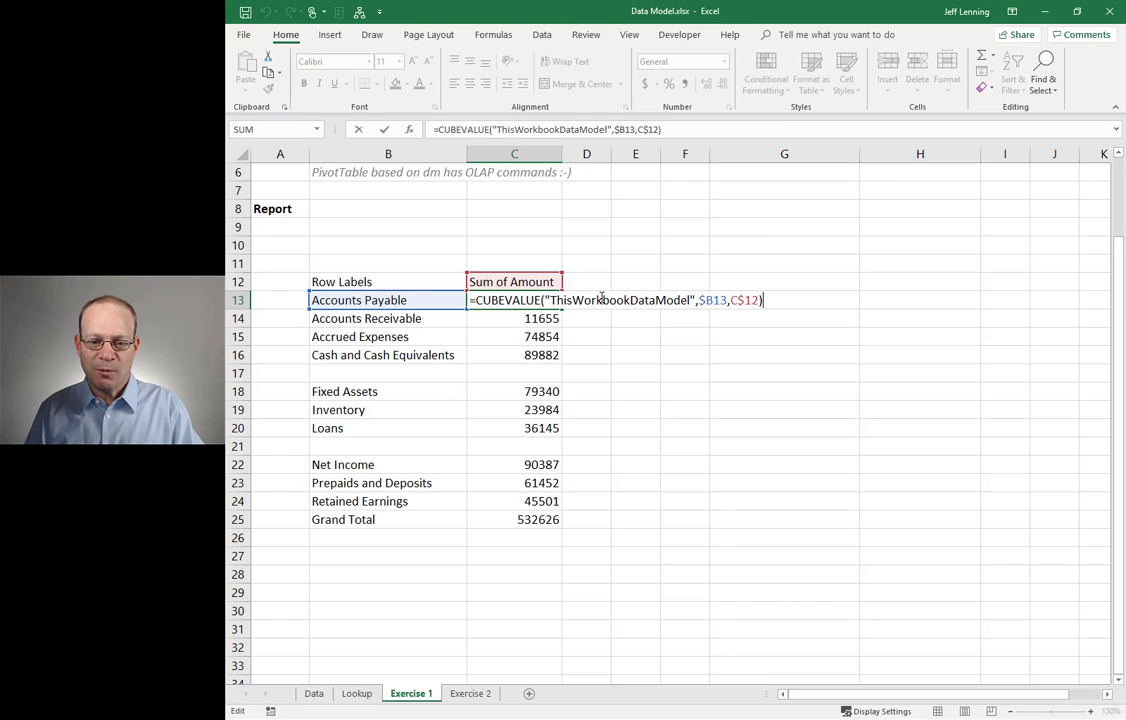
{"action": "left_click_drag", "start_coordinate": [545, 300], "coordinate": [697, 300]}
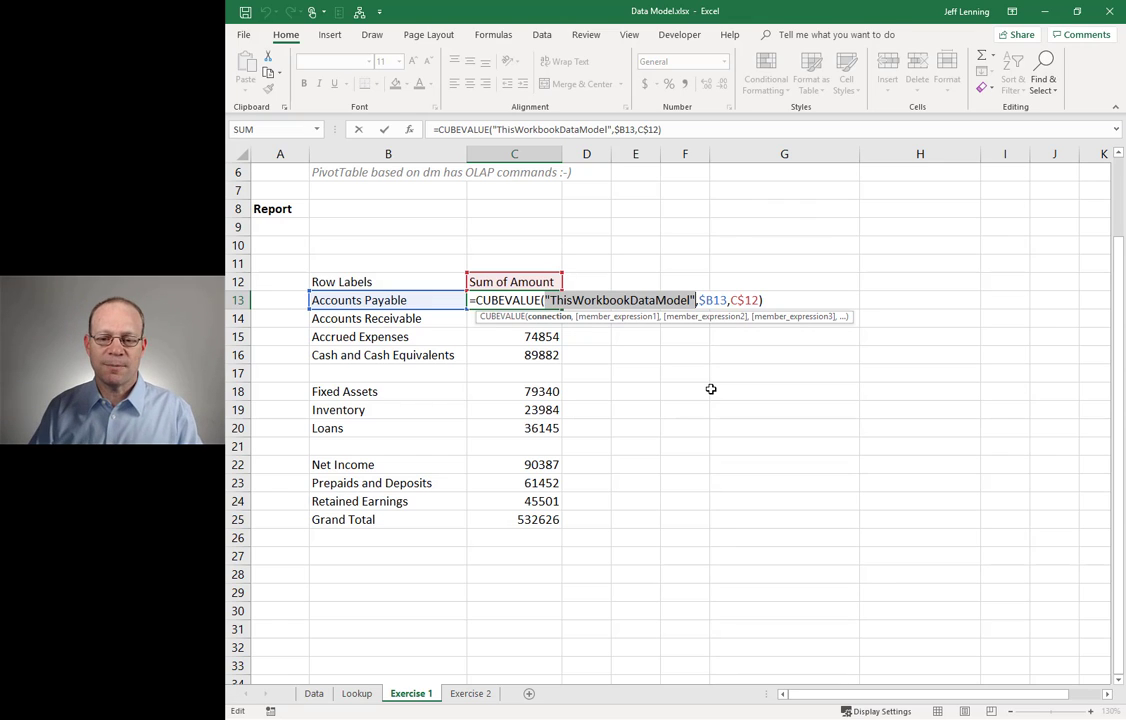
{"action": "left_click_drag", "start_coordinate": [700, 300], "coordinate": [727, 300]}
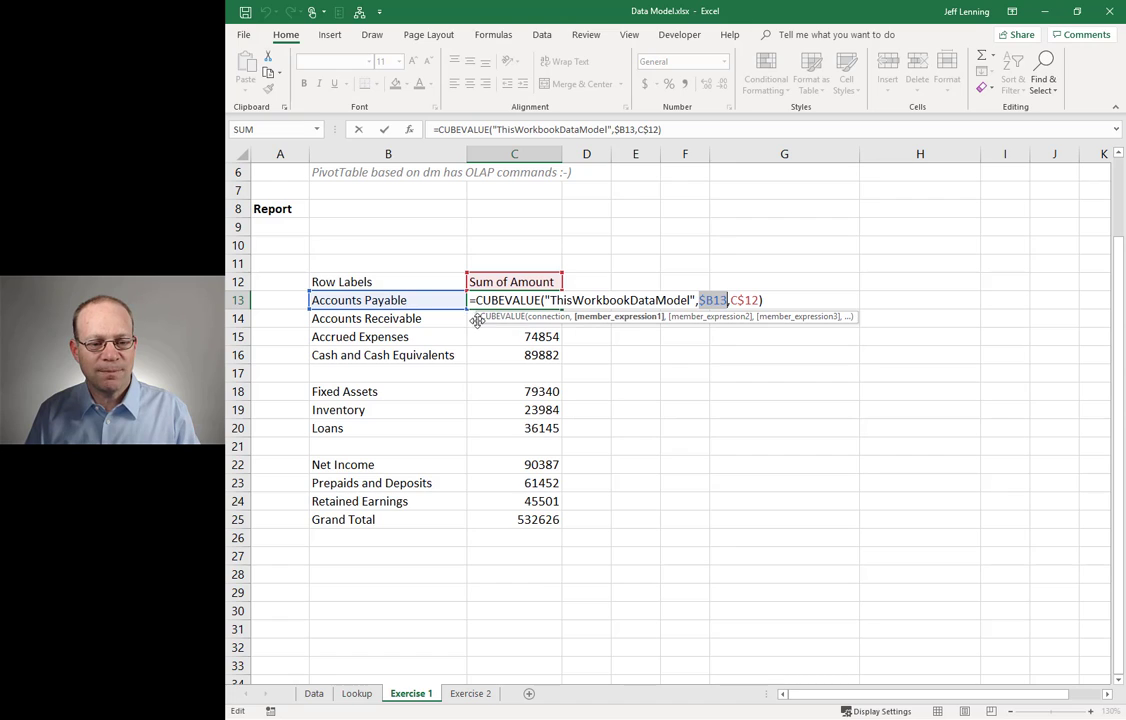
{"action": "left_click_drag", "start_coordinate": [732, 300], "coordinate": [761, 300]}
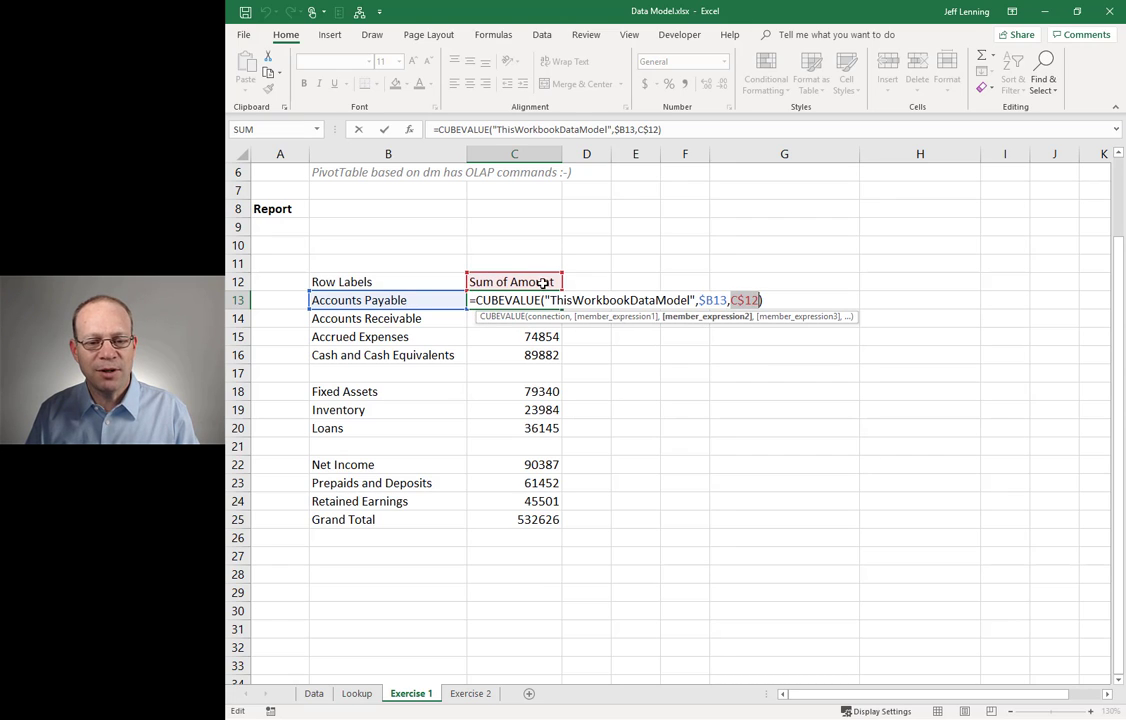
{"action": "key", "text": "Escape"}
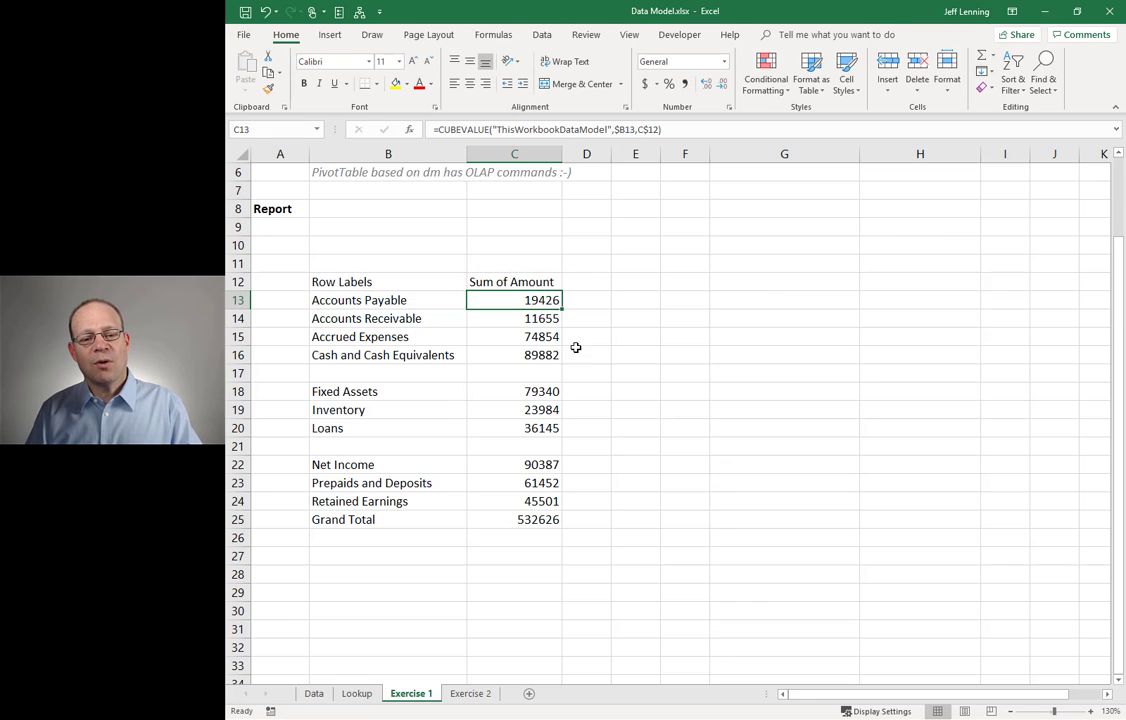
Recheck the formula in C13, and view the empty asset amount cells on Exercise 2.
{"action": "key", "text": "F2"}
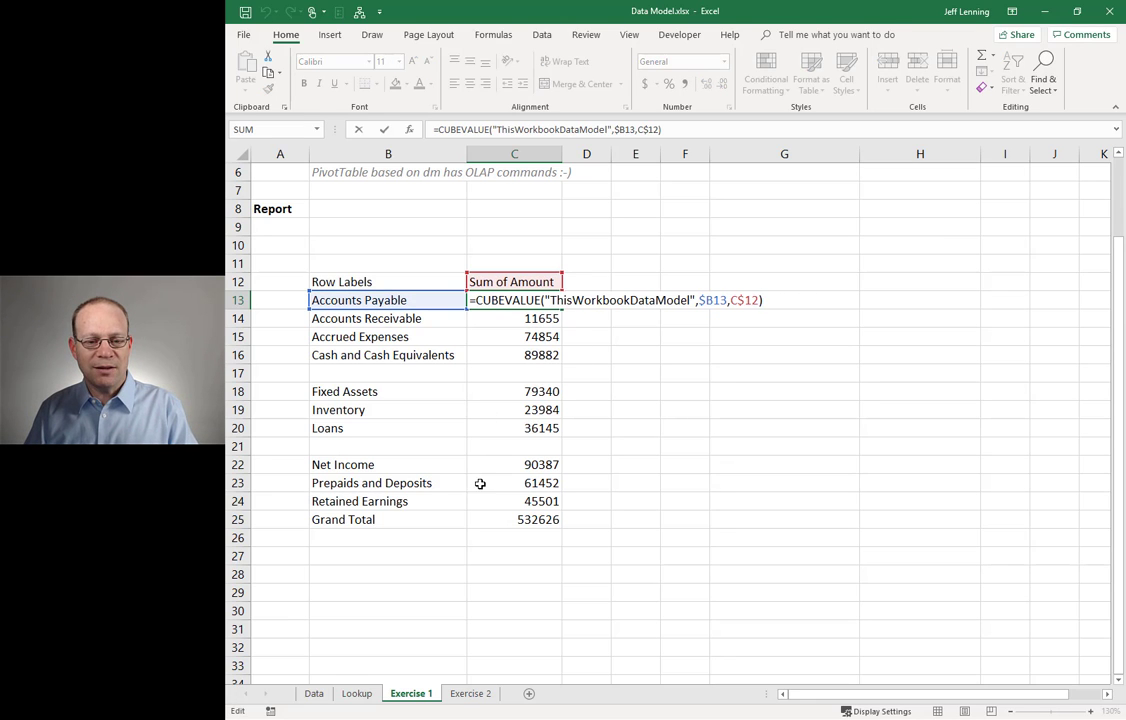
{"action": "key", "text": "Escape"}
{"action": "left_click", "coordinate": [468, 694]}
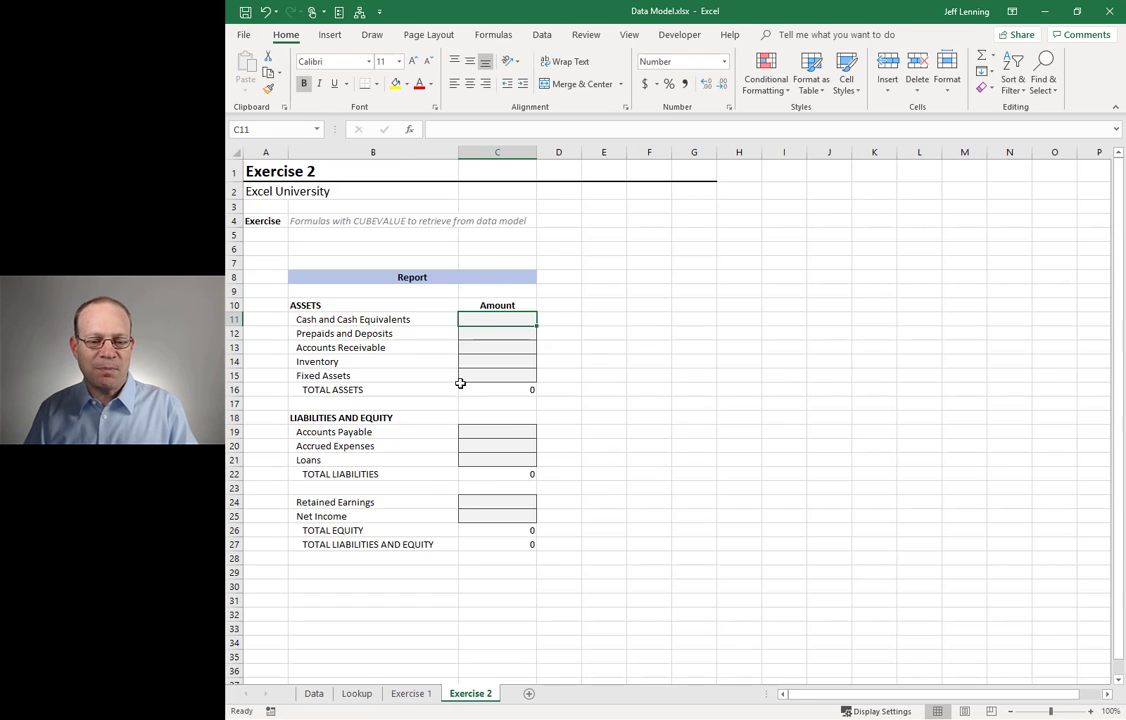
Remove the C$12 reference from the CUBEVALUE formula in C13 on Exercise 1, keeping the formula open for editing.
{"action": "left_click", "coordinate": [428, 692]}
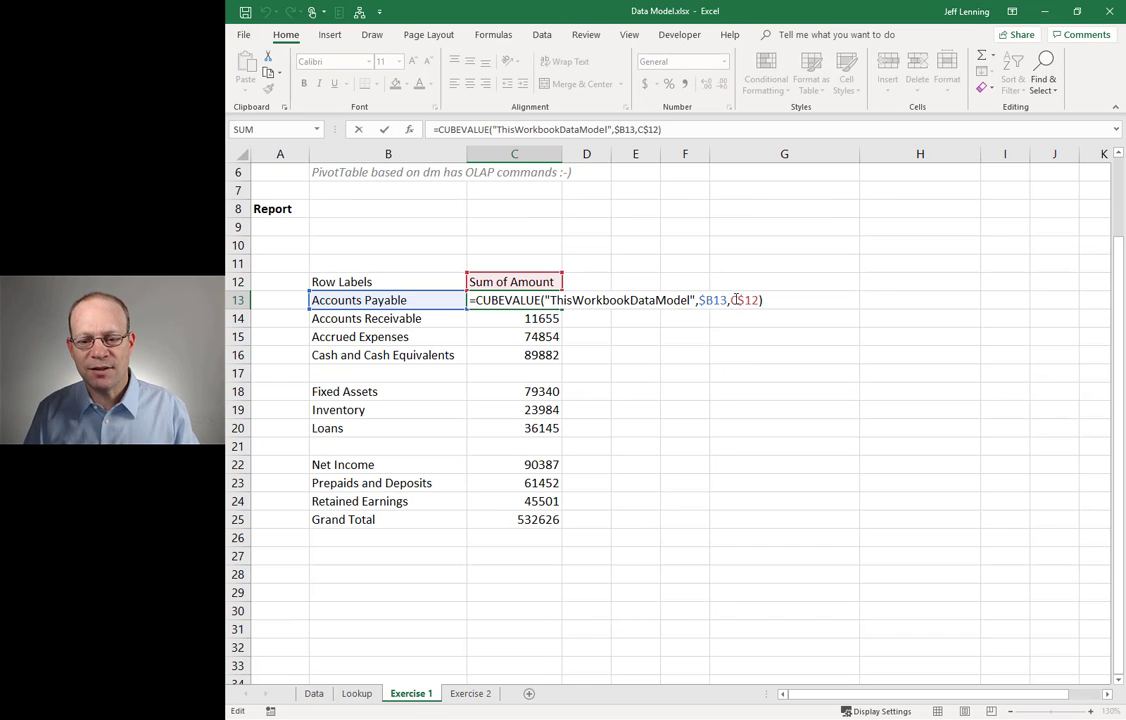
{"action": "left_click_drag", "start_coordinate": [760, 300], "coordinate": [730, 300]}
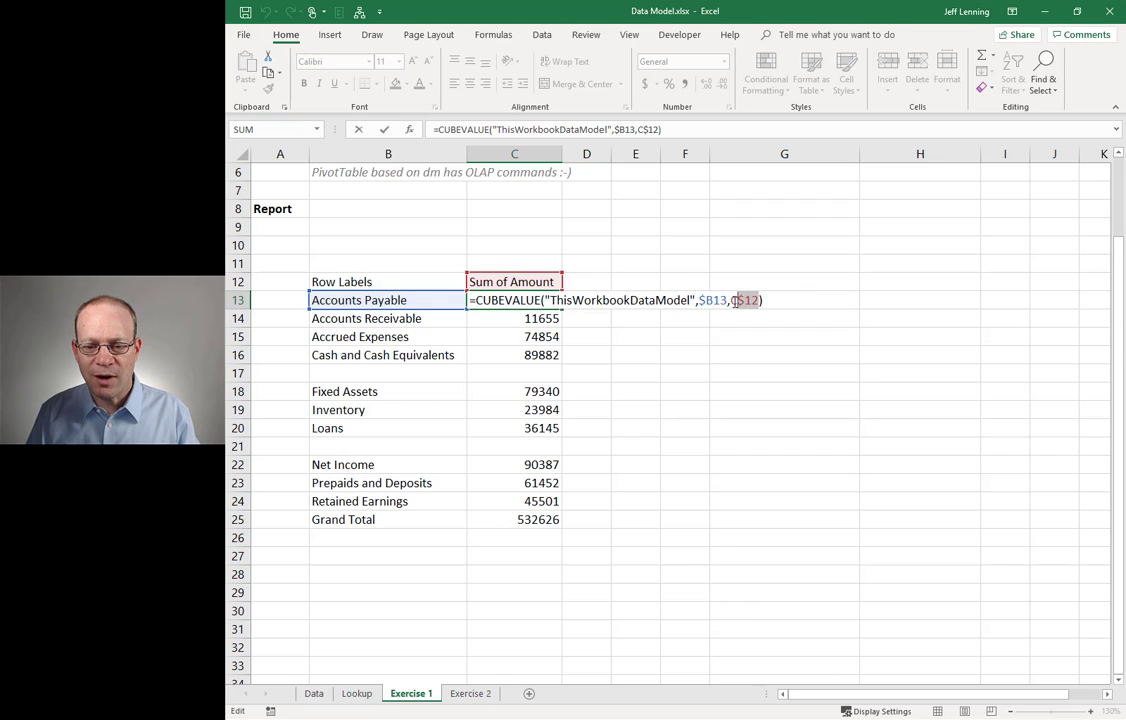
{"action": "key", "text": "BackSpace"}
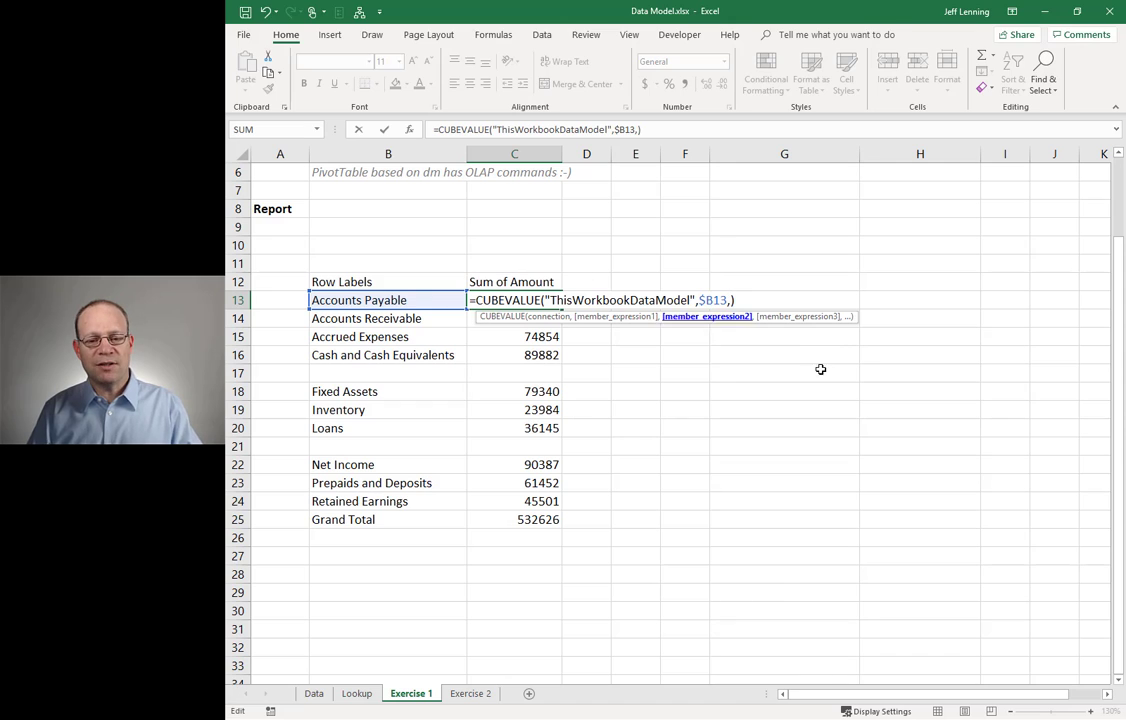
{"action": "type", "text": "sum"}
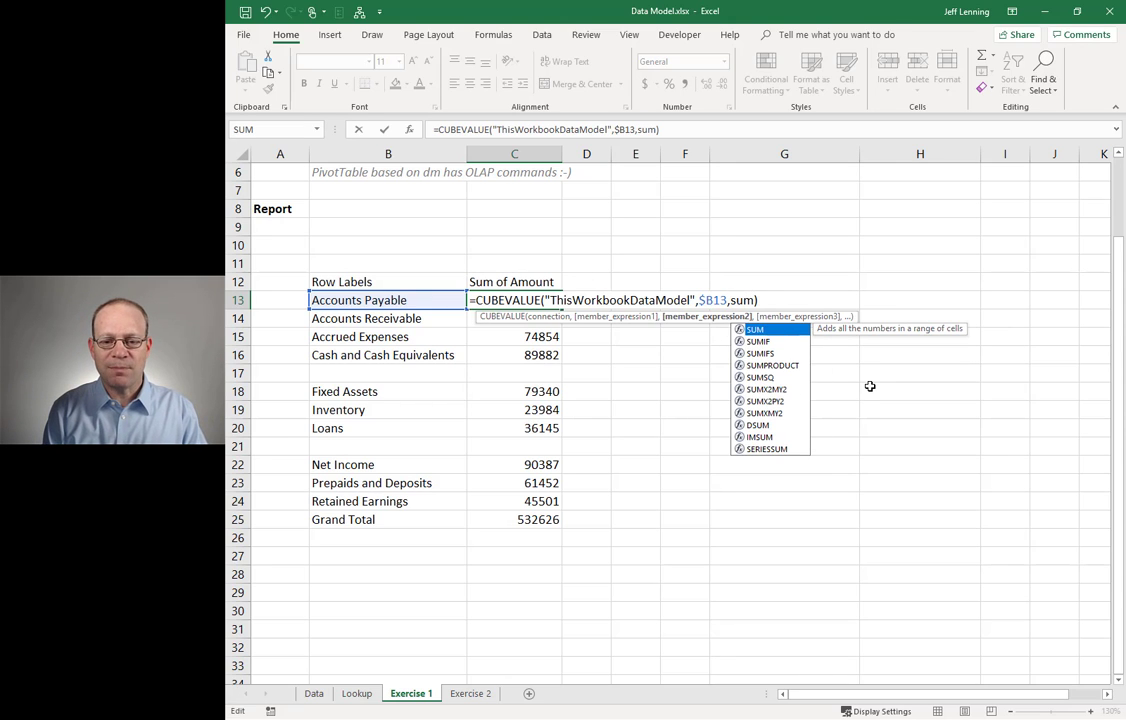
{"action": "type", "text": " of amoun"}
{"action": "key", "text": "BackSpace"}
{"action": "key", "text": "BackSpace"}
{"action": "key", "text": "BackSpace"}
{"action": "key", "text": "BackSpace"}
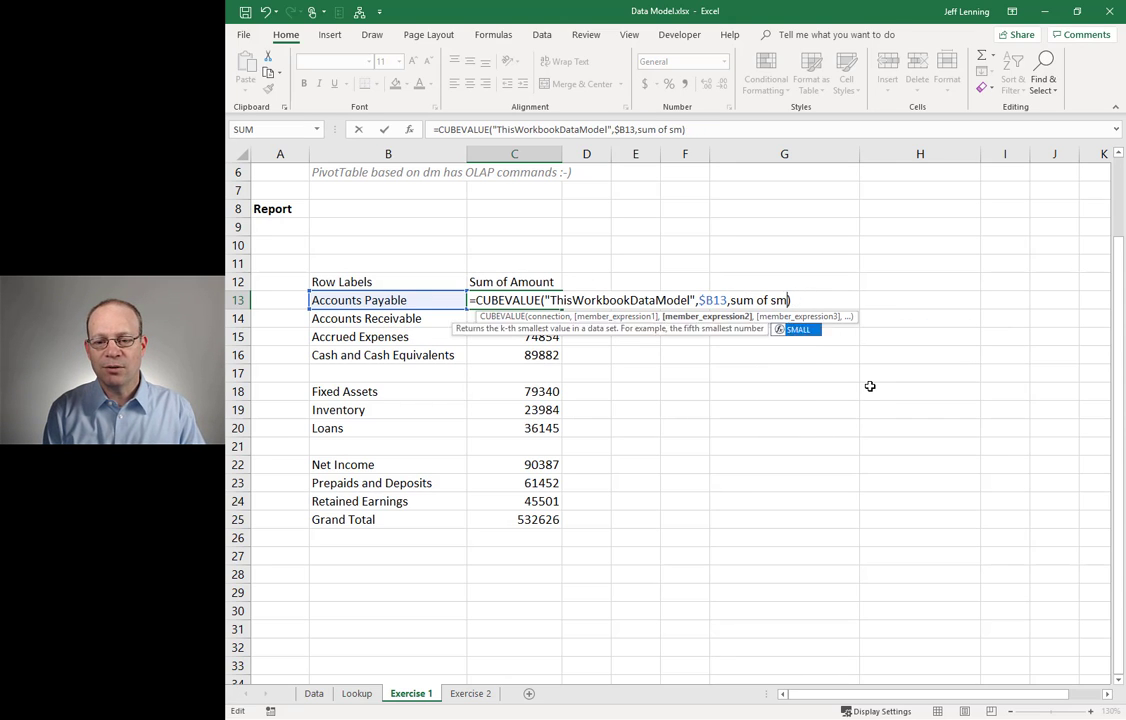
{"action": "type", "text": "mount"}
{"action": "key", "text": "BackSpace"}
{"action": "key", "text": "BackSpace"}
{"action": "key", "text": "BackSpace"}
{"action": "key", "text": "BackSpace"}
{"action": "key", "text": "BackSpace"}
{"action": "key", "text": "BackSpace"}
{"action": "key", "text": "BackSpace"}
{"action": "key", "text": "BackSpace"}
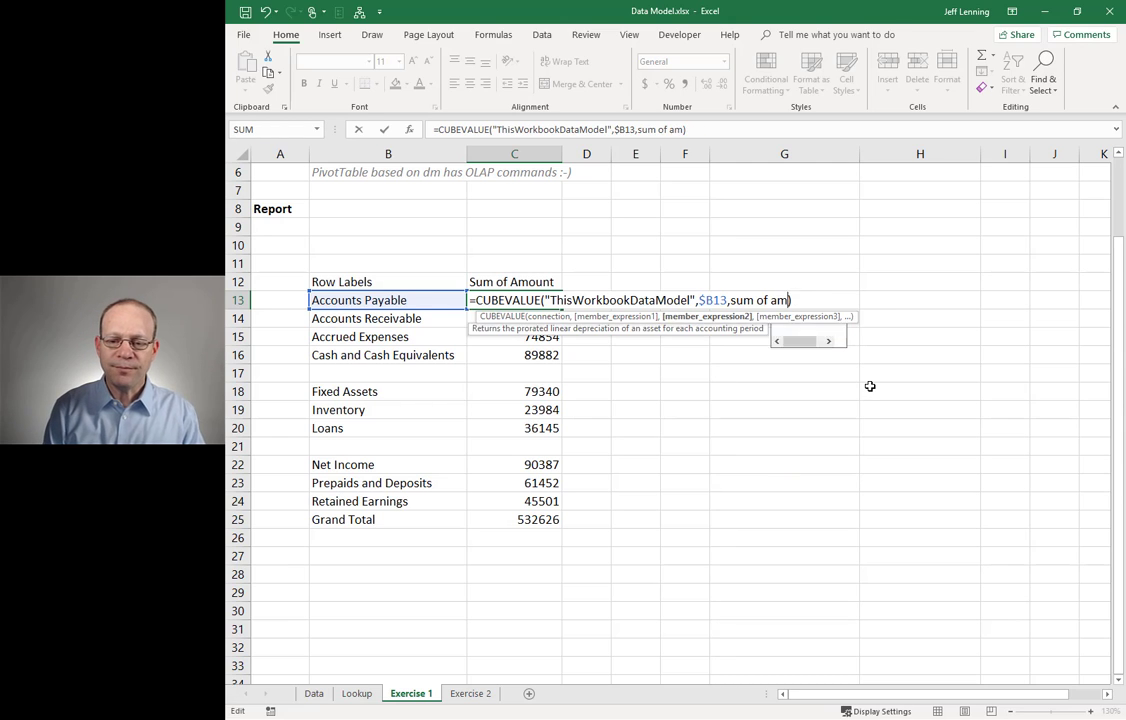
{"action": "key", "text": "BackSpace"}
{"action": "key", "text": "BackSpace"}
{"action": "key", "text": "BackSpace"}
{"action": "key", "text": "BackSpace"}
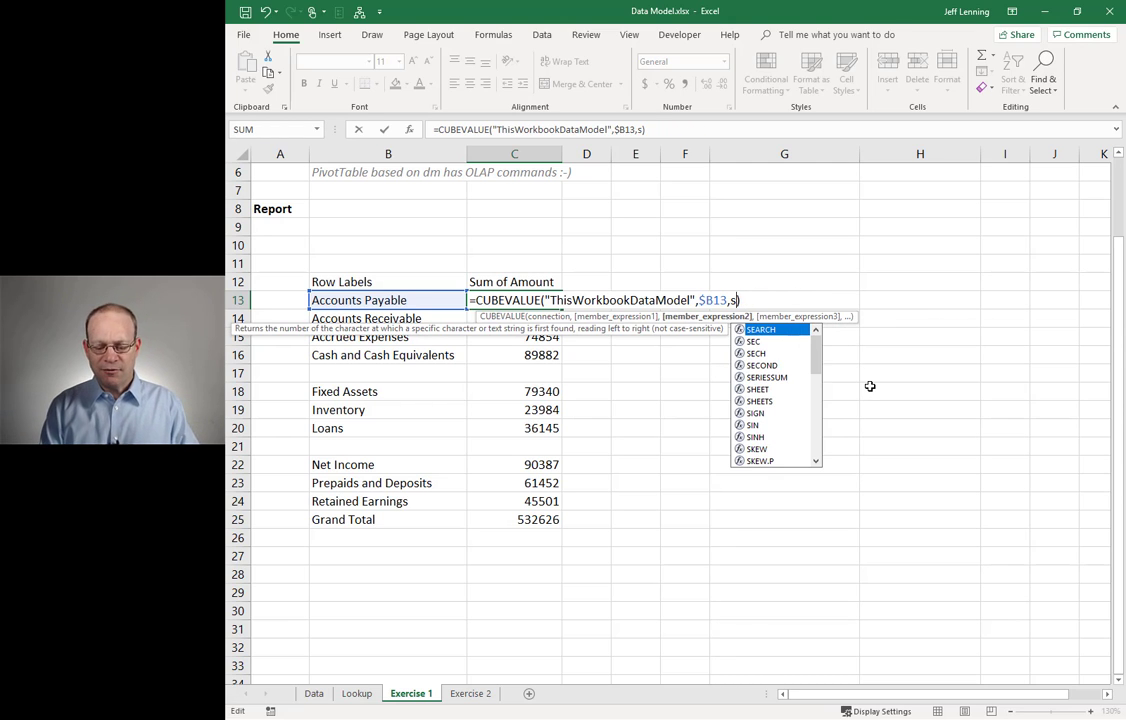
{"action": "key", "text": "BackSpace"}
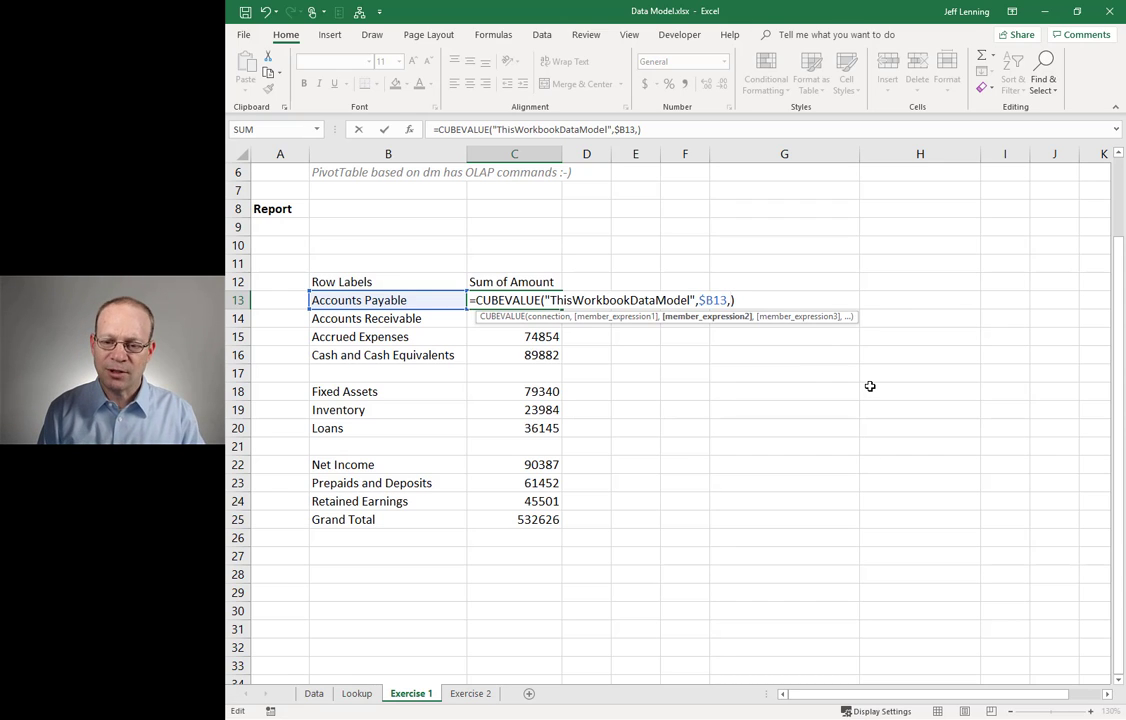
Enter "[Sum of Amount]" in quotes as the second member expression of the C13 formula.
{"action": "type", "text": "\""}
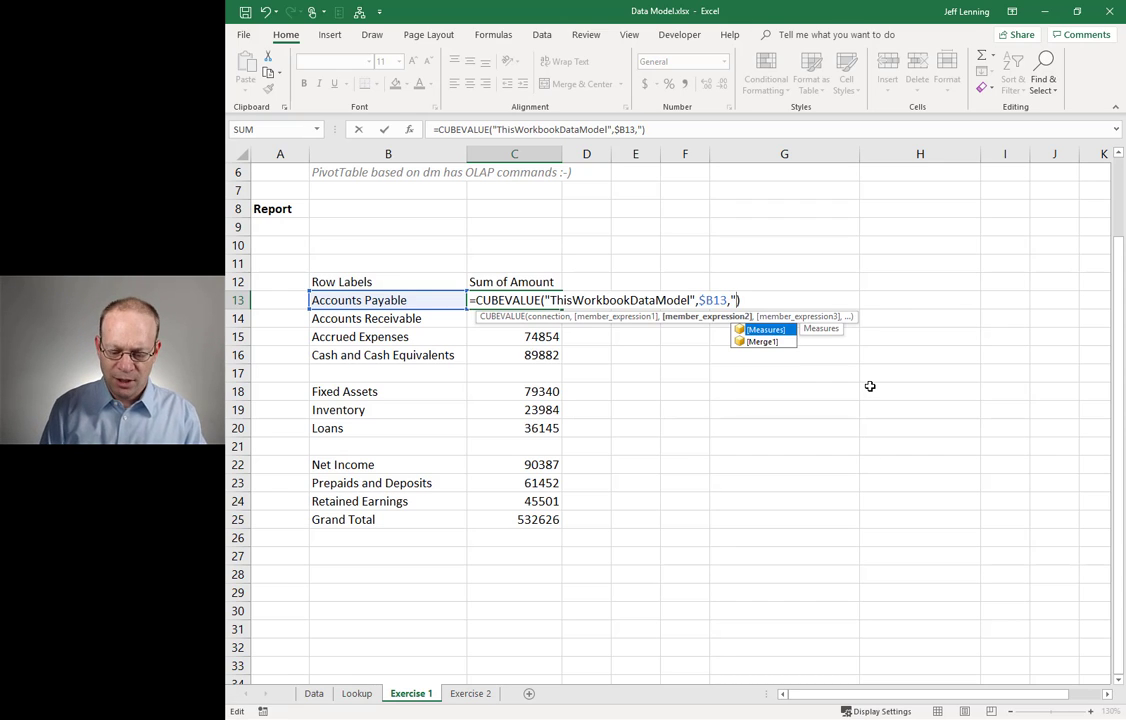
{"action": "type", "text": "["}
{"action": "type", "text": "Sum of Amou"}
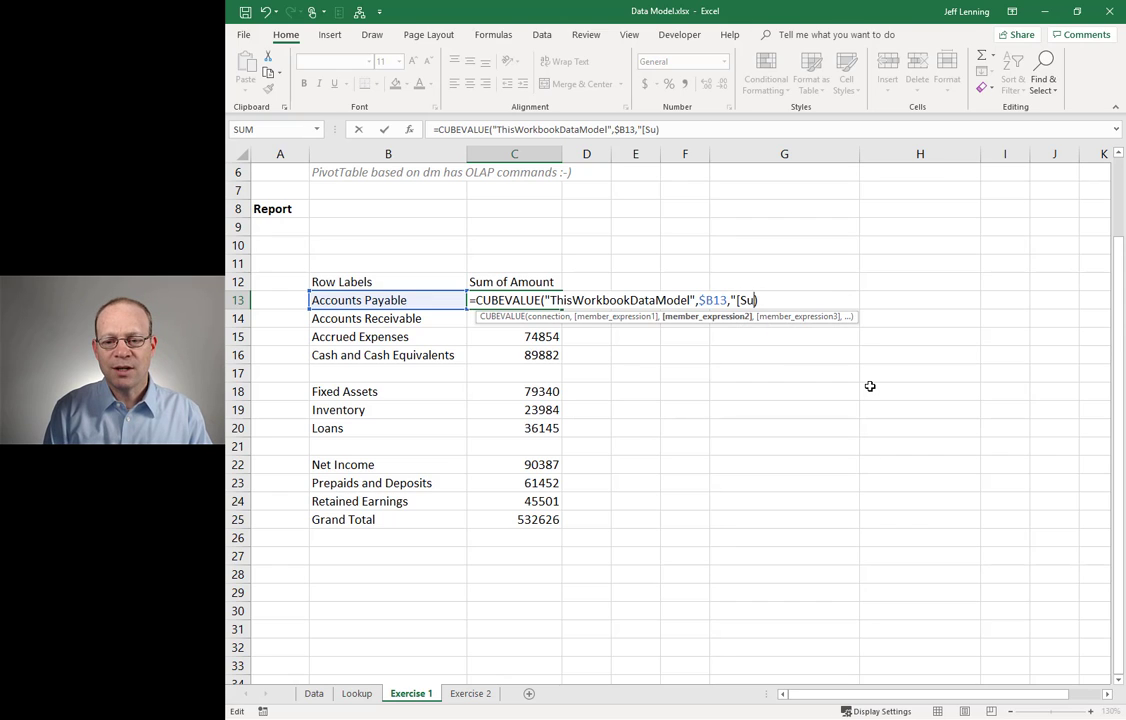
{"action": "type", "text": "nt"}
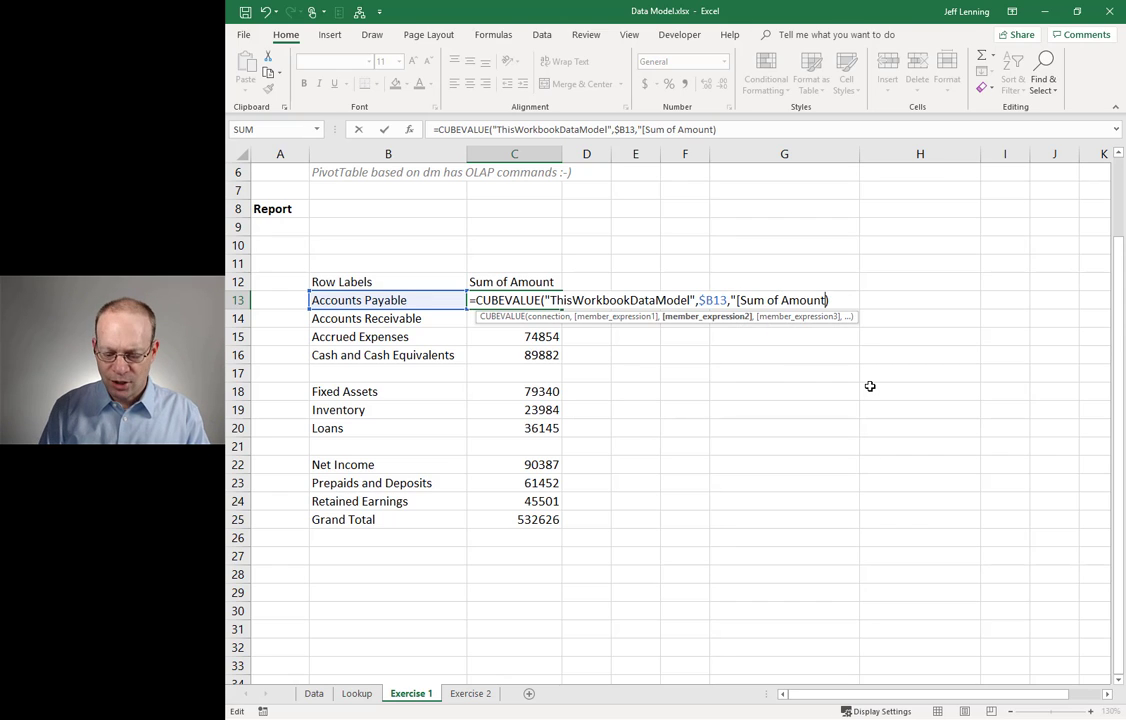
{"action": "type", "text": "])"}
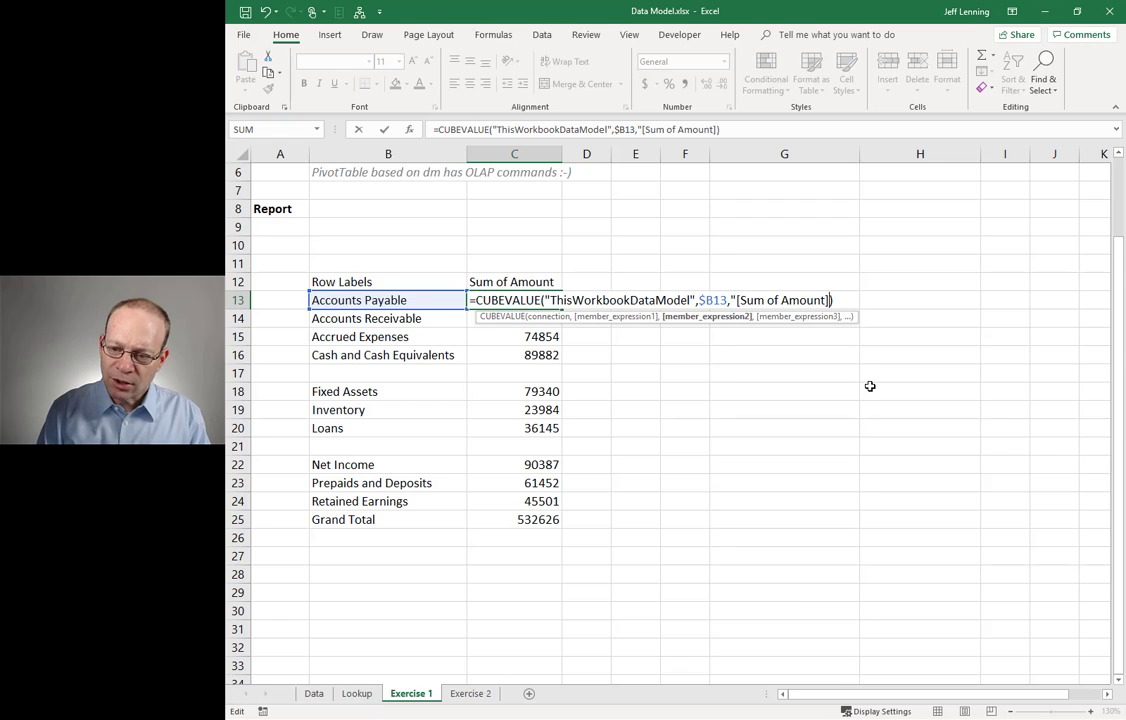
{"action": "type", "text": "\""}
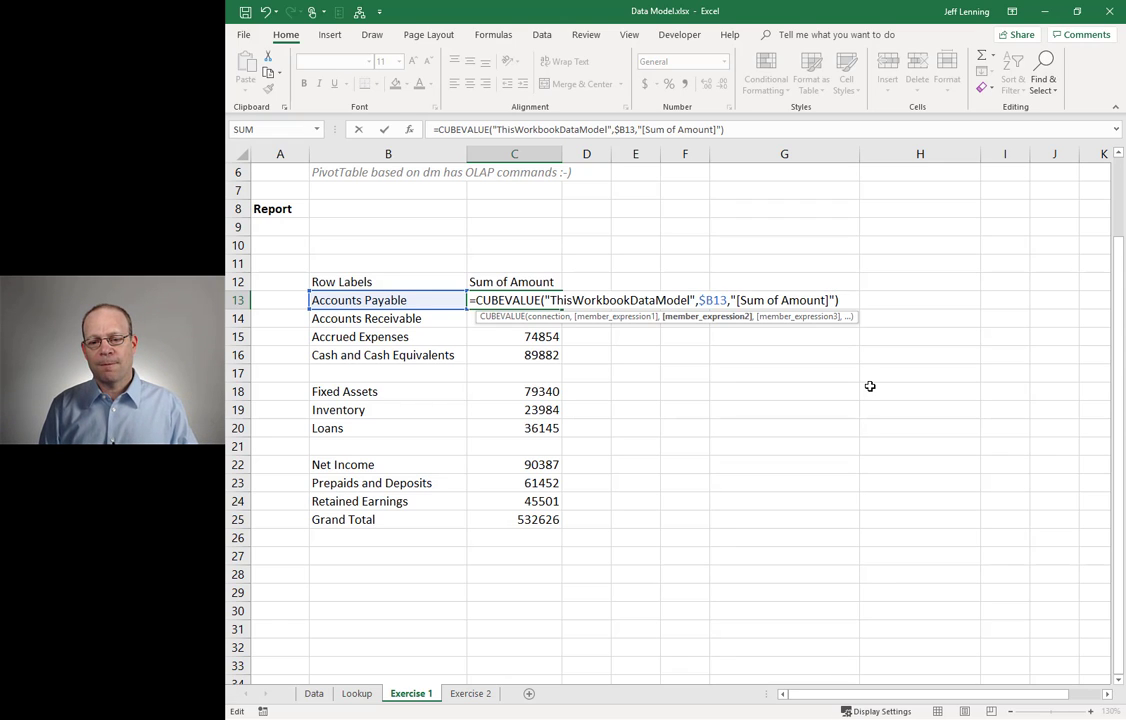
{"action": "key", "text": "Return"}
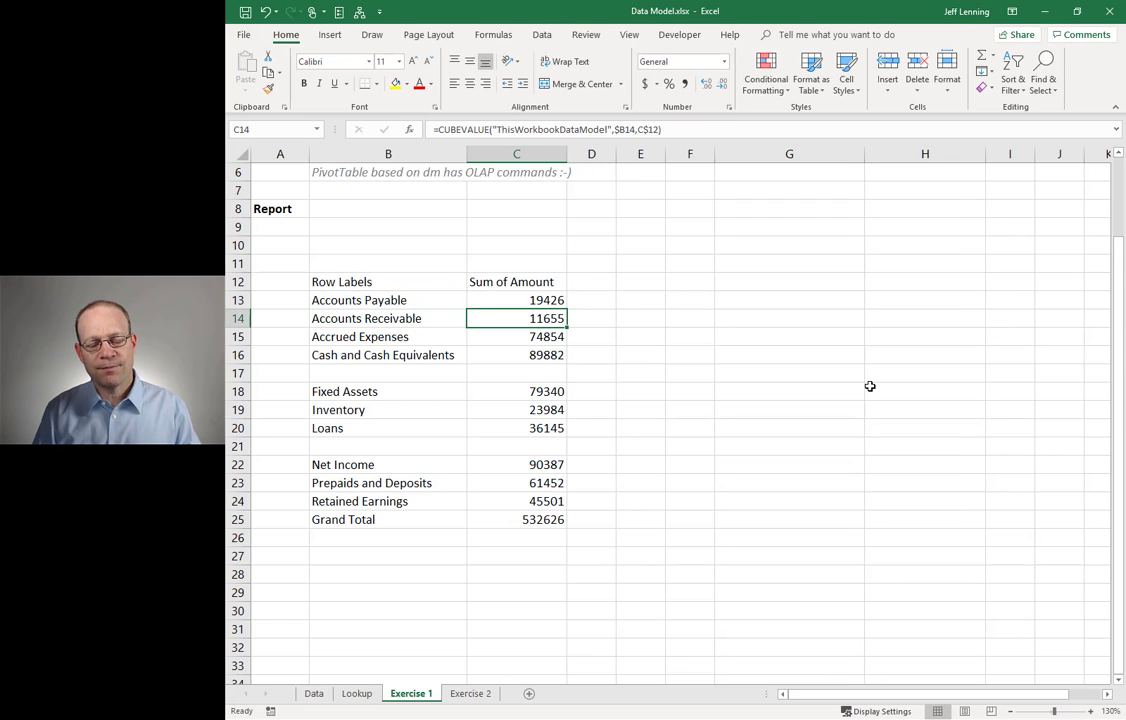
Inspect the edited formula in C13 and the CUBEMEMBER formula behind the Sum of Amount heading in C12.
{"action": "key", "text": "Up"}
{"action": "key", "text": "F2"}
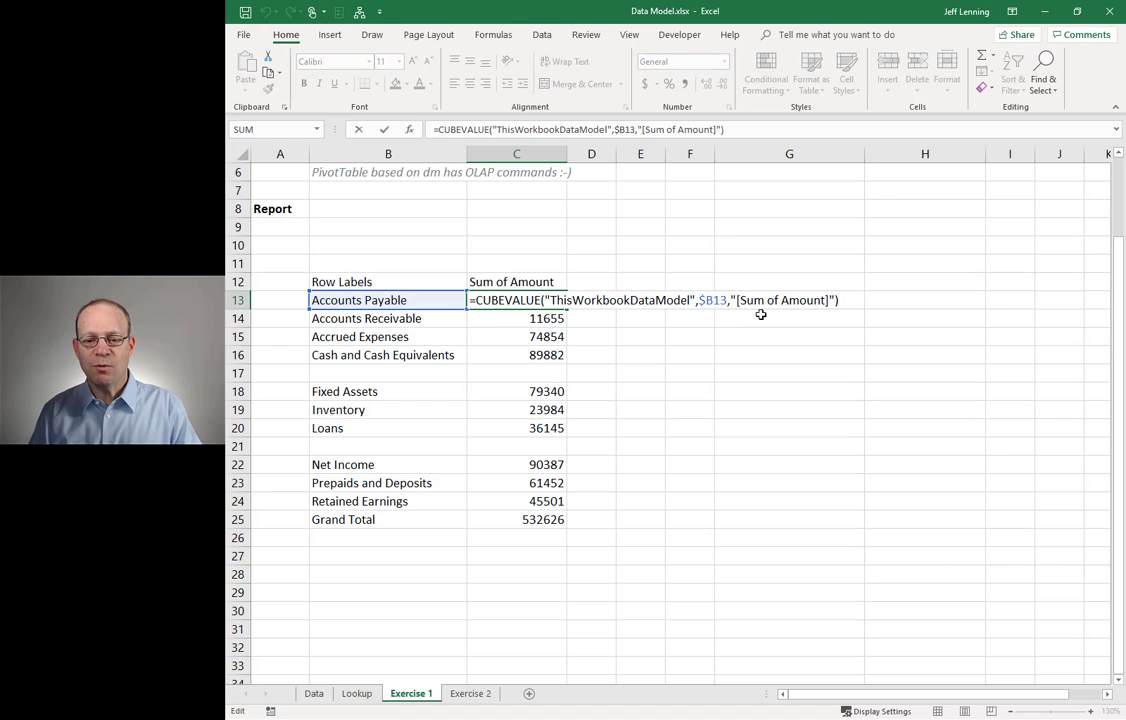
{"action": "left_click", "coordinate": [512, 281]}
{"action": "key", "text": "F2"}
{"action": "key", "text": "Escape"}
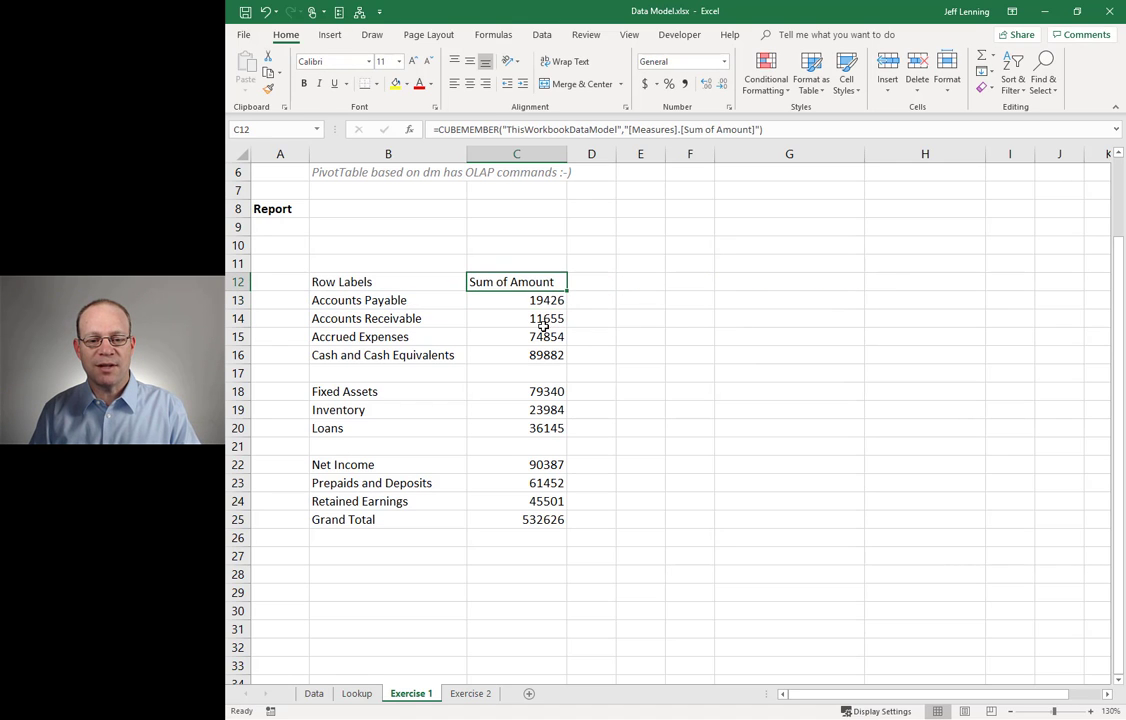
Try clearing the Sum of Amount heading in C12, and undo both that deletion and the C13 formula edit.
{"action": "left_click", "coordinate": [553, 312]}
{"action": "left_click", "coordinate": [546, 283]}
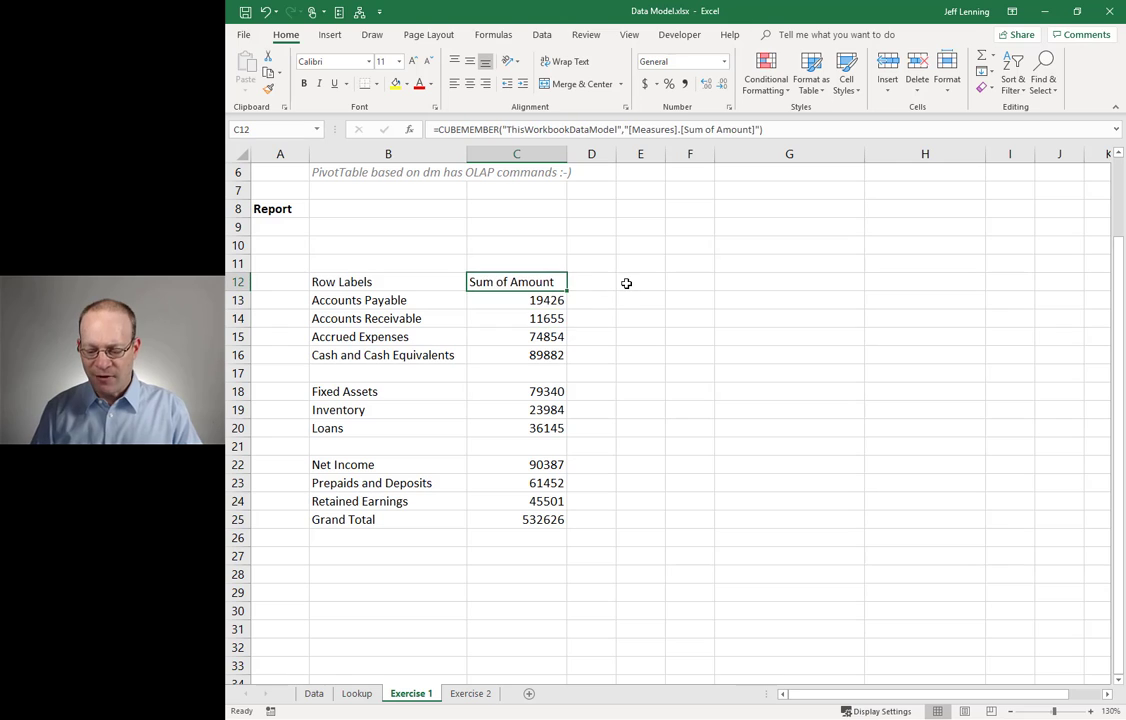
{"action": "key", "text": "Delete"}
{"action": "left_click", "coordinate": [535, 299]}
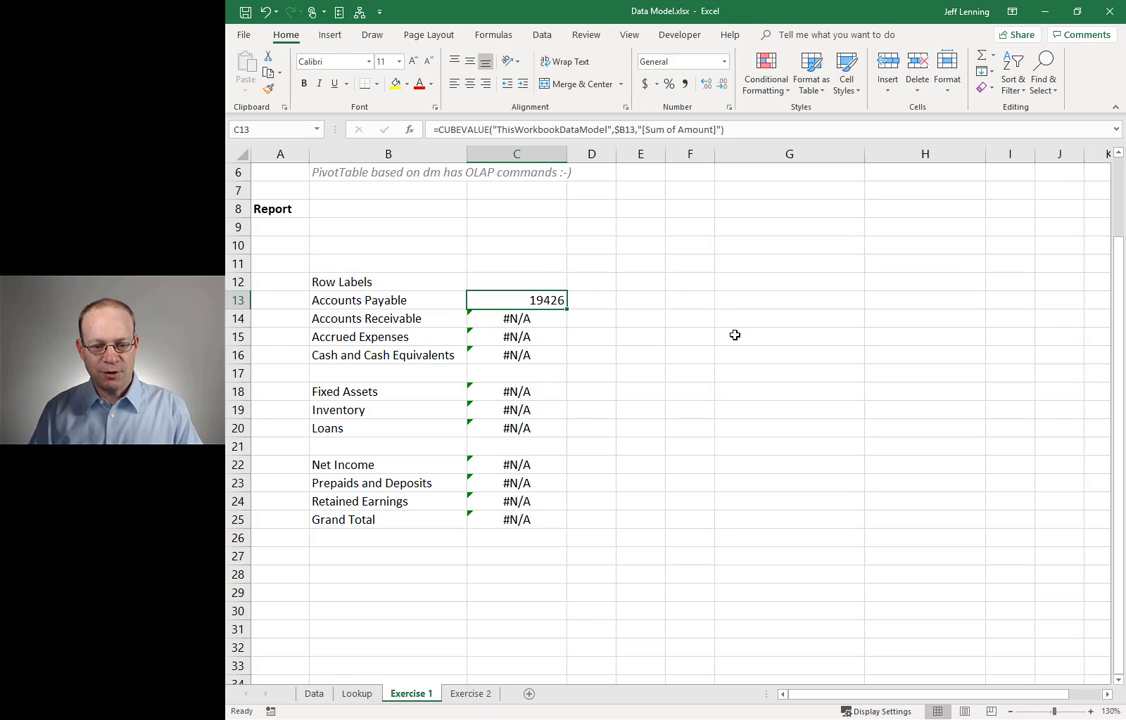
{"action": "key", "text": "ctrl+z"}
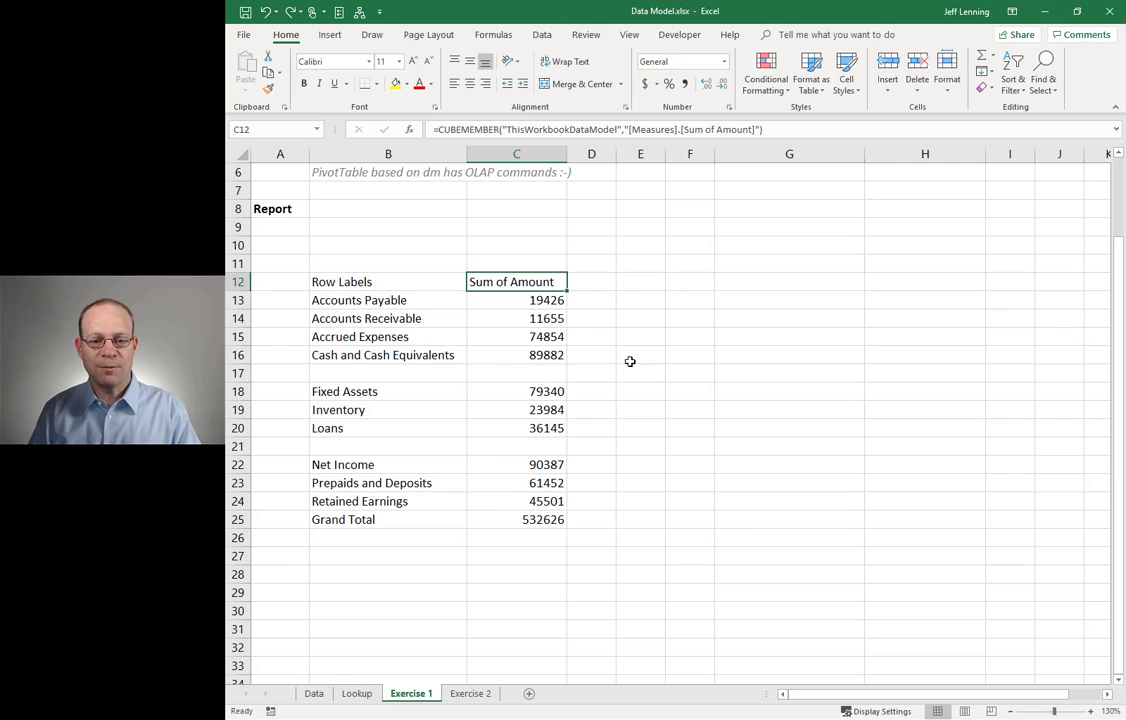
{"action": "key", "text": "F2"}
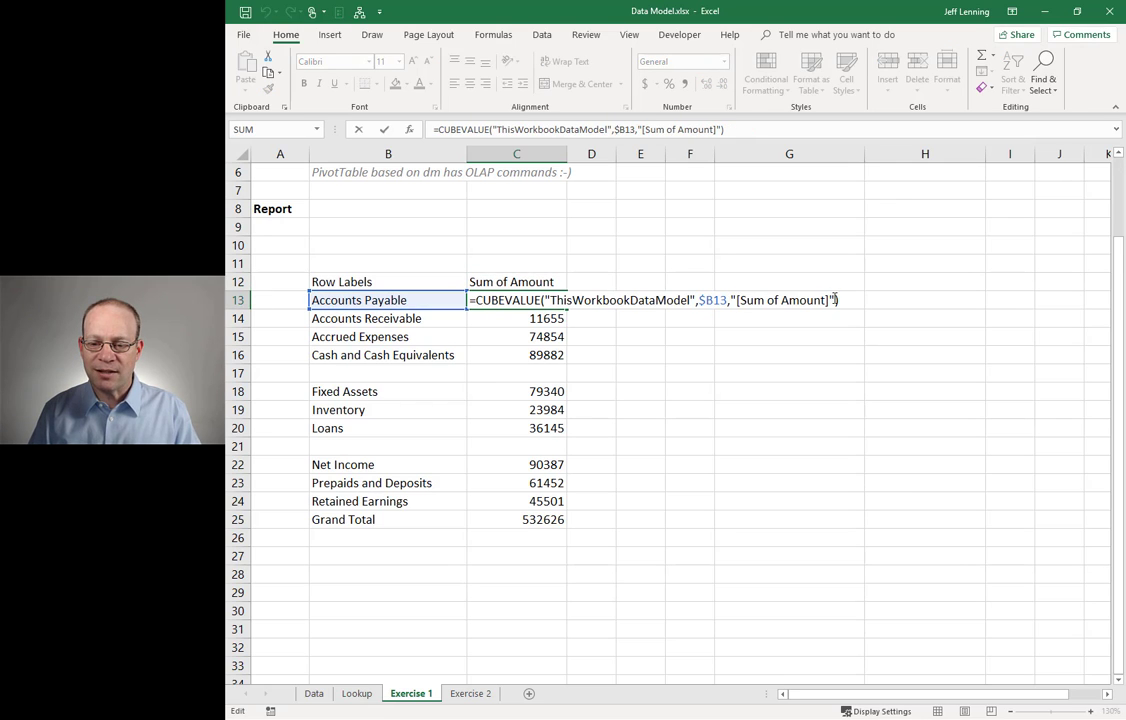
{"action": "key", "text": "Escape"}
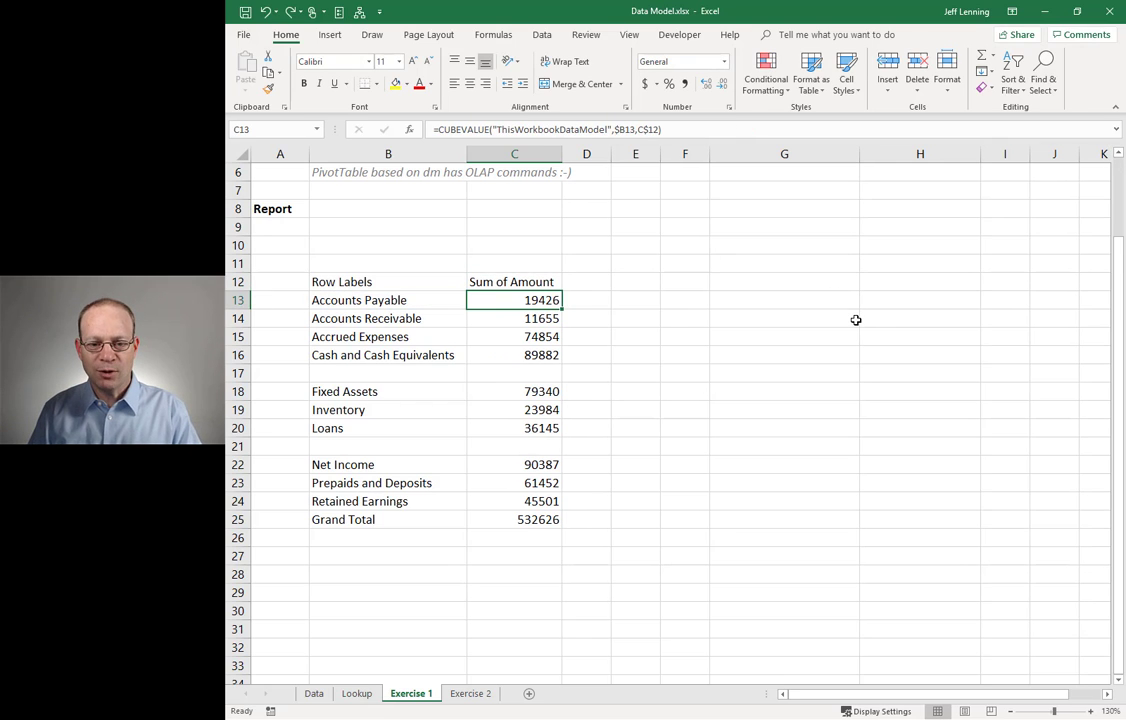
Replace the C$12 reference in C13's CUBEVALUE formula with the quoted member expression "[sum of amount]".
{"action": "key", "text": "F2"}
{"action": "double_click", "coordinate": [754, 300]}
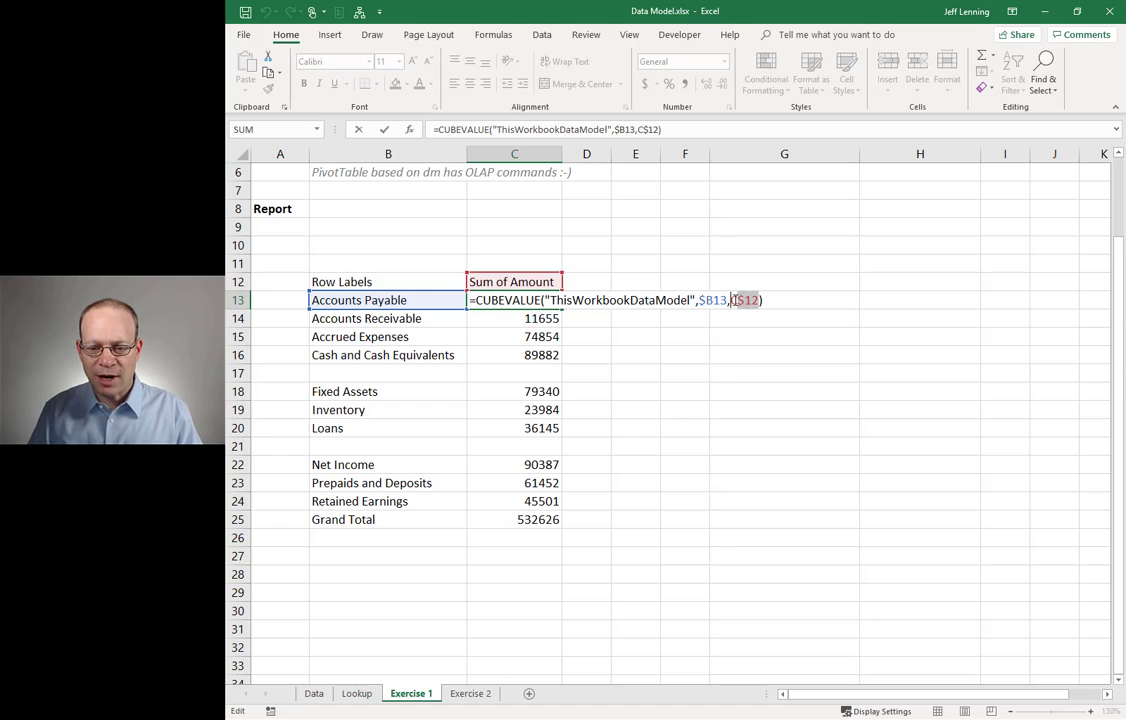
{"action": "key", "text": "Delete"}
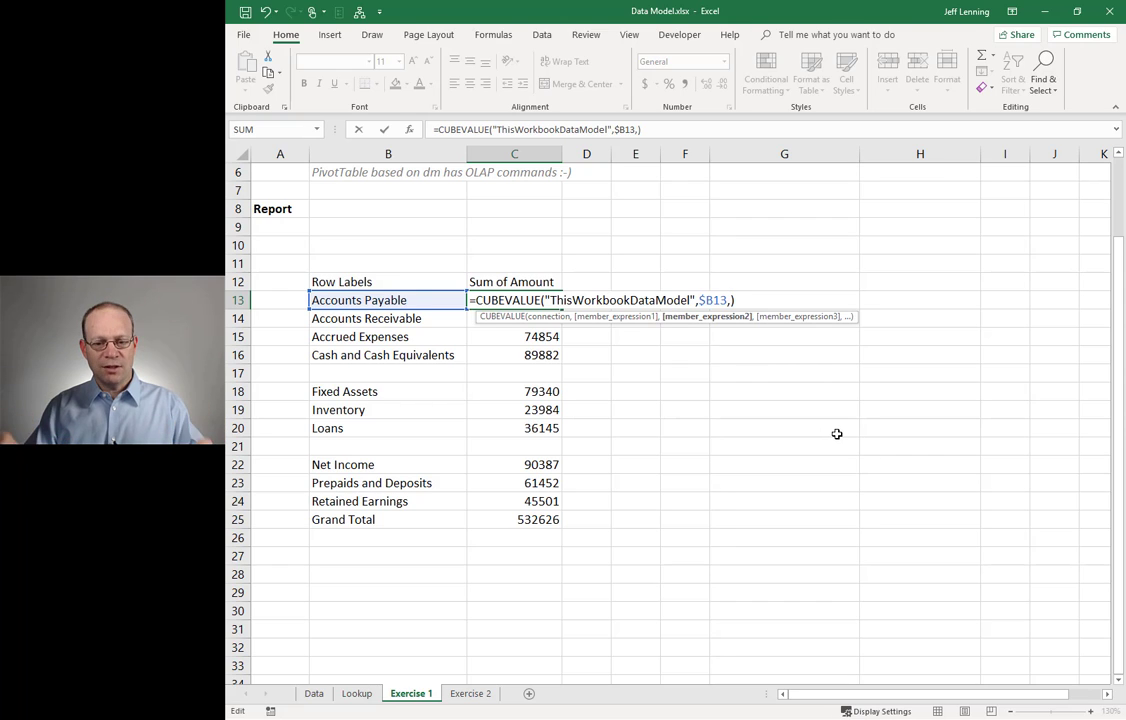
{"action": "type", "text": "\"\""}
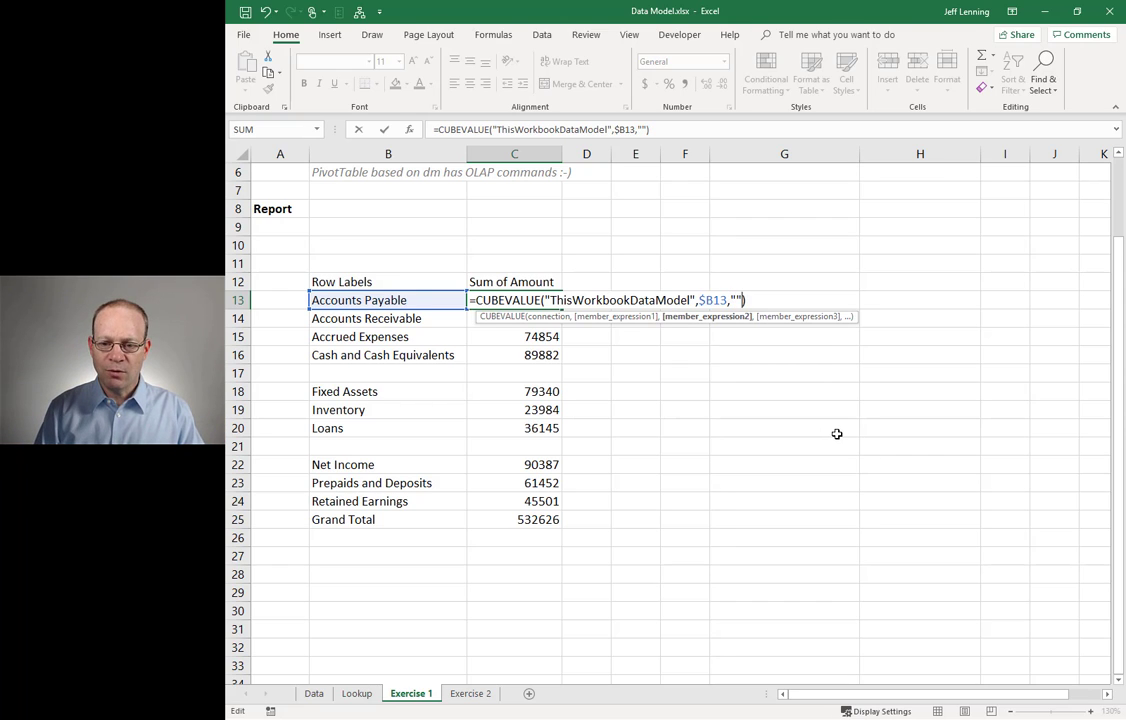
{"action": "type", "text": "[]"}
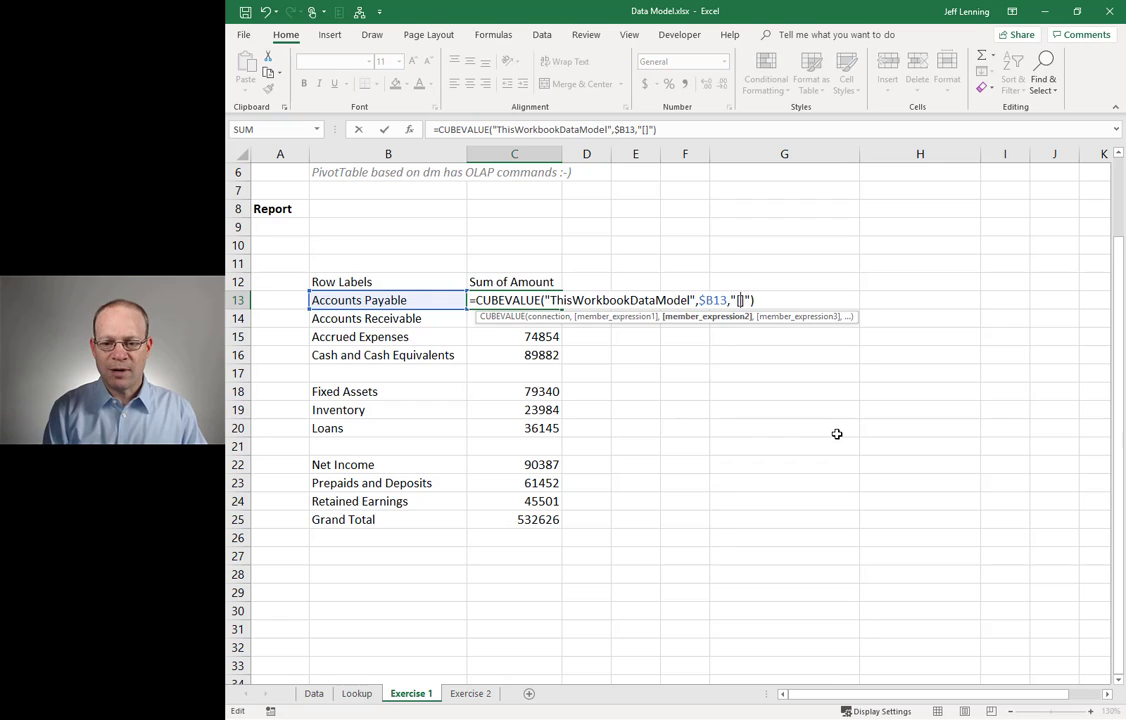
{"action": "type", "text": "sum of amoun"}
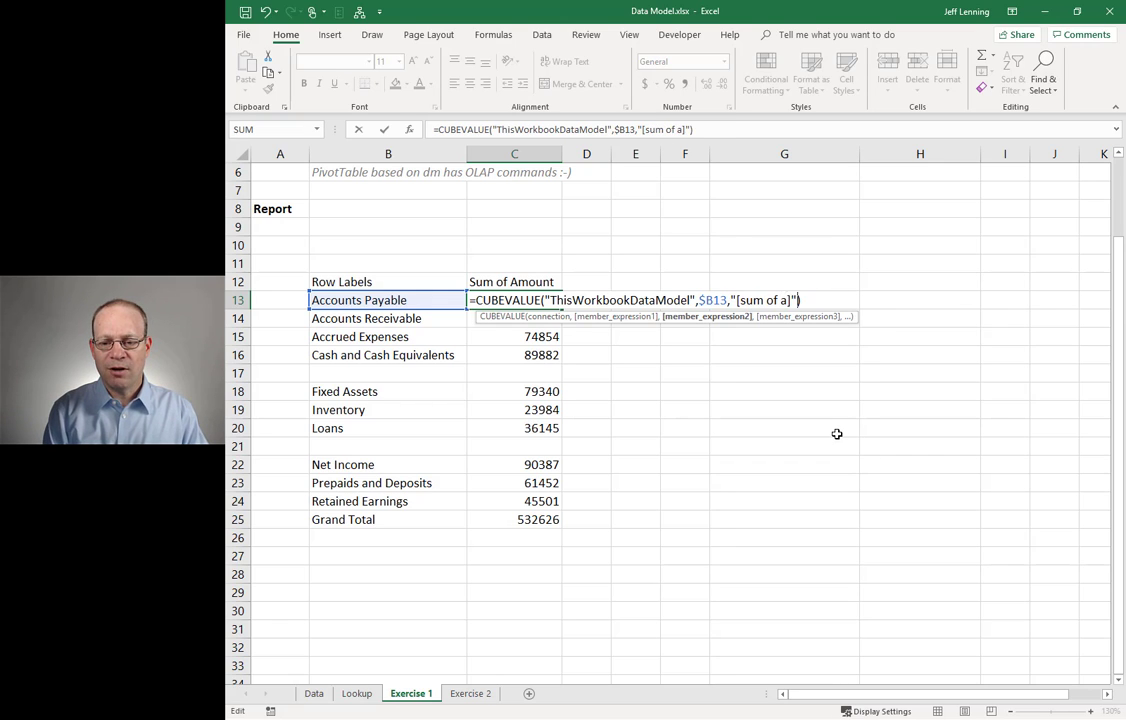
{"action": "type", "text": "t"}
{"action": "key", "text": "Return"}
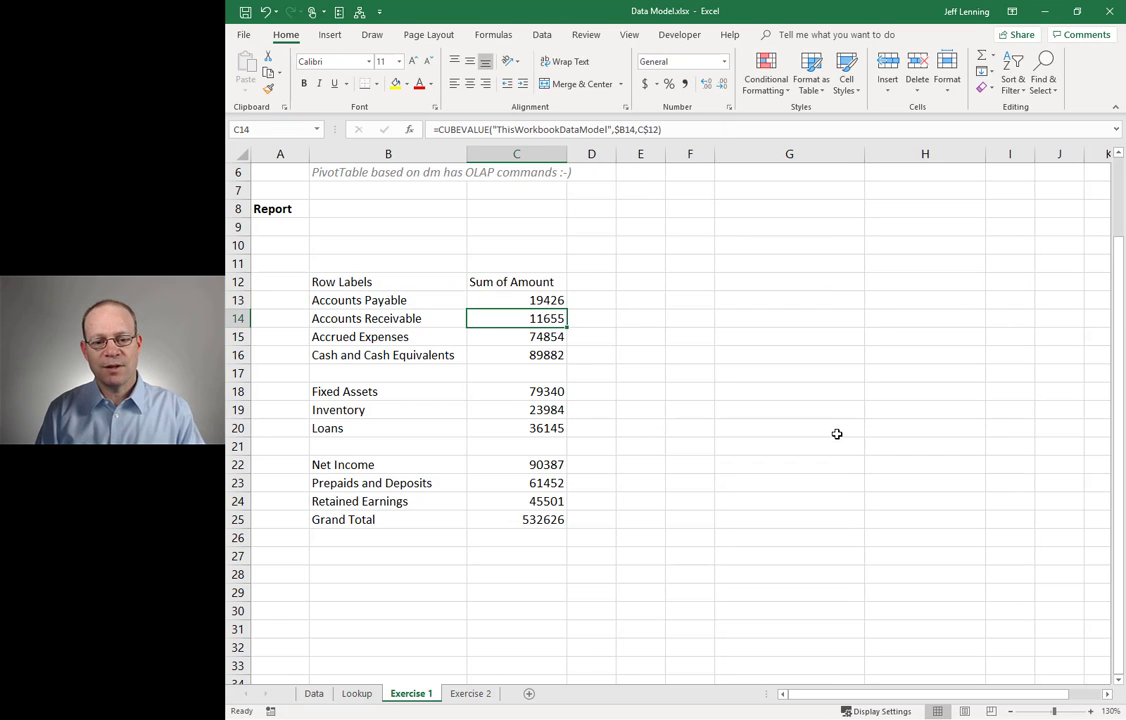
Inspect the edited CUBEVALUE formula in C13 and its $B13 argument, leaving the formula open for editing just before $B13.
{"action": "key", "text": "Up"}
{"action": "key", "text": "F2"}
{"action": "key", "text": "Escape"}
{"action": "key", "text": "F2"}
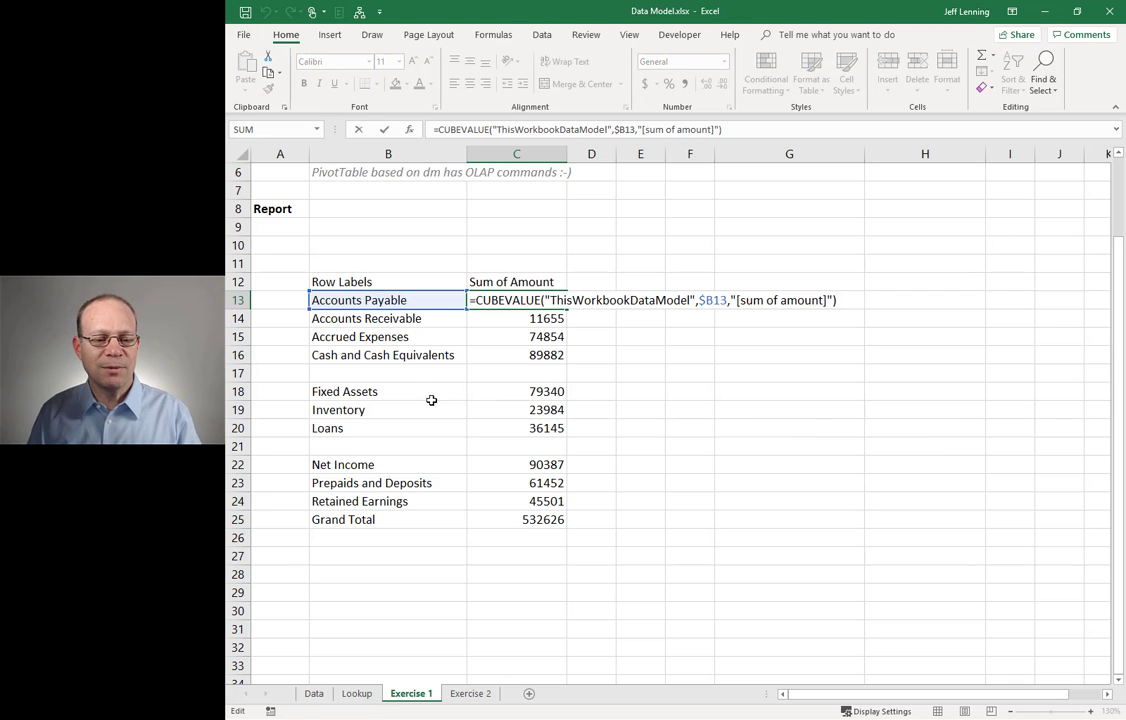
{"action": "key", "text": "Escape"}
{"action": "key", "text": "F2"}
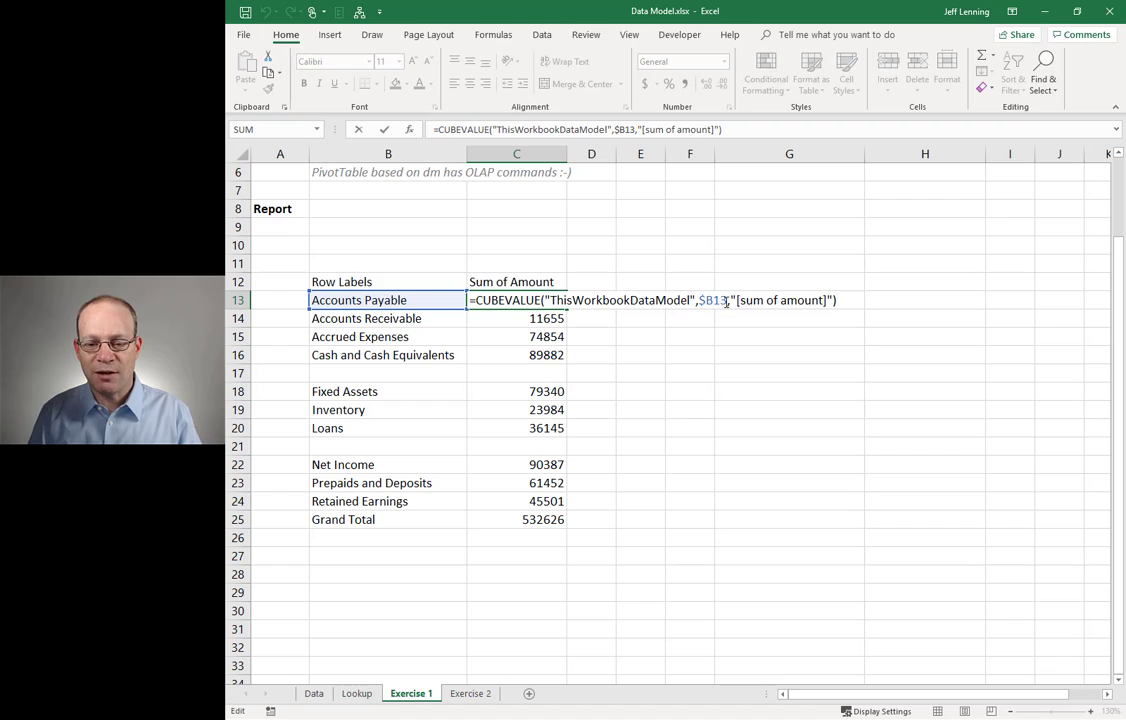
{"action": "left_click_drag", "start_coordinate": [727, 300], "coordinate": [698, 300]}
{"action": "left_click", "coordinate": [698, 300]}
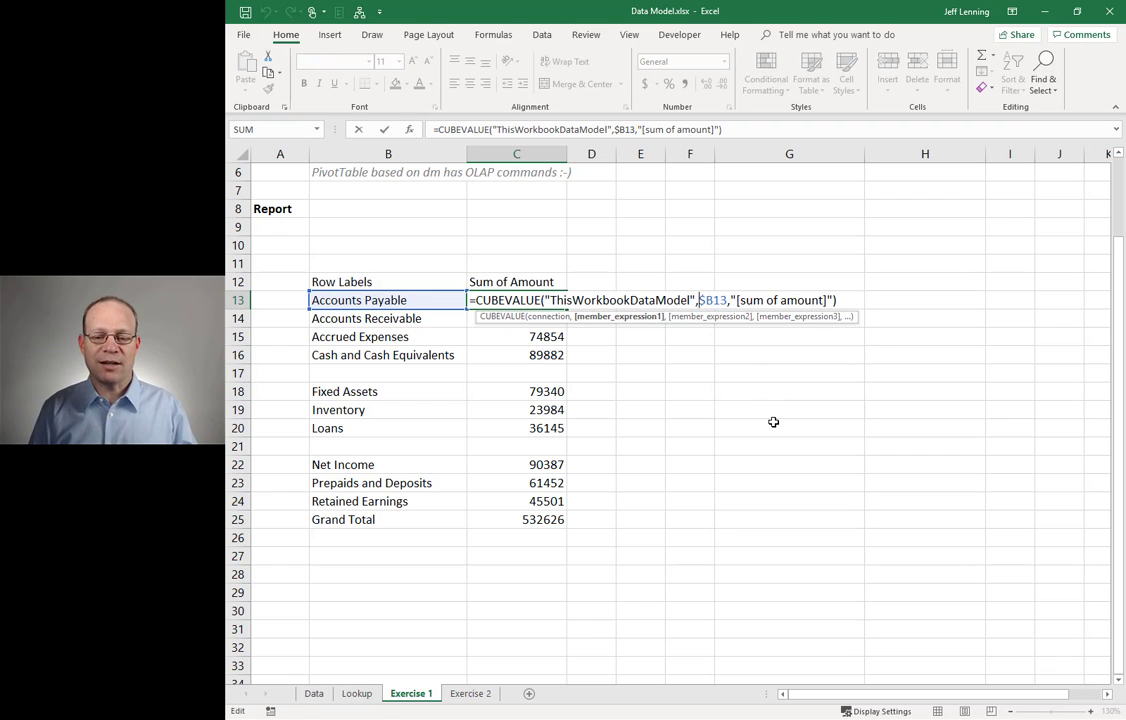
{"action": "type", "text": "[$B13"}
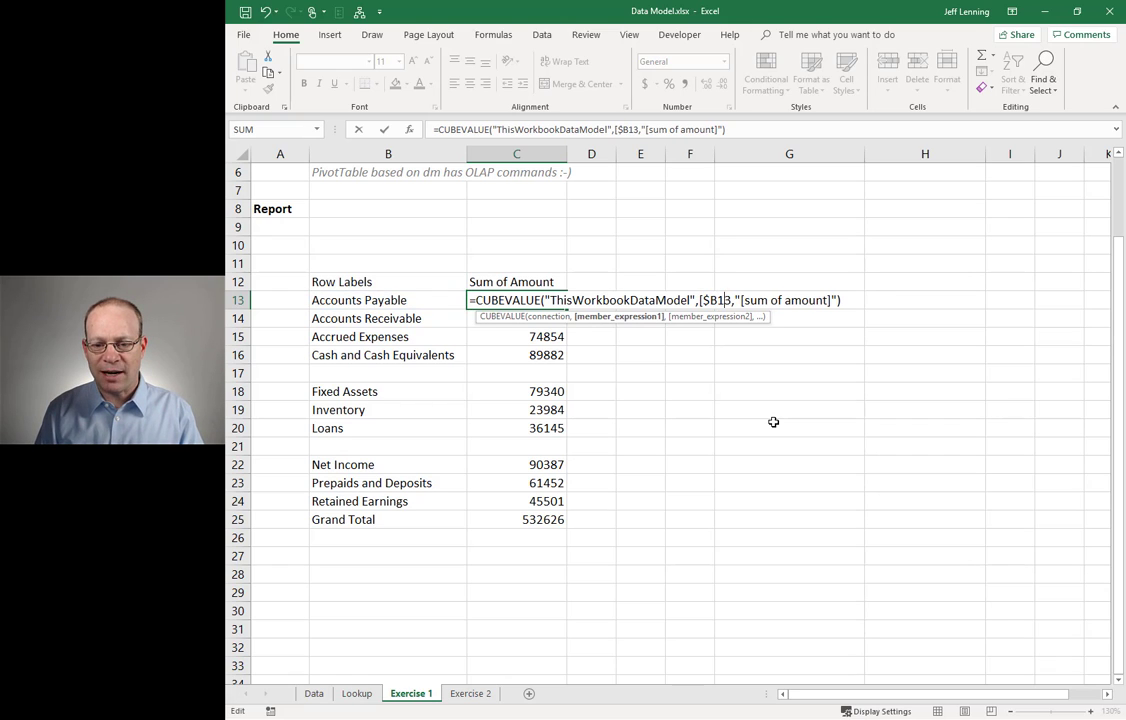
{"action": "type", "text": "]"}
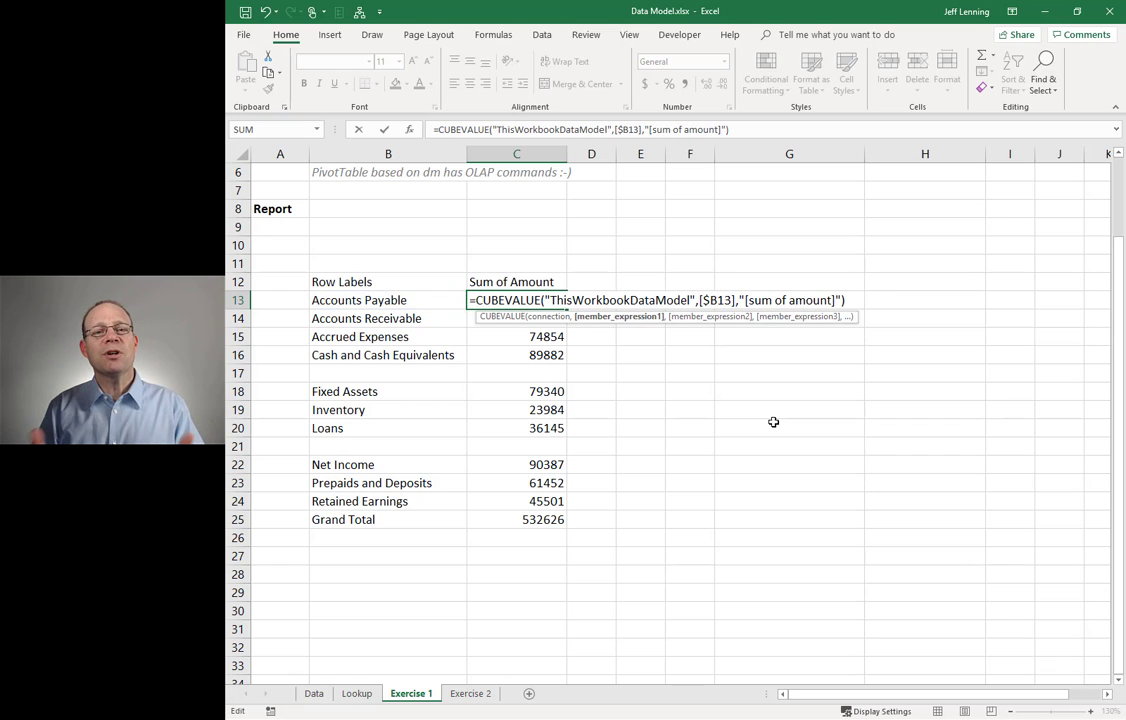
{"action": "key", "text": "BackSpace"}
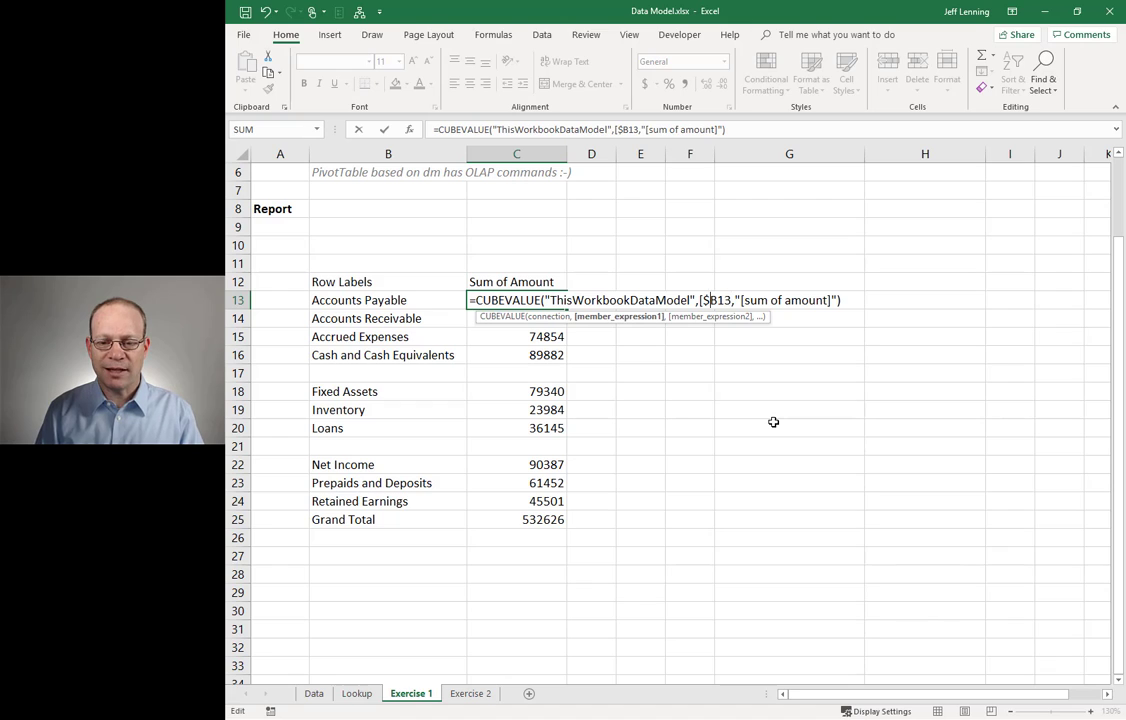
{"action": "key", "text": "BackSpace"}
Turn the first member expression in C13's formula into "["&$B13&"]" by concatenating quoted square brackets around the reference.
{"action": "type", "text": "\"[\""}
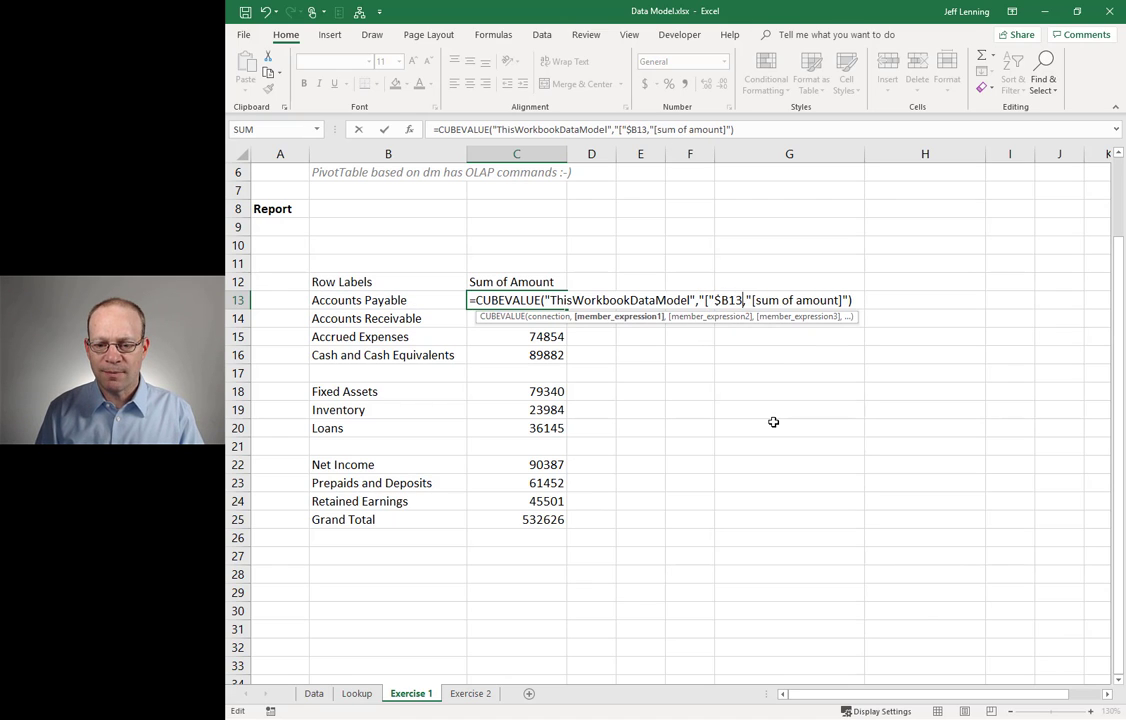
{"action": "type", "text": "\"]\""}
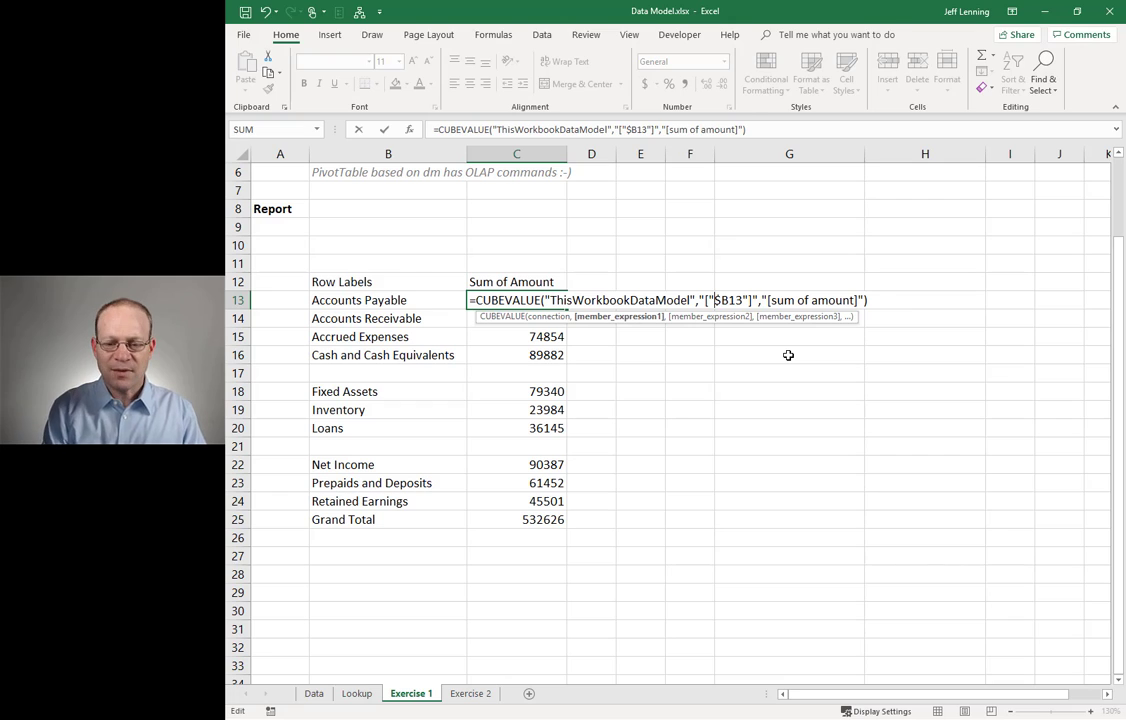
{"action": "type", "text": "&"}
{"action": "left_click", "coordinate": [751, 299]}
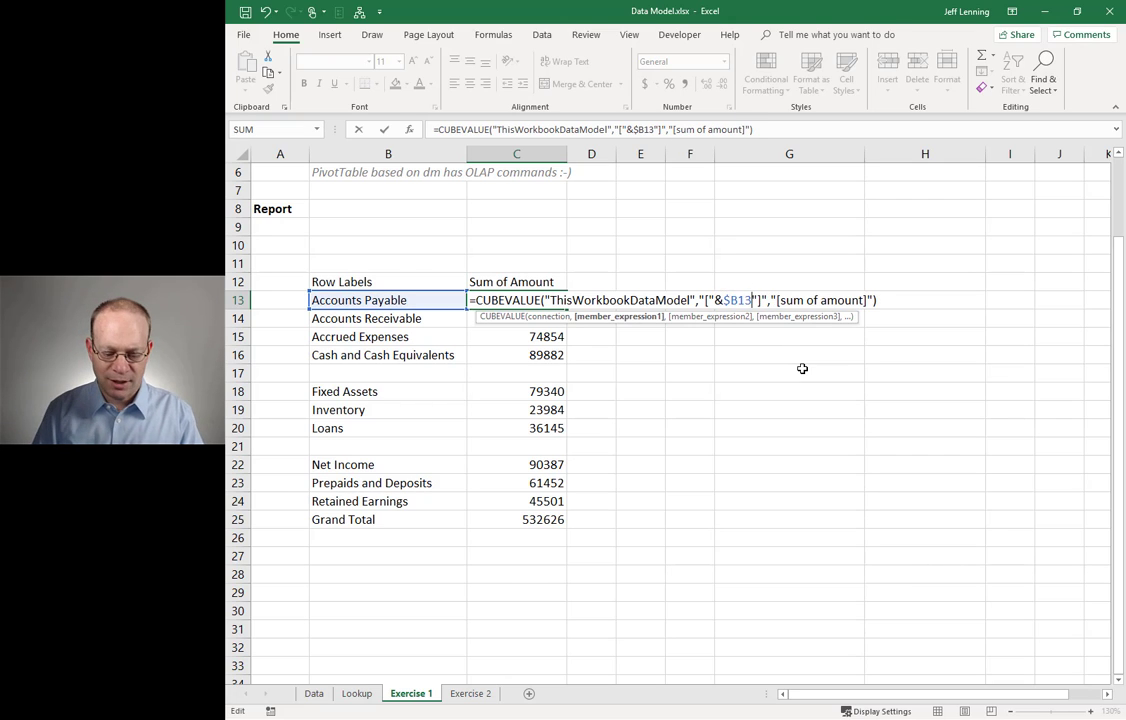
{"action": "type", "text": "&"}
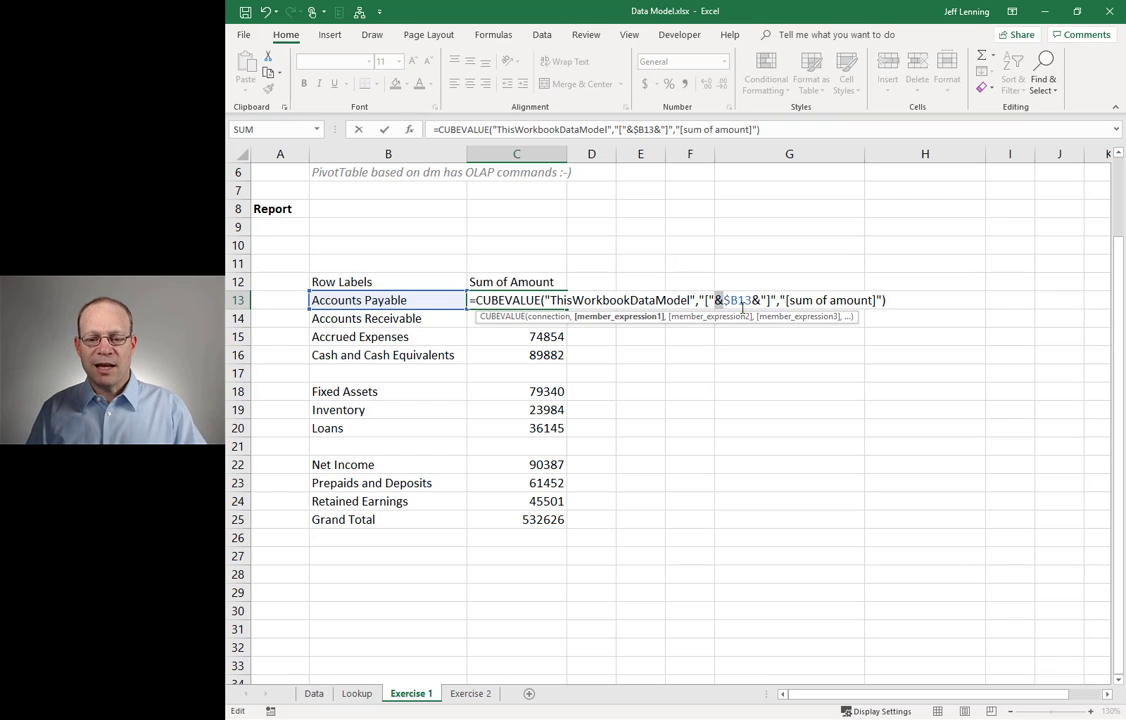
Make the column reference relative so the member expression reads "["&B13&"]", and commit and review the C13 formula.
{"action": "left_click_drag", "start_coordinate": [701, 300], "coordinate": [771, 300]}
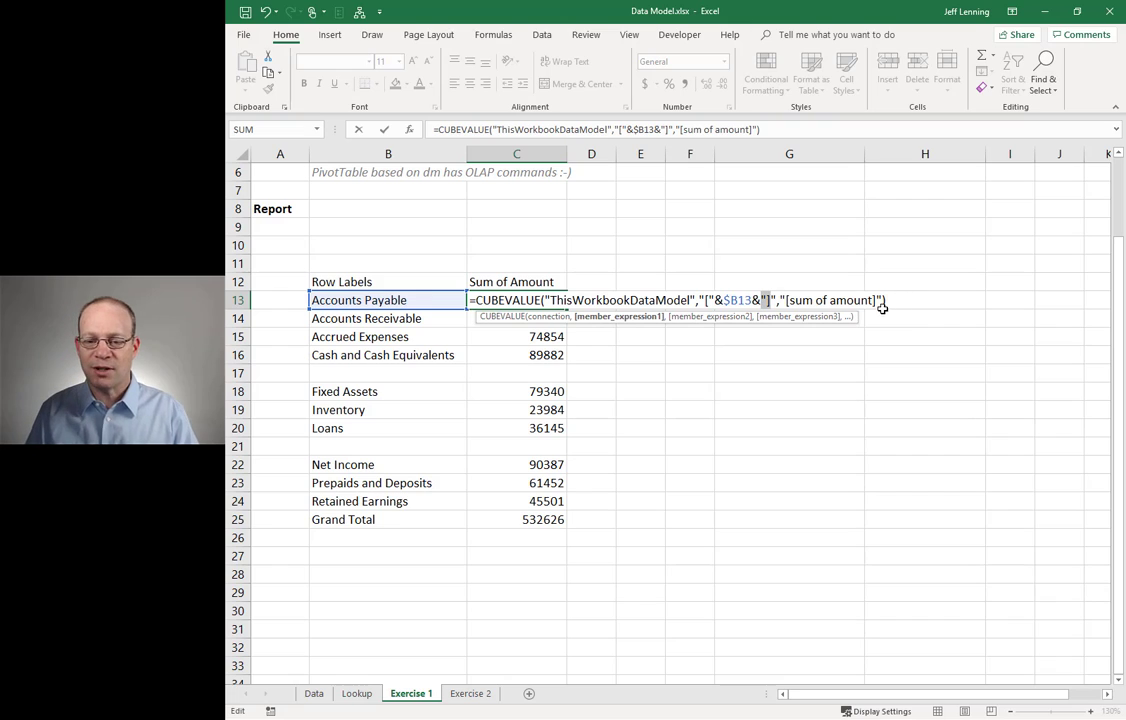
{"action": "left_click_drag", "start_coordinate": [731, 299], "coordinate": [723, 299]}
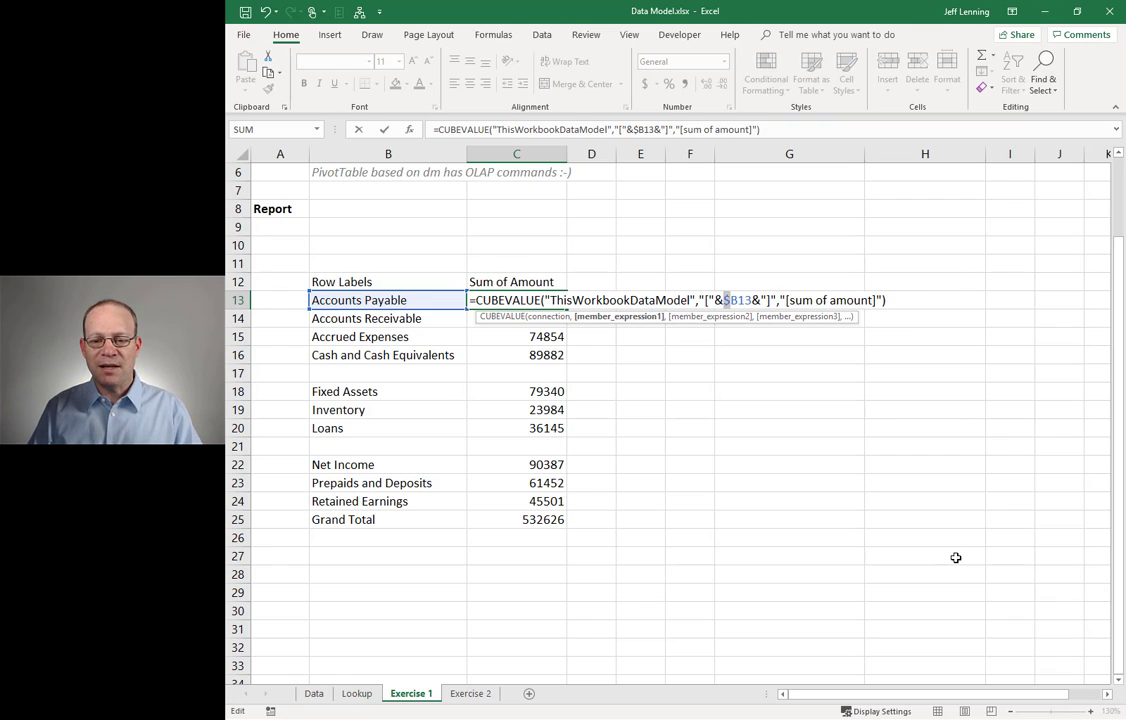
{"action": "key", "text": "Delete"}
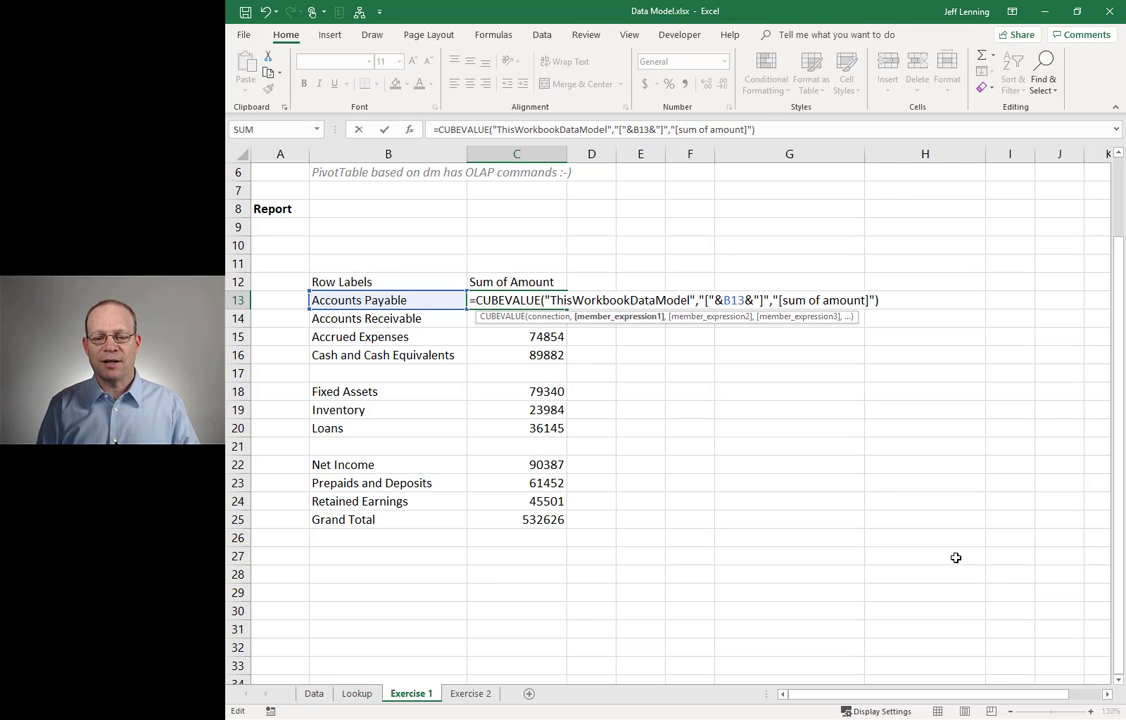
{"action": "key", "text": "Return"}
{"action": "key", "text": "Up"}
{"action": "key", "text": "F2"}
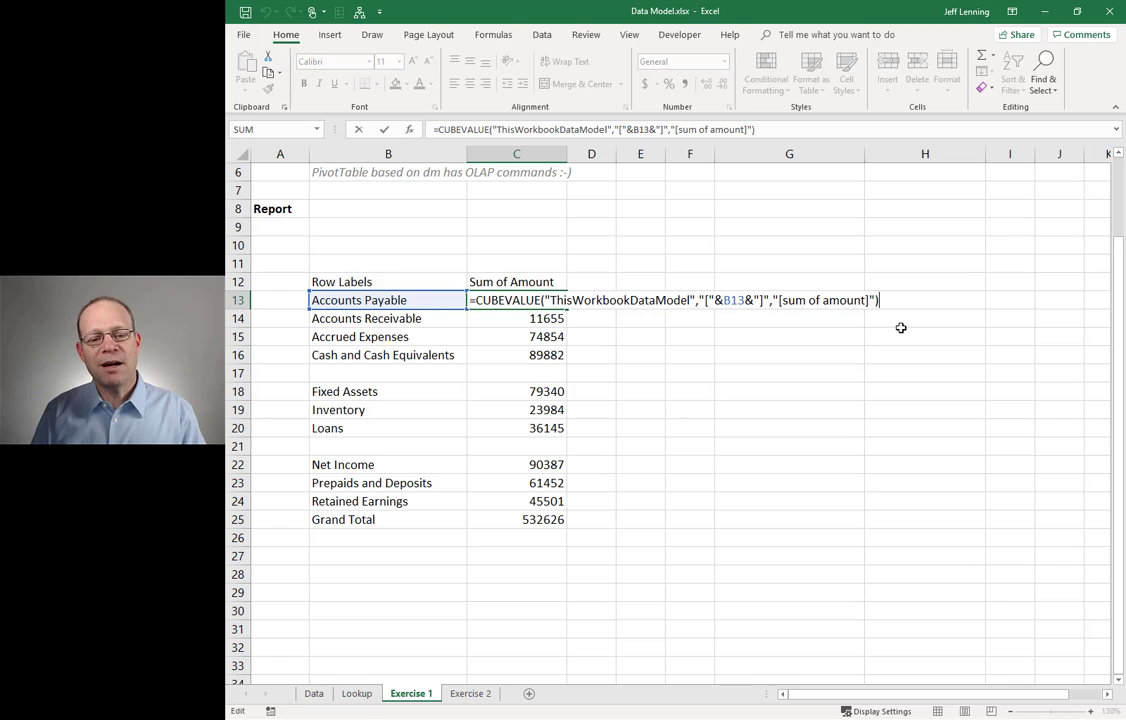
{"action": "key", "text": "Return"}
Copy the CUBEVALUE formula from C13 on Exercise 1 into the asset amounts C11:C15 on Exercise 2.
{"action": "key", "text": "Up"}
{"action": "key", "text": "ctrl+c"}
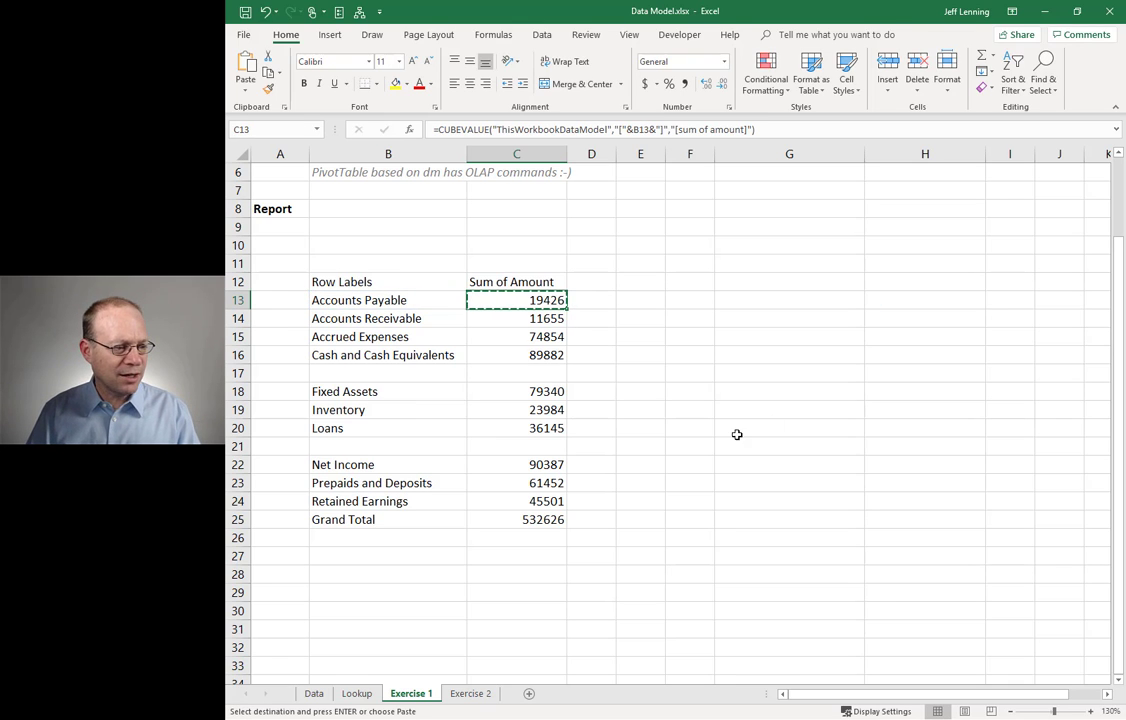
{"action": "left_click", "coordinate": [470, 693]}
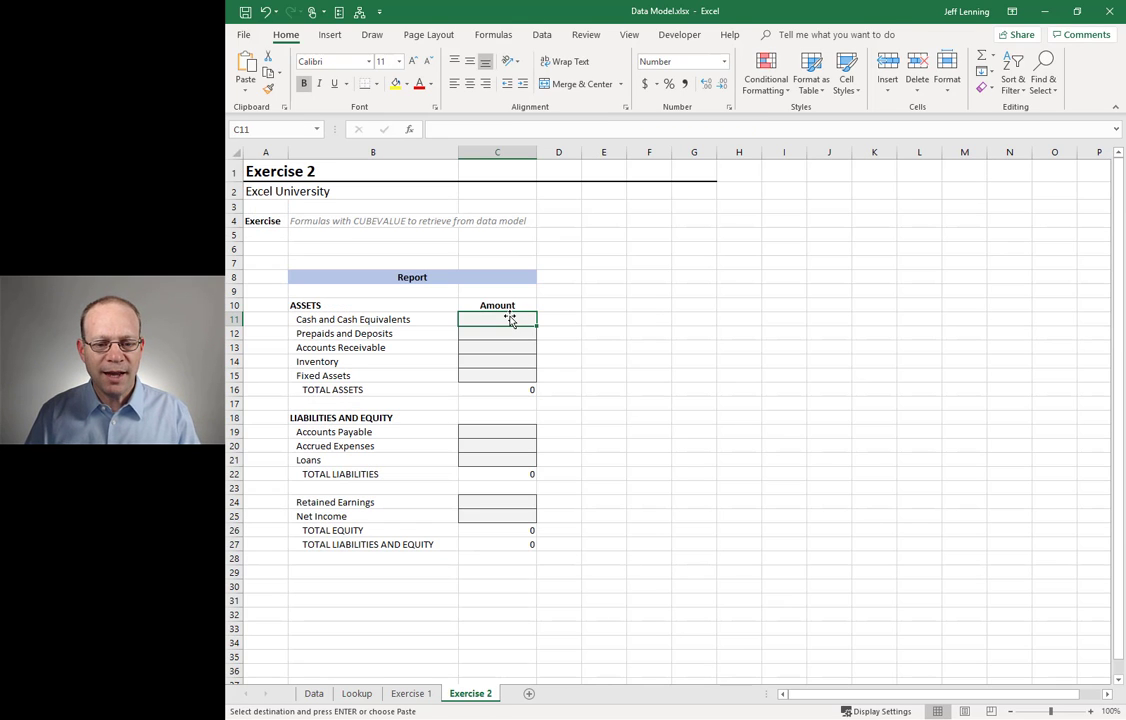
{"action": "left_click_drag", "start_coordinate": [513, 318], "coordinate": [510, 374]}
{"action": "key", "text": "ctrl+v"}
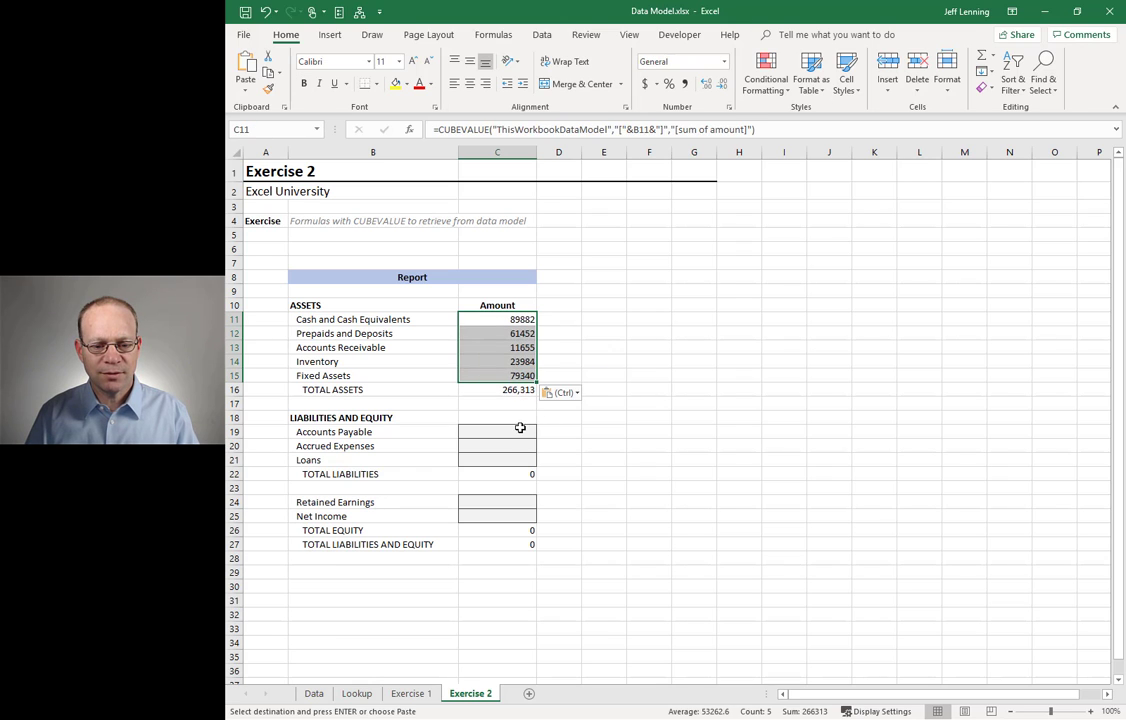
Paste the copied CUBEVALUE formula into the liability amounts C19:C21 and the equity amounts C24:C25, and end copy mode.
{"action": "left_click_drag", "start_coordinate": [515, 431], "coordinate": [518, 459]}
{"action": "key", "text": "ctrl+v"}
{"action": "left_click_drag", "start_coordinate": [514, 505], "coordinate": [514, 516]}
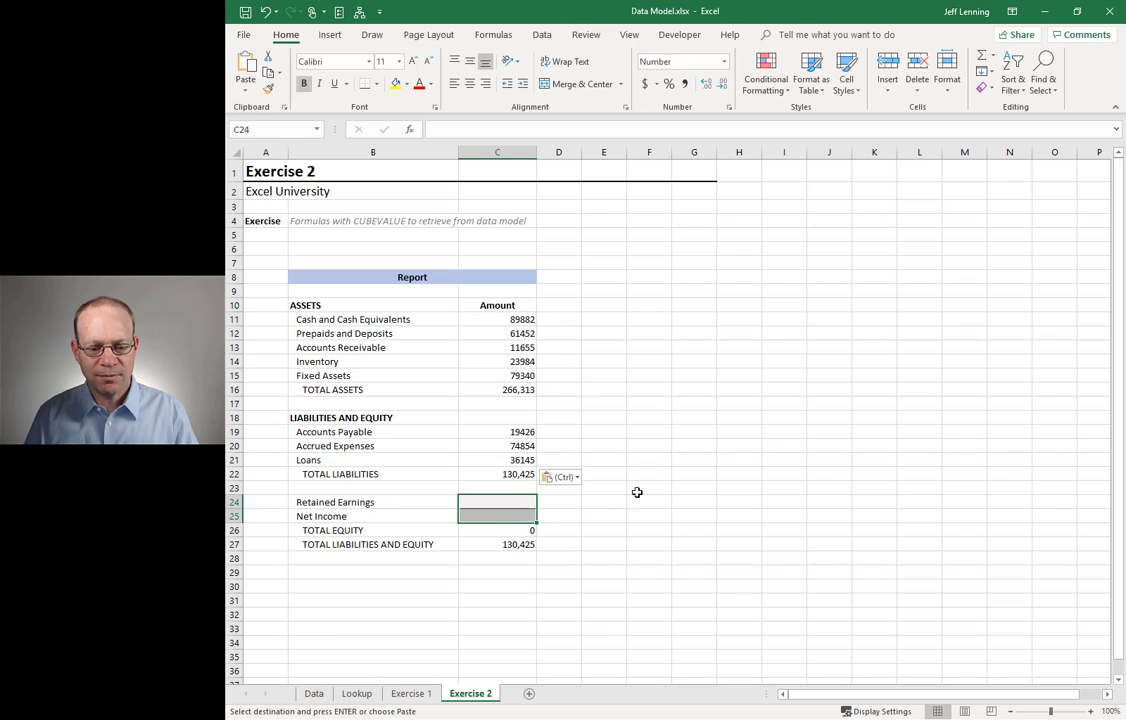
{"action": "key", "text": "ctrl+v"}
{"action": "left_click", "coordinate": [650, 460]}
{"action": "left_click", "coordinate": [553, 545]}
{"action": "key", "text": "Escape"}
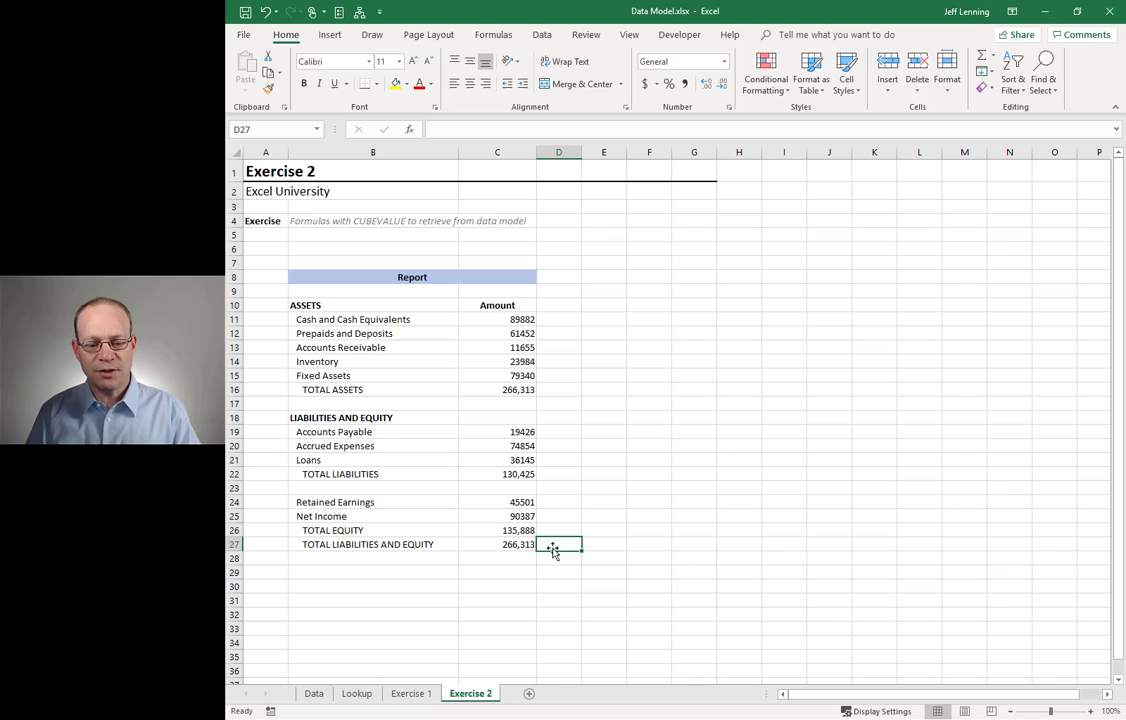
Format the report amounts in C11:C27 as Number with 0 decimal places and the thousands separator.
{"action": "left_click", "coordinate": [548, 390]}
{"action": "scroll", "coordinate": [676, 445], "scroll_direction": "up", "scroll_amount": 1, "text": "ctrl"}
{"action": "scroll", "coordinate": [708, 443], "scroll_direction": "up", "scroll_amount": 1, "text": "ctrl"}
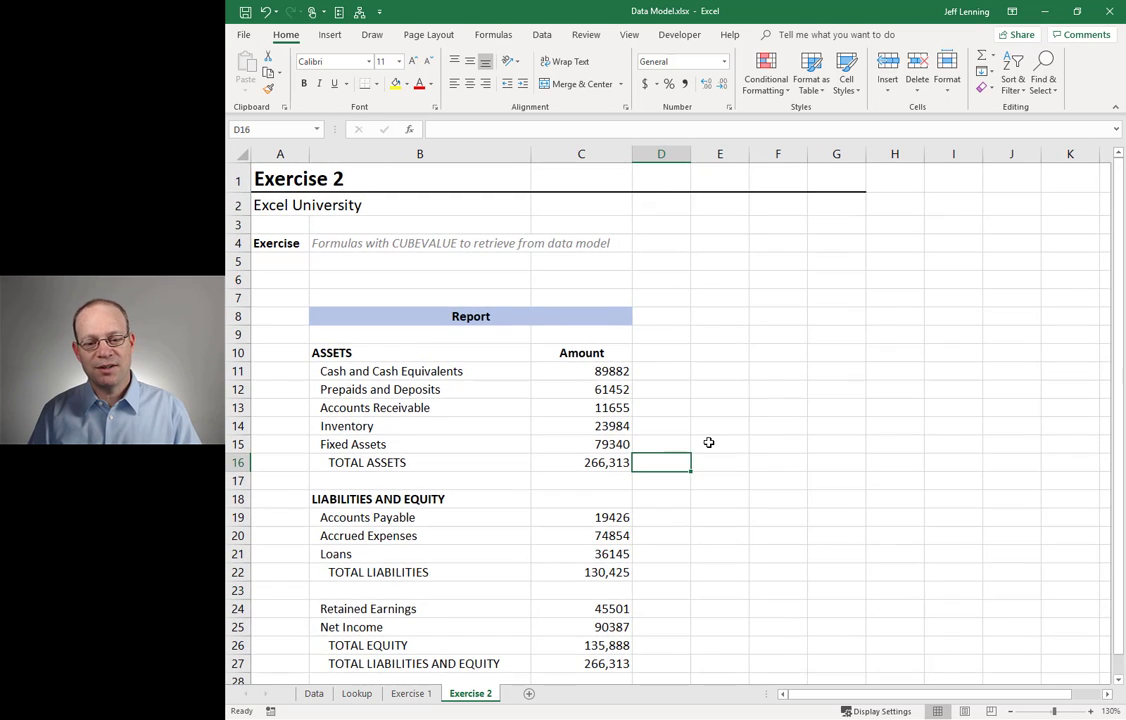
{"action": "scroll", "coordinate": [708, 443], "scroll_direction": "down", "scroll_amount": 1}
{"action": "left_click_drag", "start_coordinate": [612, 303], "coordinate": [614, 605]}
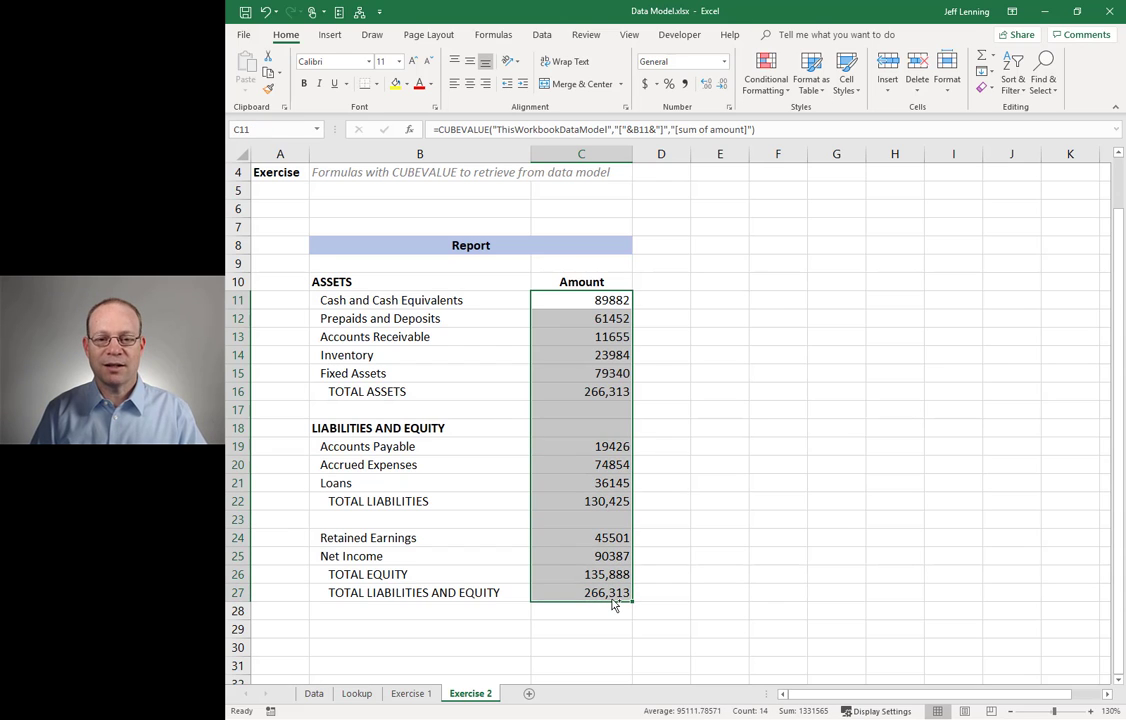
{"action": "key", "text": "ctrl+1"}
{"action": "key", "text": "Down"}
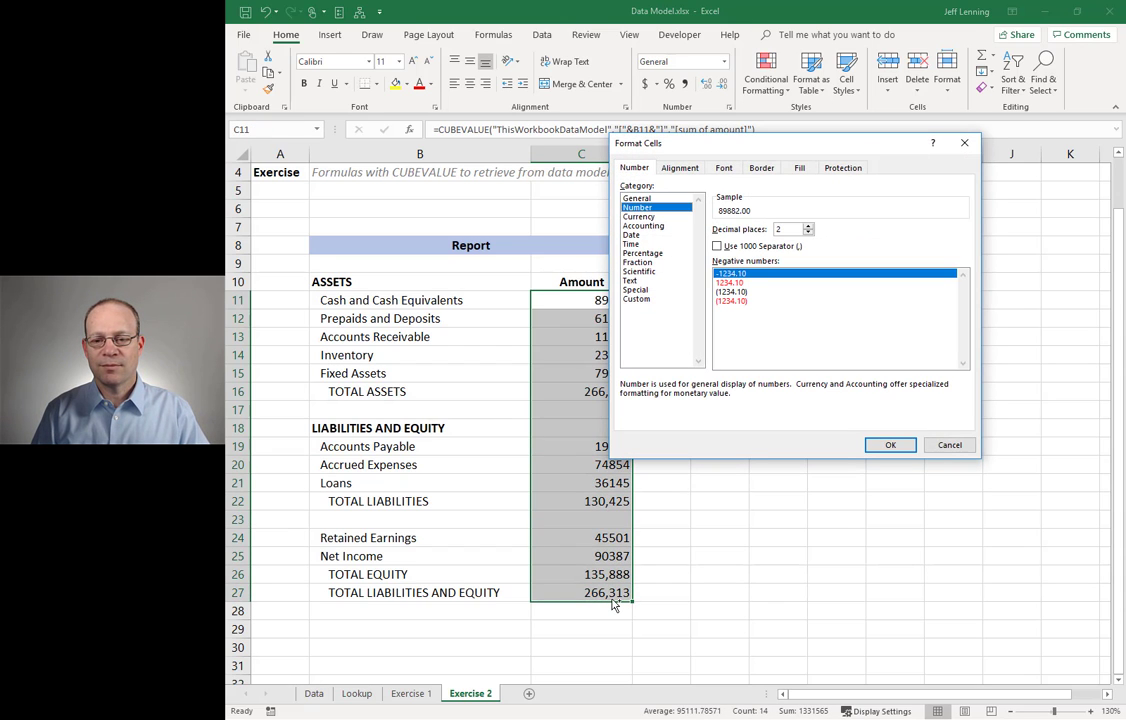
{"action": "key", "text": "Tab"}
{"action": "type", "text": "10"}
{"action": "key", "text": "Tab"}
{"action": "key", "text": "space"}
{"action": "key", "text": "Return"}
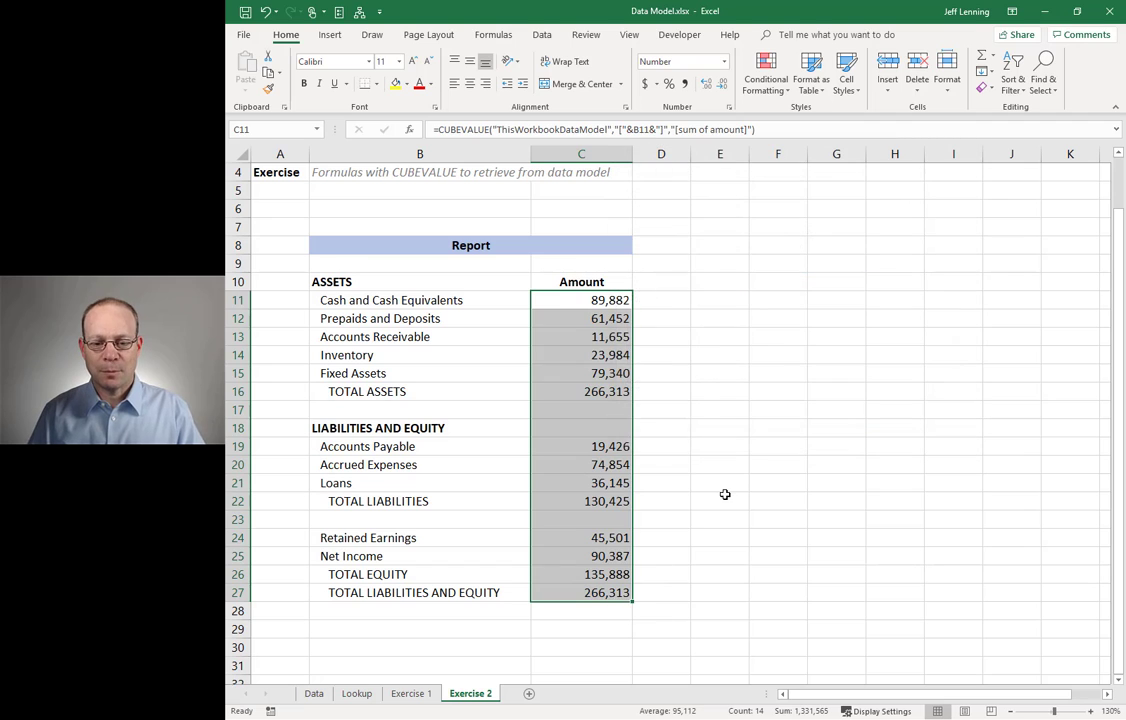
{"action": "left_click", "coordinate": [720, 497]}
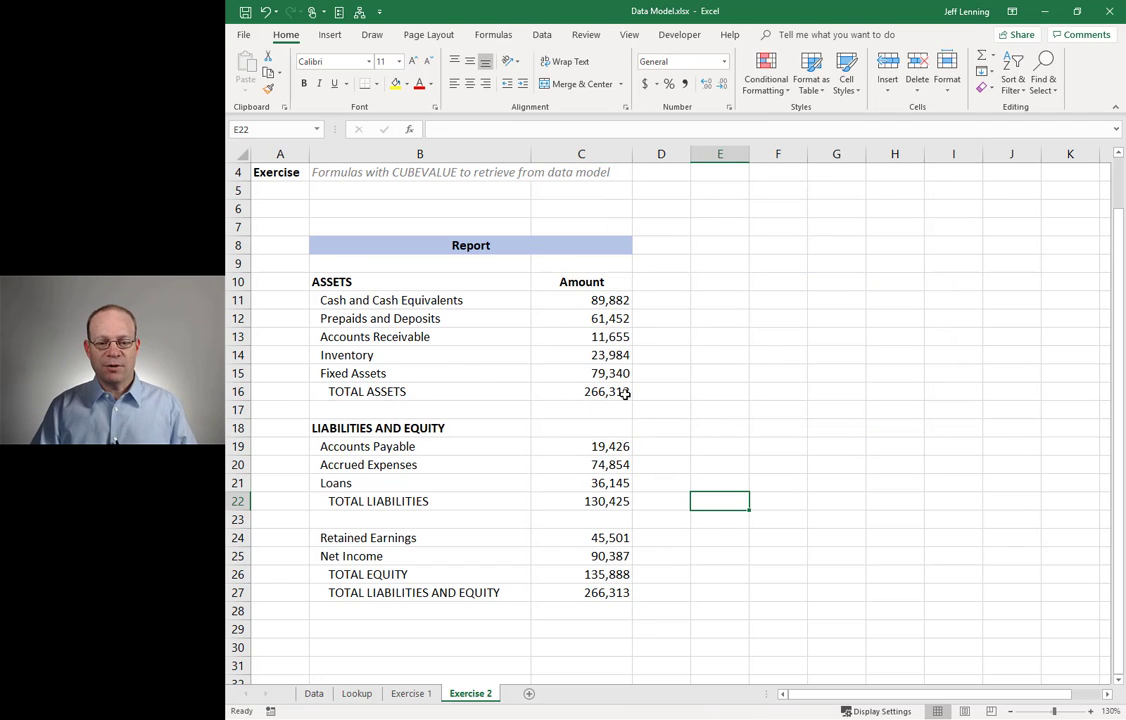
Inspect the CUBEVALUE formula behind the Cash and Cash Equivalents amount in C11, leaving it unedited.
{"action": "scroll", "coordinate": [716, 420], "scroll_direction": "down", "scroll_amount": 1}
{"action": "scroll", "coordinate": [716, 420], "scroll_direction": "up", "scroll_amount": 2}
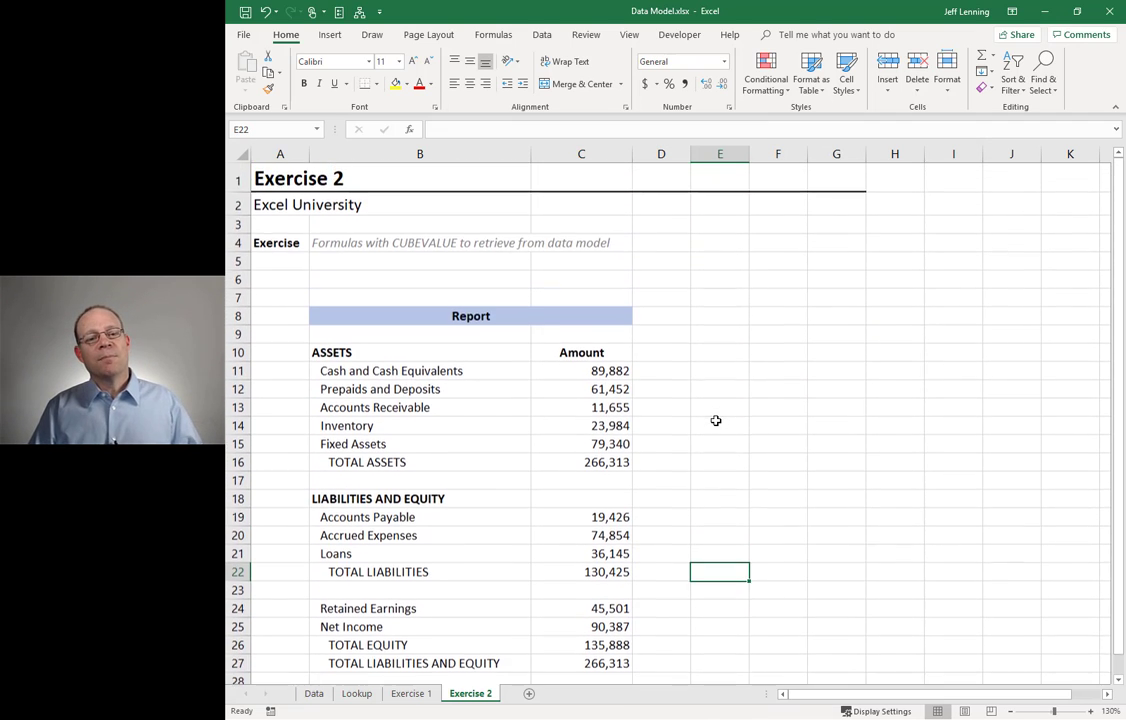
{"action": "double_click", "coordinate": [596, 369]}
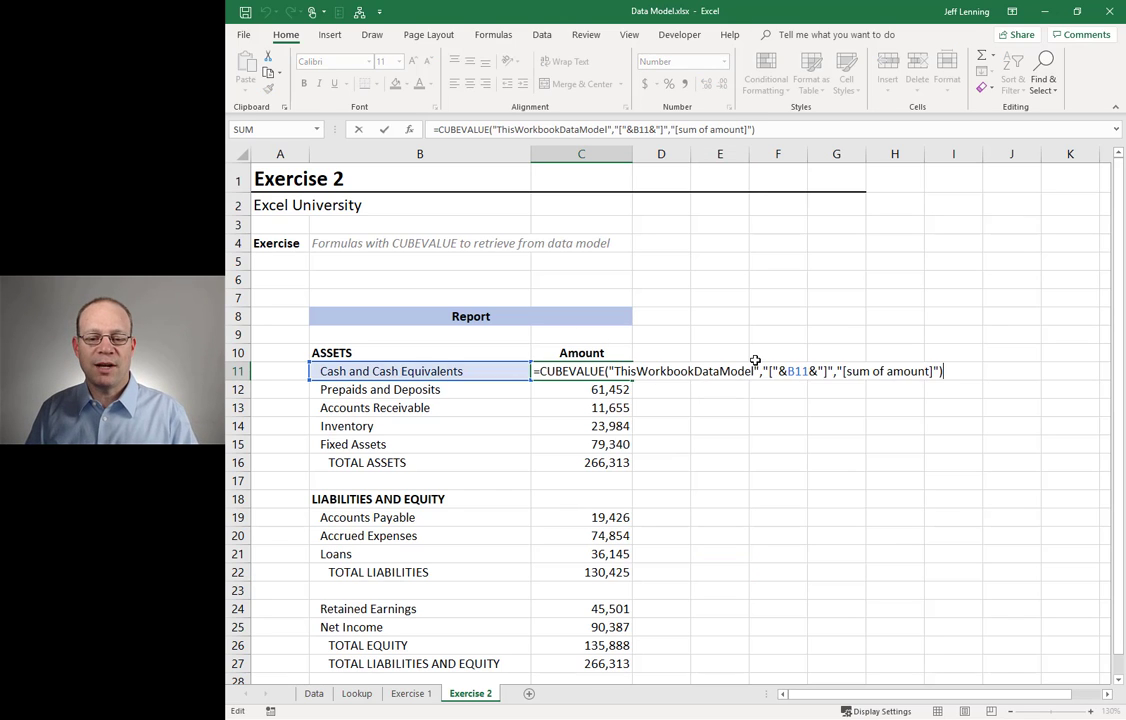
{"action": "key", "text": "Escape"}
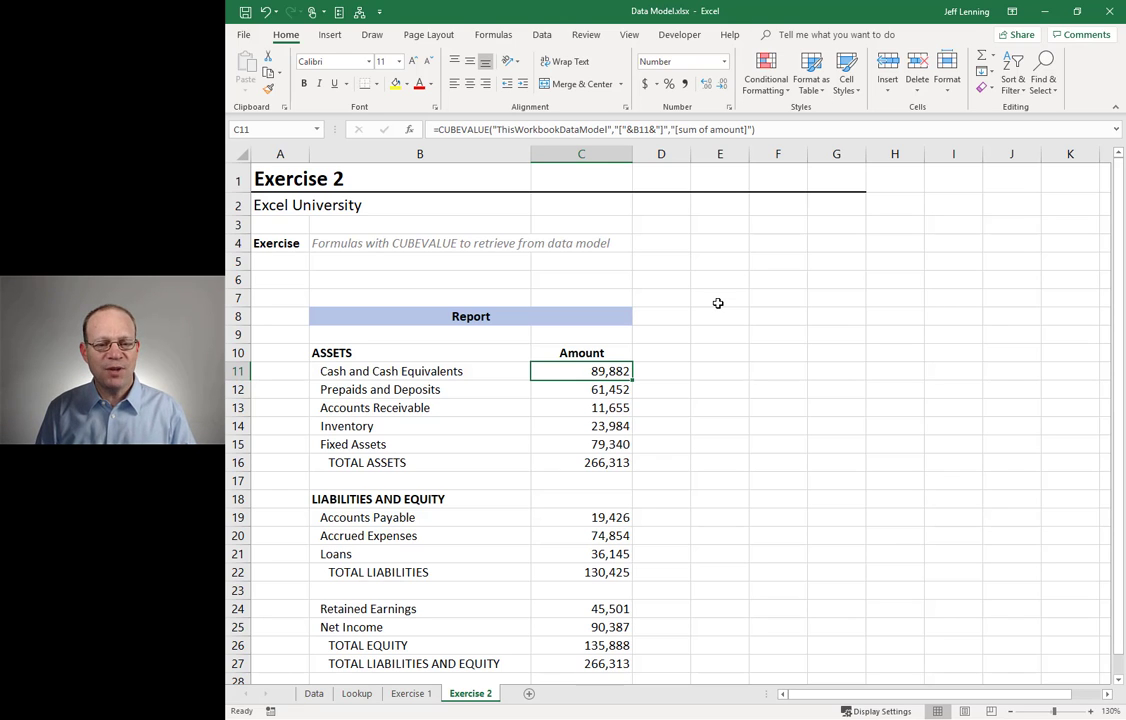
Refresh all of the workbook's data connections.
{"action": "left_click", "coordinate": [546, 38]}
{"action": "left_click", "coordinate": [473, 80]}
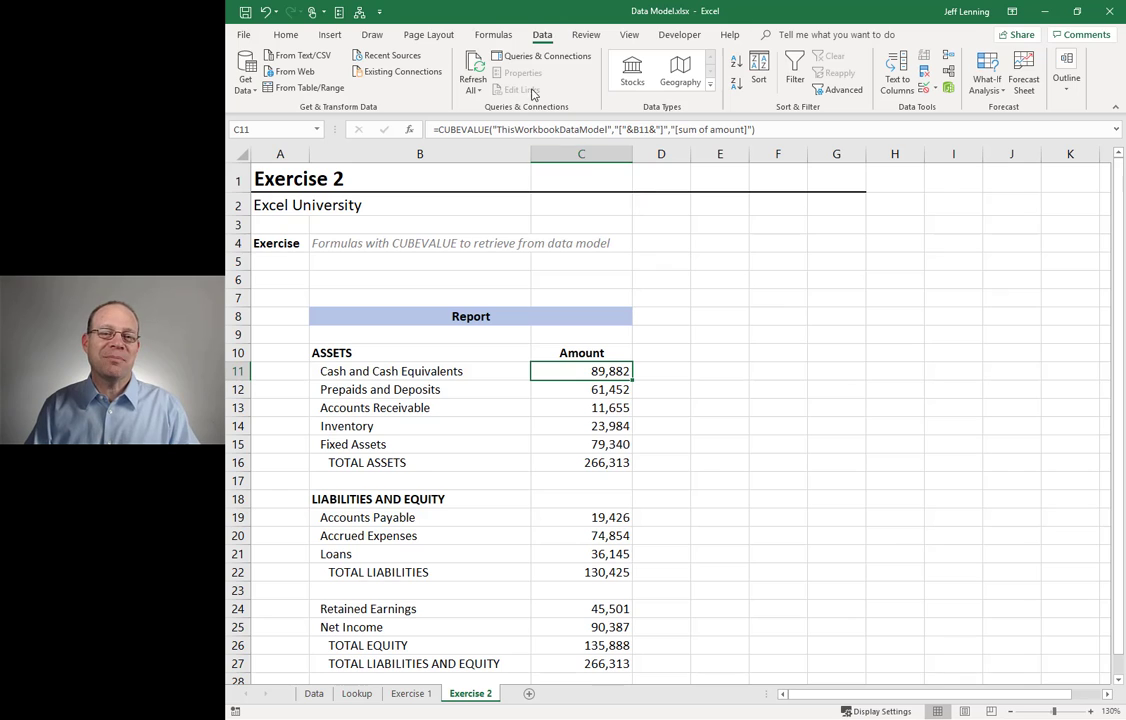
{"action": "left_click", "coordinate": [471, 82]}
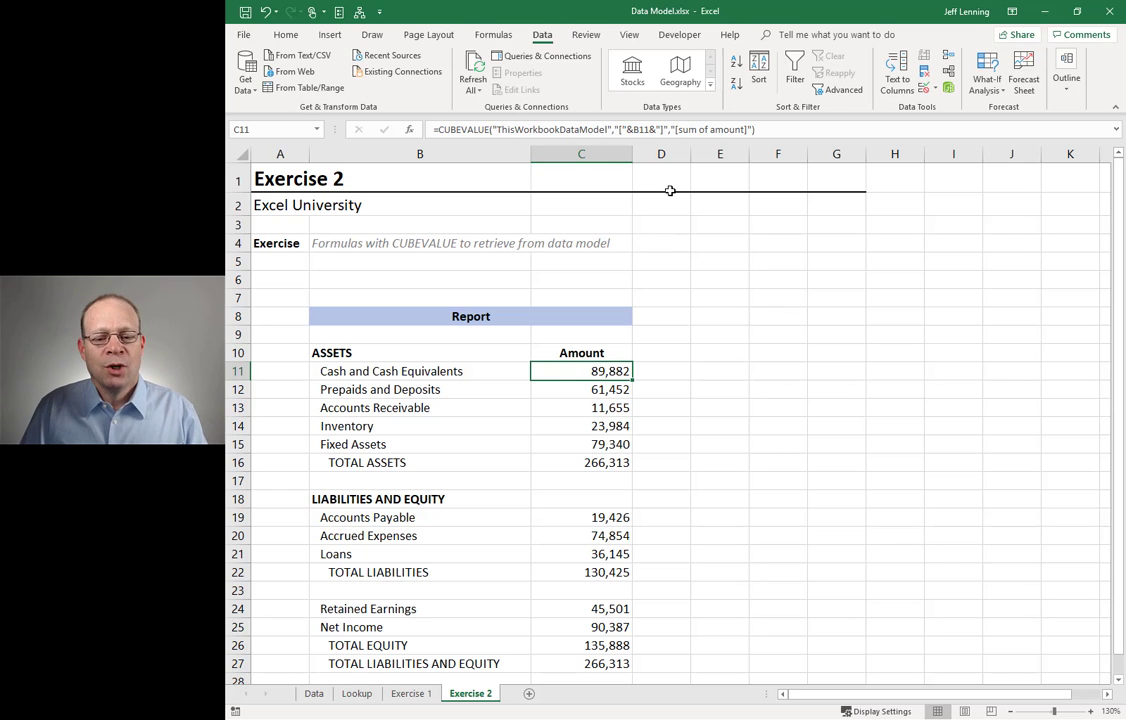
Refresh all data connections again and set the Merge1 query to refresh its data when opening the file.
{"action": "left_click", "coordinate": [476, 72]}
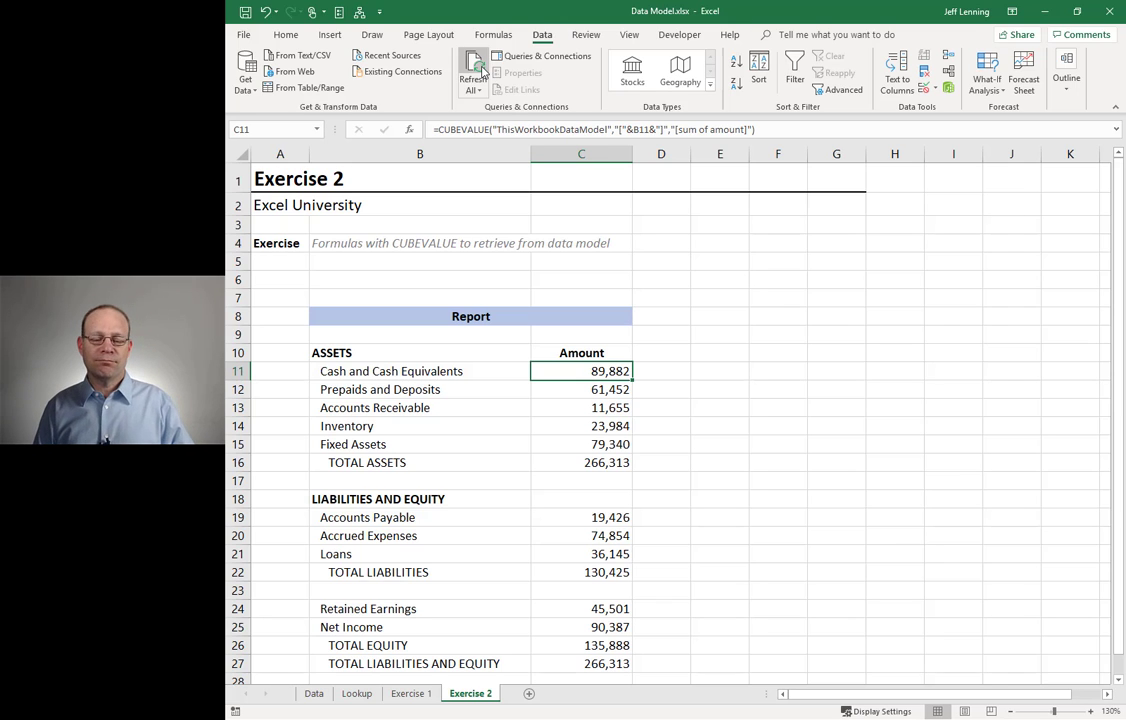
{"action": "left_click", "coordinate": [541, 56]}
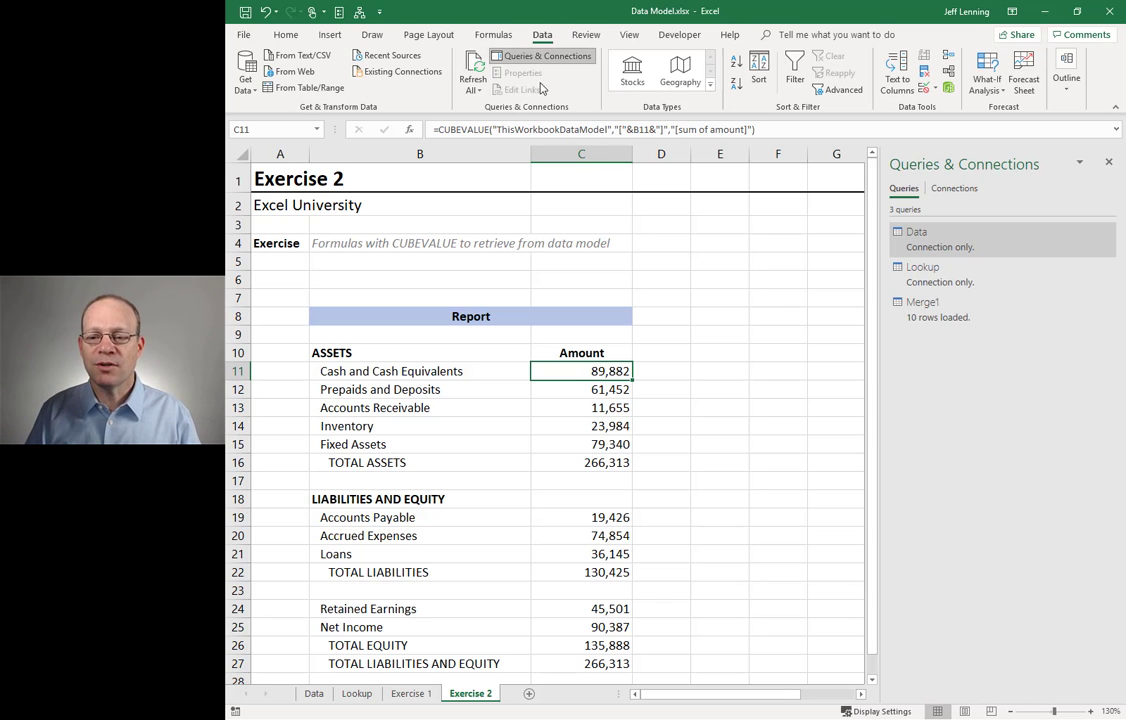
{"action": "right_click", "coordinate": [942, 318]}
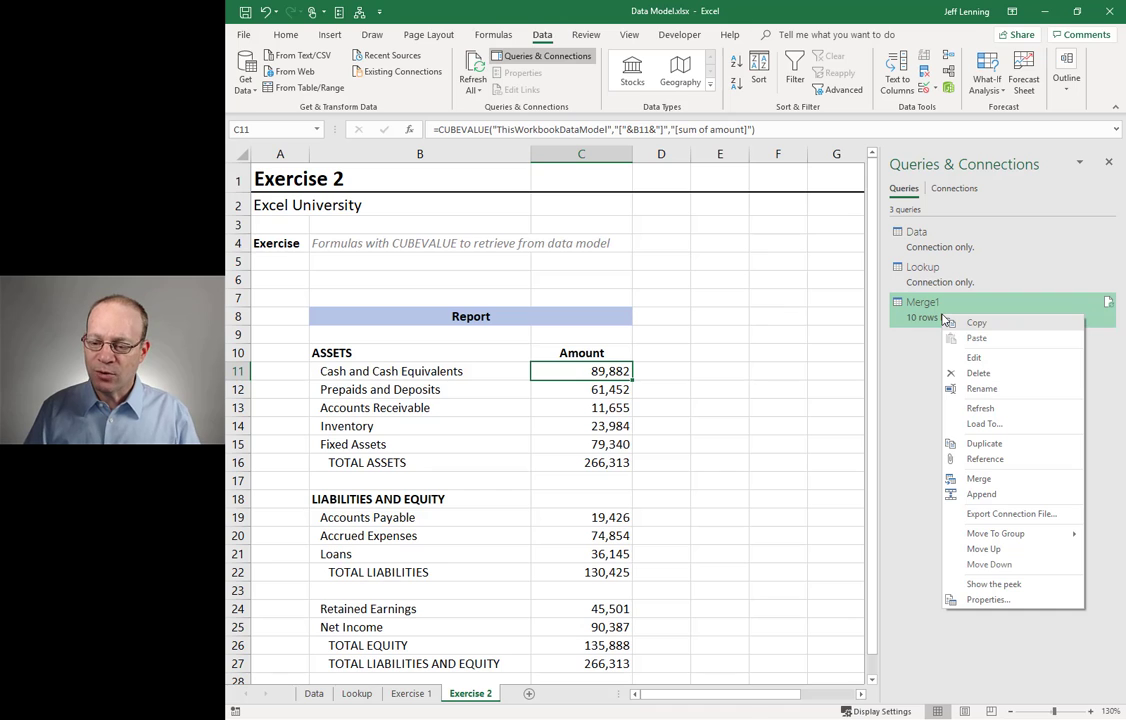
{"action": "left_click", "coordinate": [1000, 599]}
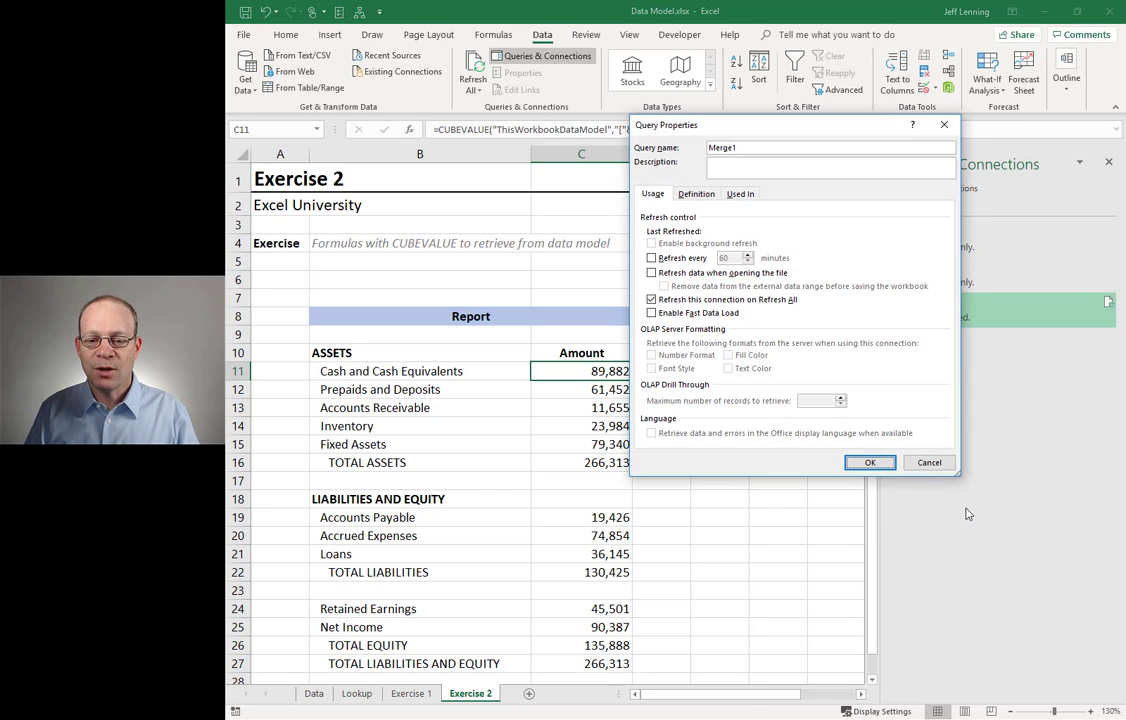
{"action": "left_click", "coordinate": [724, 274]}
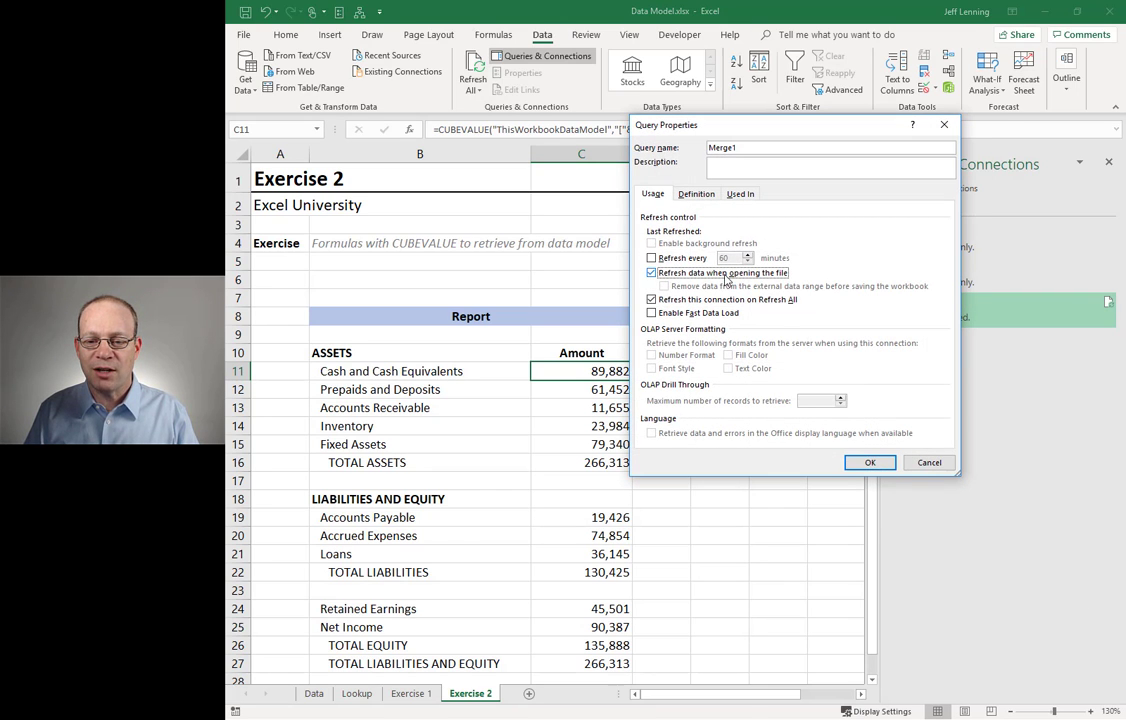
{"action": "key", "text": "Return"}
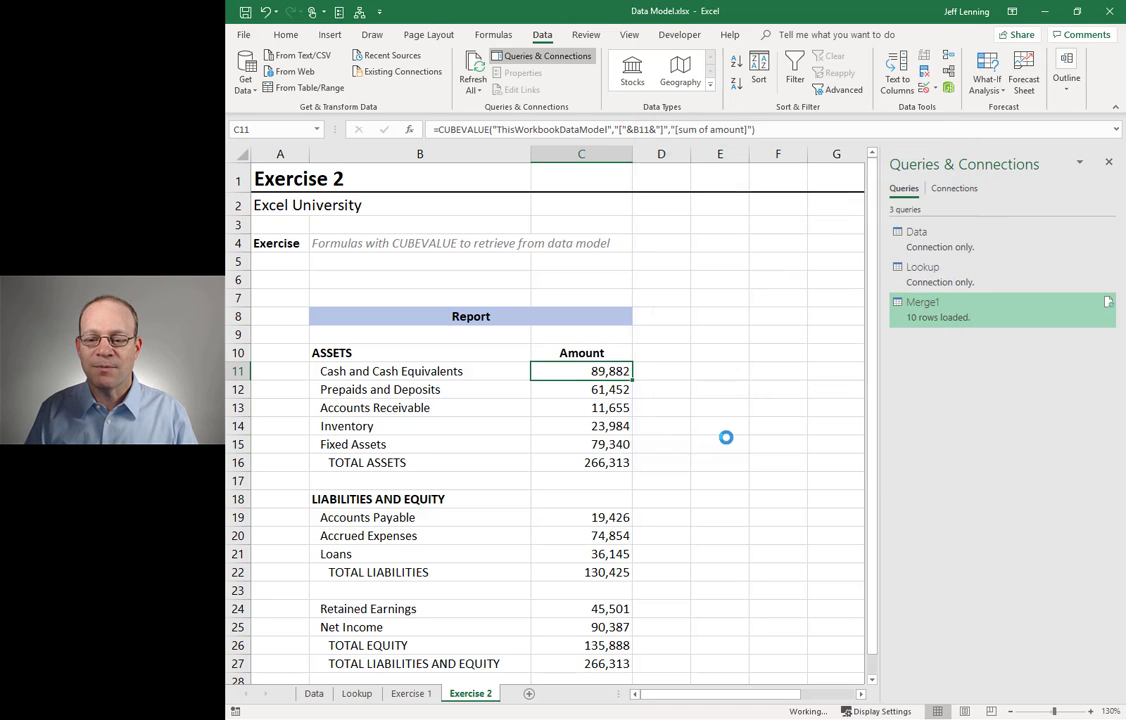